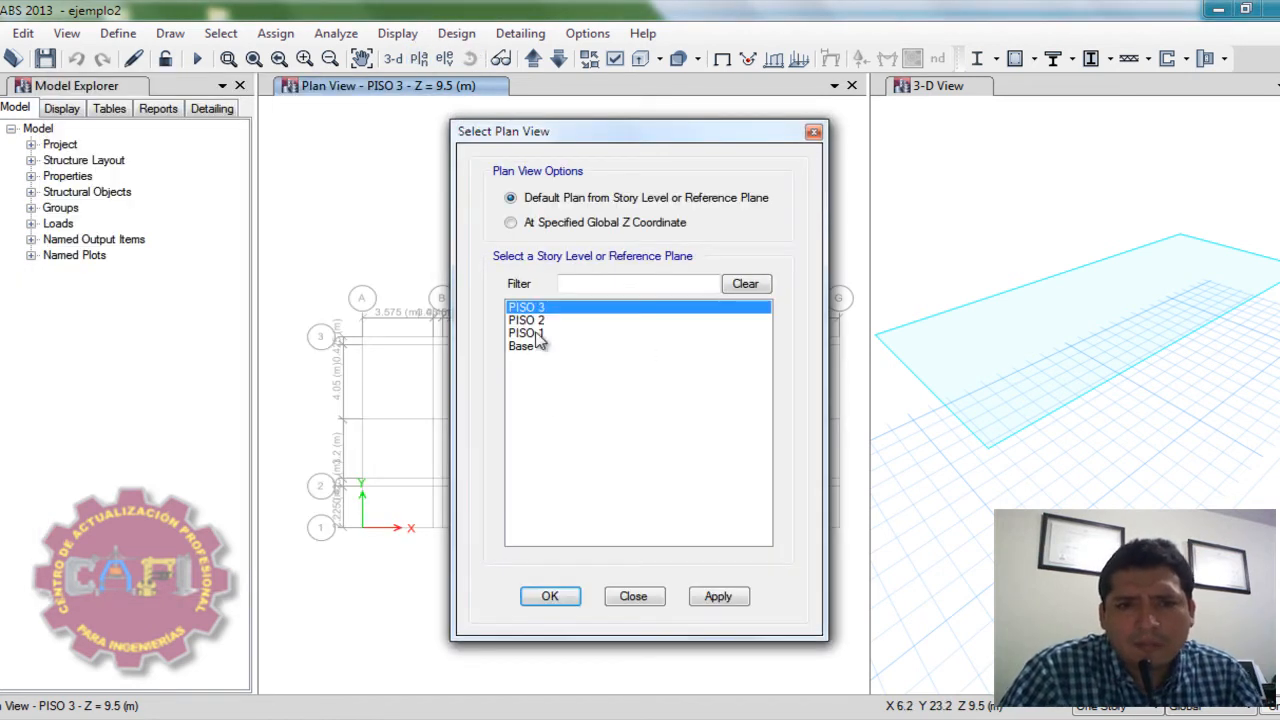
Step: Show the PISO 1 level in the plan view and widen the plan window against the 3-D view
left_click(526, 333)
left_click(550, 596)
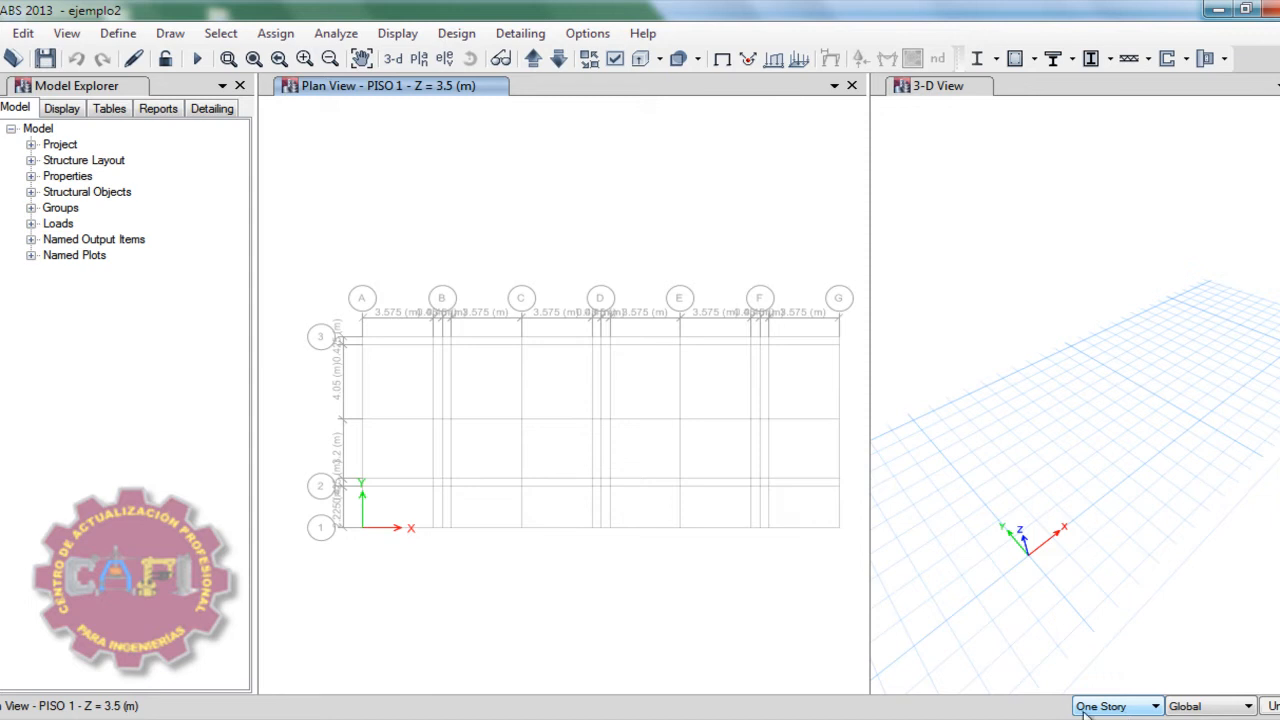
left_click(1096, 713)
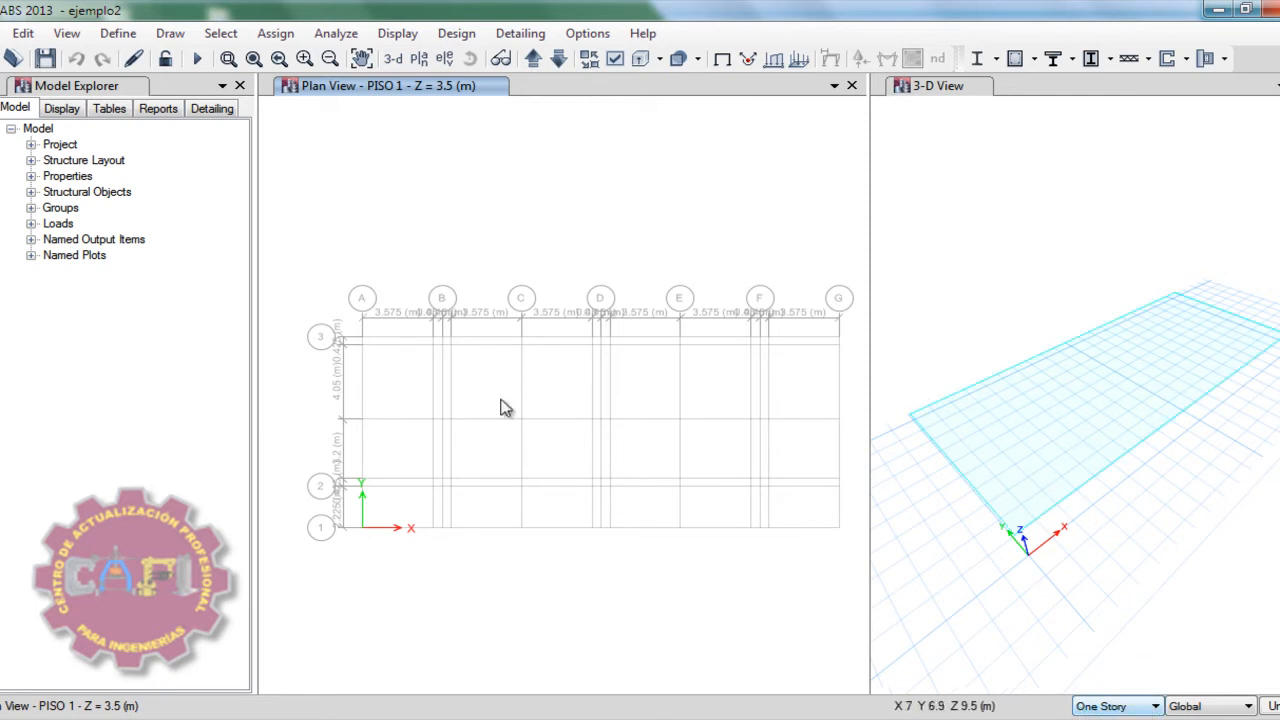
middle_click_drag(840, 440, 824, 430)
left_click_drag(871, 243, 1118, 277)
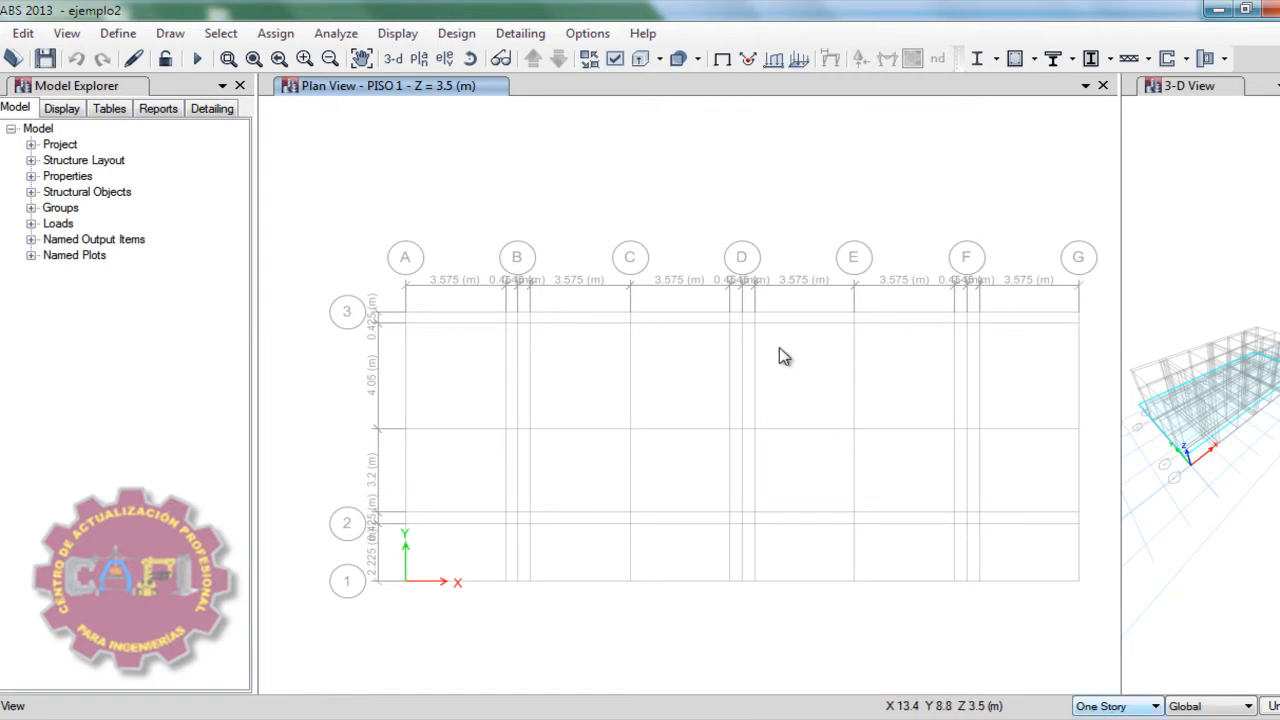
Step: Set drawing to All Stories and draw an ALBA25 pier wall along grid C from grid 2 to grid 3
left_click(1152, 706)
left_click(1088, 718)
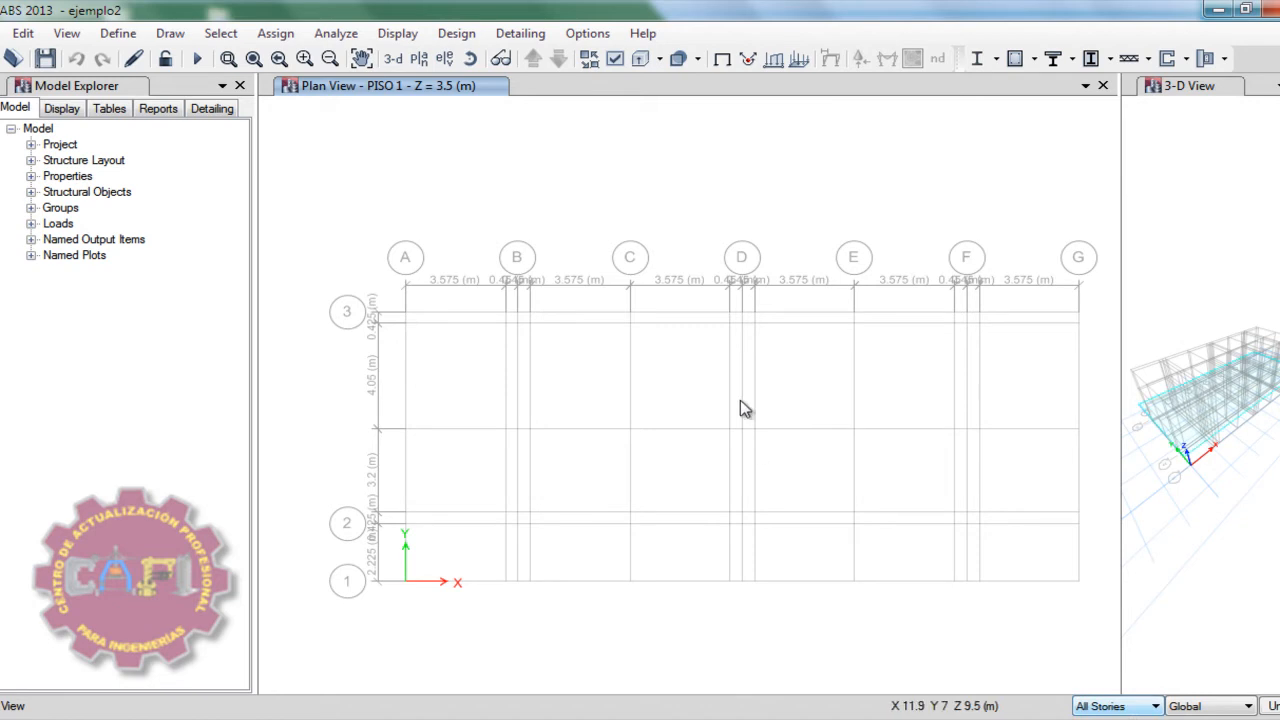
middle_click_drag(745, 405, 703, 370)
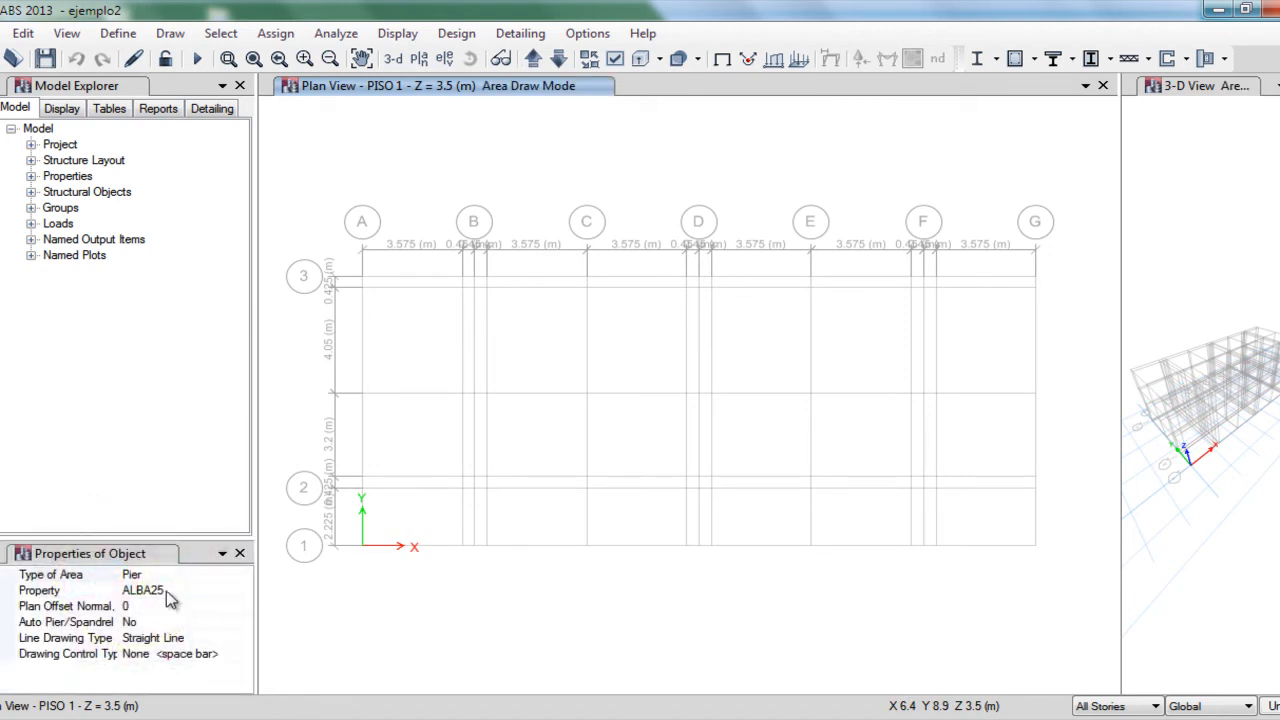
left_click(168, 592)
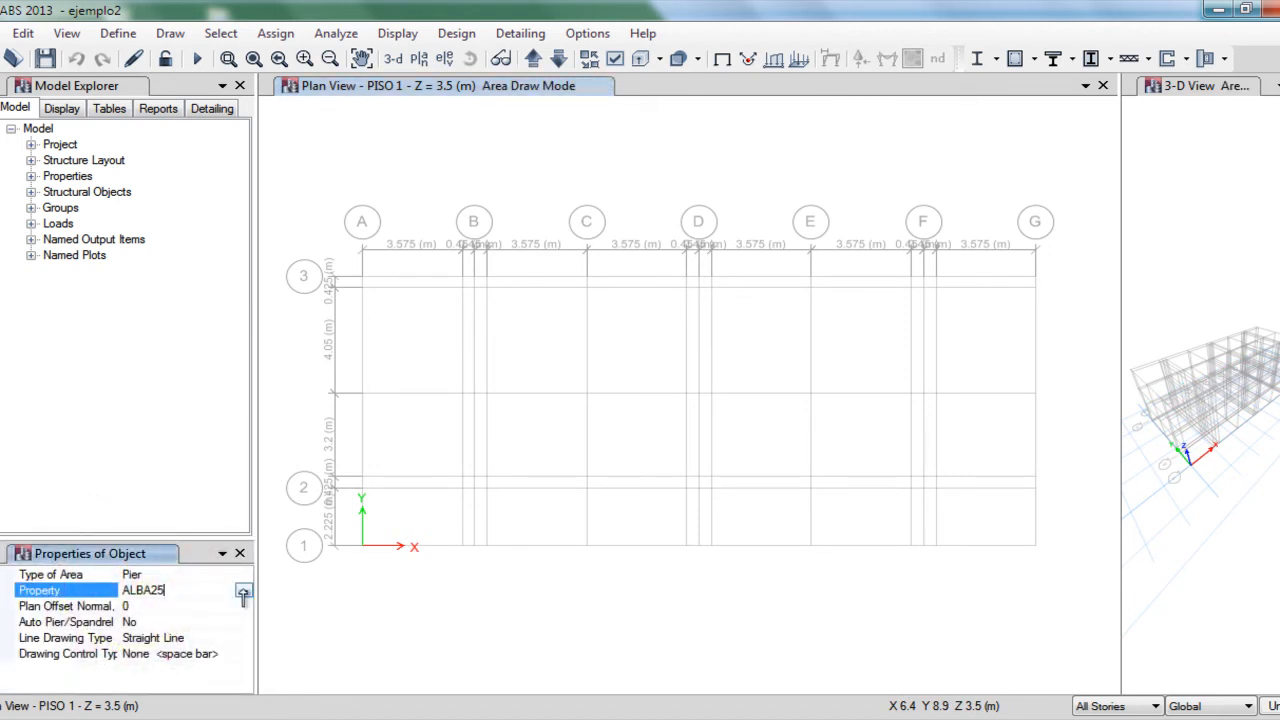
left_click(588, 490)
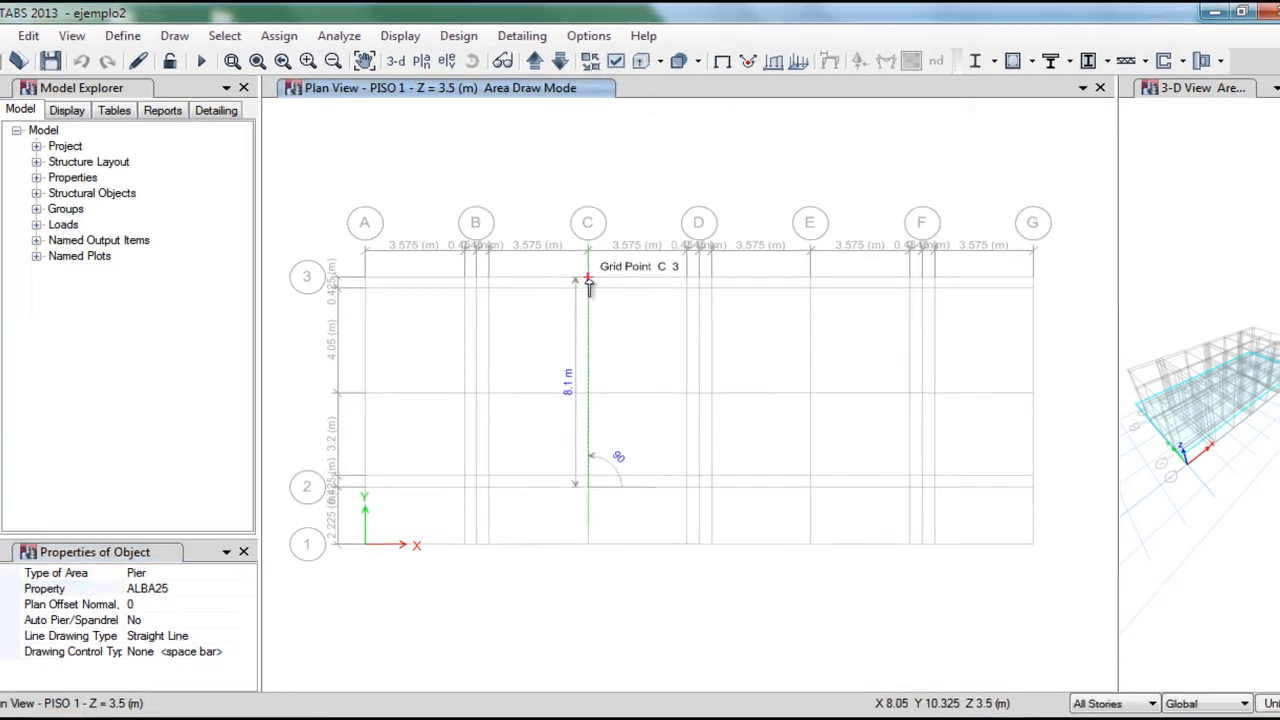
left_click(588, 279)
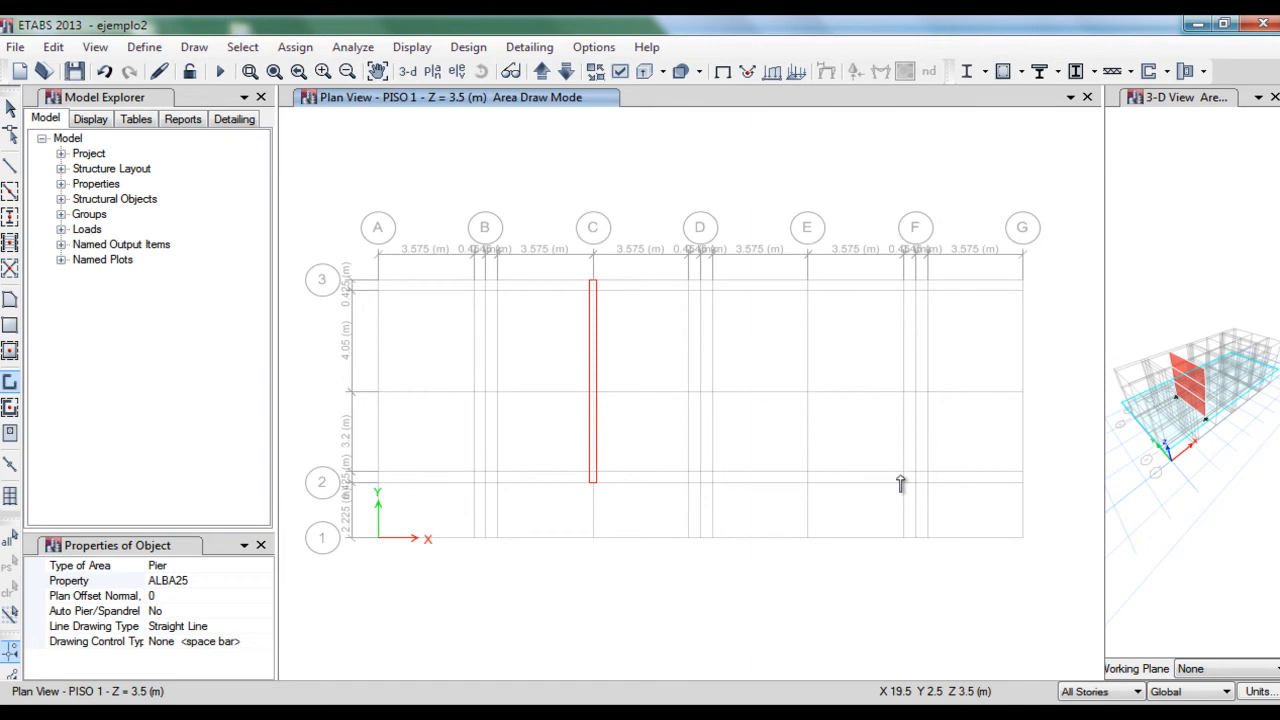
key("Escape")
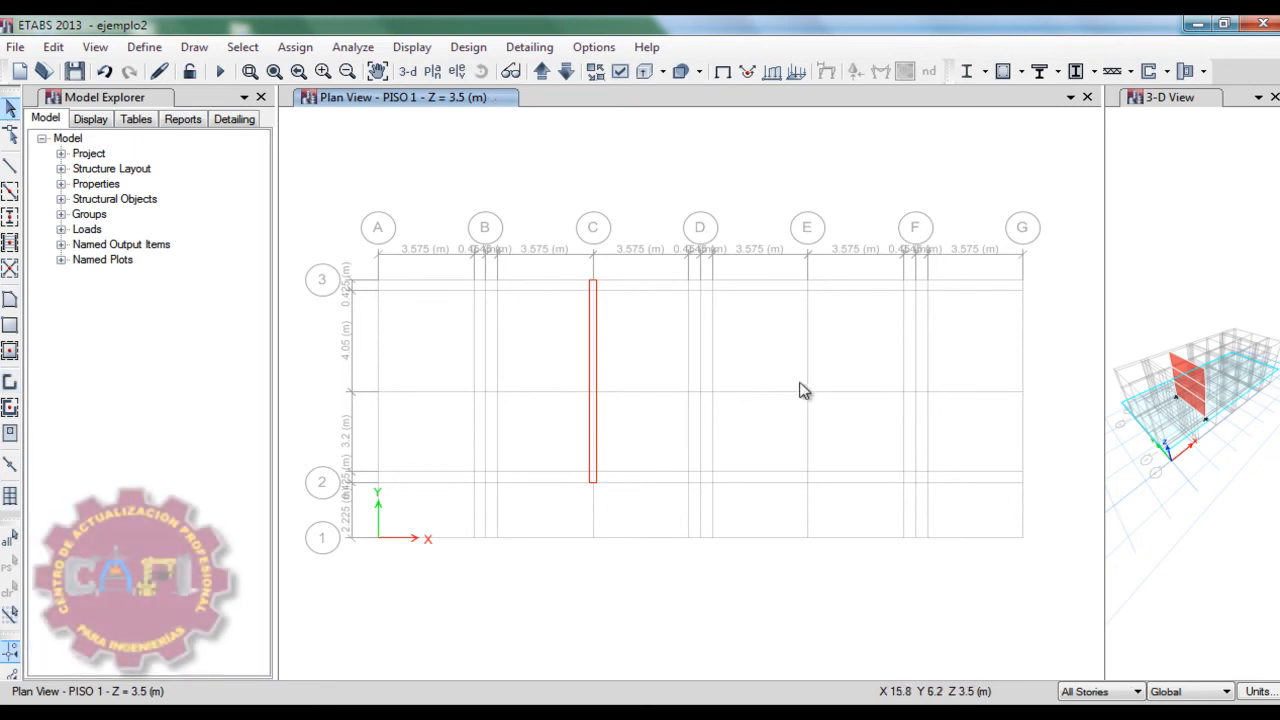
Step: Set drawing to Similar Stories and draw a COL45X25 frame line along grid D from grid 2 to grid 3
left_click(1115, 693)
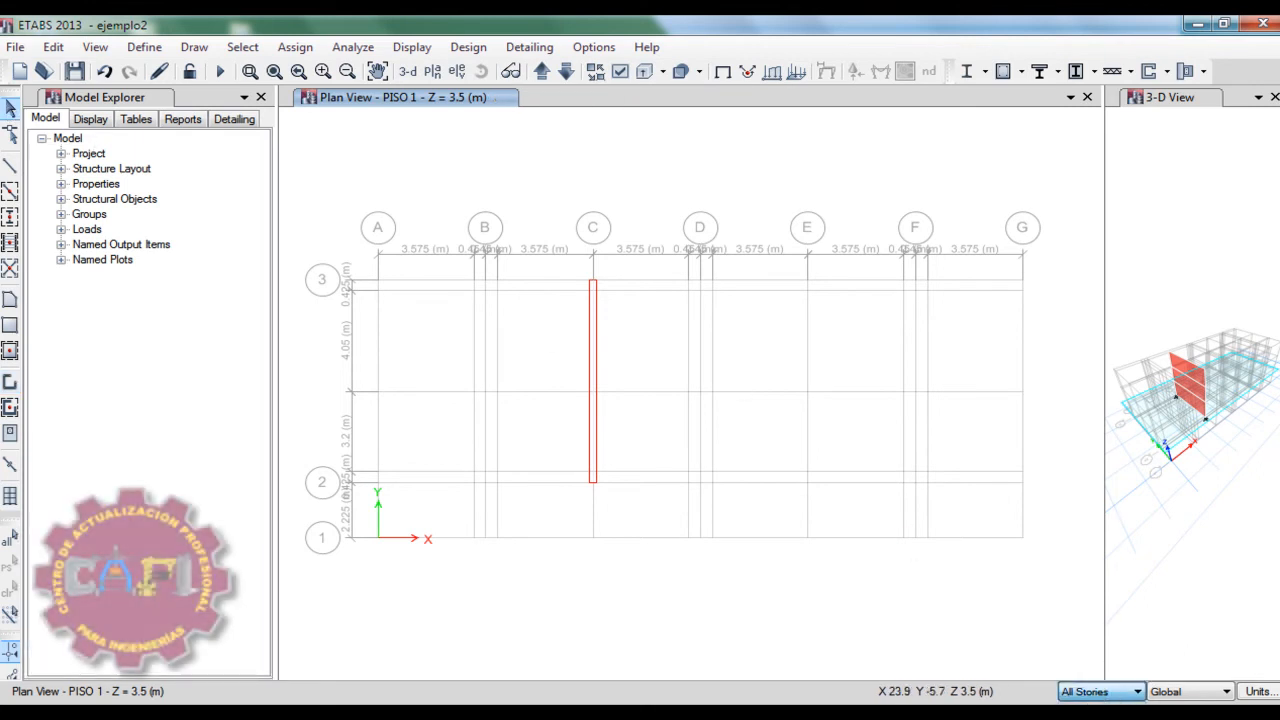
left_click(1078, 704)
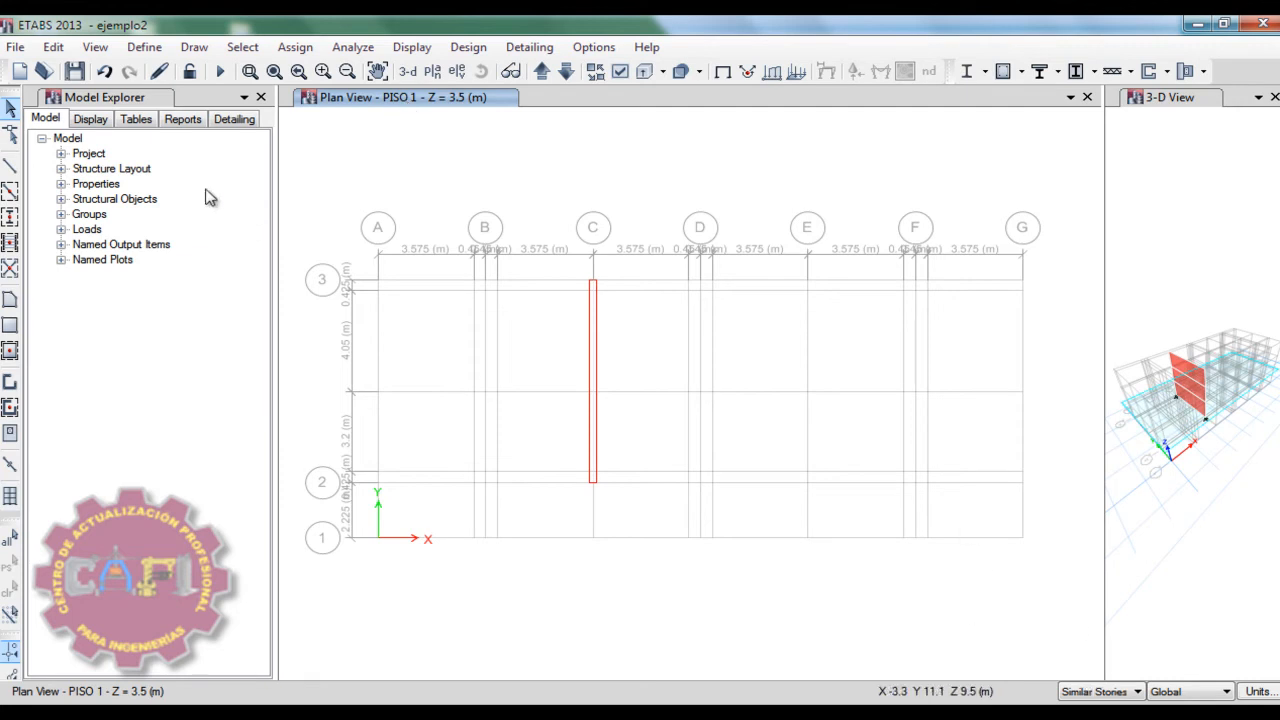
left_click(9, 170)
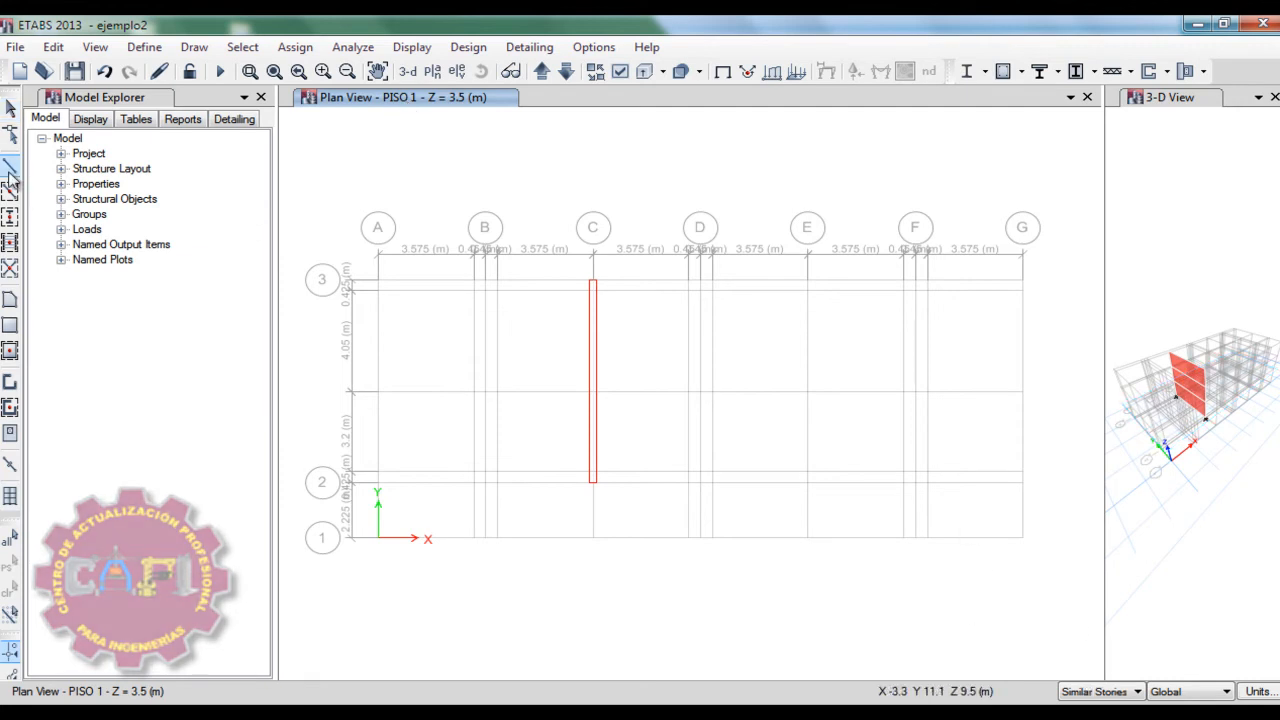
left_click(699, 482)
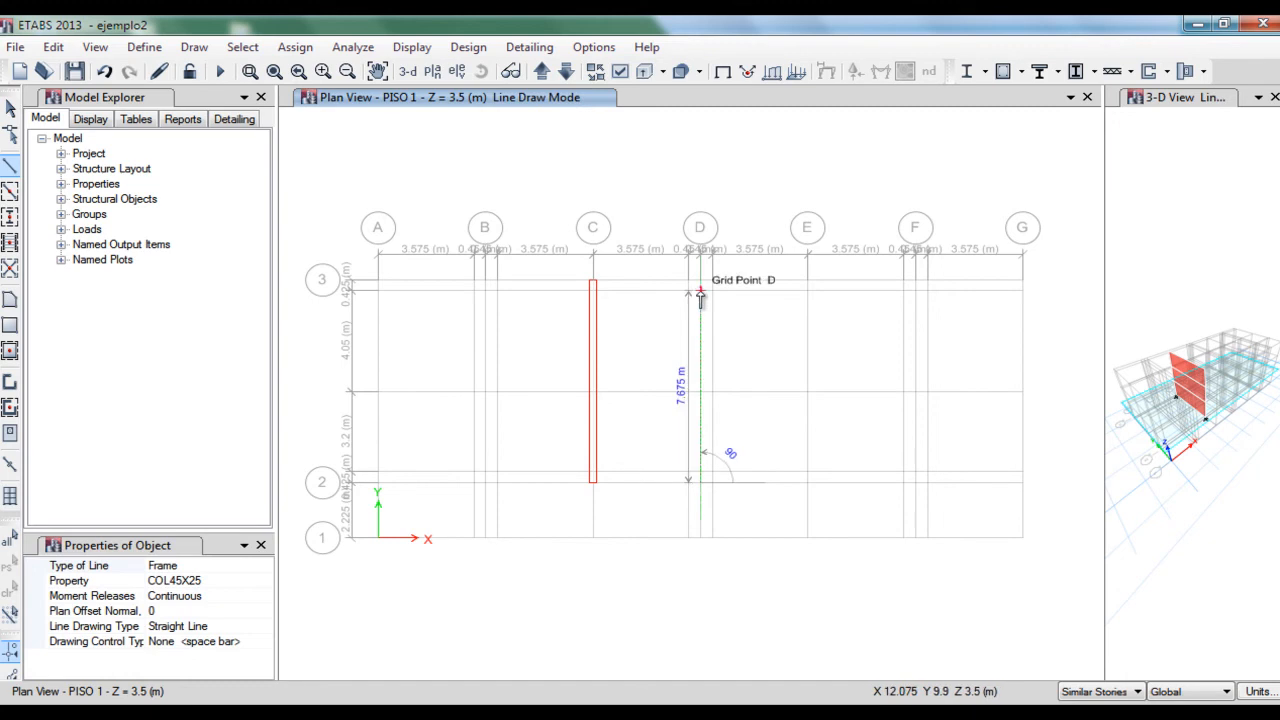
left_click(701, 283)
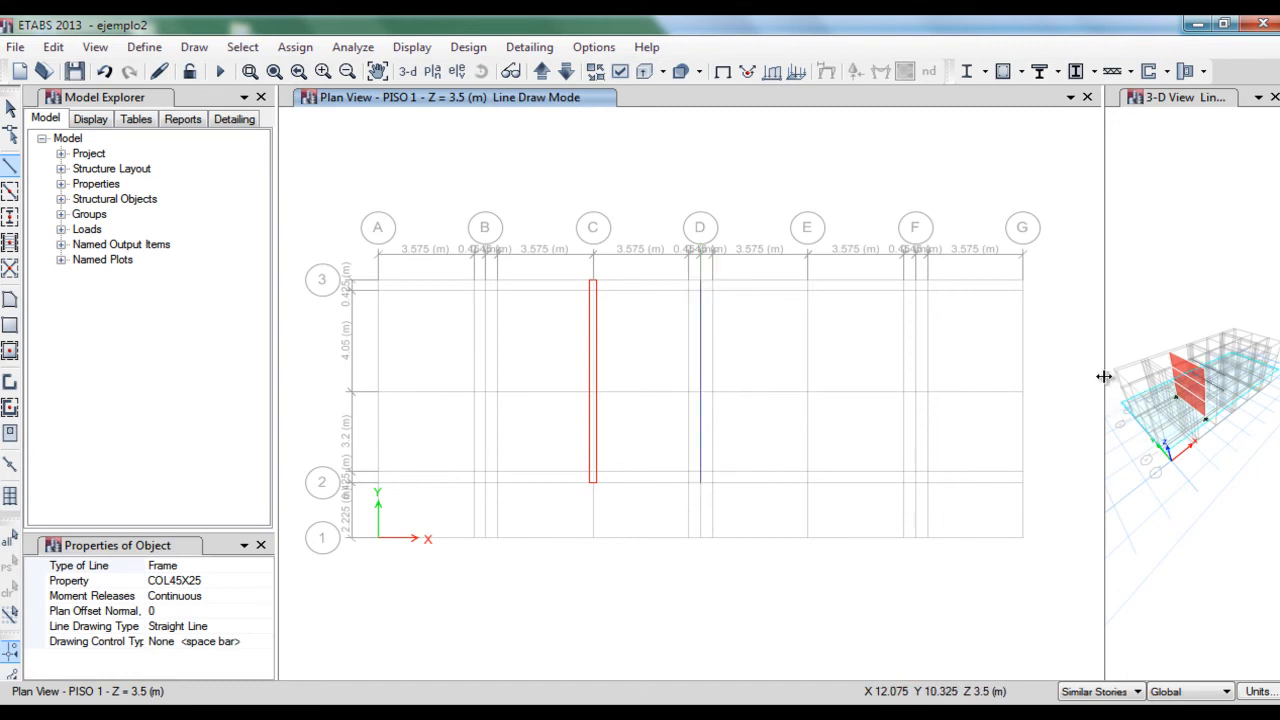
Step: Enlarge the 3-D view window and delete the frame line on grid D
left_click_drag(1104, 376, 817, 383)
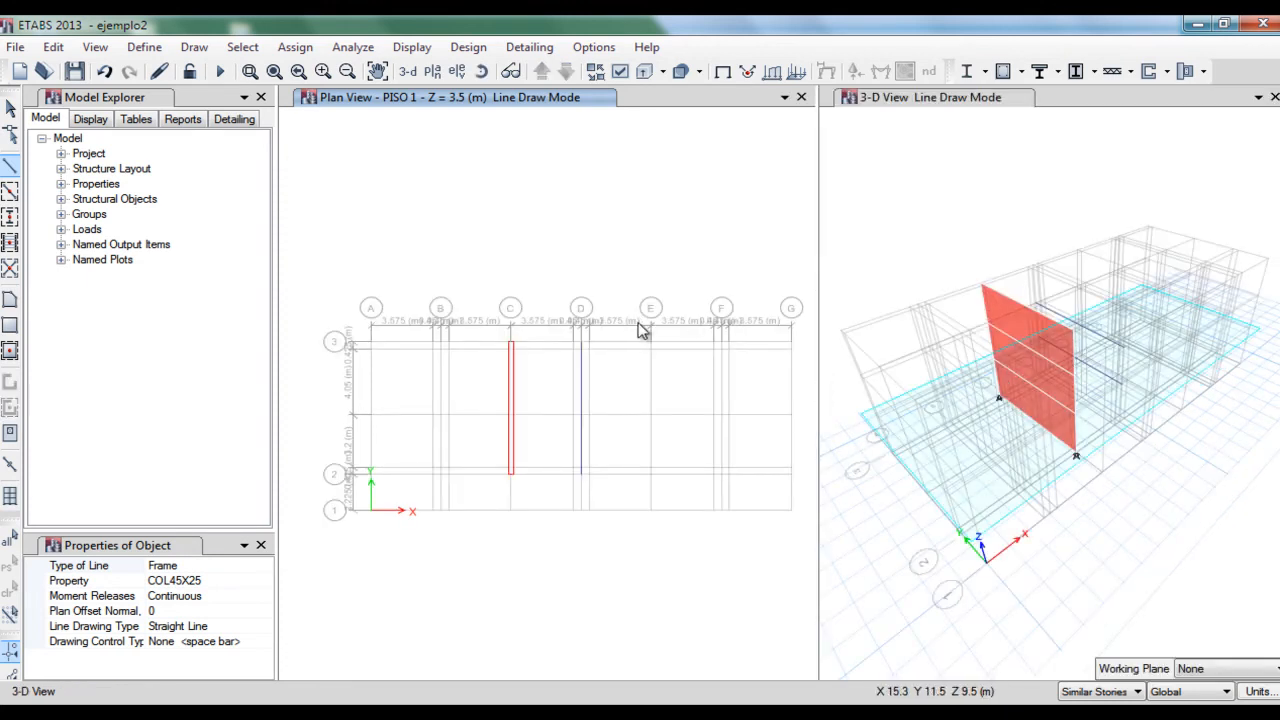
left_click(10, 107)
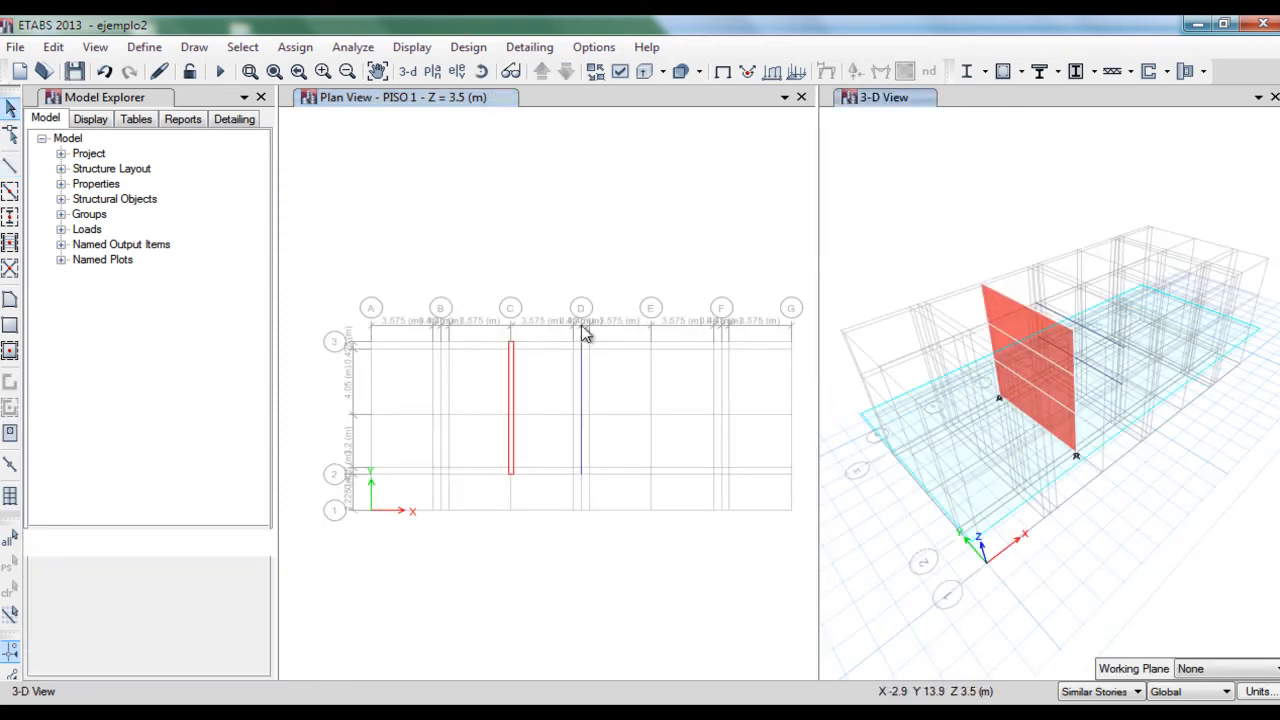
left_click(581, 400)
key("Delete")
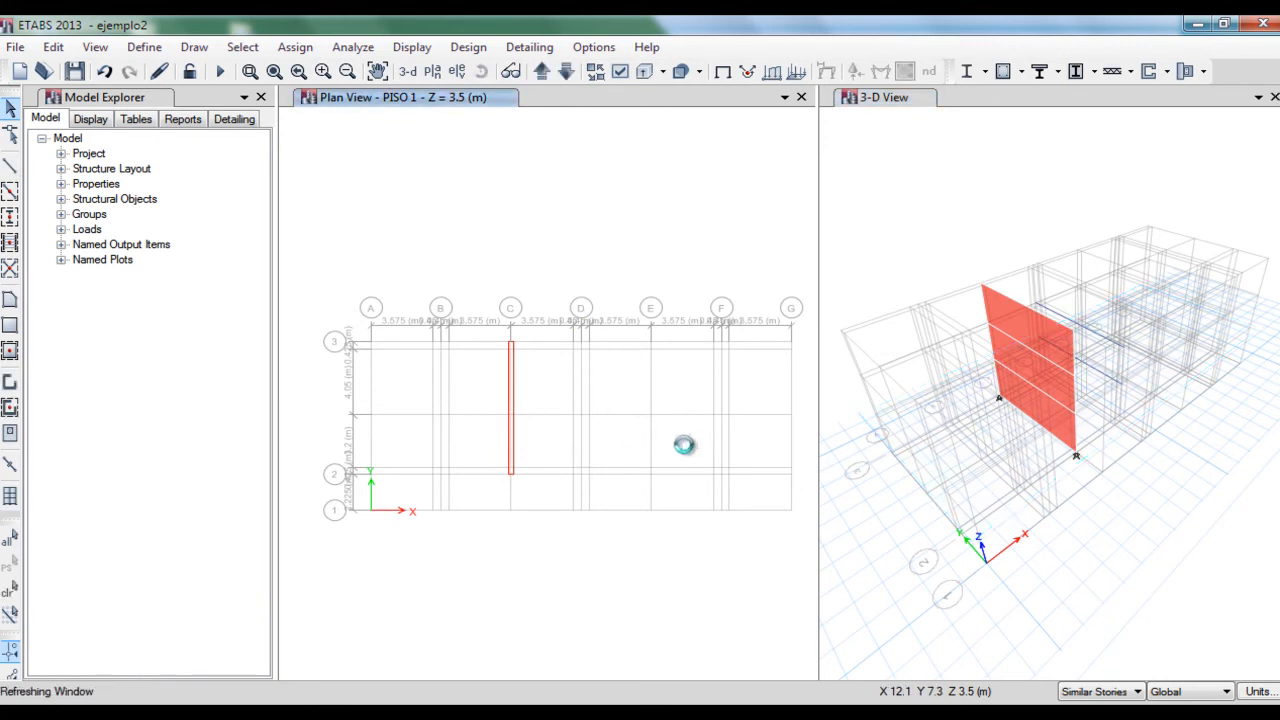
Step: Draw ALBA25 pier walls between grids 2 and 3, along grid E with Similar Stories and along grid A with One Story
left_click(10, 382)
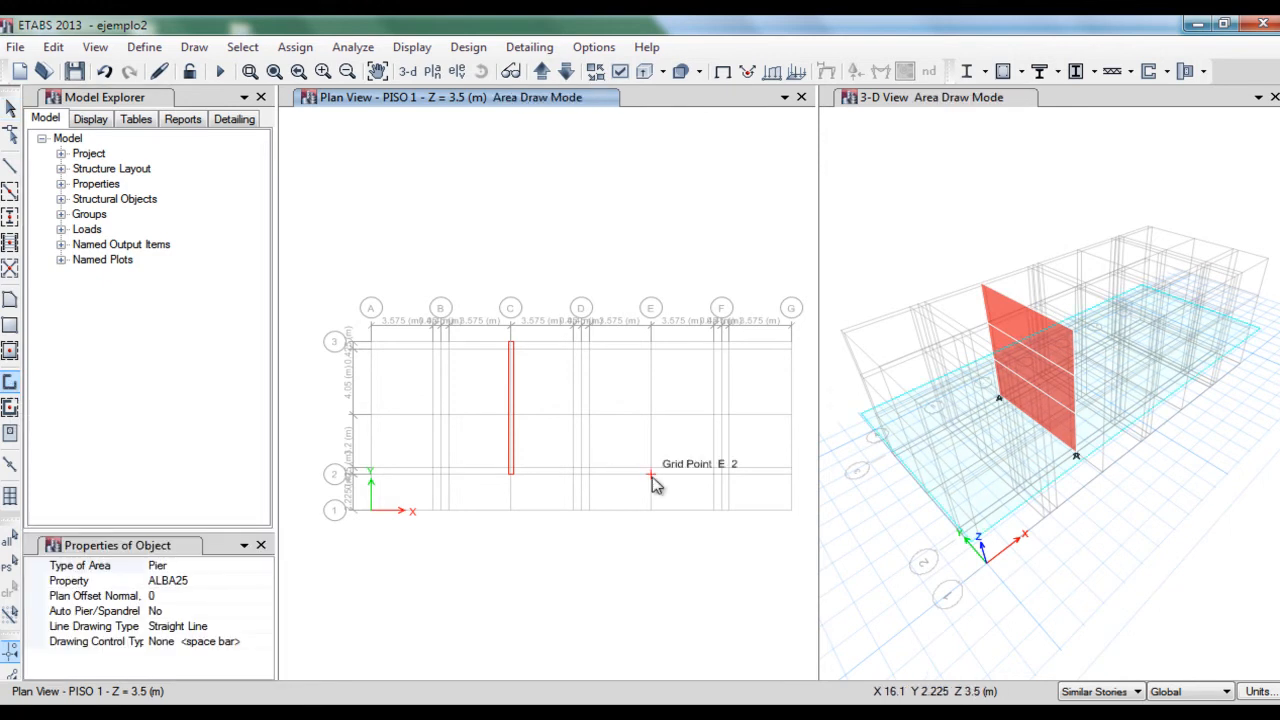
left_click(652, 343)
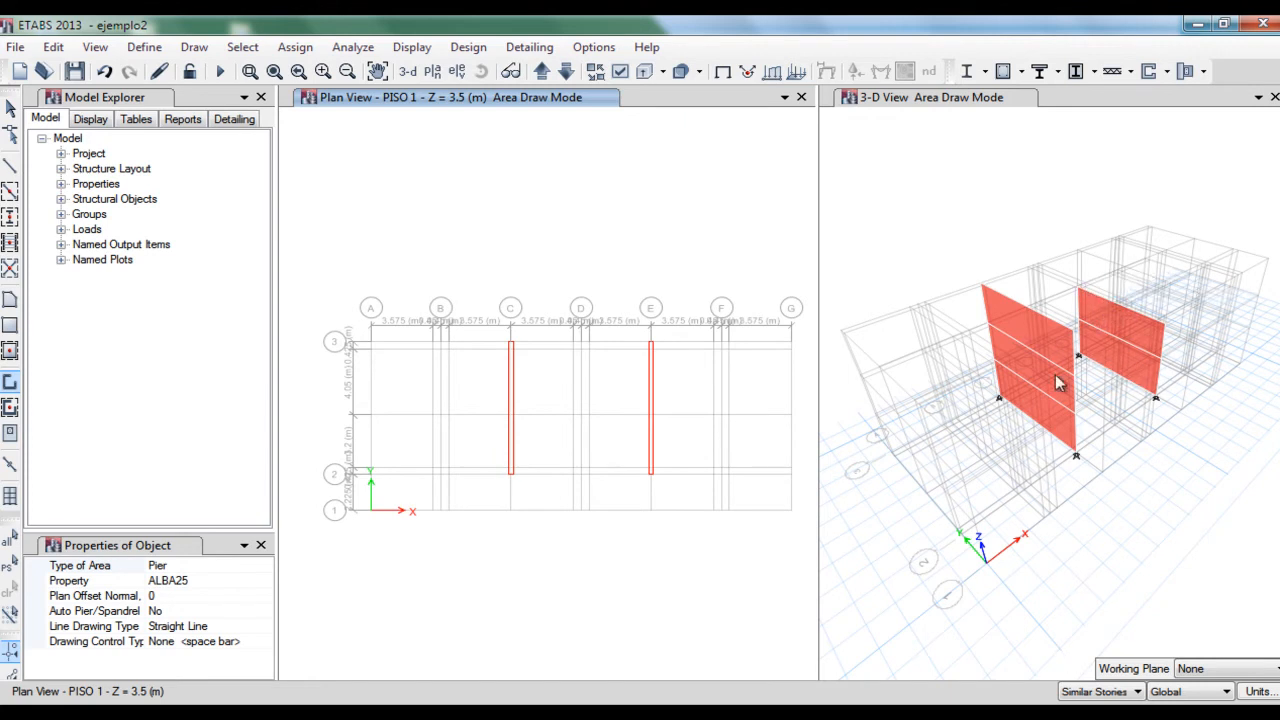
left_click(1084, 693)
left_click(1118, 606)
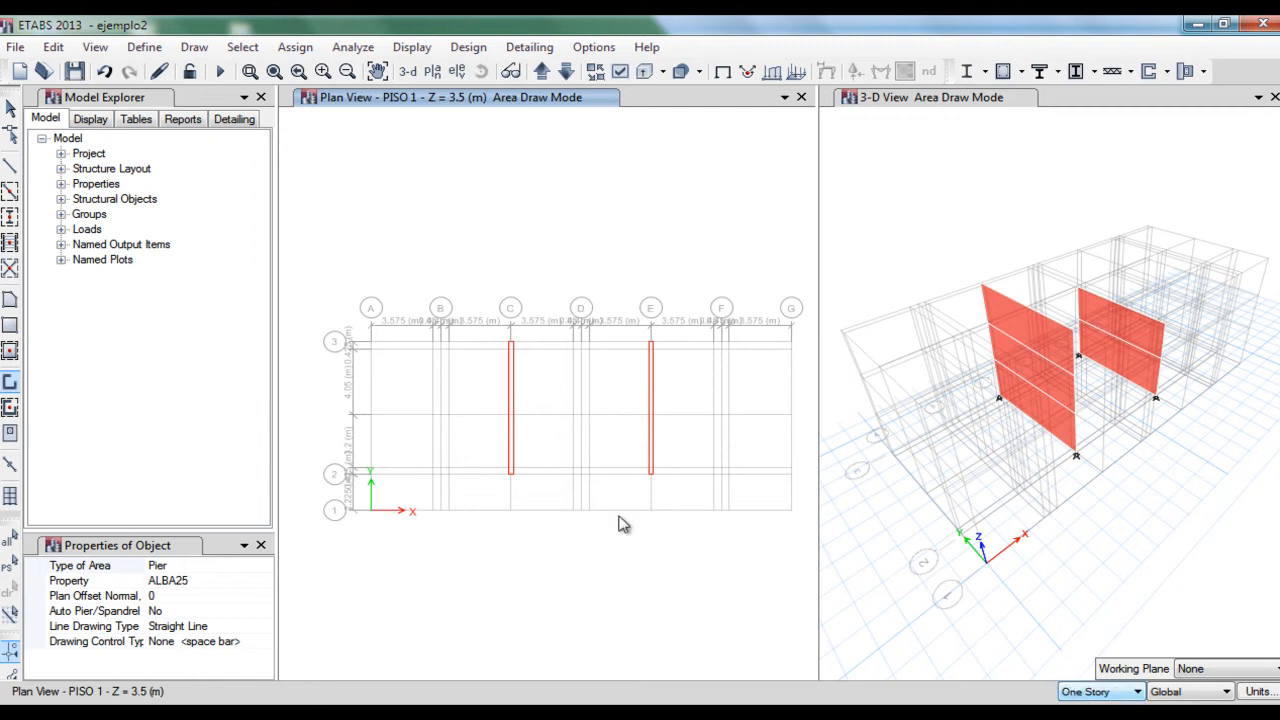
left_click(370, 473)
left_click(370, 342)
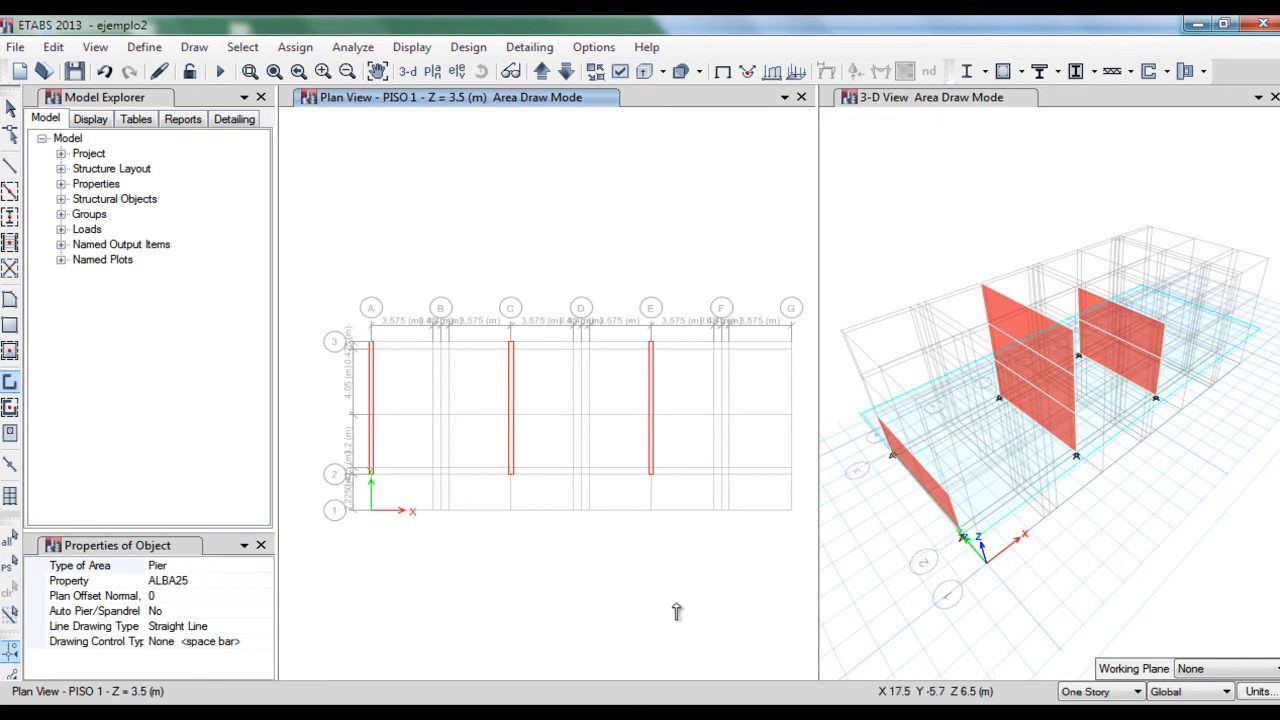
Step: Delete all the walls, first those on PISO 1 in plan and the remaining upper-story ones in a 3-D view
left_click(11, 108)
left_click_drag(321, 311, 689, 517)
key("Delete")
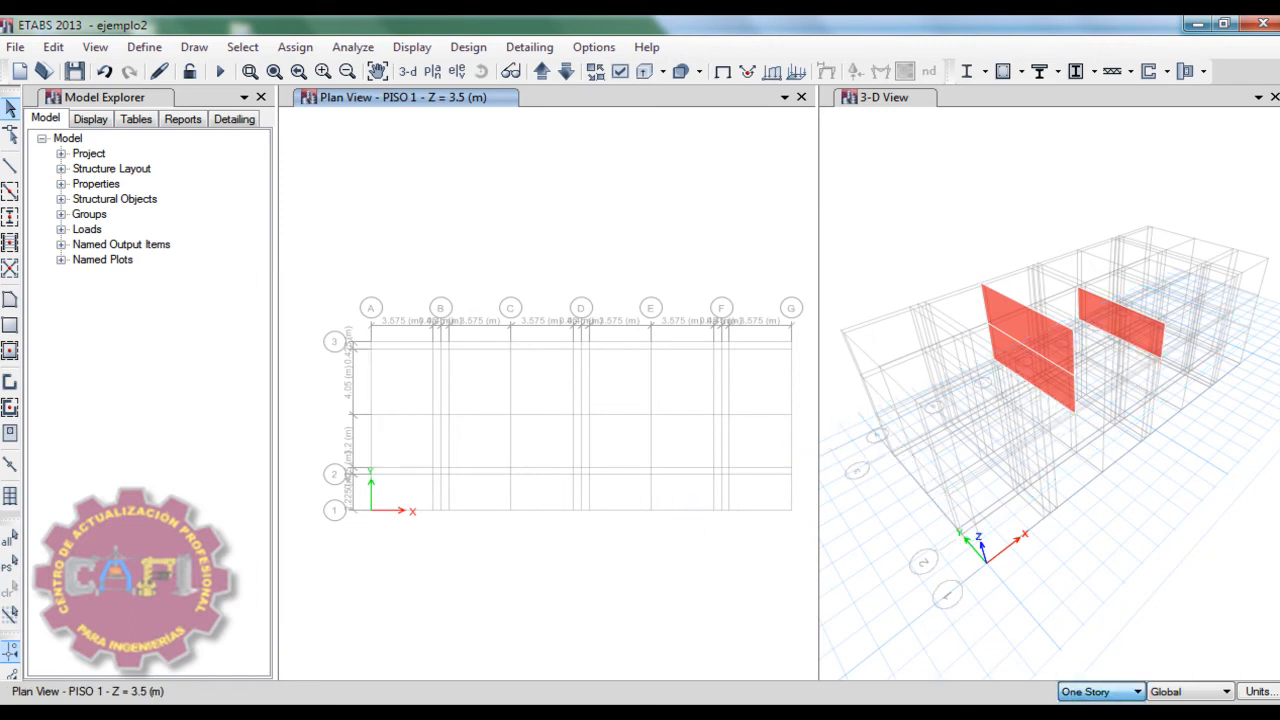
left_click(408, 71)
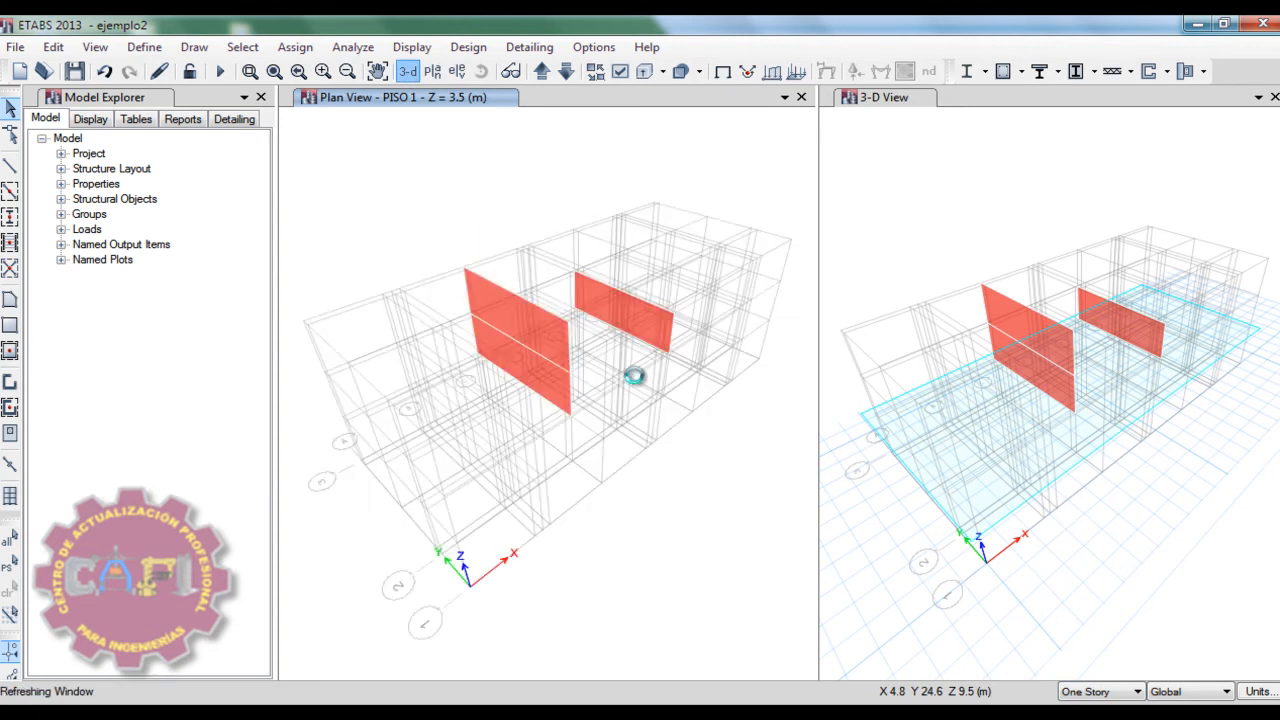
left_click_drag(403, 222, 752, 499)
key("Delete")
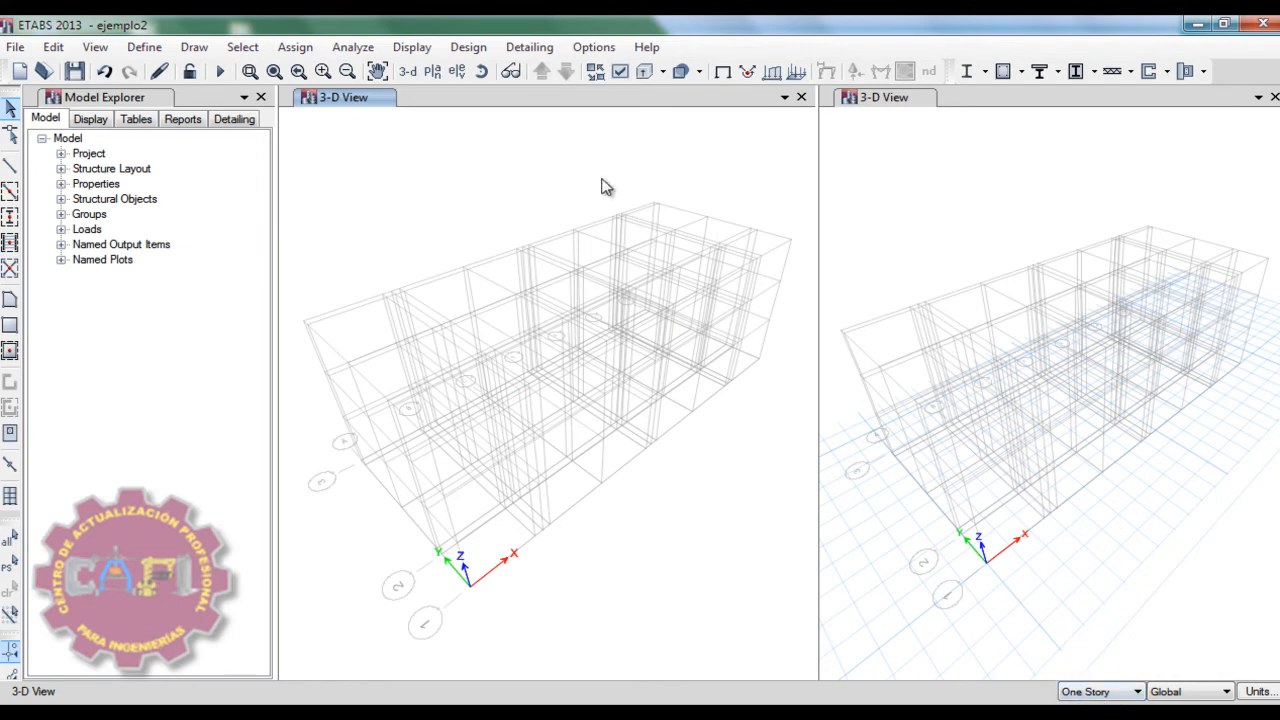
Step: Return the main window to the PISO 1 plan view and widen it against the 3-D view
left_click(432, 71)
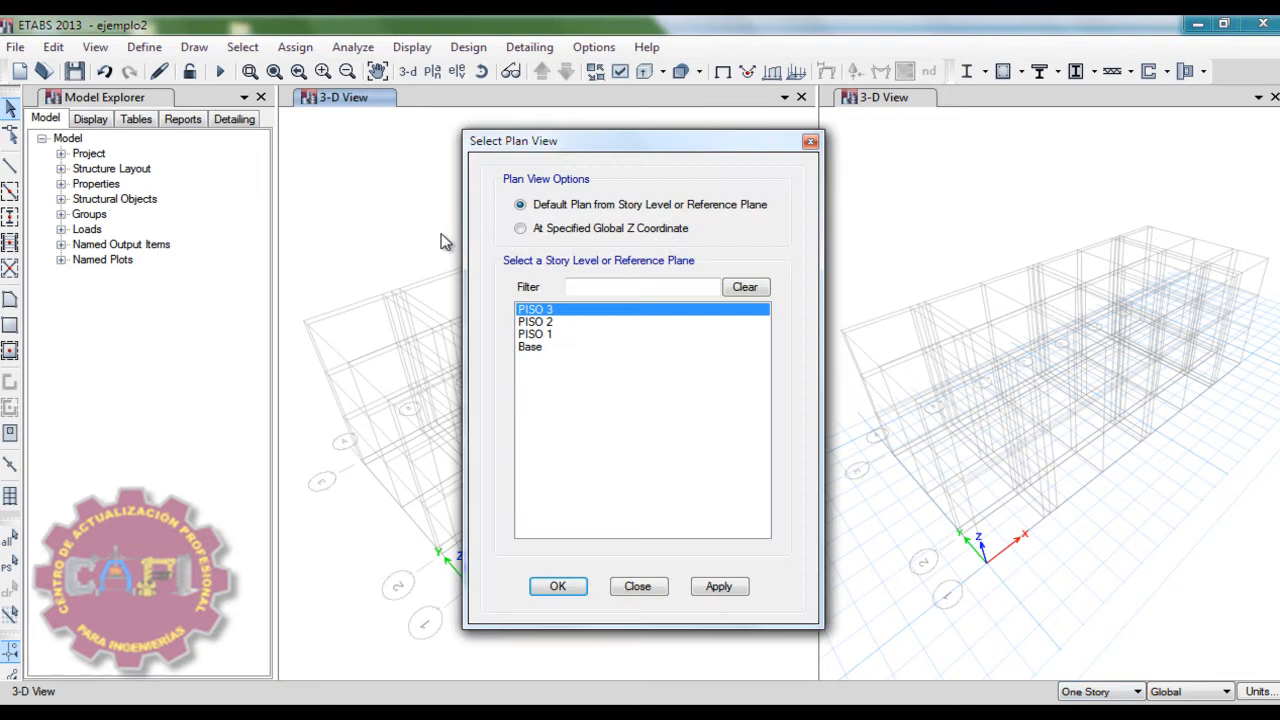
left_click(550, 334)
left_click(558, 586)
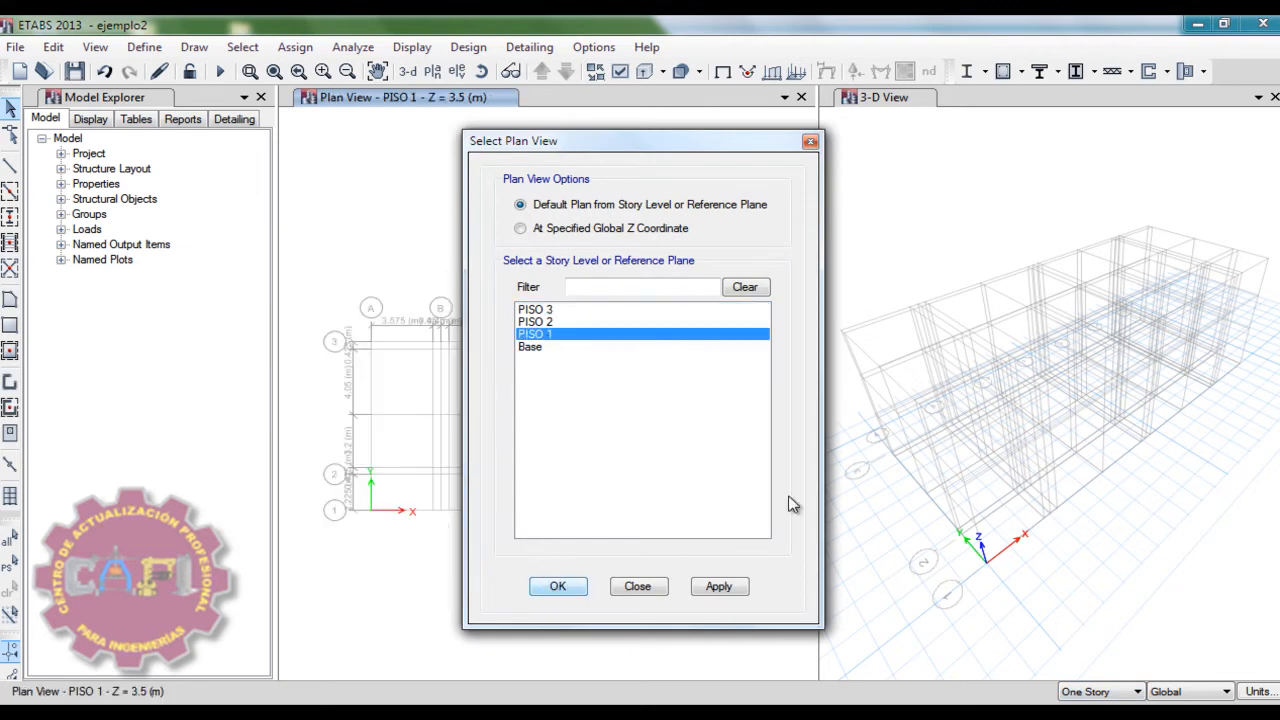
left_click_drag(818, 455, 1117, 466)
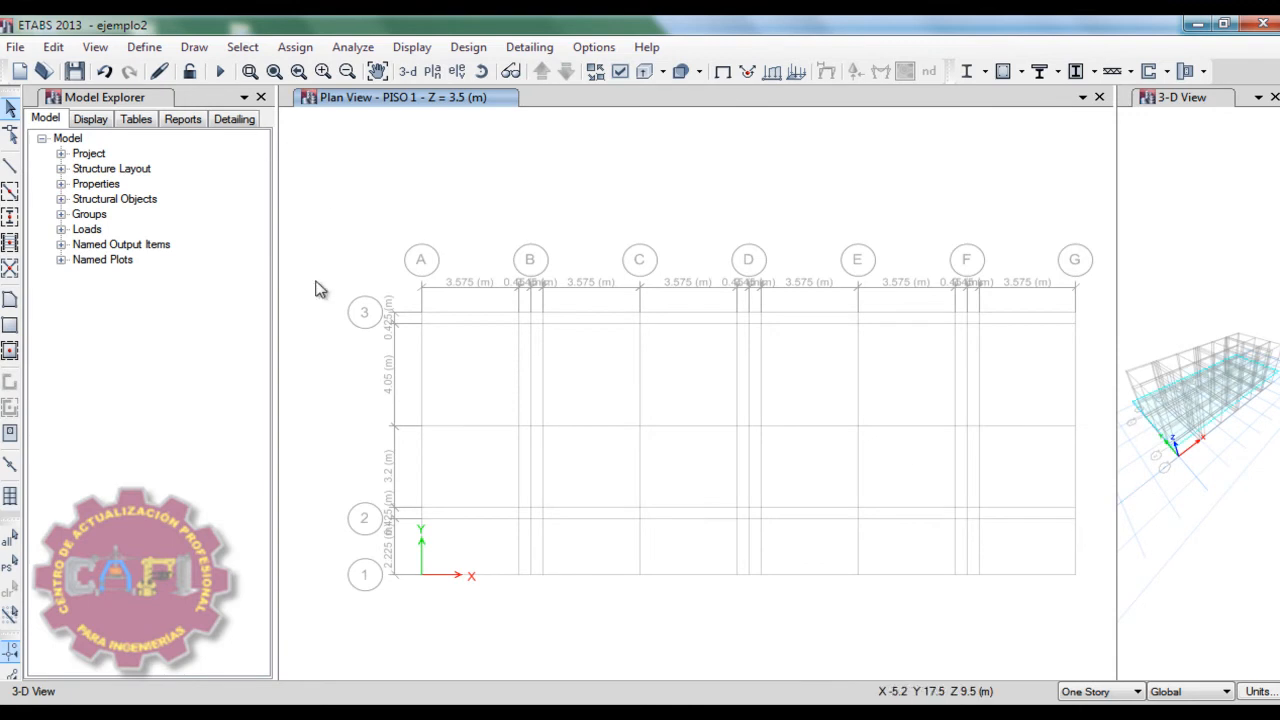
left_click(346, 206)
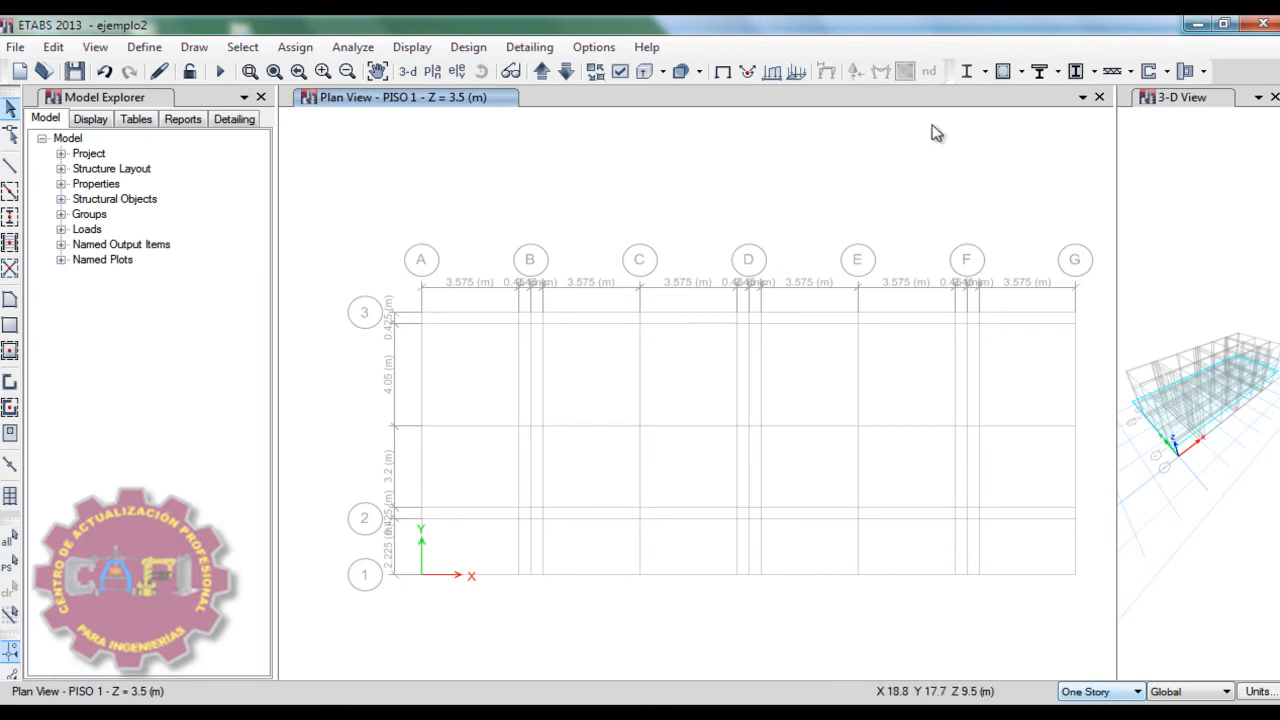
left_click(723, 76)
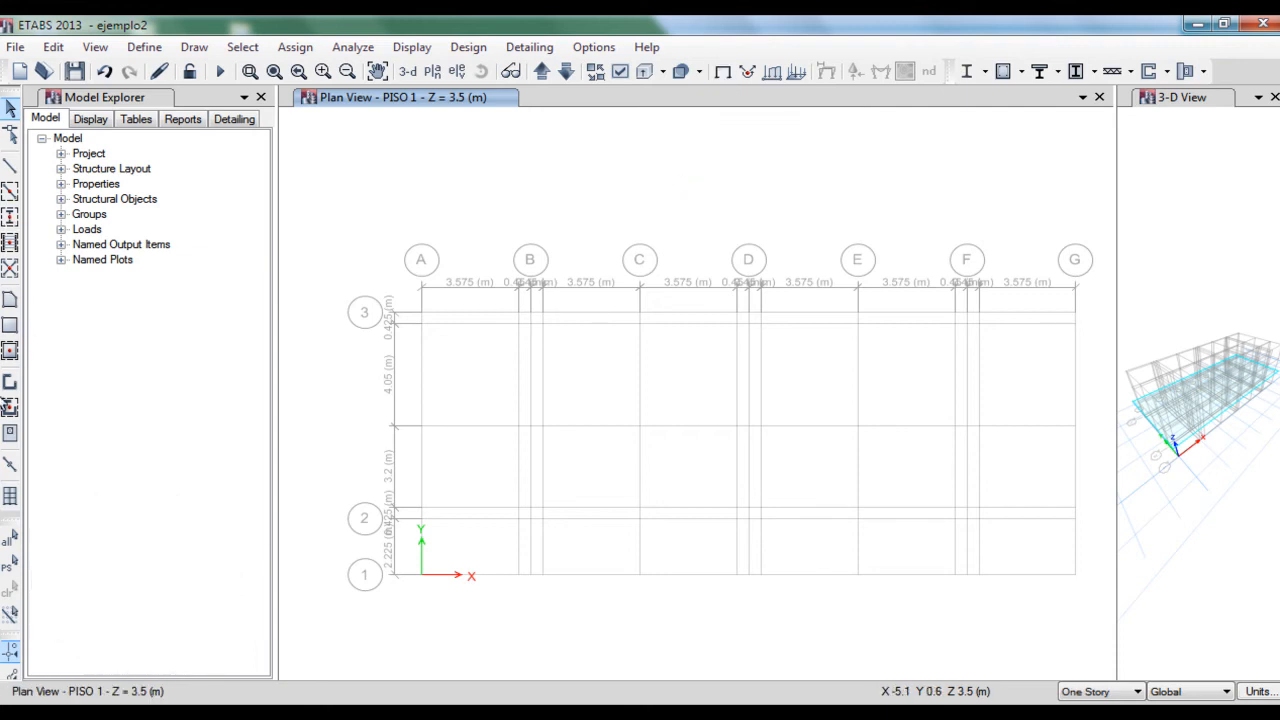
Step: Draw two ALBA25 pier walls along grid A on PISO 1, from grid 2 to the middle gridline and from there to grid 3
left_click(8, 386)
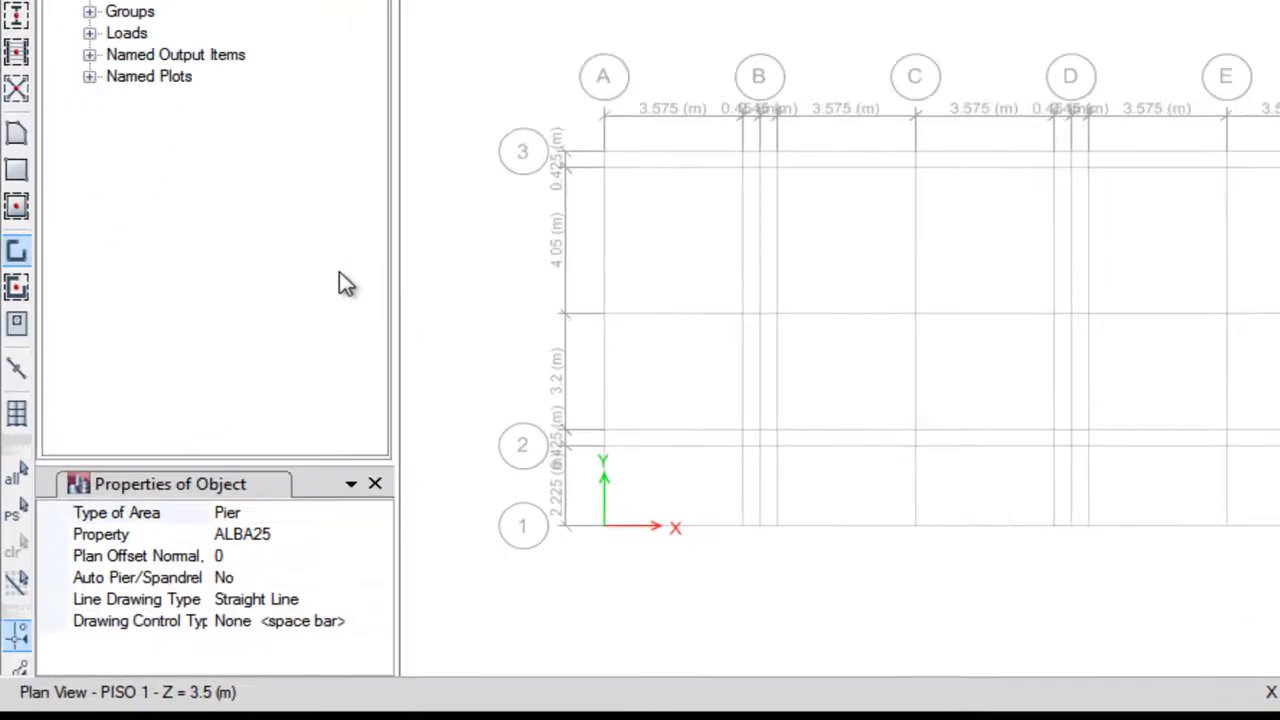
left_click(400, 474)
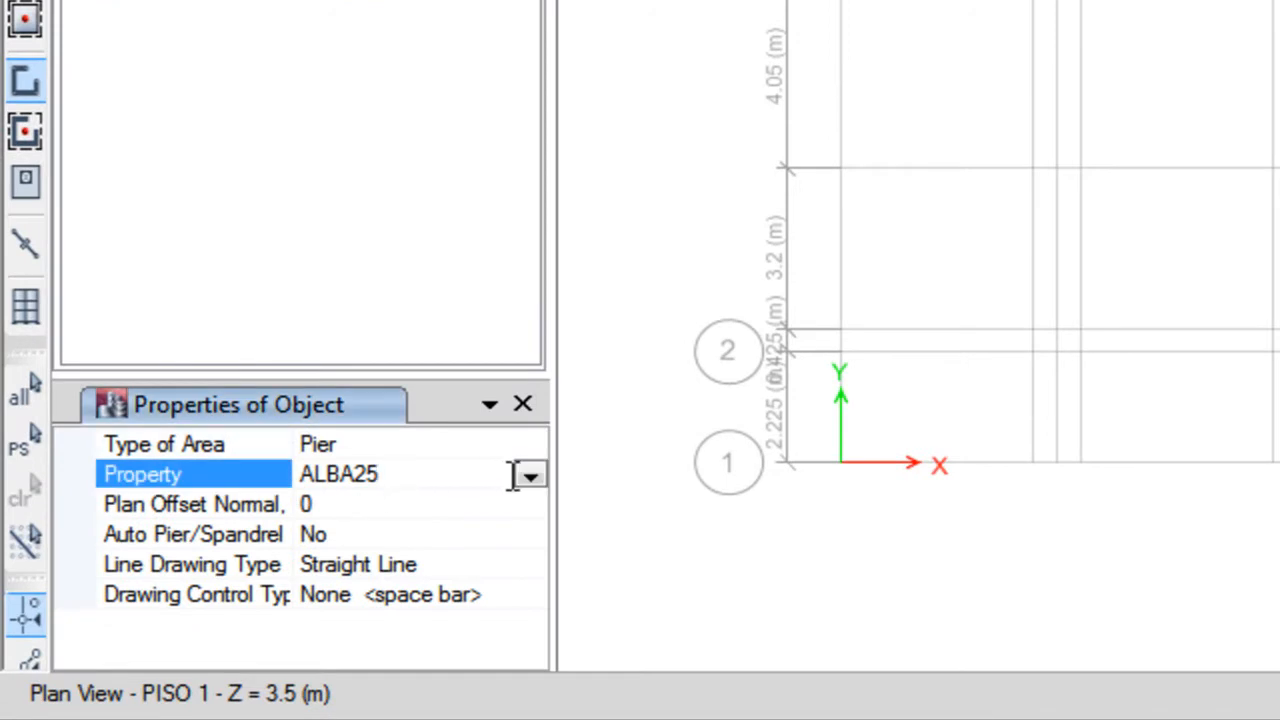
left_click(527, 476)
left_click(351, 505)
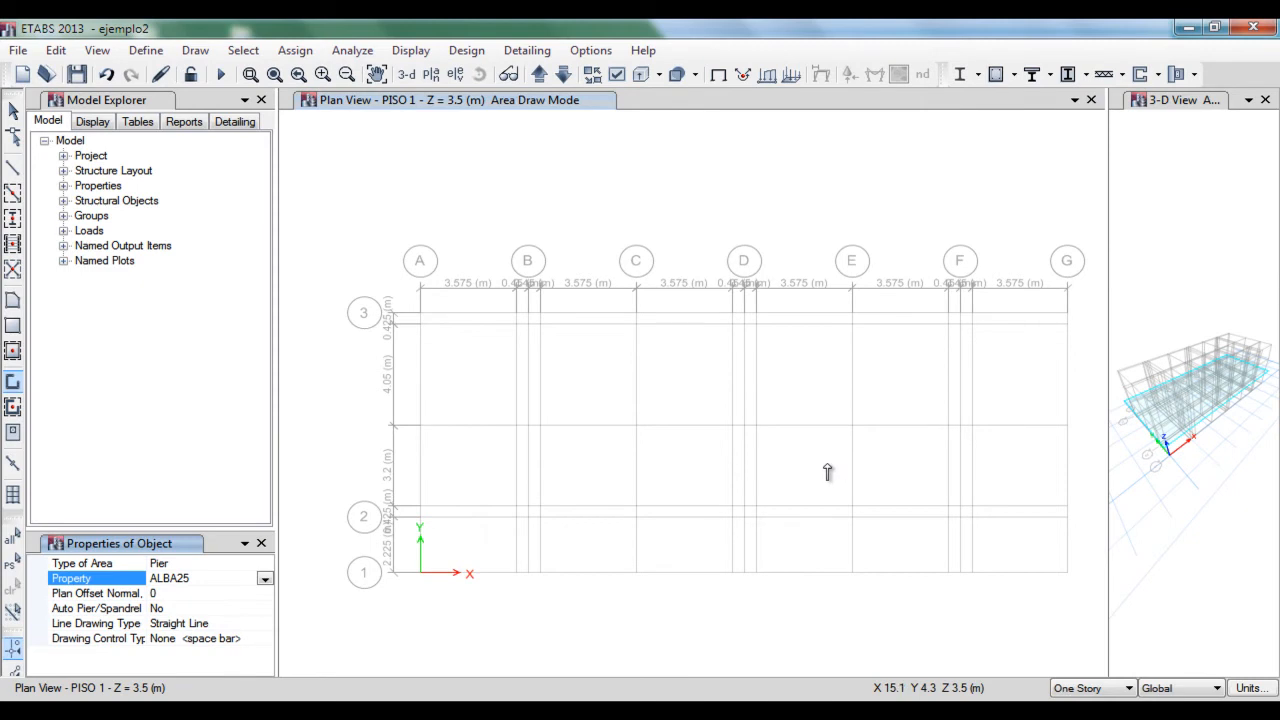
left_click(421, 522)
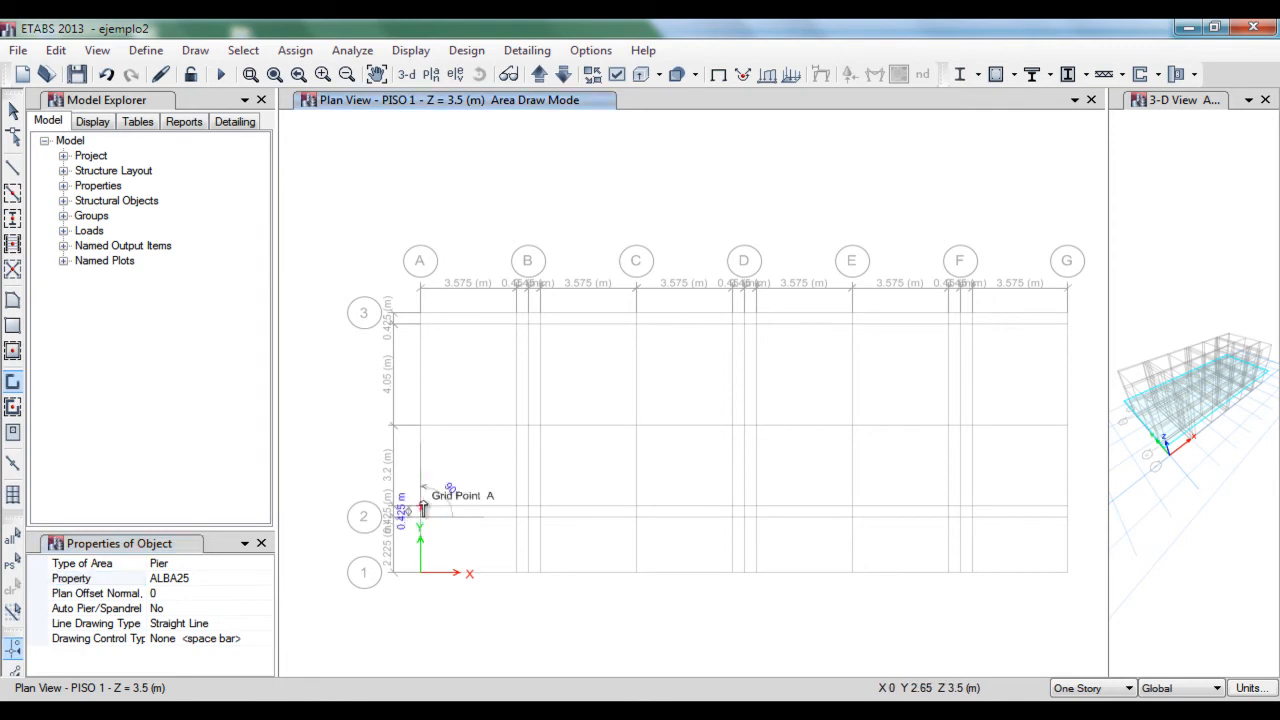
double_click(421, 426)
left_click(420, 426)
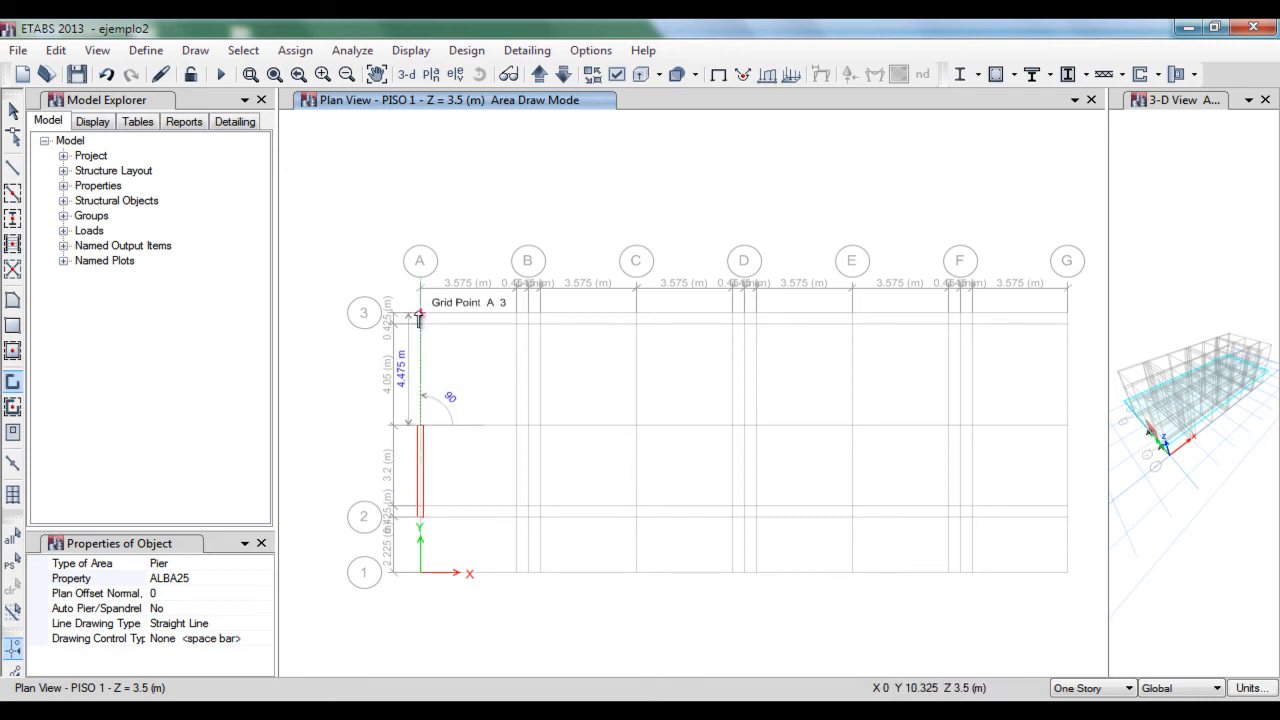
double_click(418, 311)
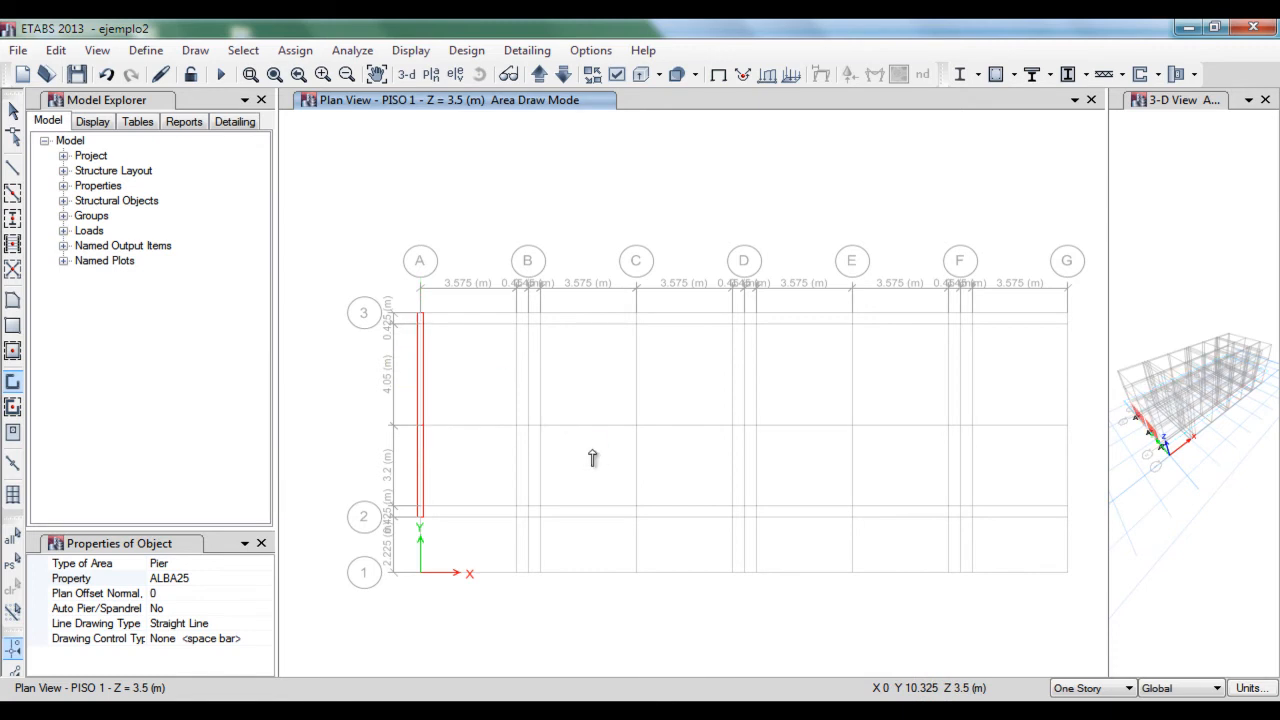
Step: Draw two ALBA25 pier walls along each of grids C, E and G, from grid 2 to the middle gridline and on to grid 3
left_click(635, 518)
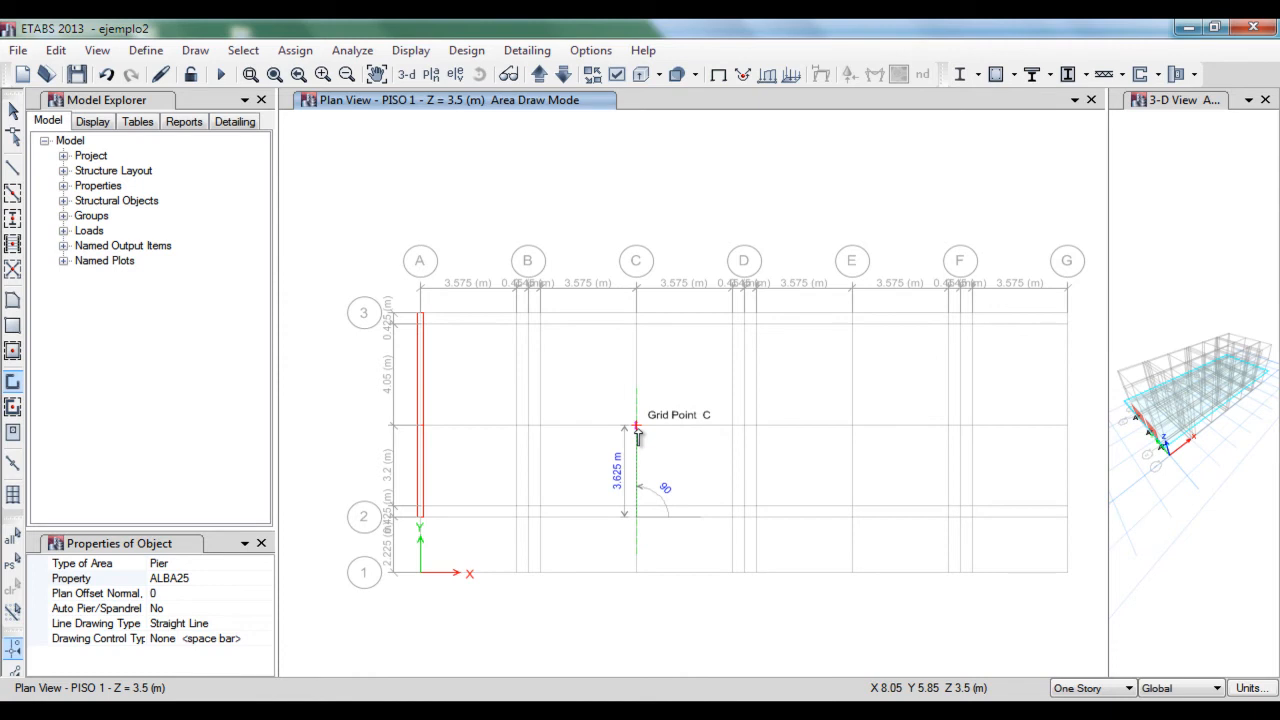
left_click(636, 426)
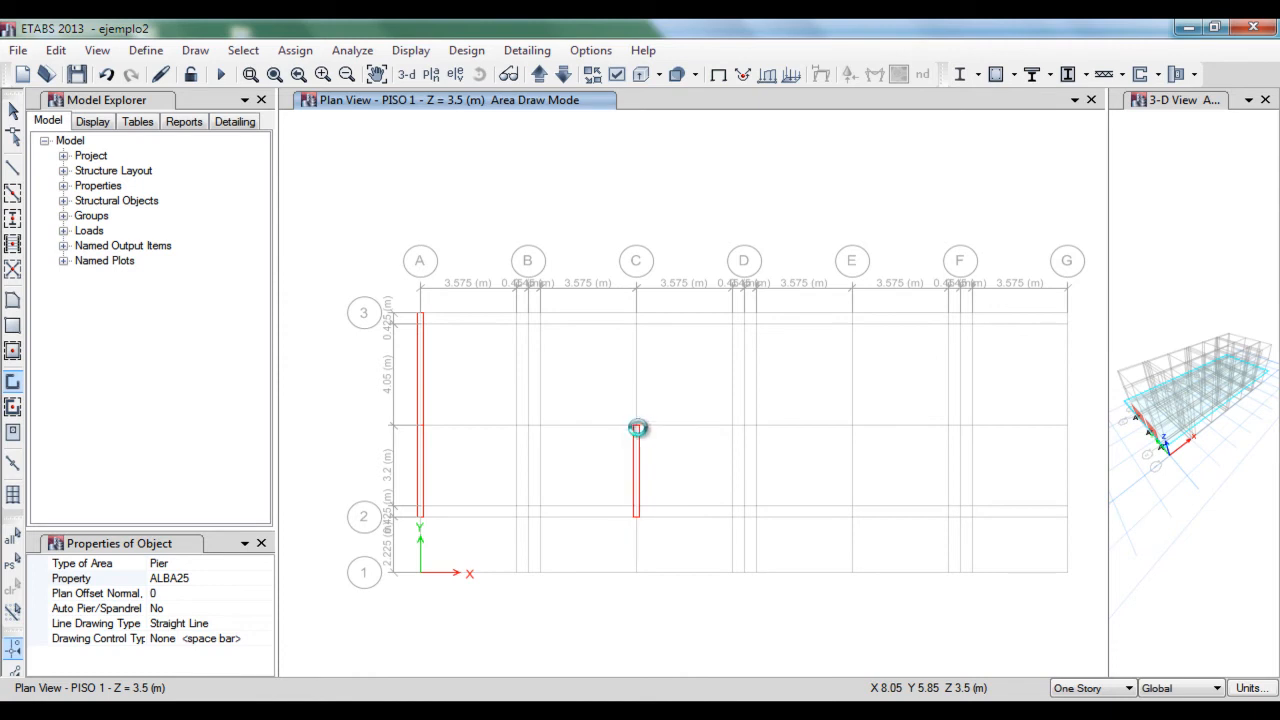
left_click(636, 313)
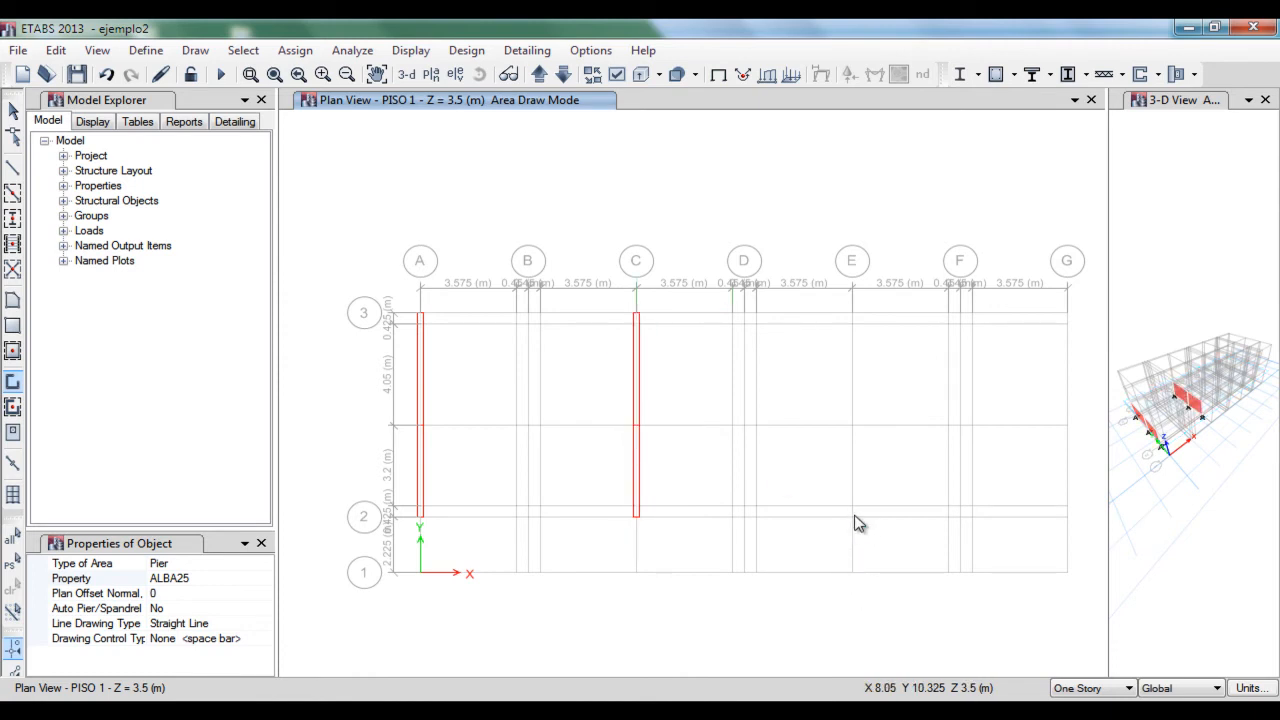
left_click(855, 461)
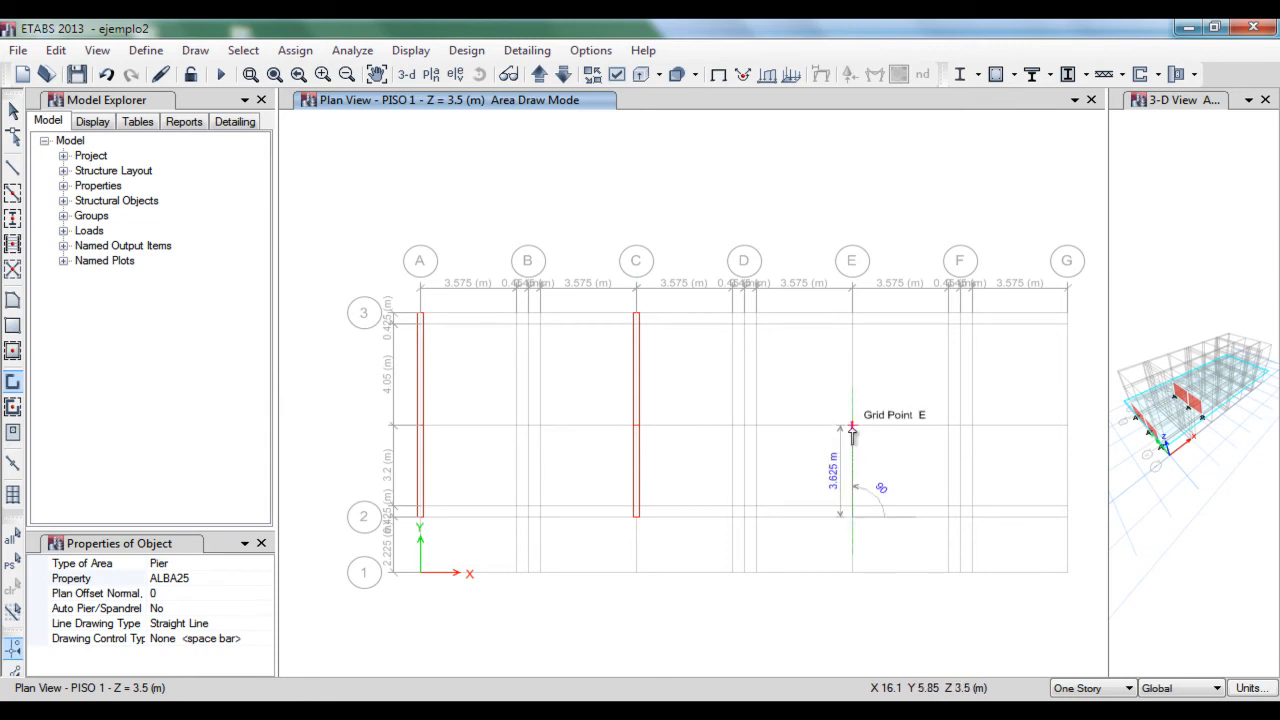
left_click(851, 425)
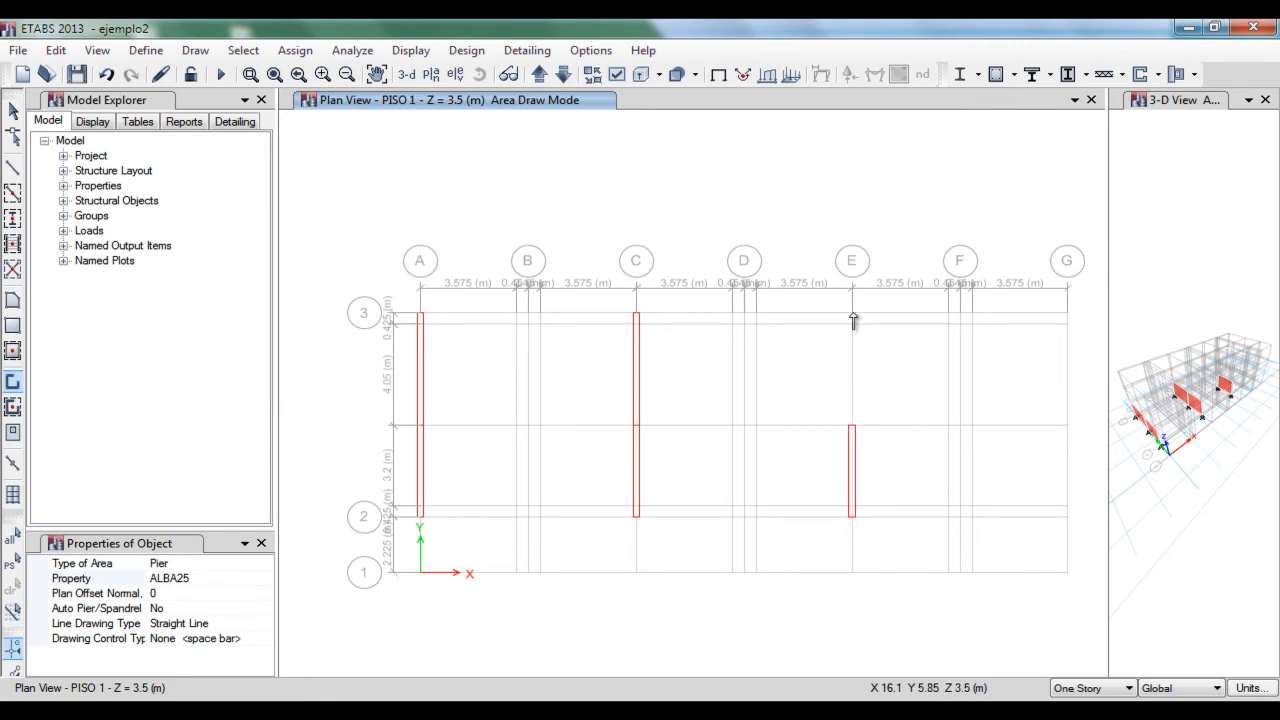
left_click(853, 316)
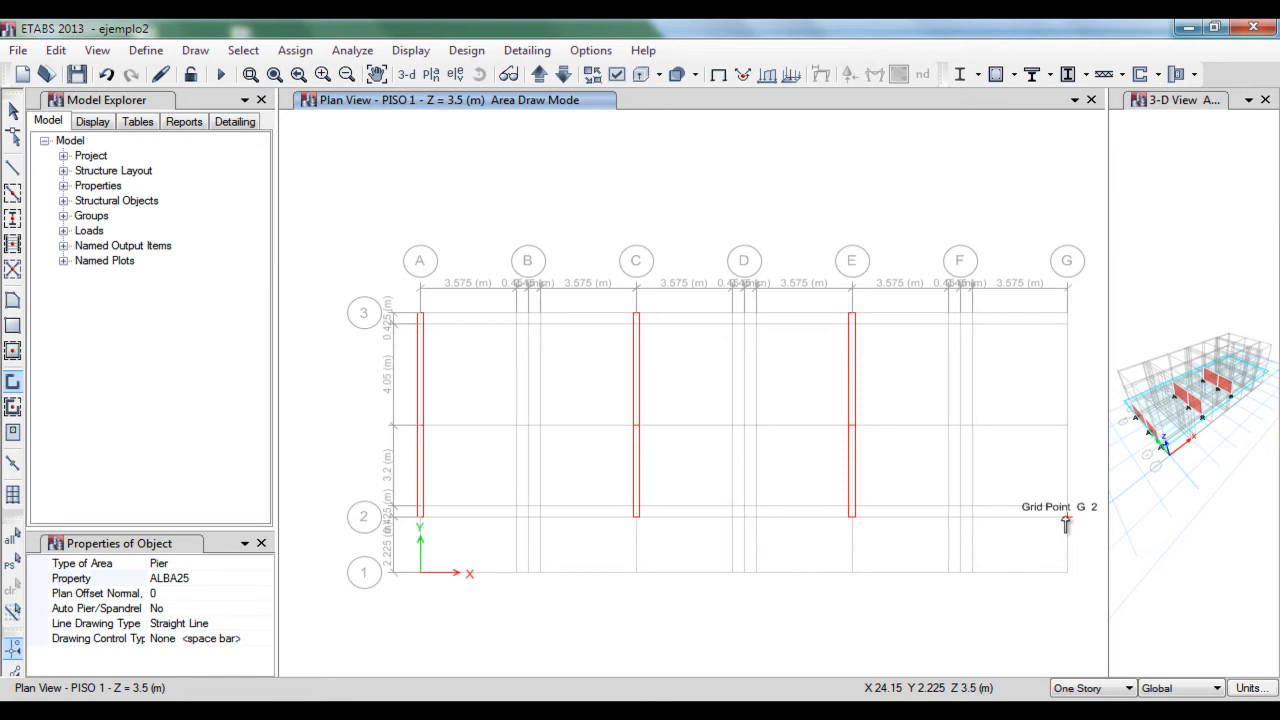
double_click(1067, 426)
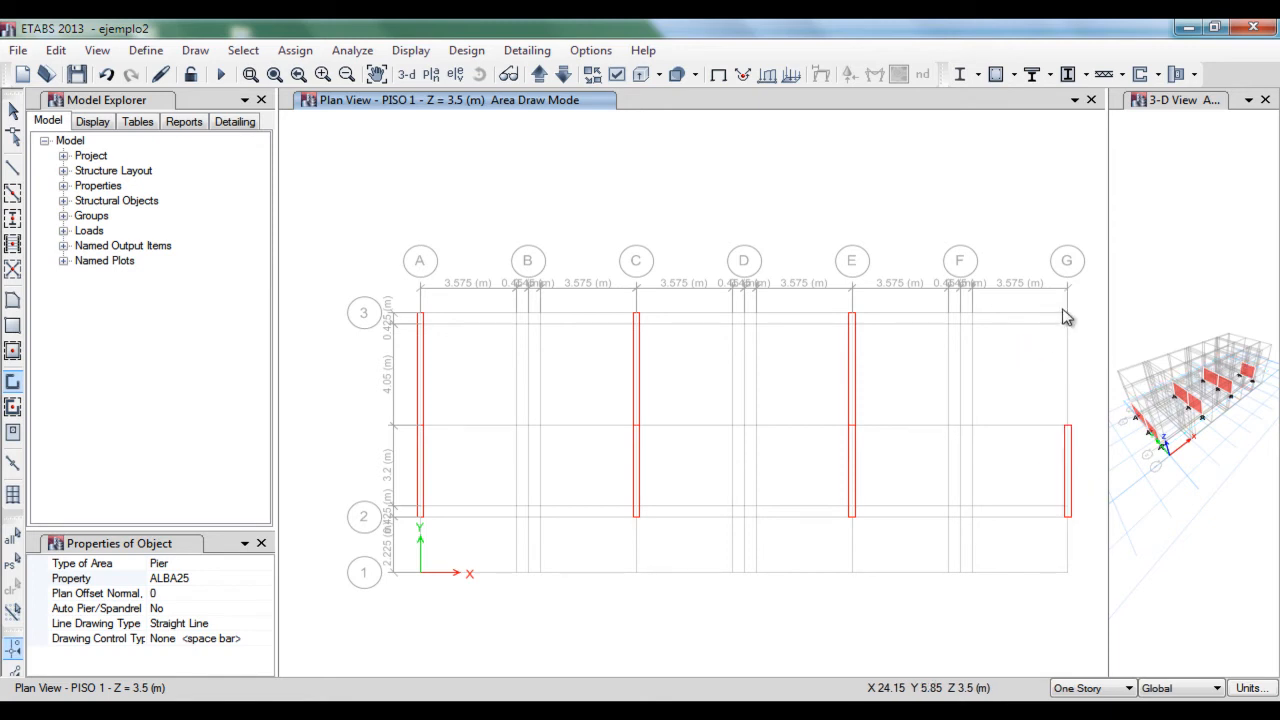
double_click(1067, 317)
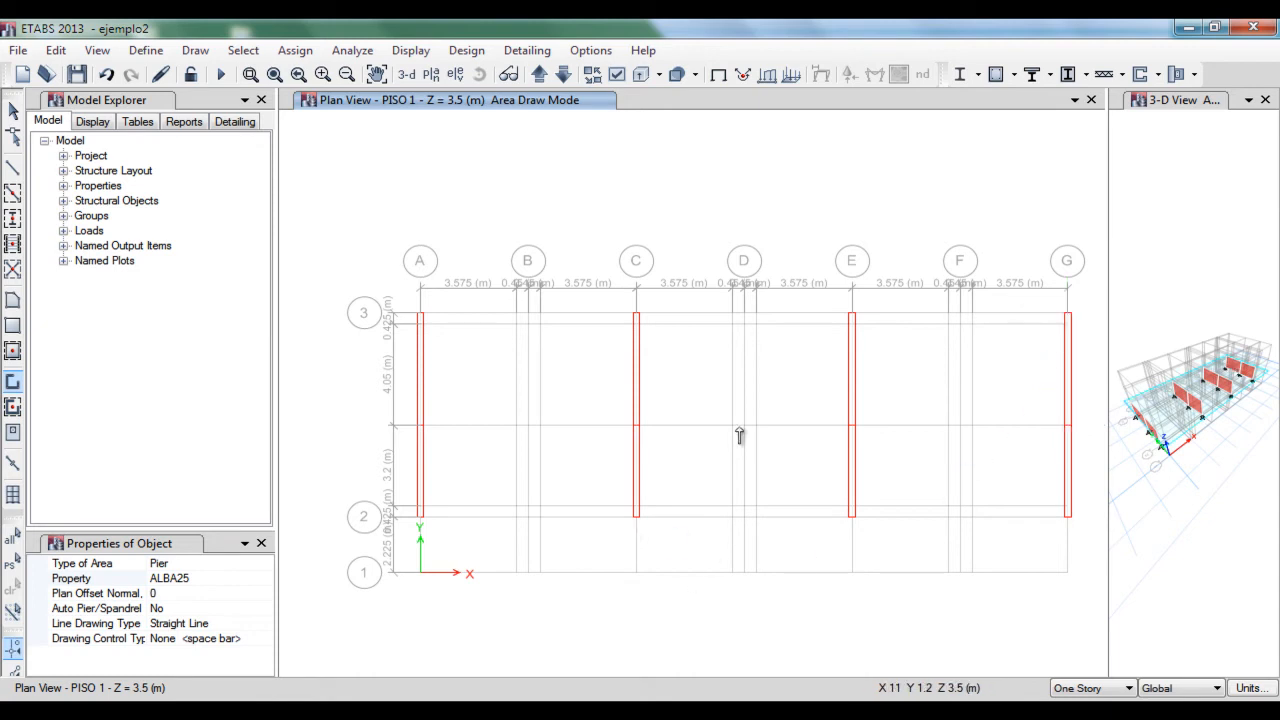
Step: Draw an ALBA25 pier wall along grid D from grid 2 to grid 3, and delete it
double_click(745, 318)
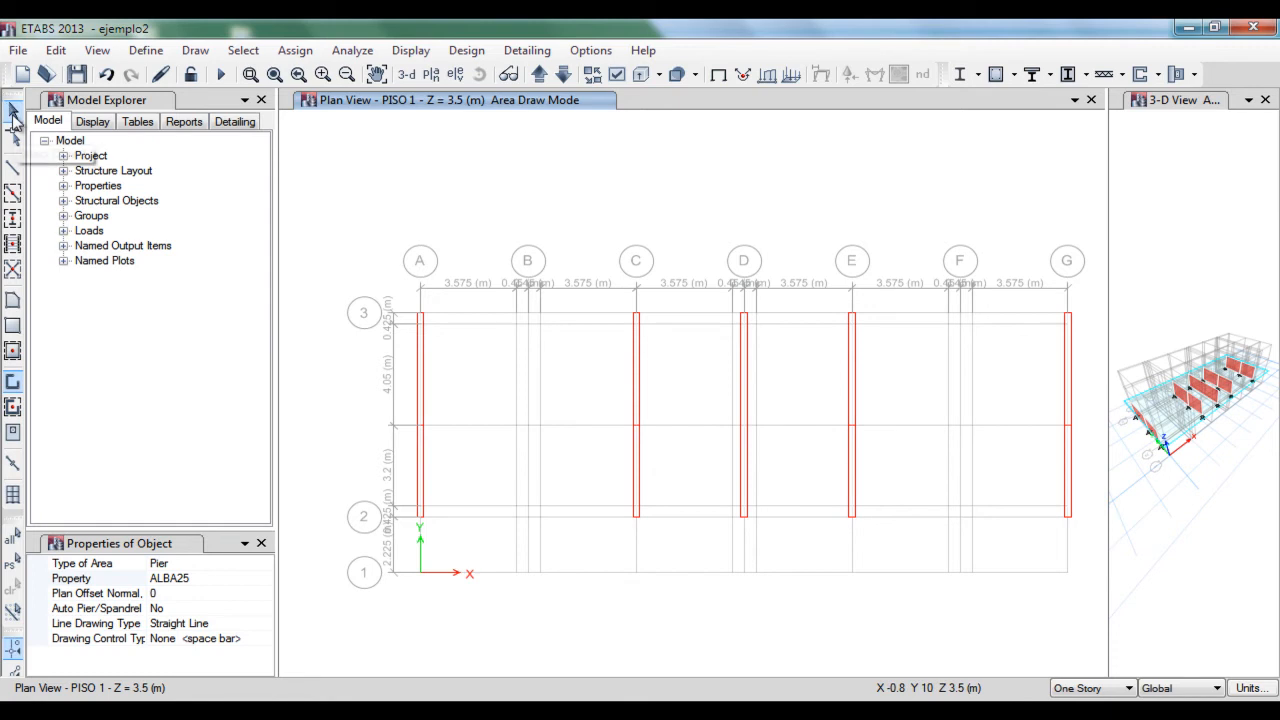
left_click(13, 112)
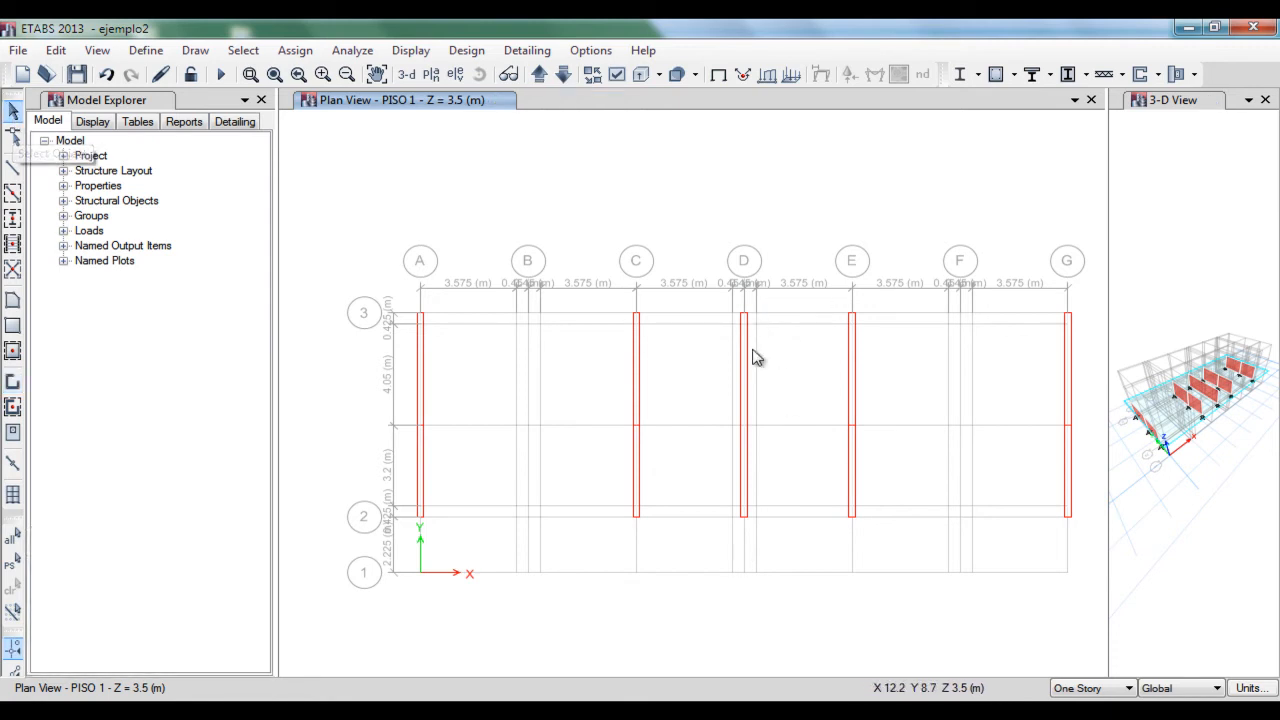
left_click_drag(712, 295, 785, 563)
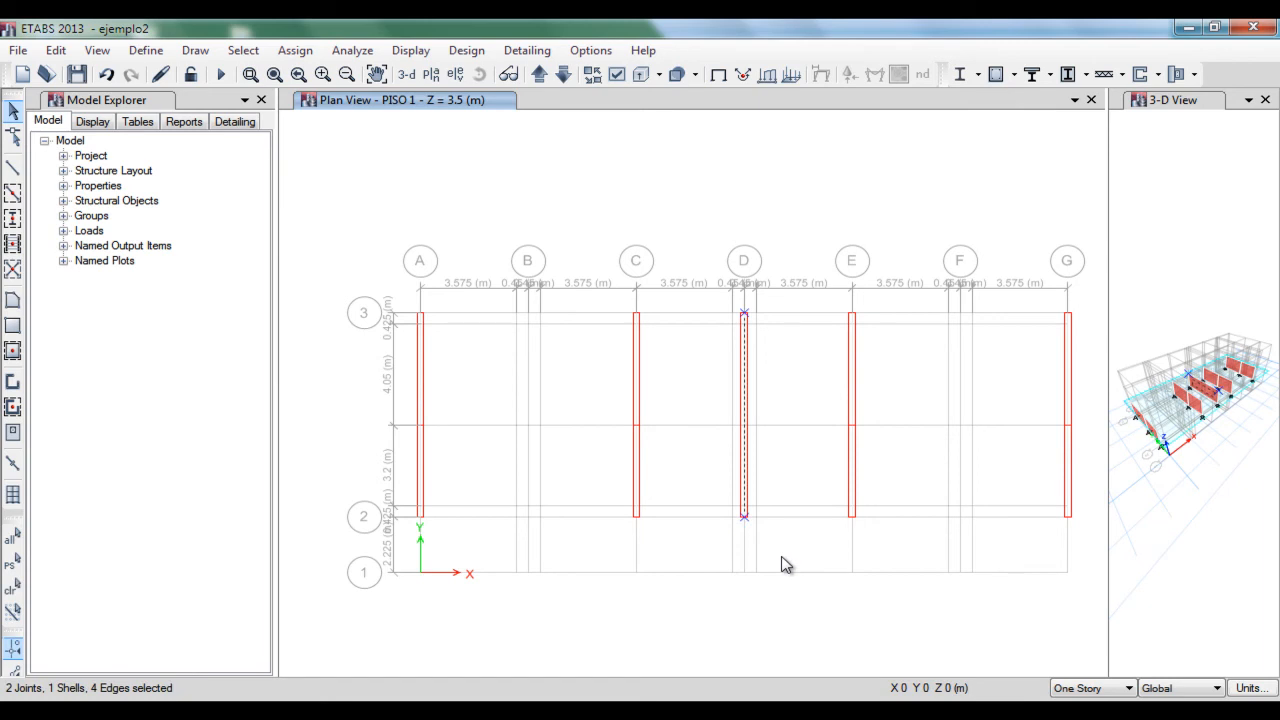
key("Delete")
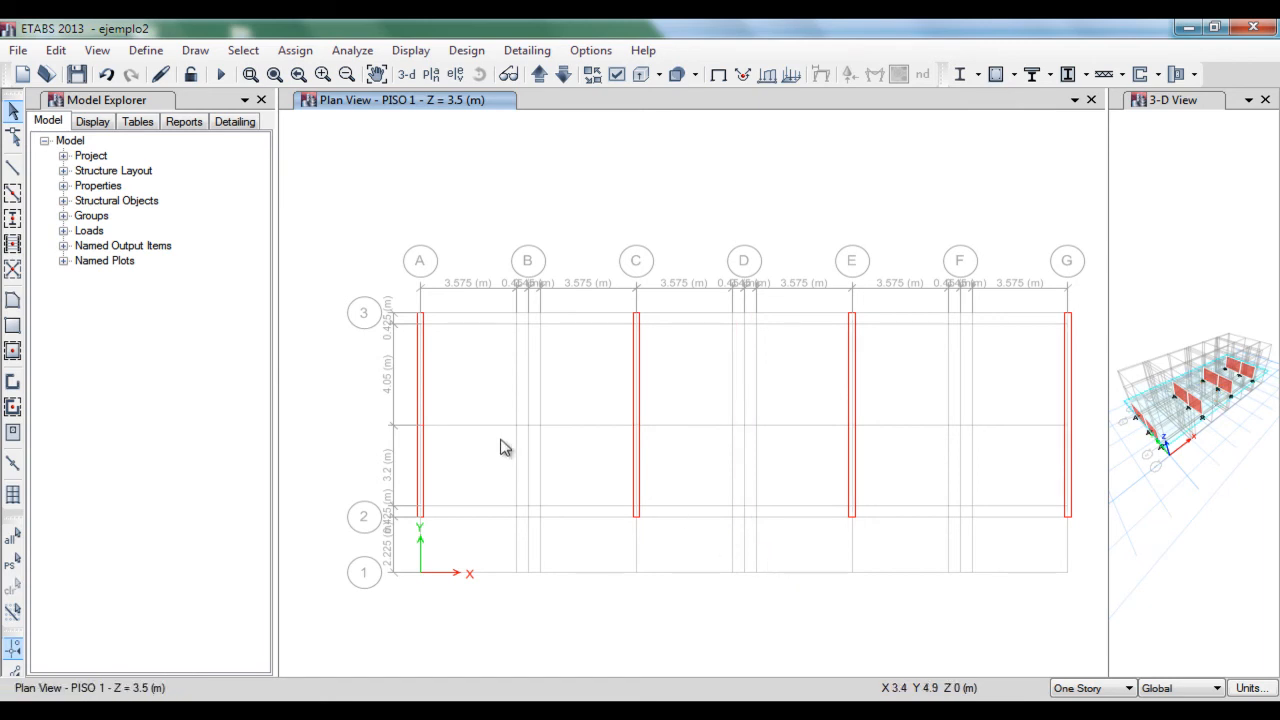
Step: Draw two 0.45 m CONC25 pier walls along grid 3, one on each side of grid B, between the adjacent secondary gridlines
left_click(250, 75)
left_click_drag(490, 300, 573, 350)
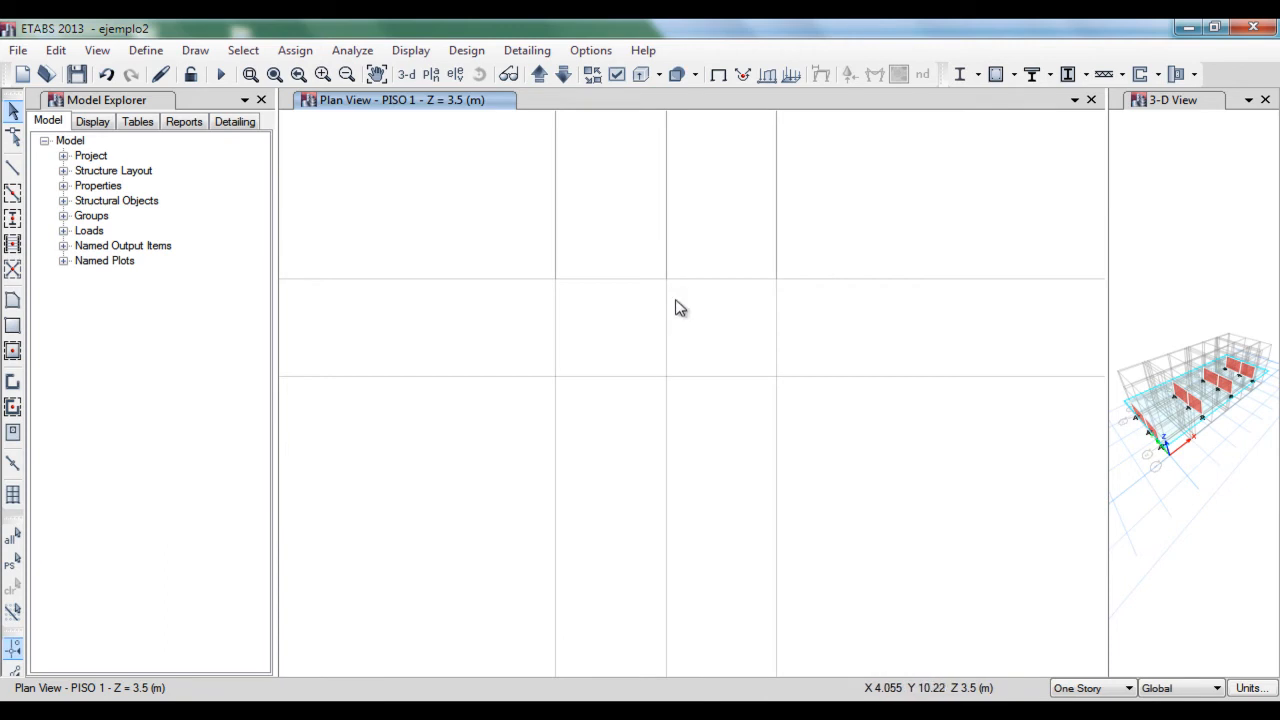
left_click(13, 381)
left_click(201, 579)
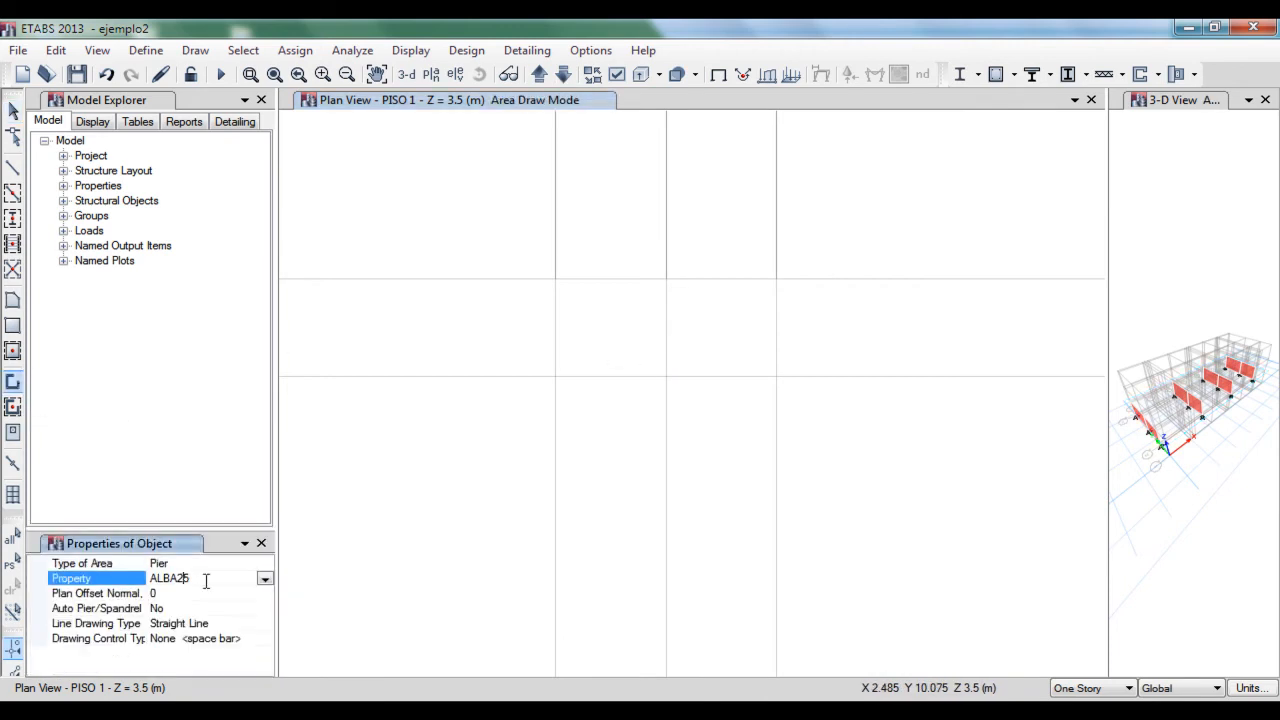
left_click(264, 579)
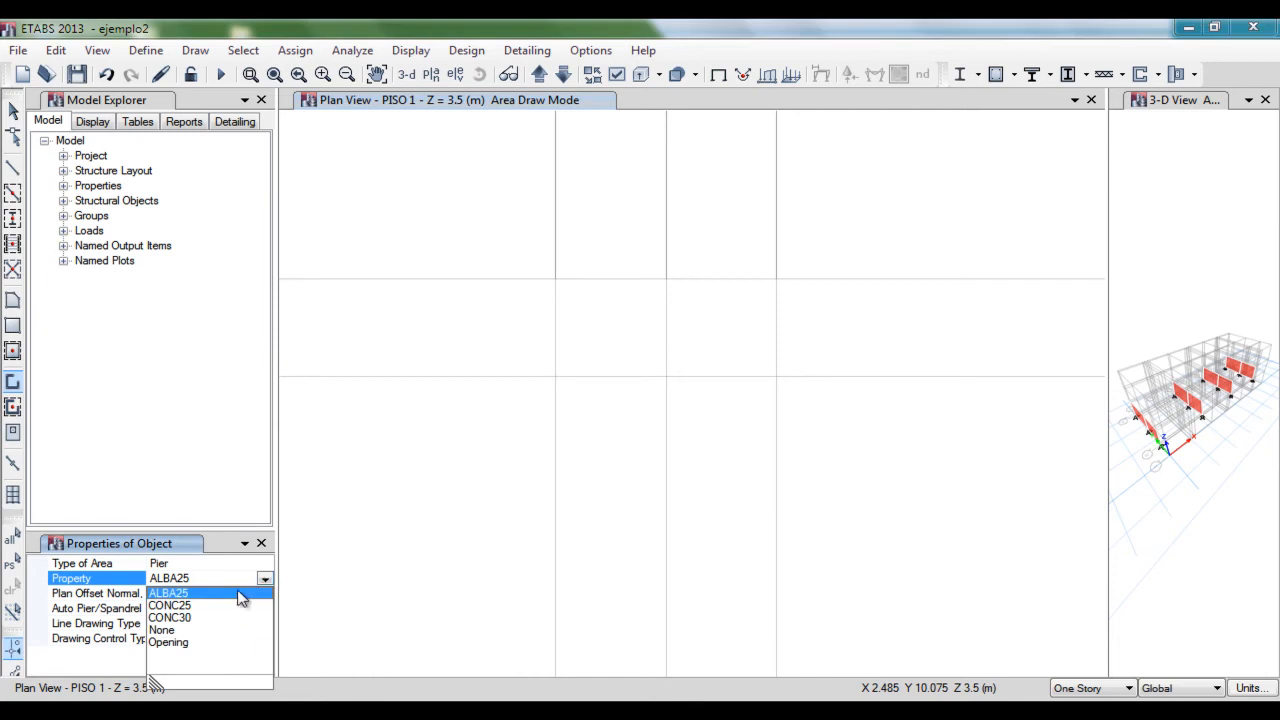
left_click(170, 605)
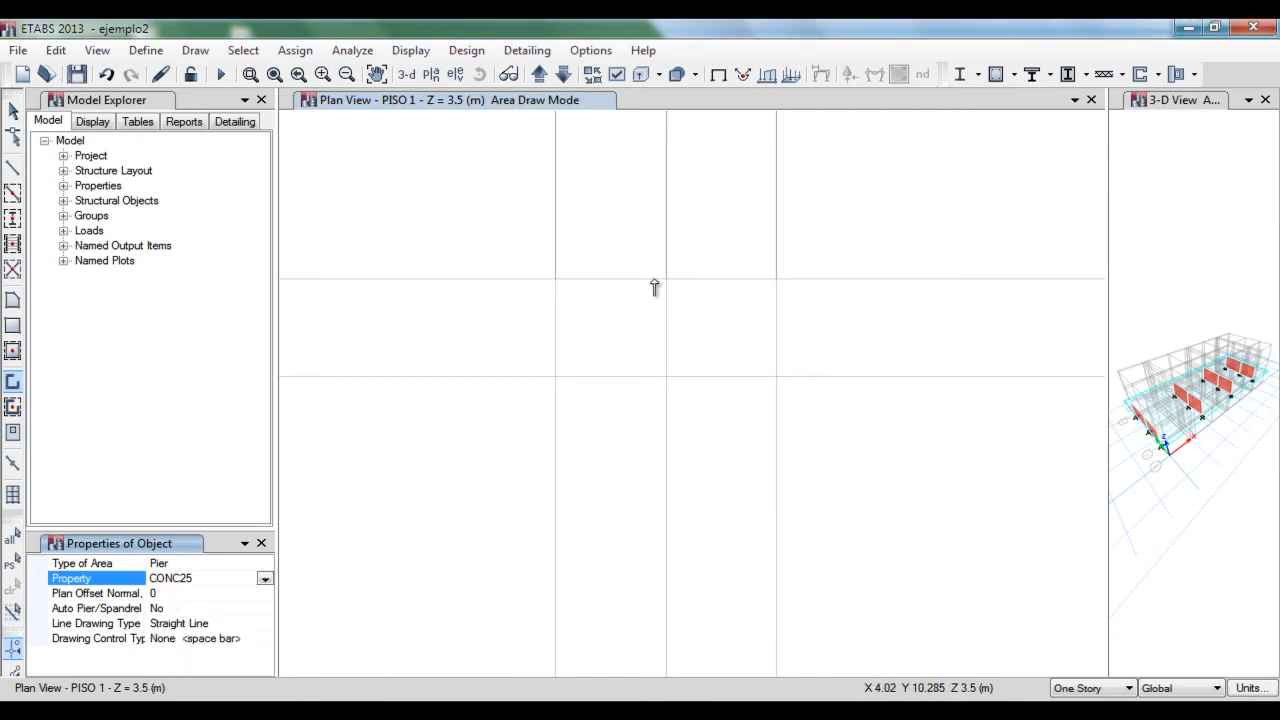
left_click(556, 281)
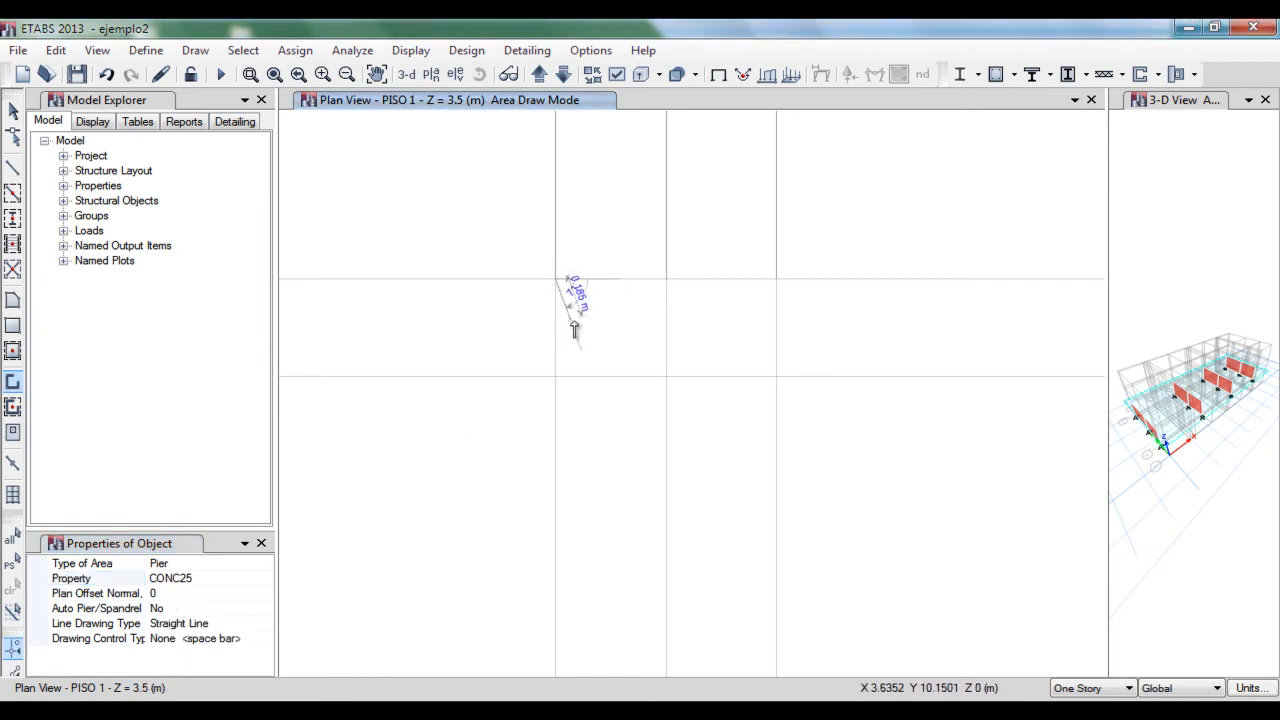
left_click(667, 281)
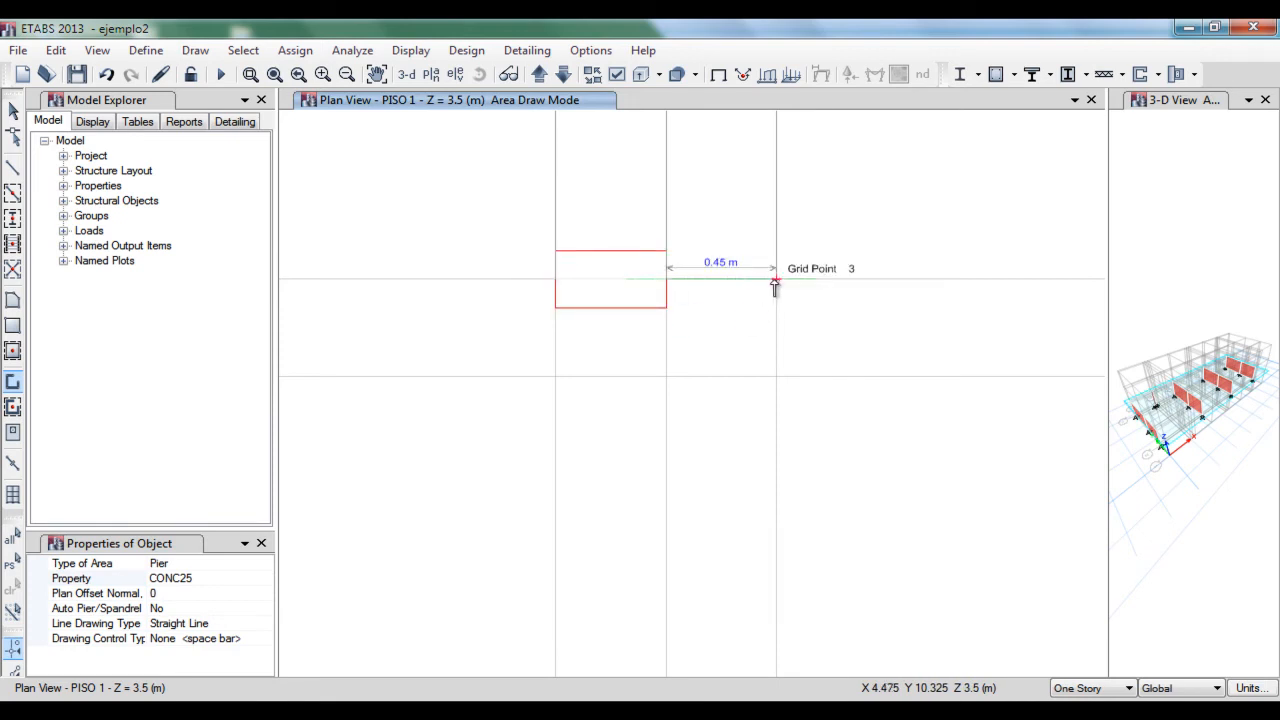
left_click(775, 281)
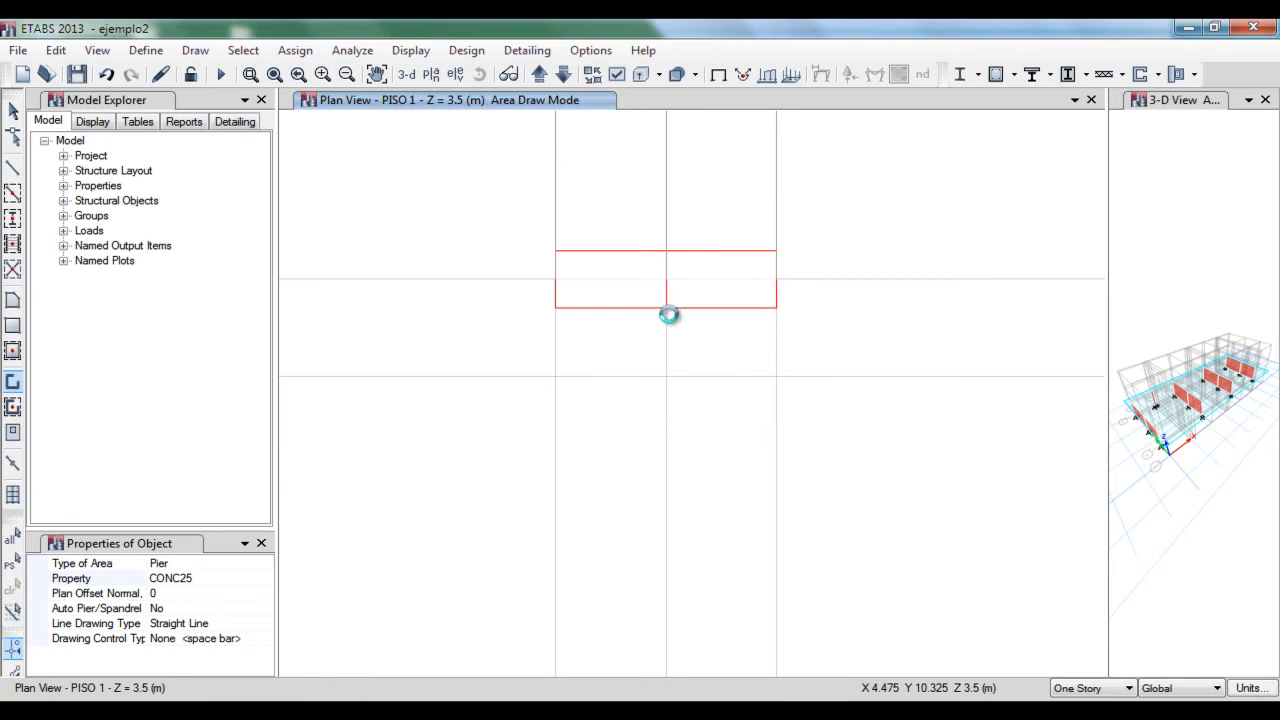
Step: Draw a 0.425 m CONC30 pier wall along grid B from the secondary gridline below grid 3 up to grid point B-3
left_click(257, 579)
left_click(264, 578)
left_click(178, 625)
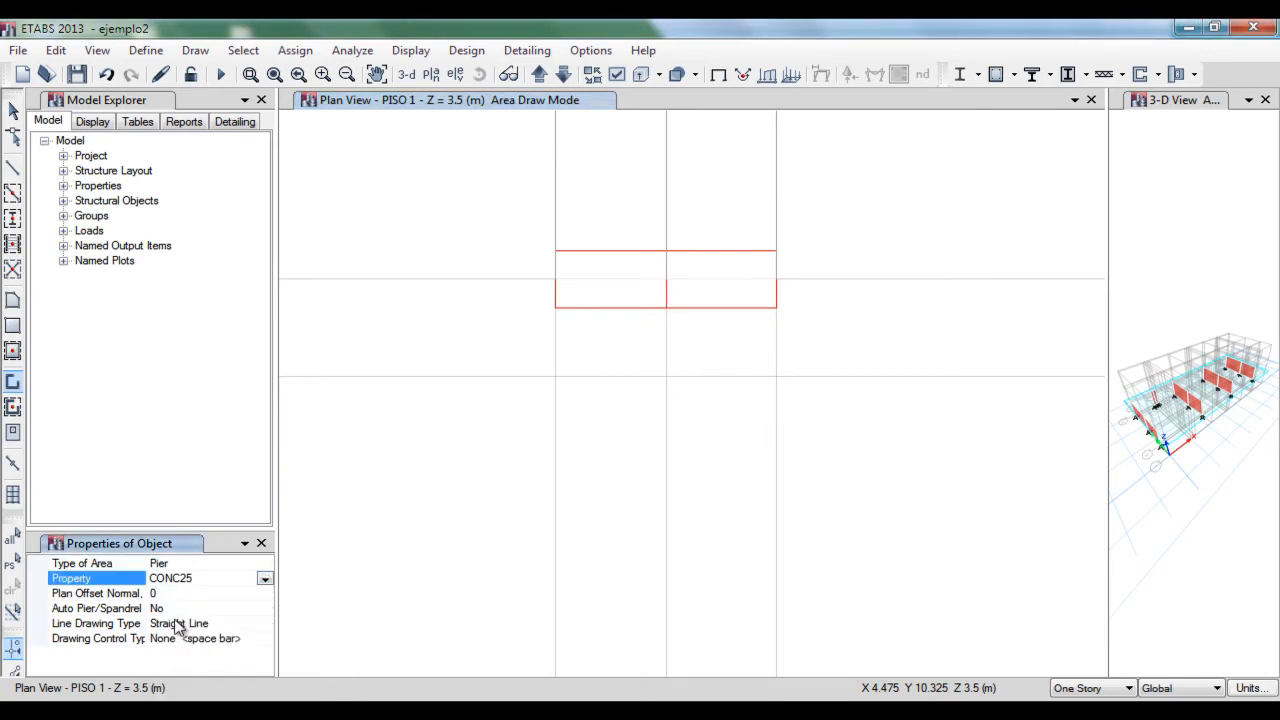
left_click(665, 378)
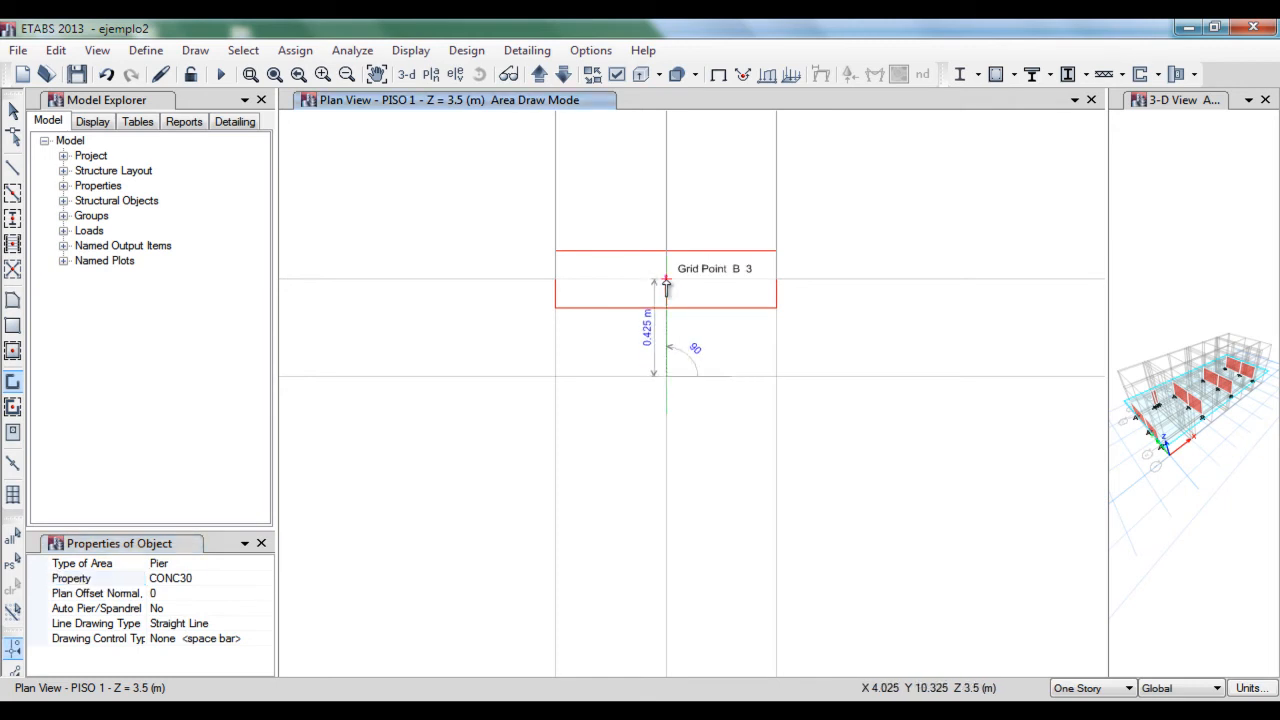
left_click(666, 281)
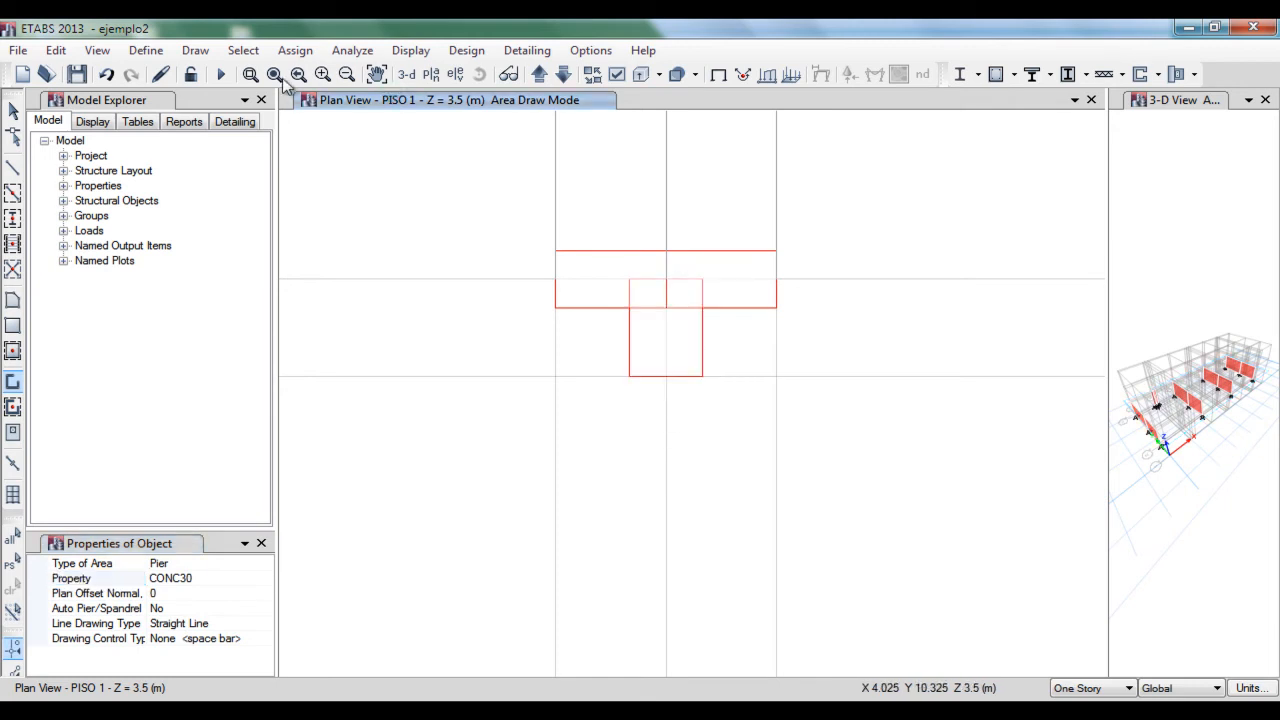
Step: Draw a CONC30 pier wall along grid B from the secondary gridline above grid 2 down to grid point B-2
left_click(274, 75)
left_click(250, 74)
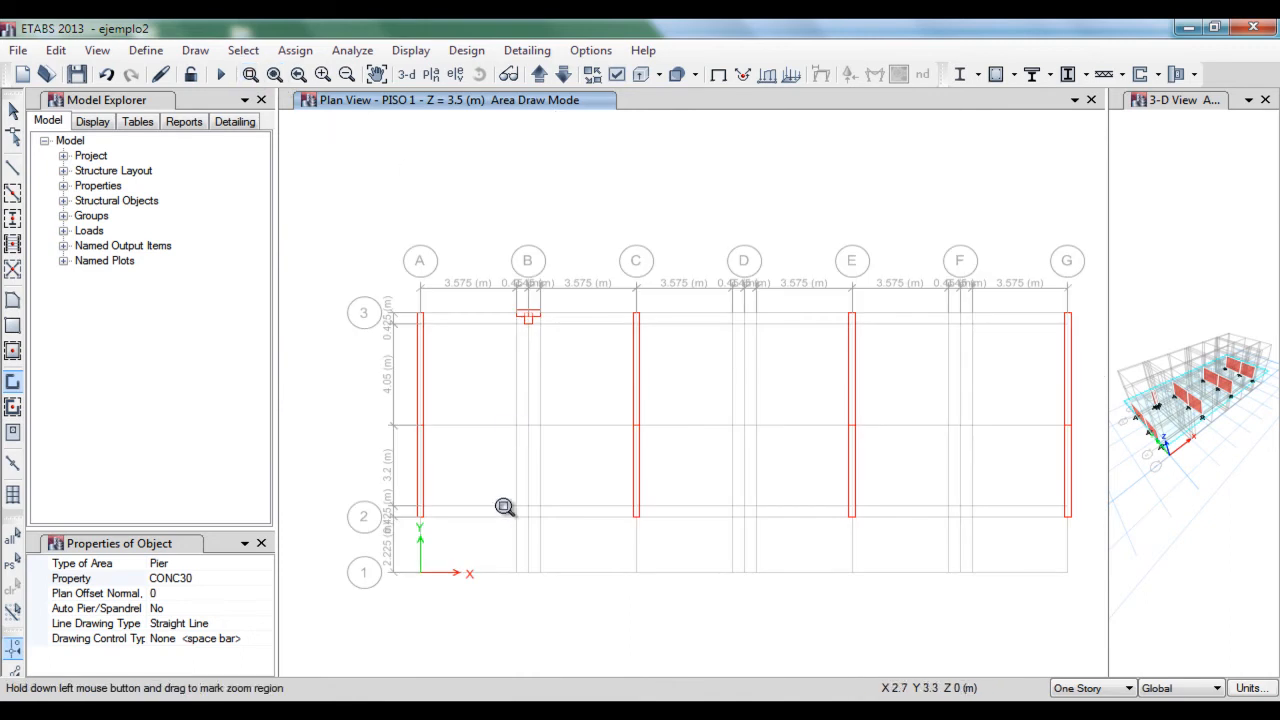
left_click_drag(496, 482, 566, 545)
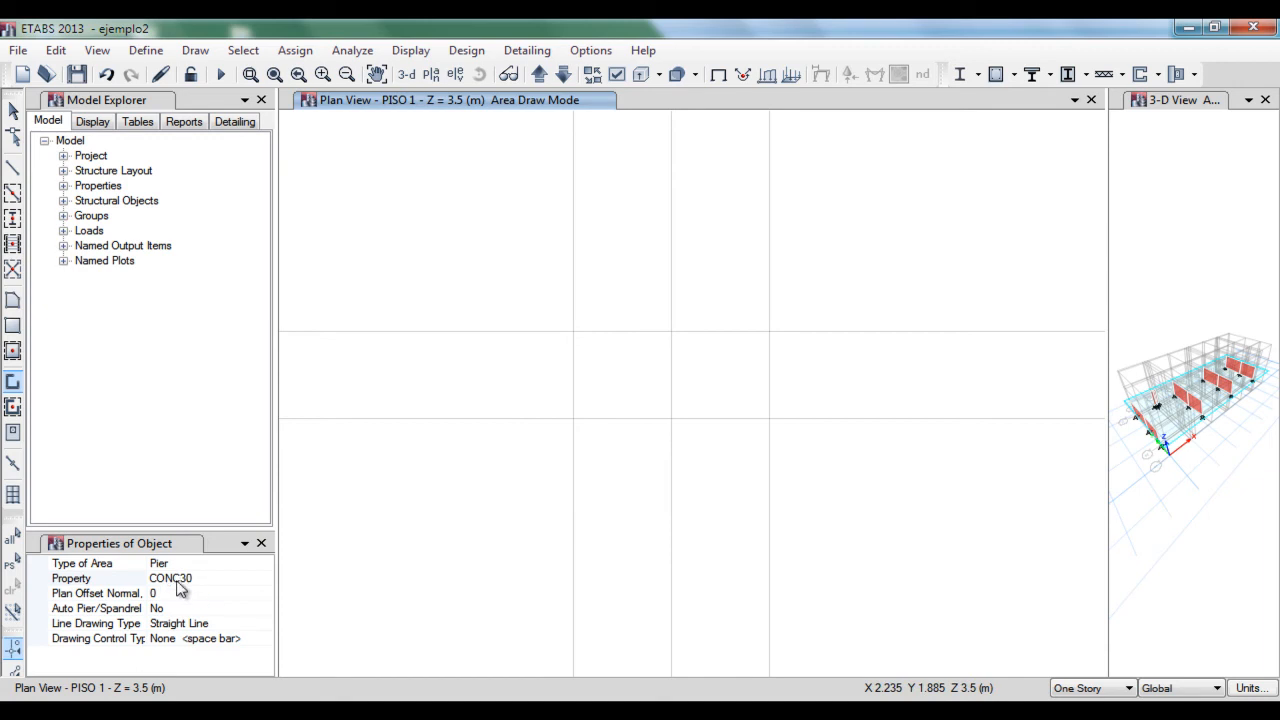
left_click(672, 333)
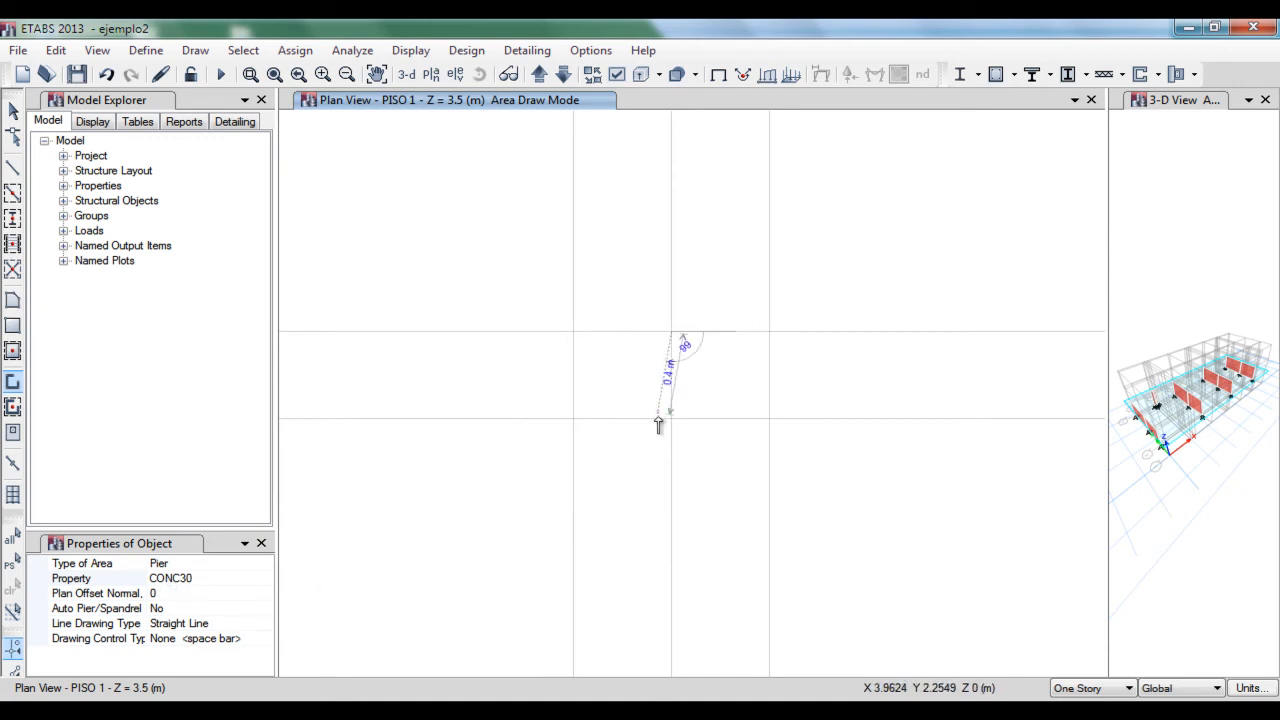
left_click(672, 419)
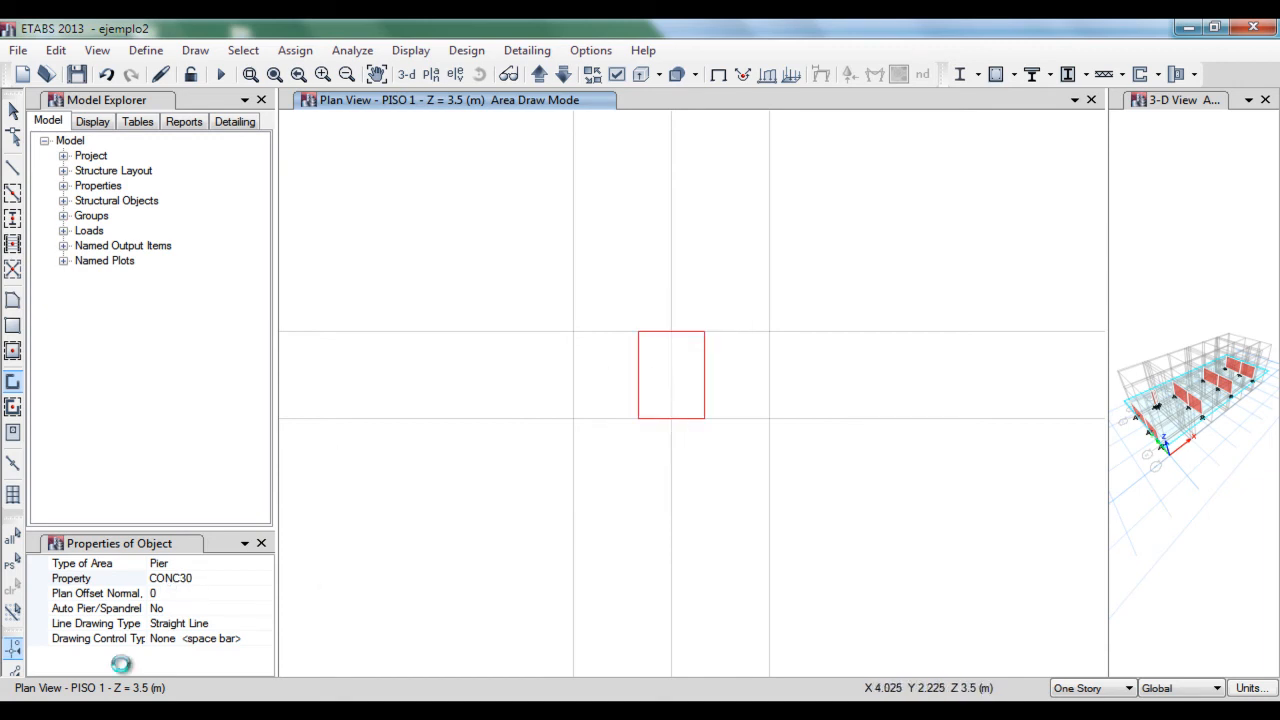
Step: Draw two 0.45 m CONC25 pier walls along grid 2, one on each side of grid B, and show the full plan
left_click(219, 578)
left_click(264, 580)
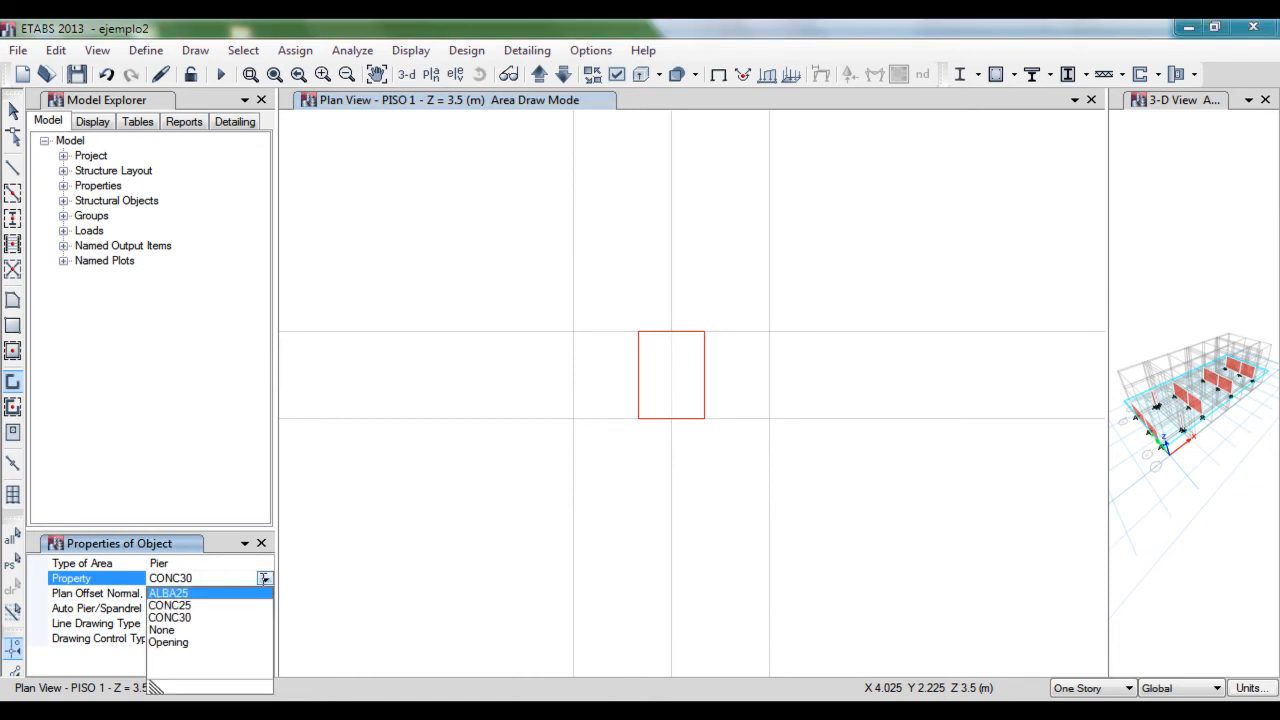
left_click(187, 606)
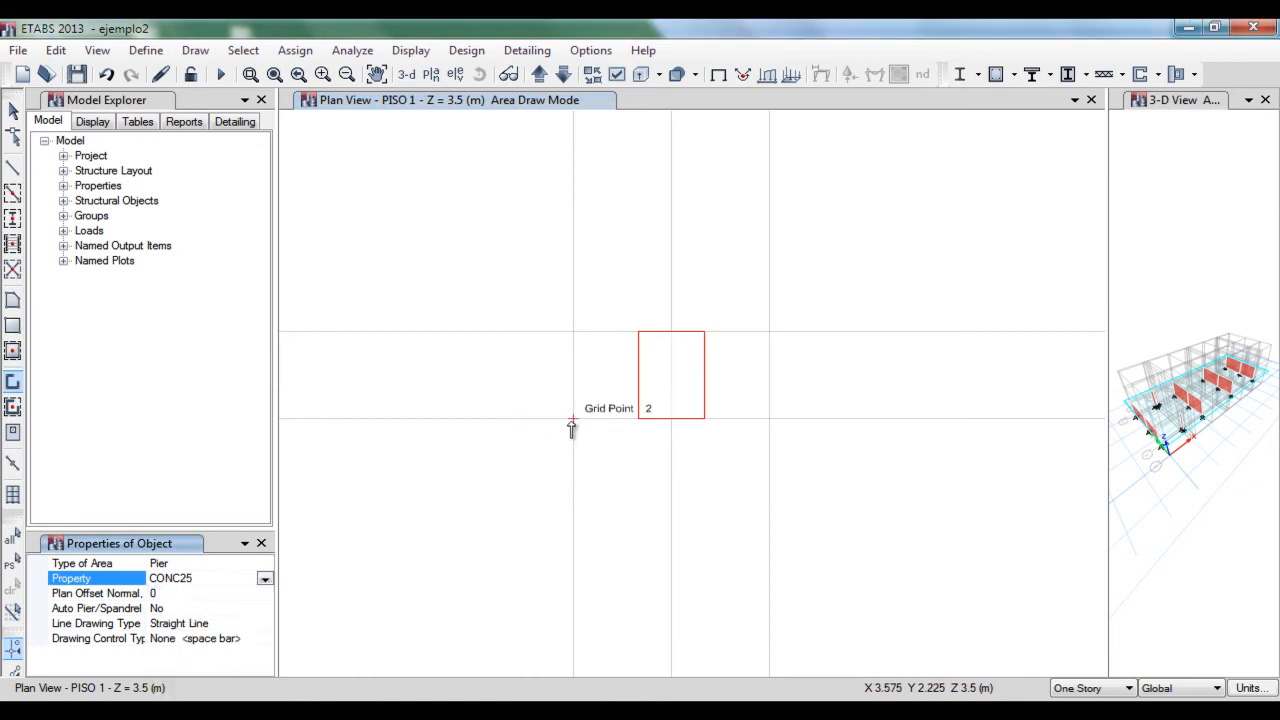
left_click(668, 421)
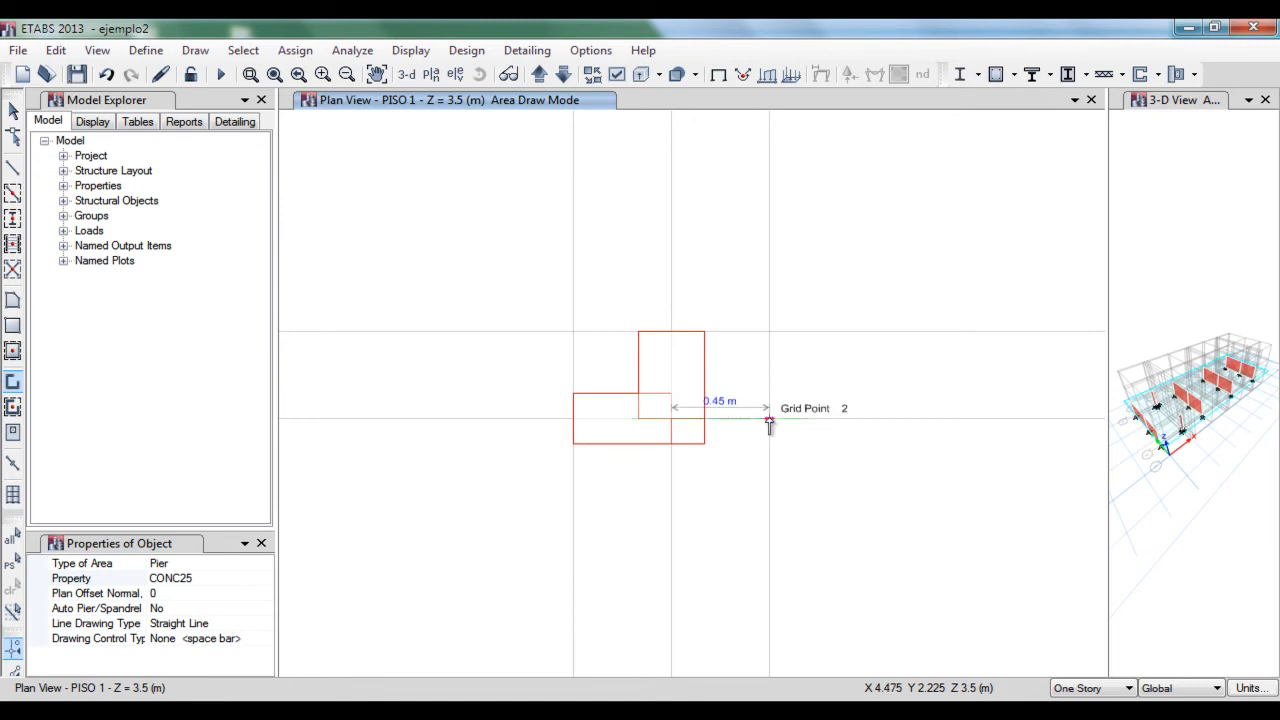
left_click(770, 421)
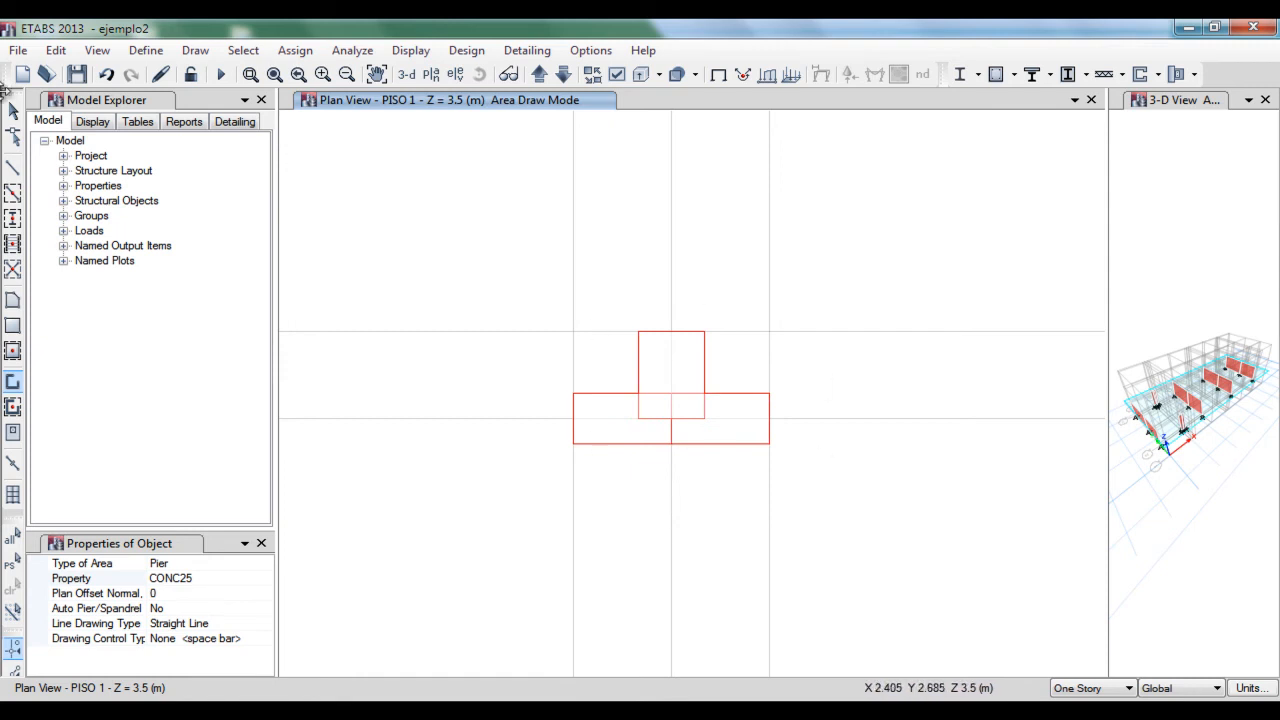
left_click(14, 111)
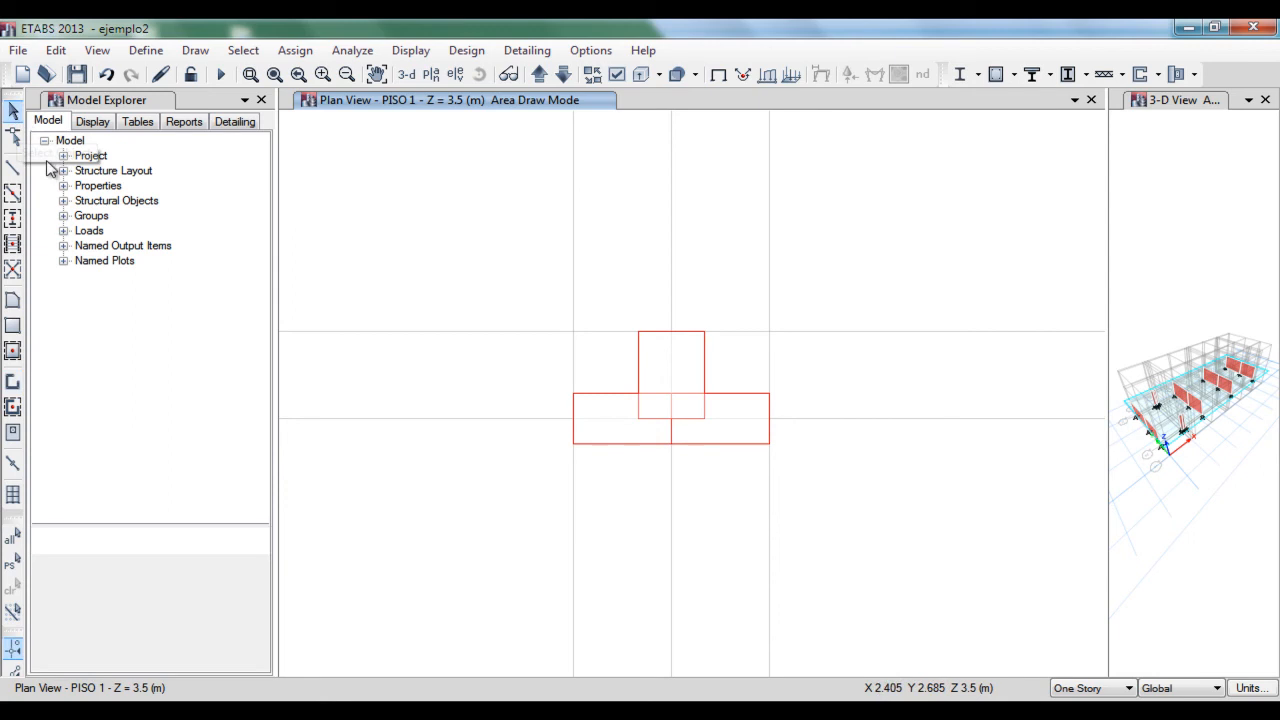
left_click(274, 74)
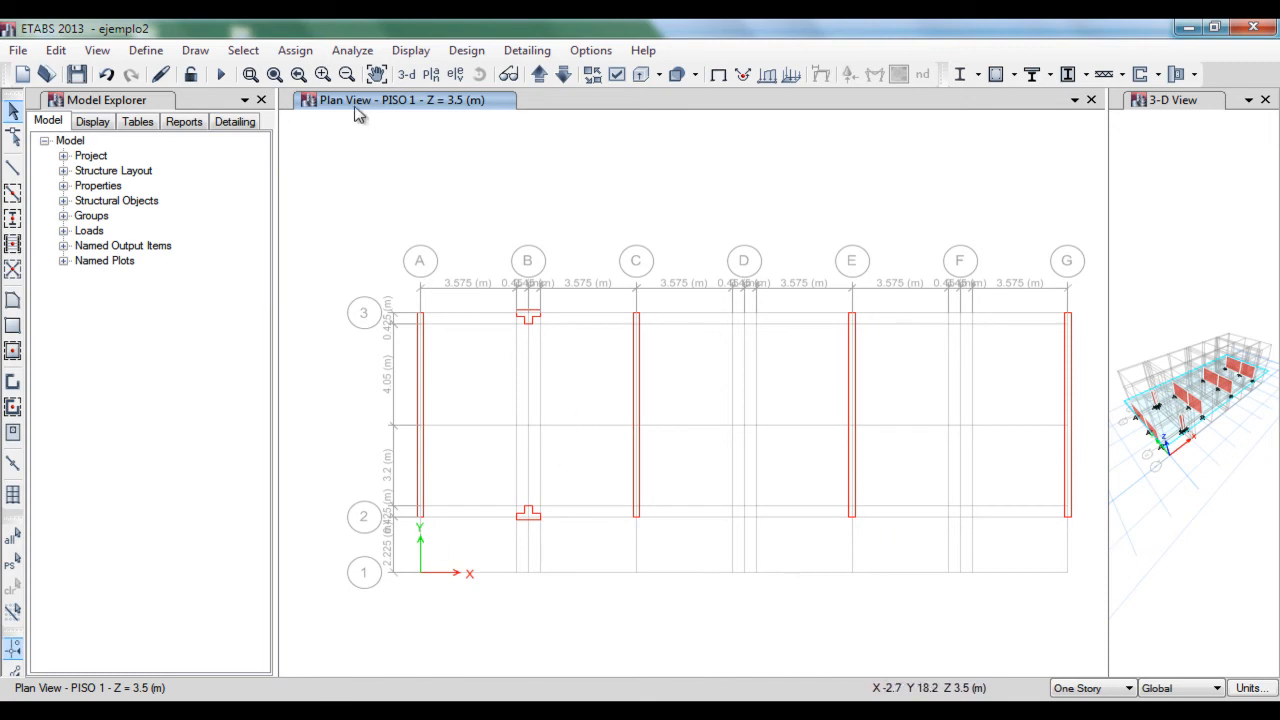
Step: Draw a dimension line between grids B and D from their grid 2 intersections, placed below grid 1, and show the full plan
left_click(250, 74)
left_click_drag(497, 464, 790, 652)
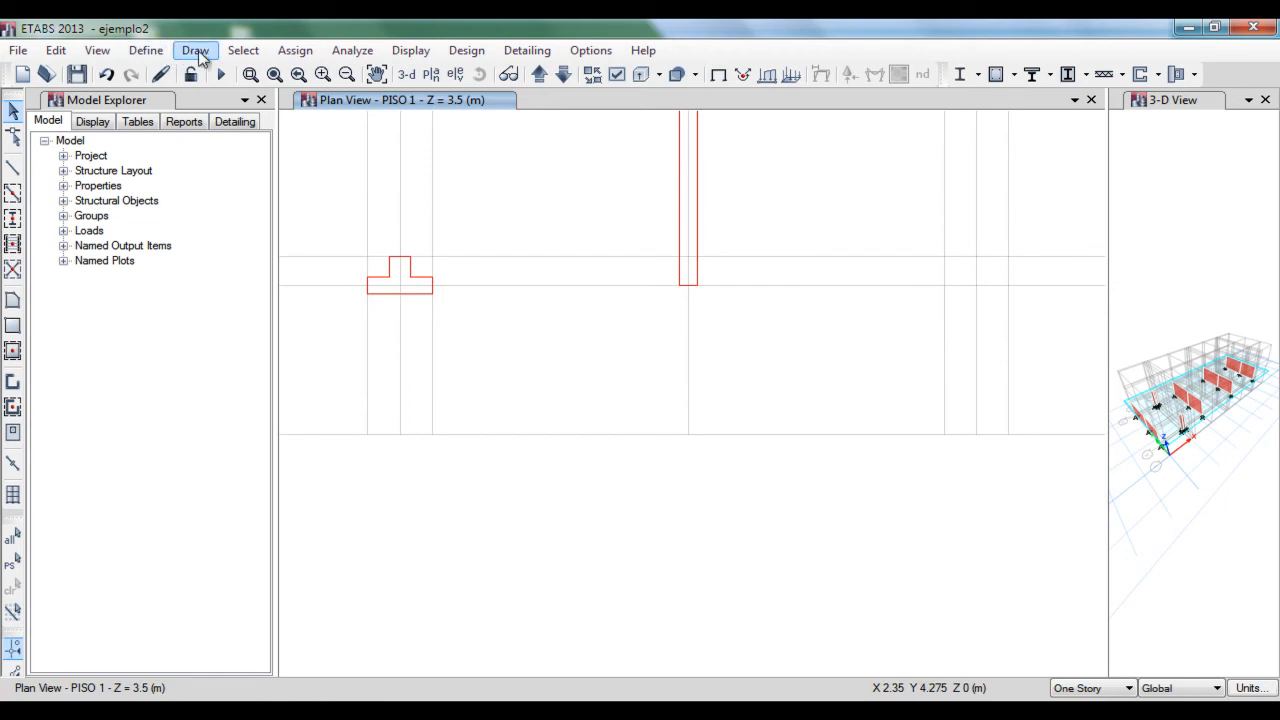
left_click(196, 51)
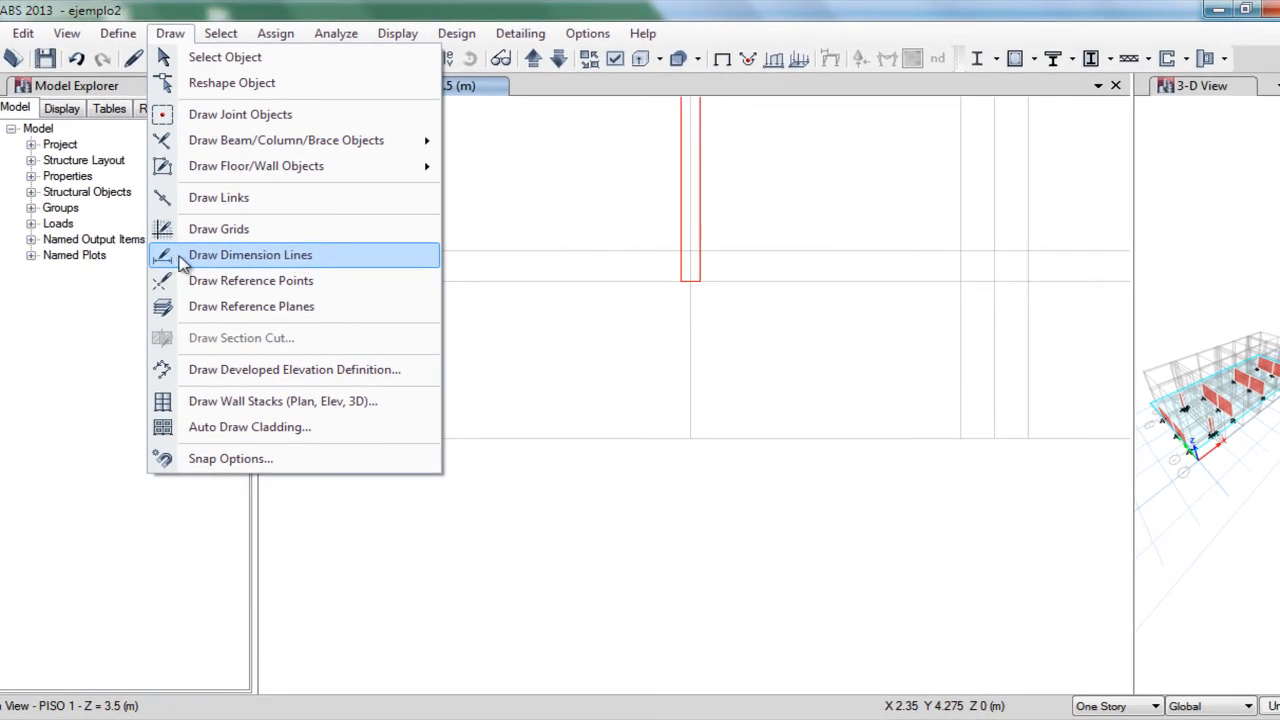
left_click(250, 256)
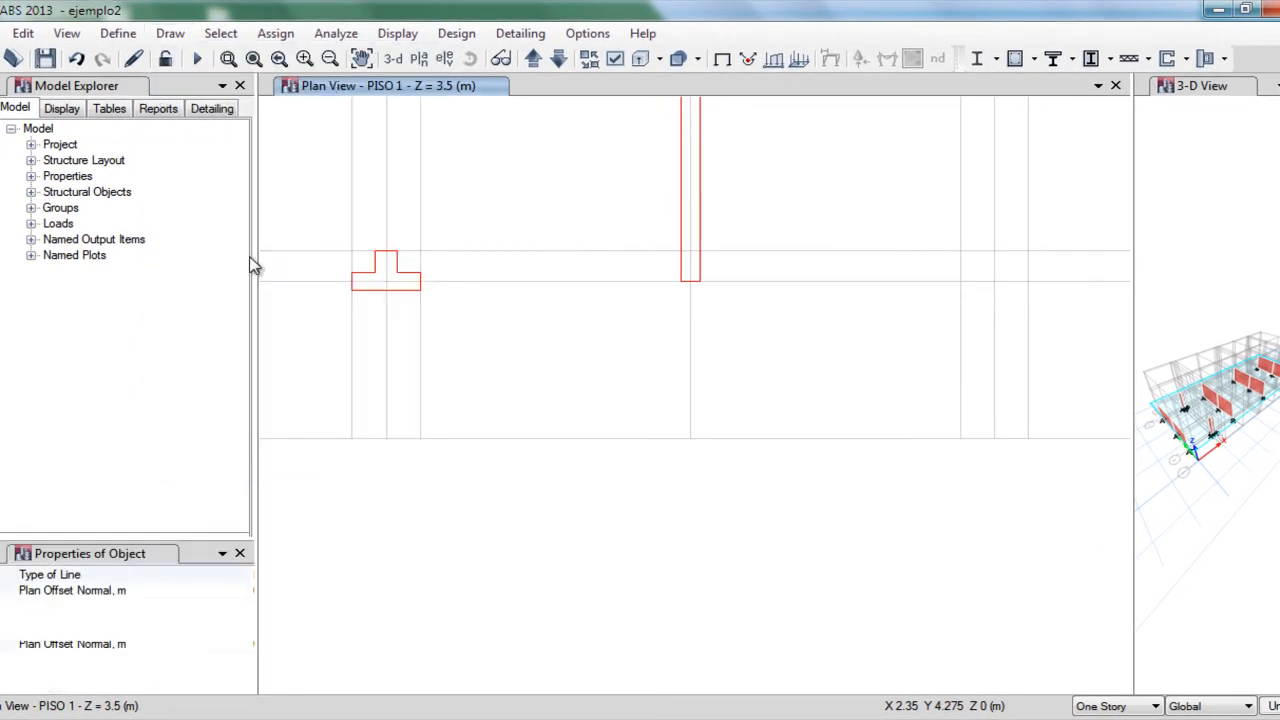
left_click(388, 287)
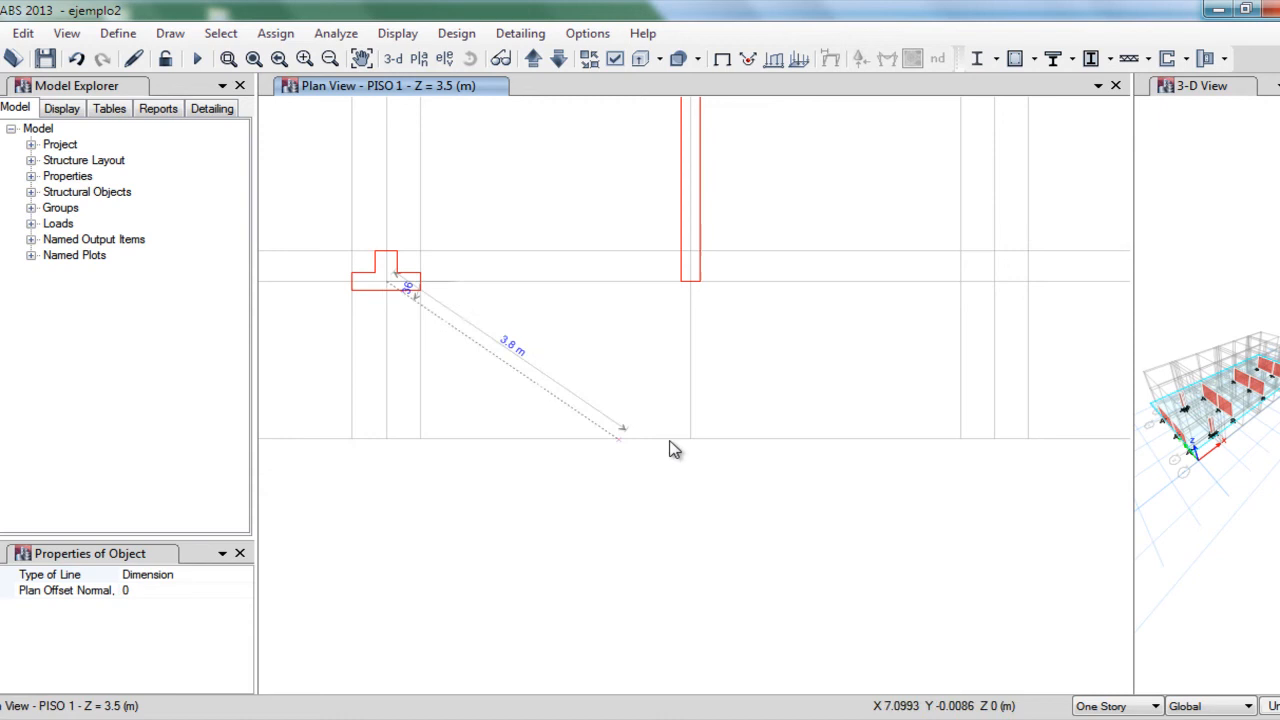
left_click(996, 286)
left_click(730, 489)
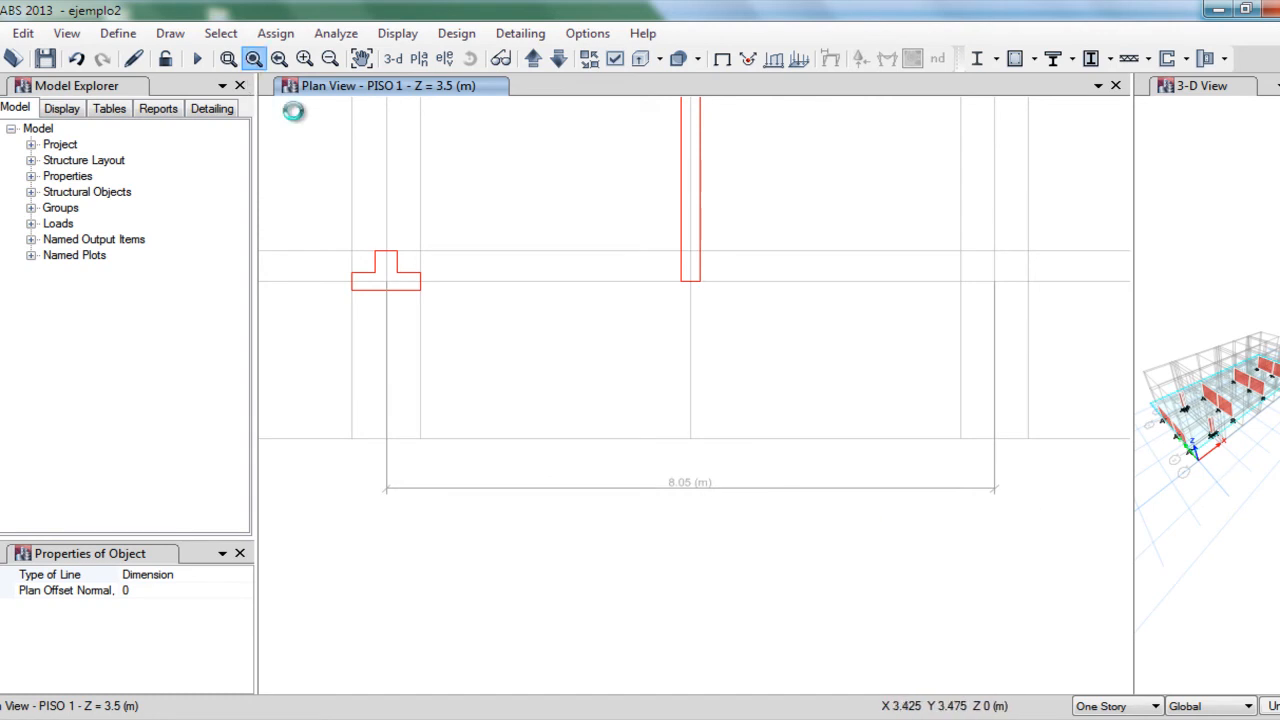
left_click(253, 58)
left_click(488, 292)
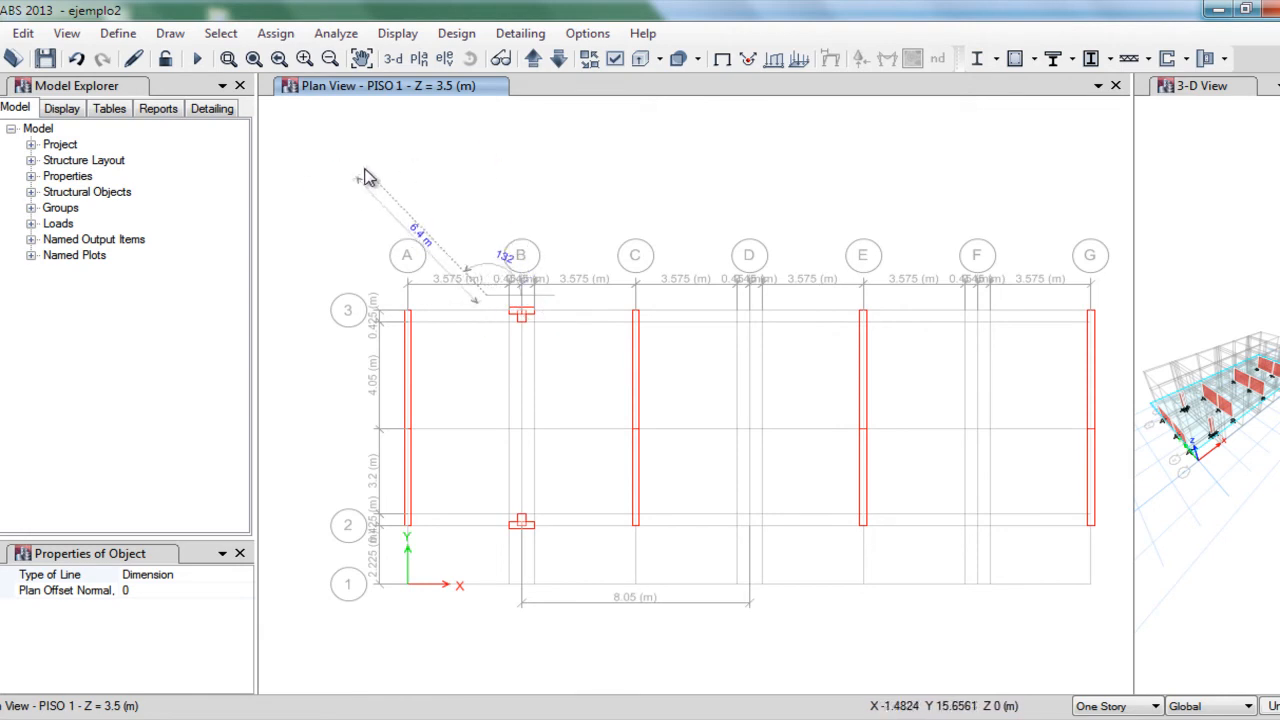
key("Escape")
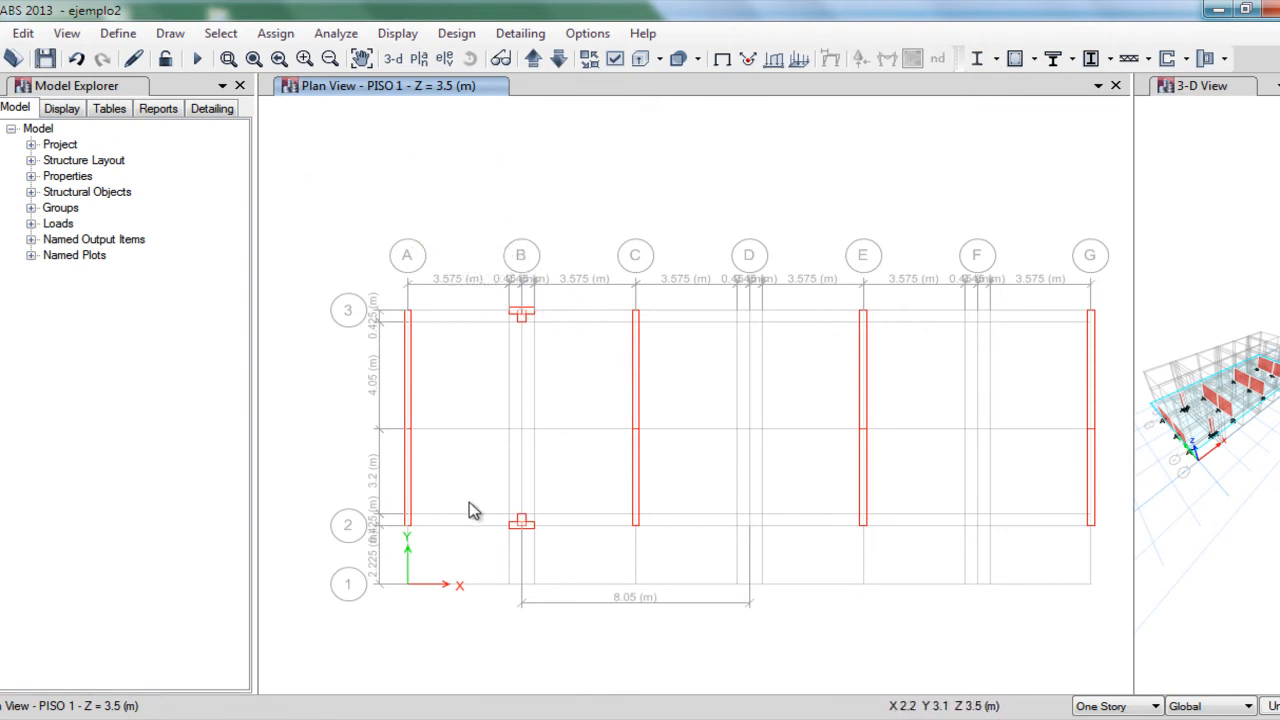
Step: Replicate both T-shaped walls on grid B linearly with dx 8.05 m, dy 0 and number 2
left_click_drag(478, 492, 567, 549)
left_click_drag(487, 295, 566, 344)
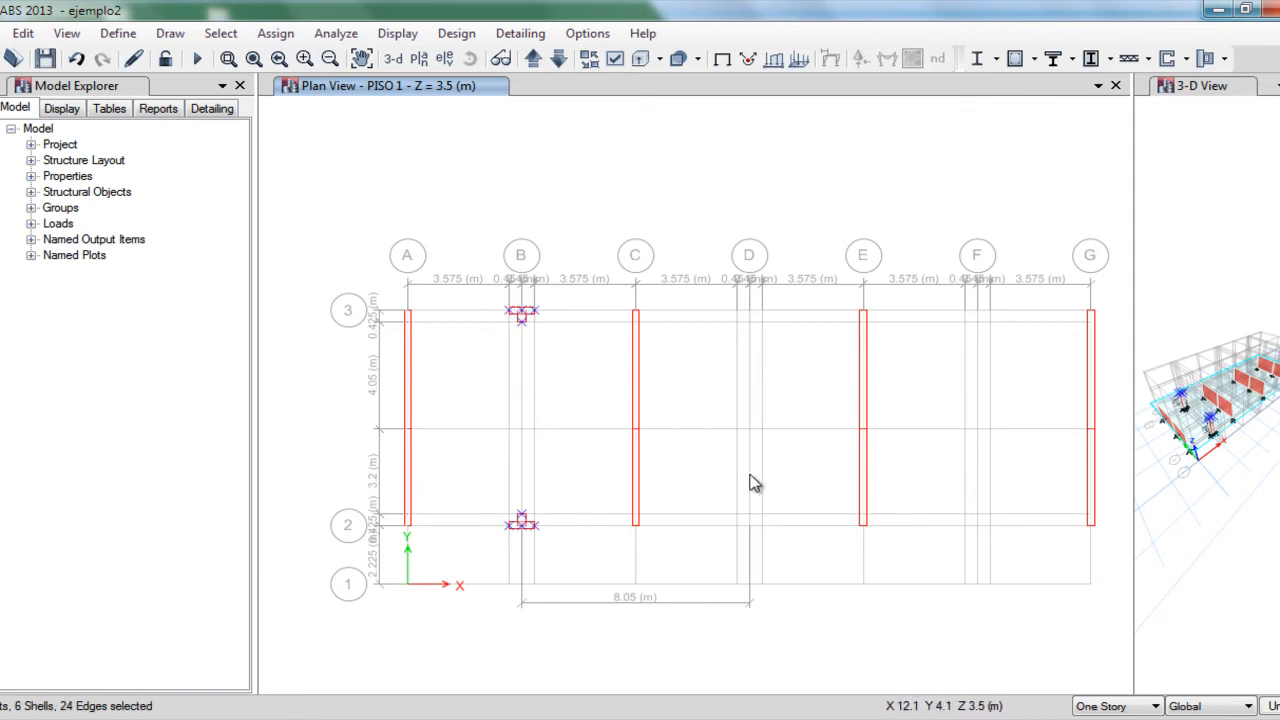
left_click(22, 33)
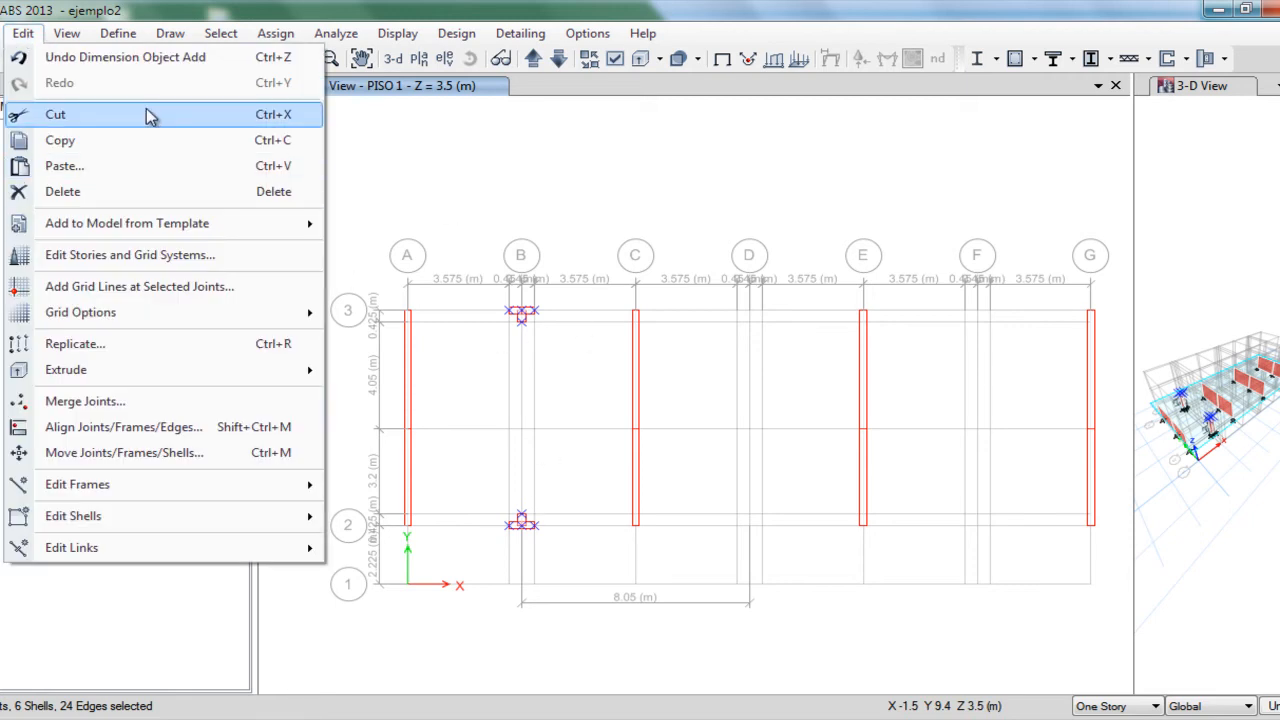
left_click(106, 344)
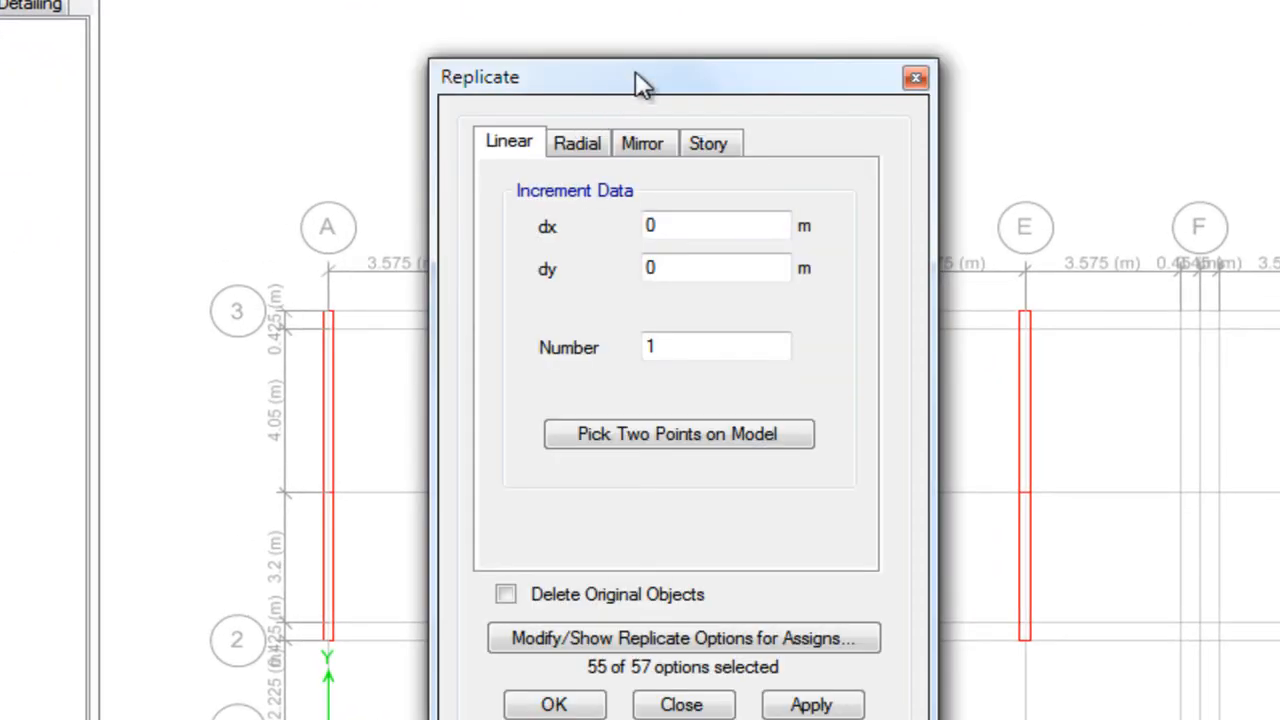
left_click_drag(620, 88, 577, 31)
double_click(645, 172)
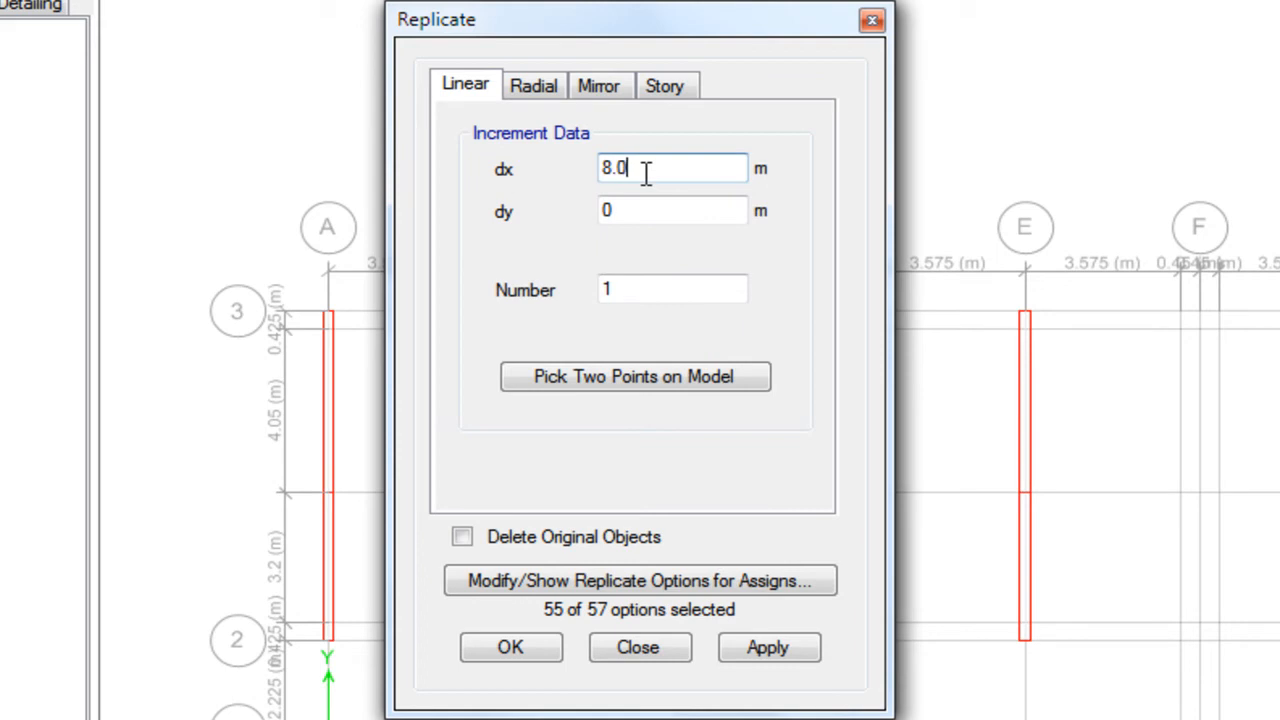
double_click(649, 296)
type("2")
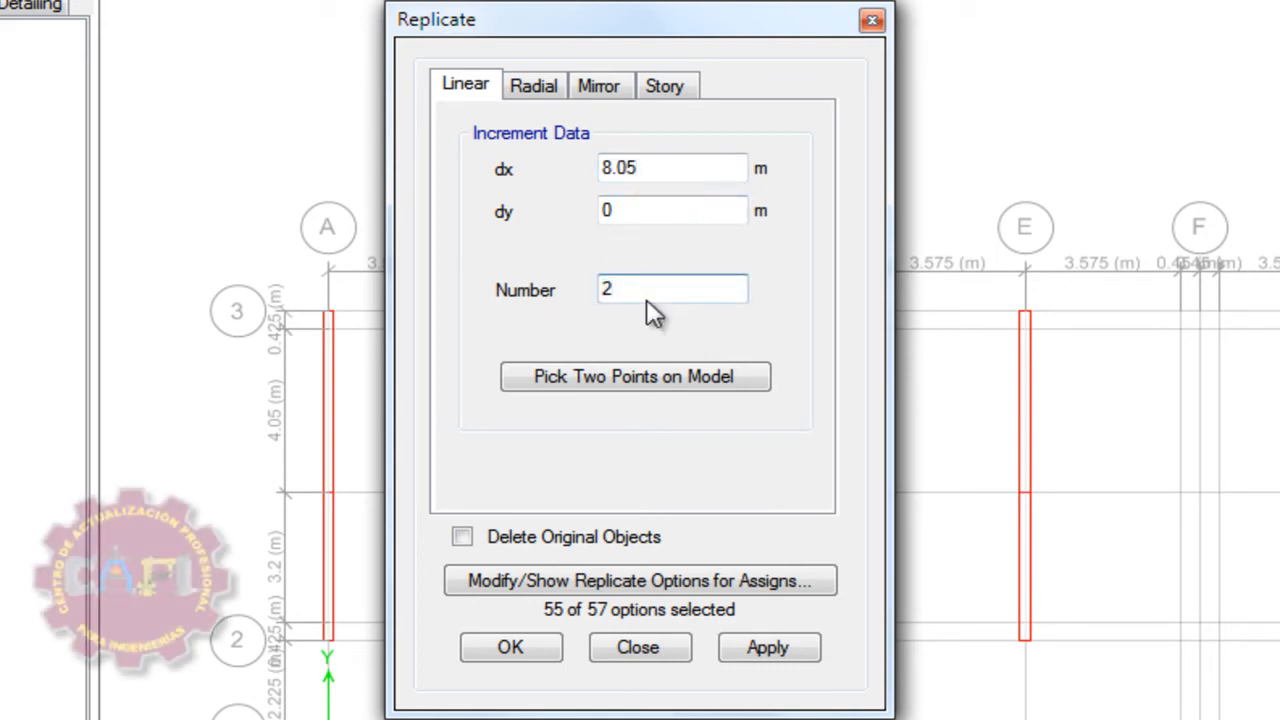
left_click(546, 646)
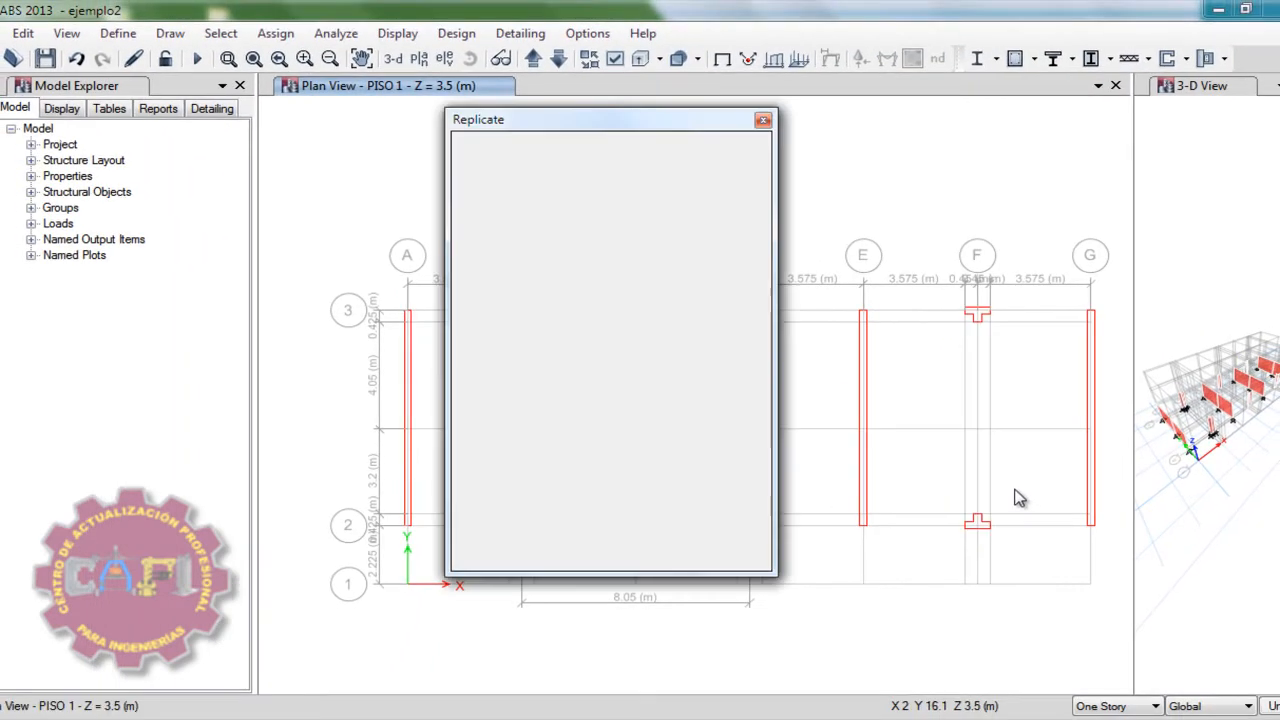
Step: Place COL25X575 columns at grid points A-3, A-2, G-3 and G-2
middle_click_drag(768, 382, 751, 351)
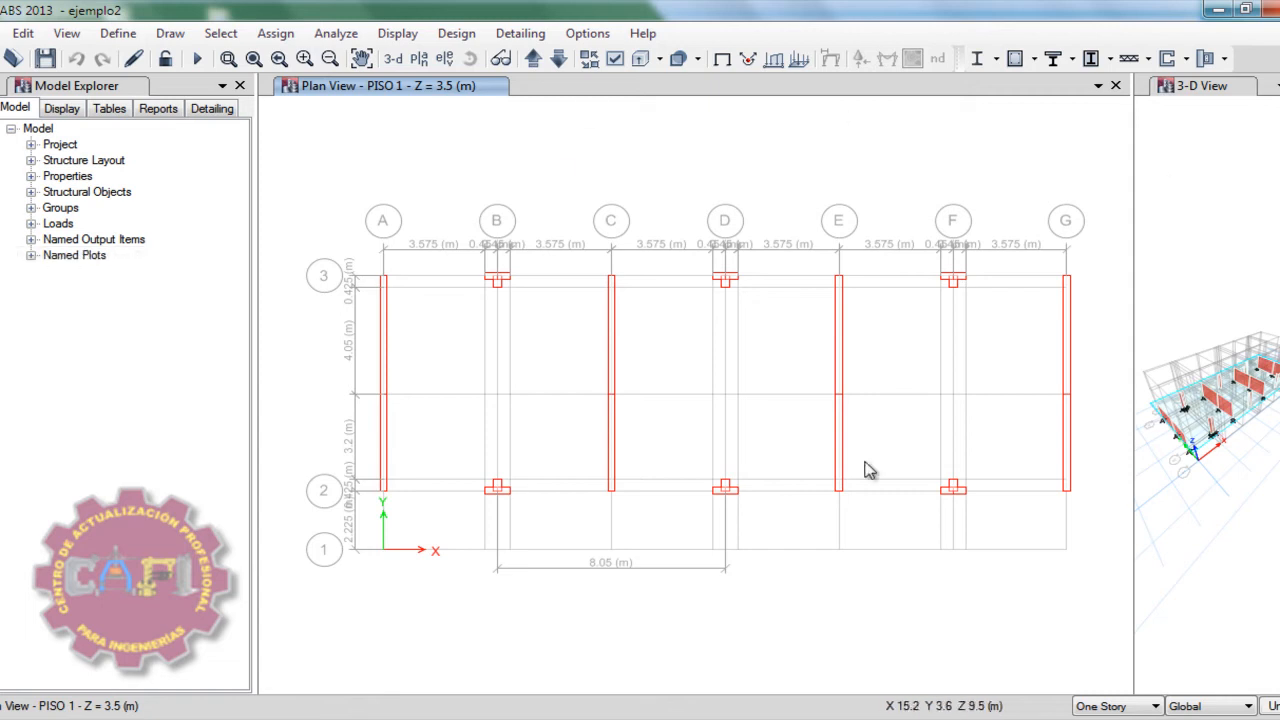
left_click(1, 228)
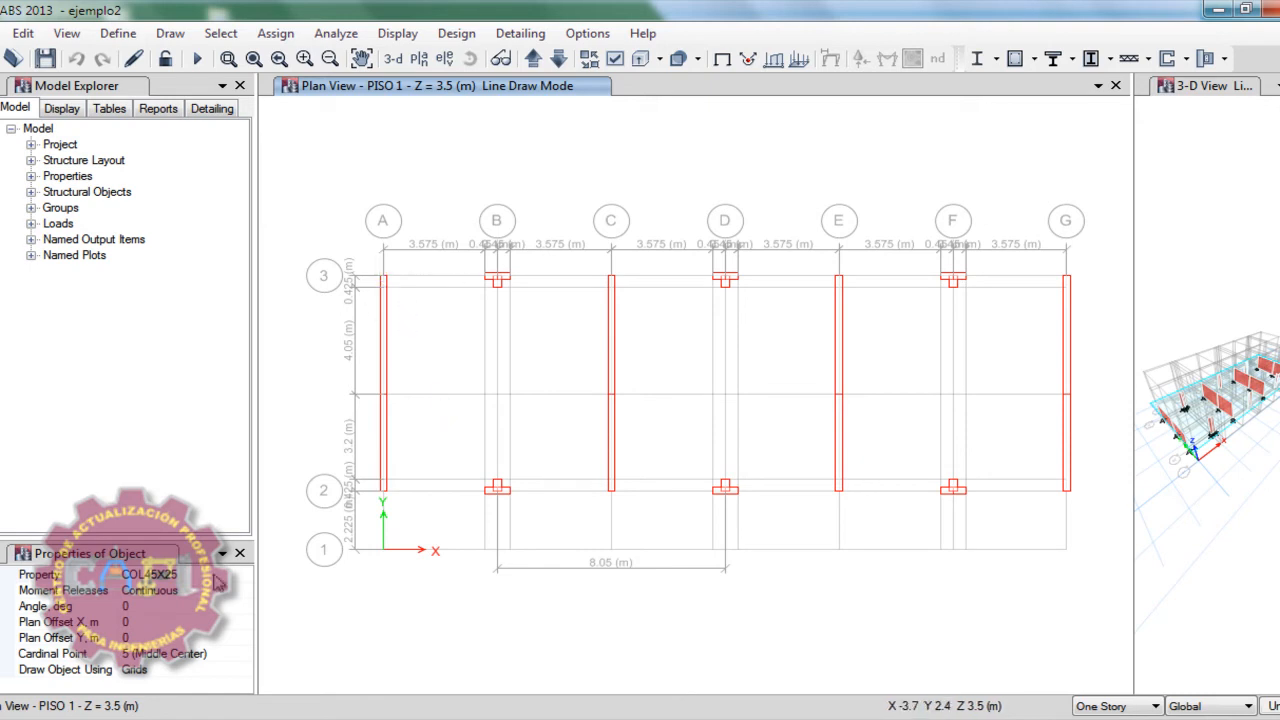
left_click(238, 577)
left_click(243, 575)
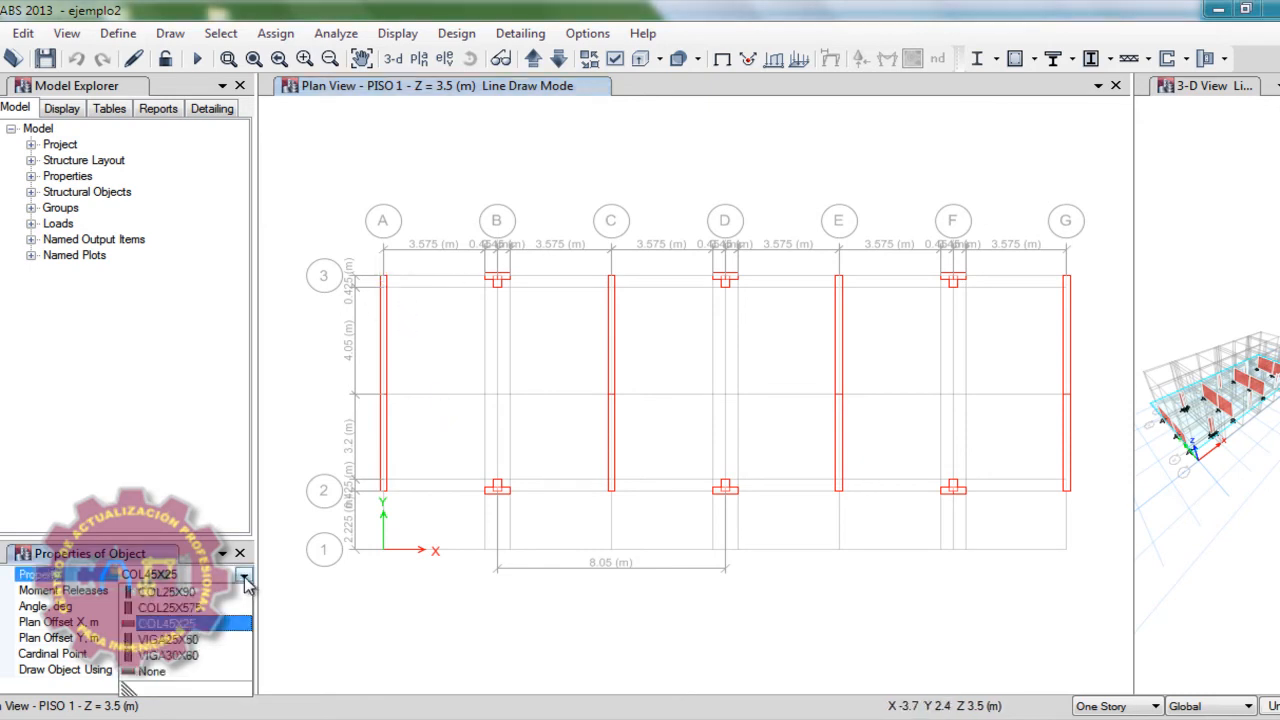
left_click(195, 608)
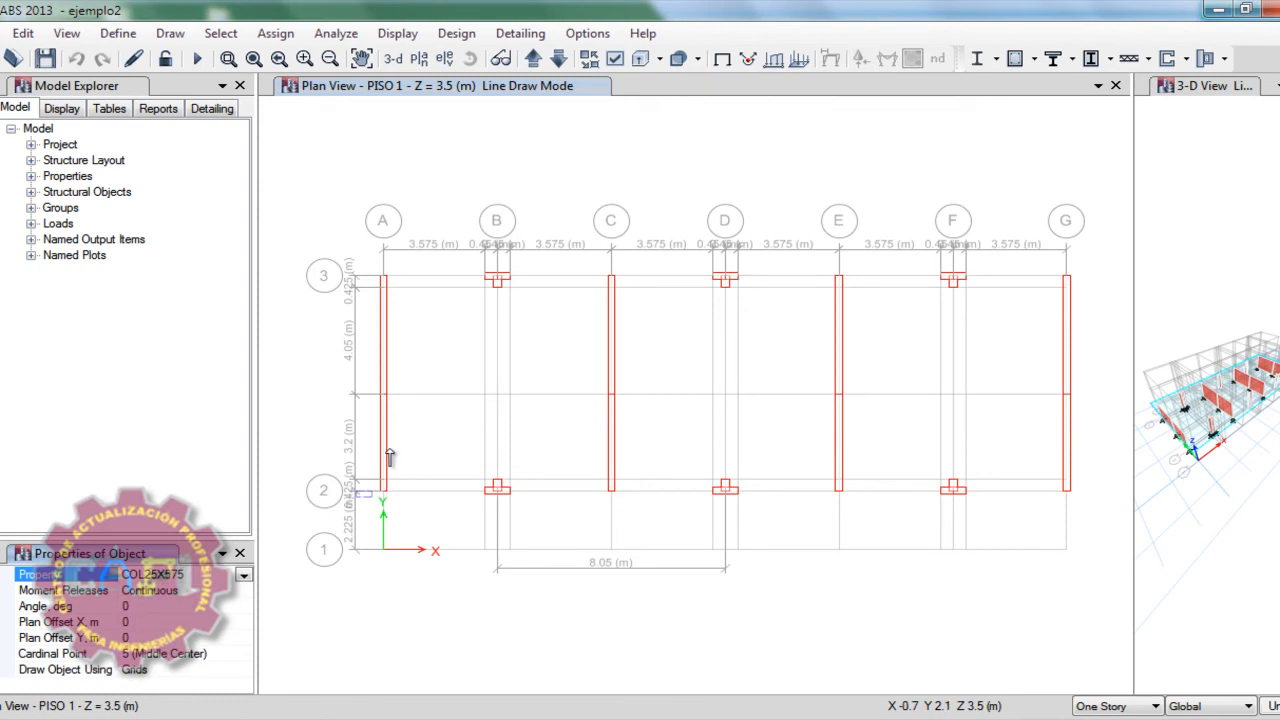
left_click(383, 278)
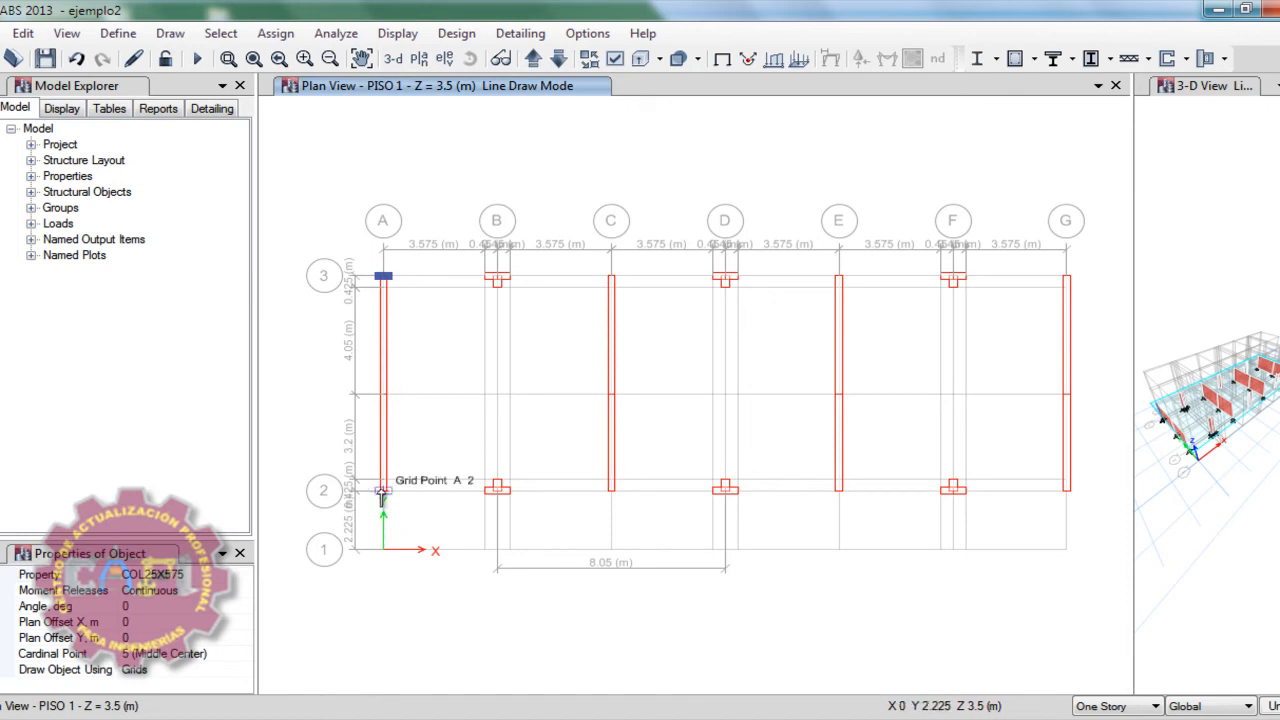
left_click(383, 490)
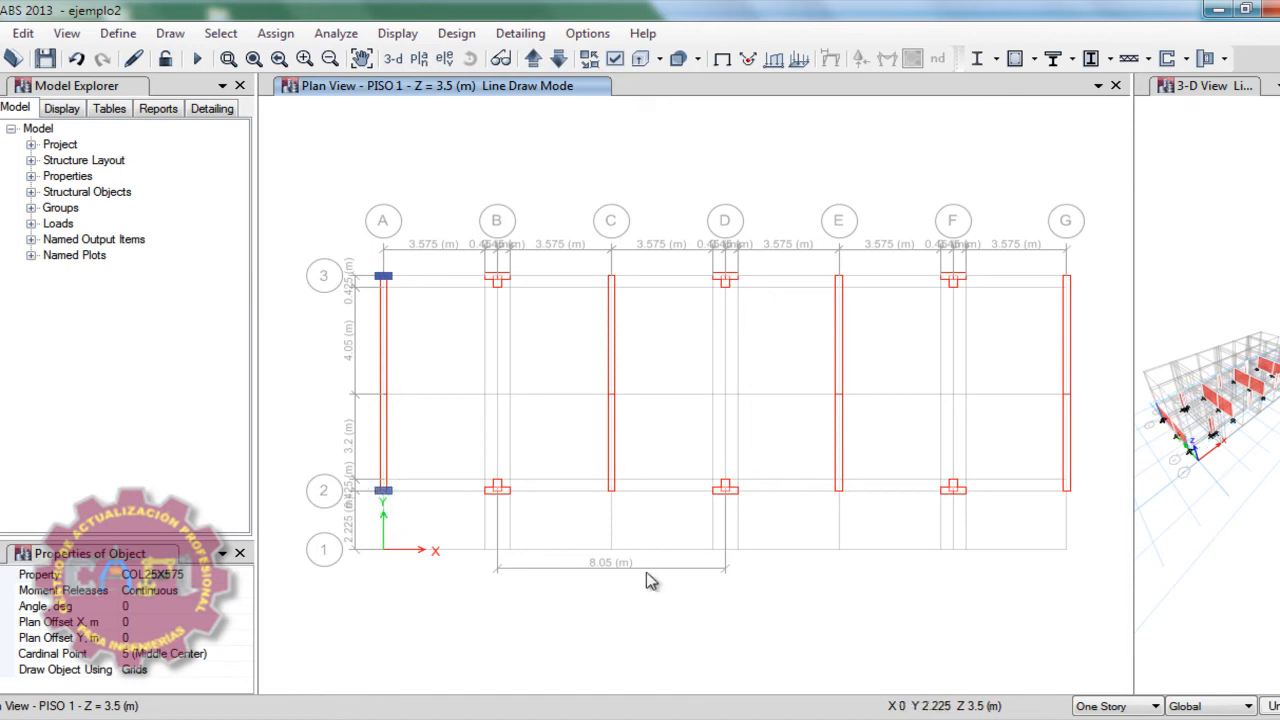
left_click(1066, 278)
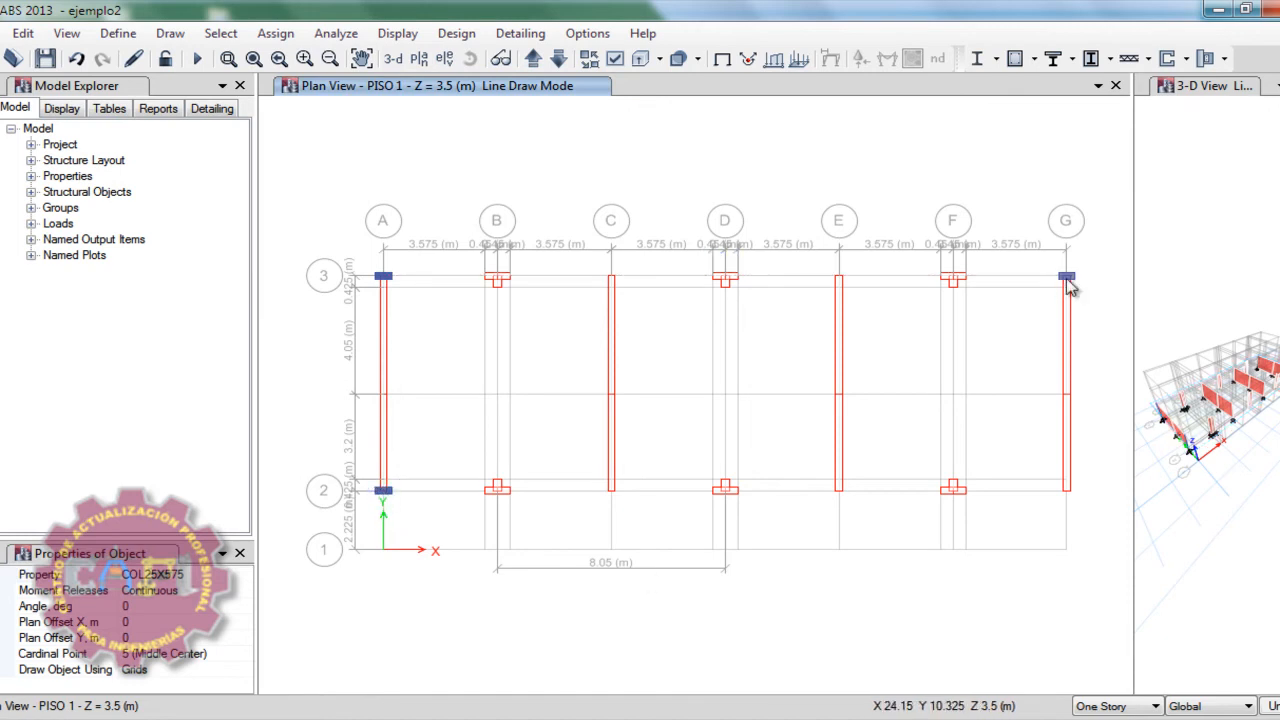
left_click(1065, 492)
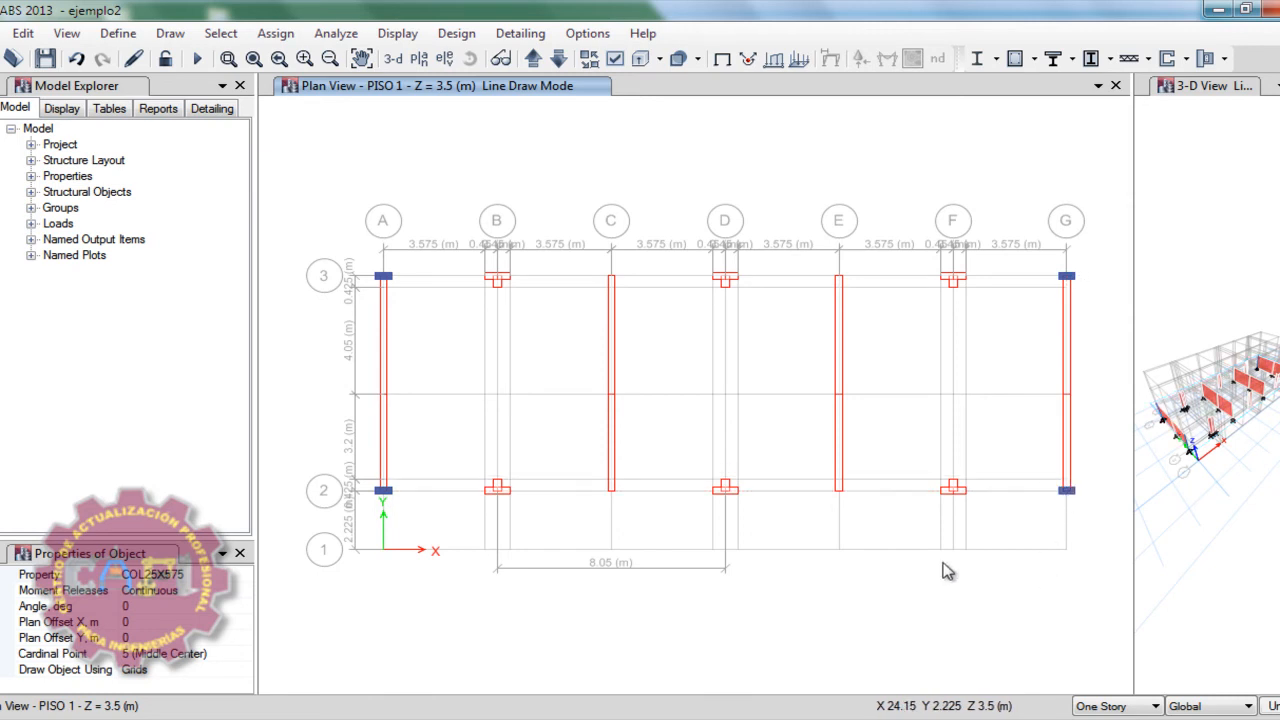
left_click(1, 113)
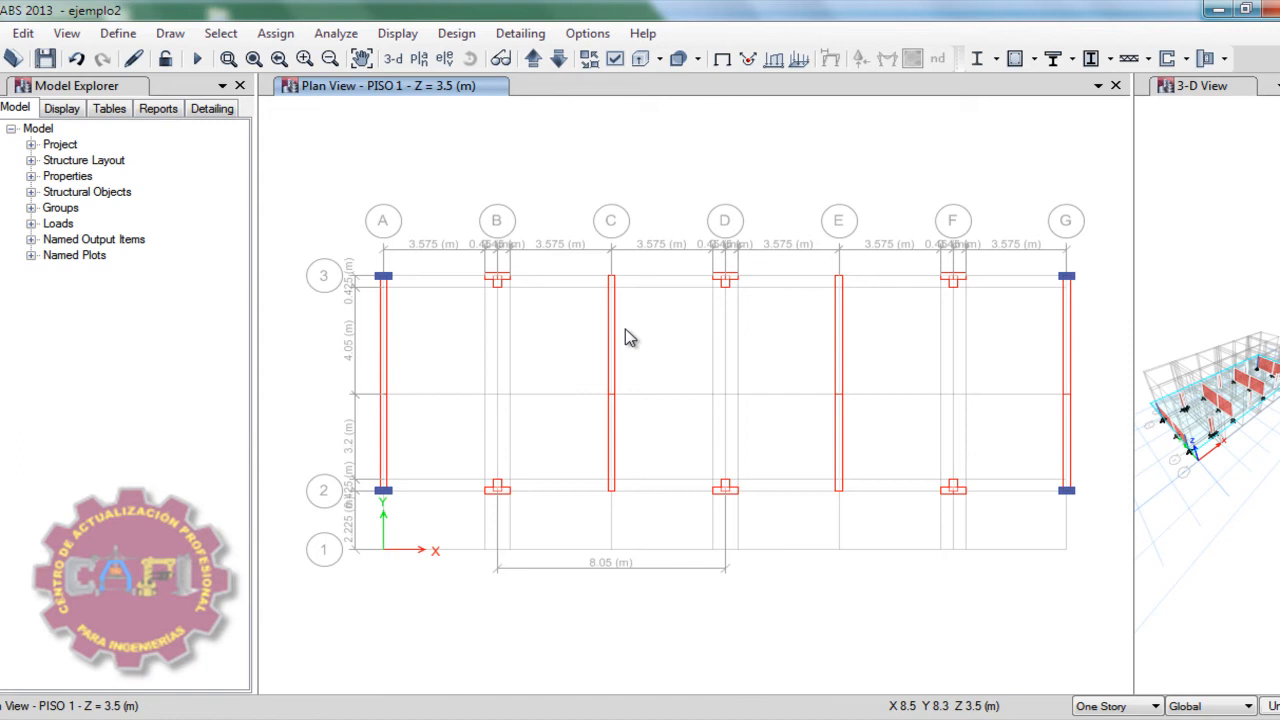
Step: Select the COL25X575 column at grid point A-3 and open its frame insertion point assignment
left_click(228, 58)
left_click_drag(342, 254, 451, 336)
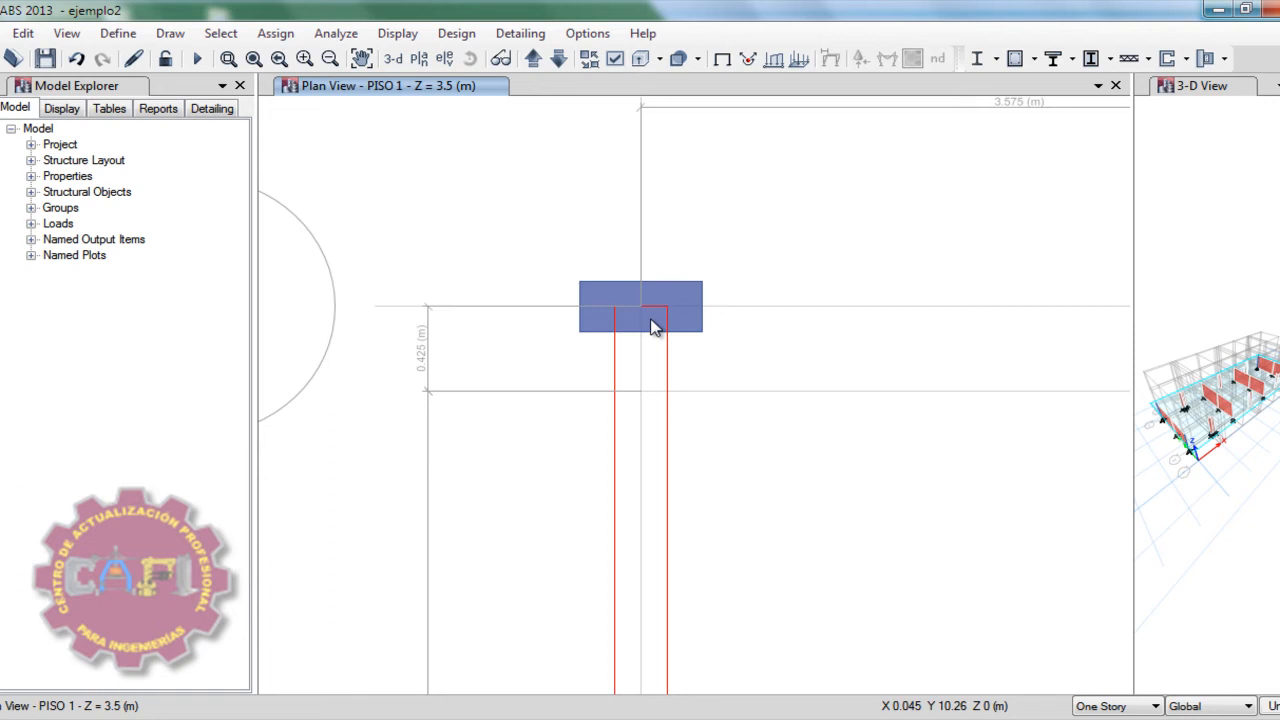
left_click_drag(570, 262, 729, 359)
left_click(276, 33)
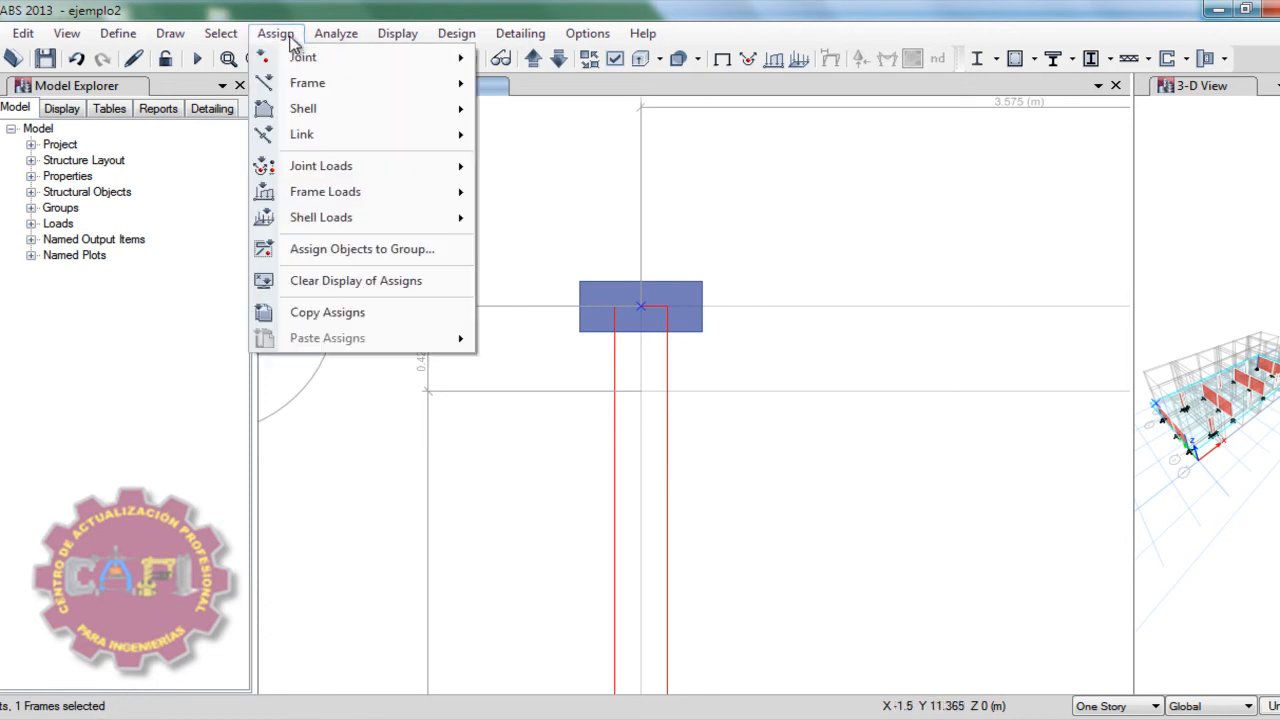
mouse_move(308, 91)
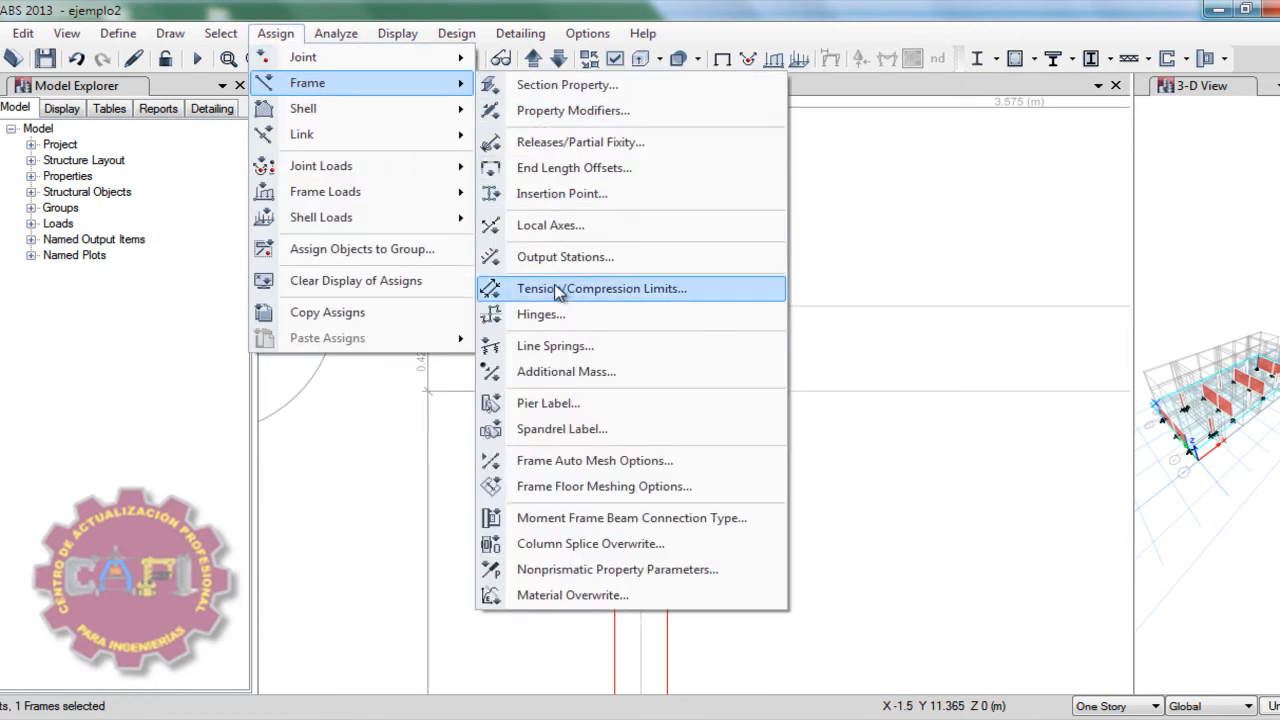
left_click(604, 204)
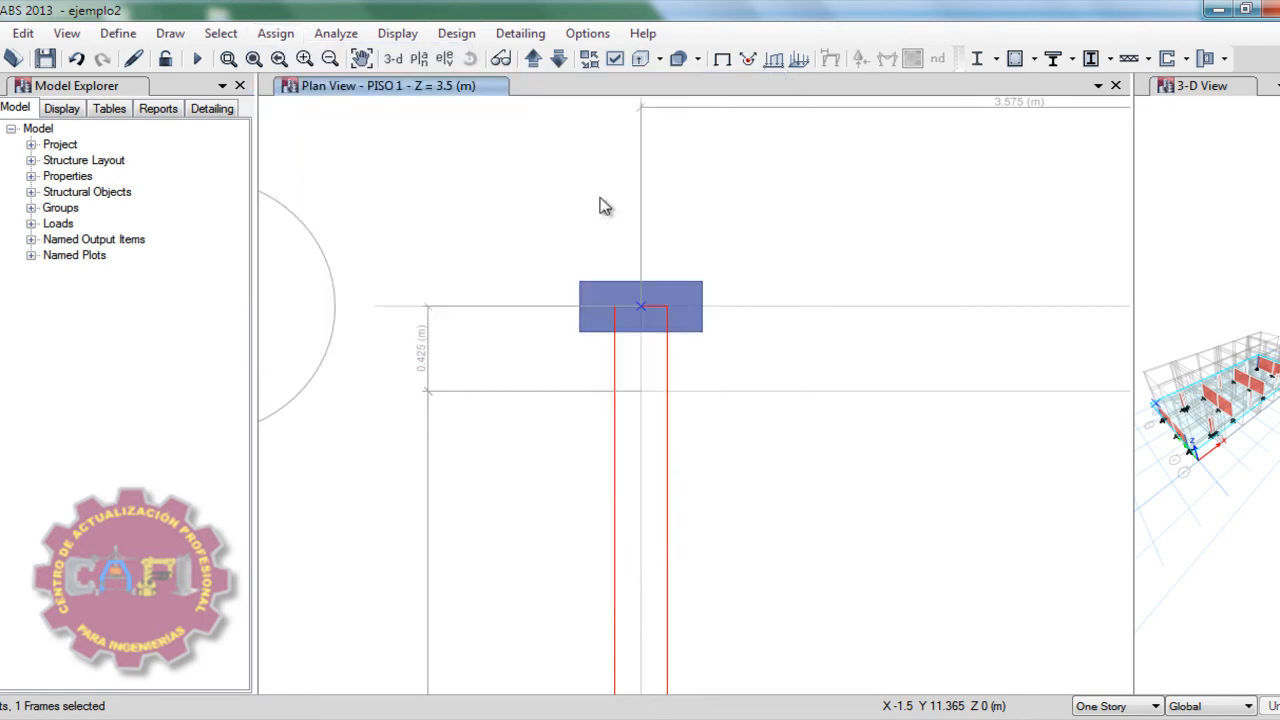
left_click_drag(606, 157, 423, 152)
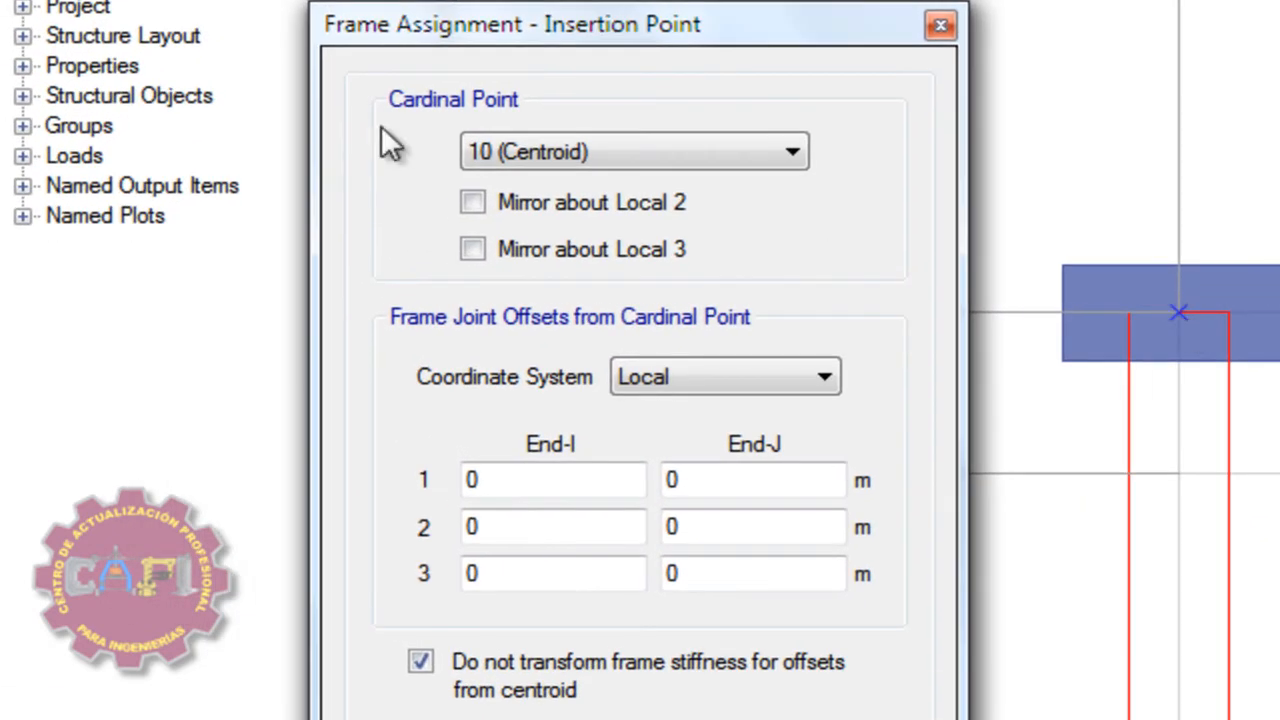
Step: Examine the cardinal point options and the help figure showing their locations on the section, comparing them with the column
left_click(491, 151)
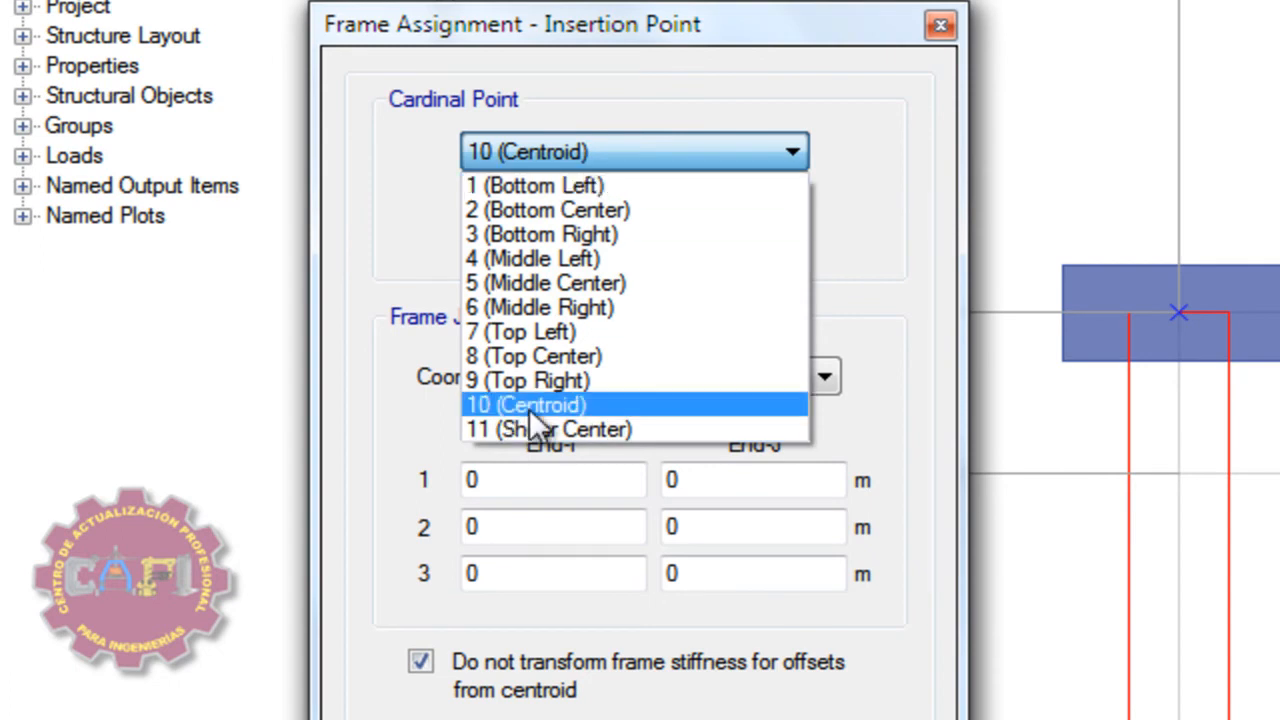
left_click(418, 268)
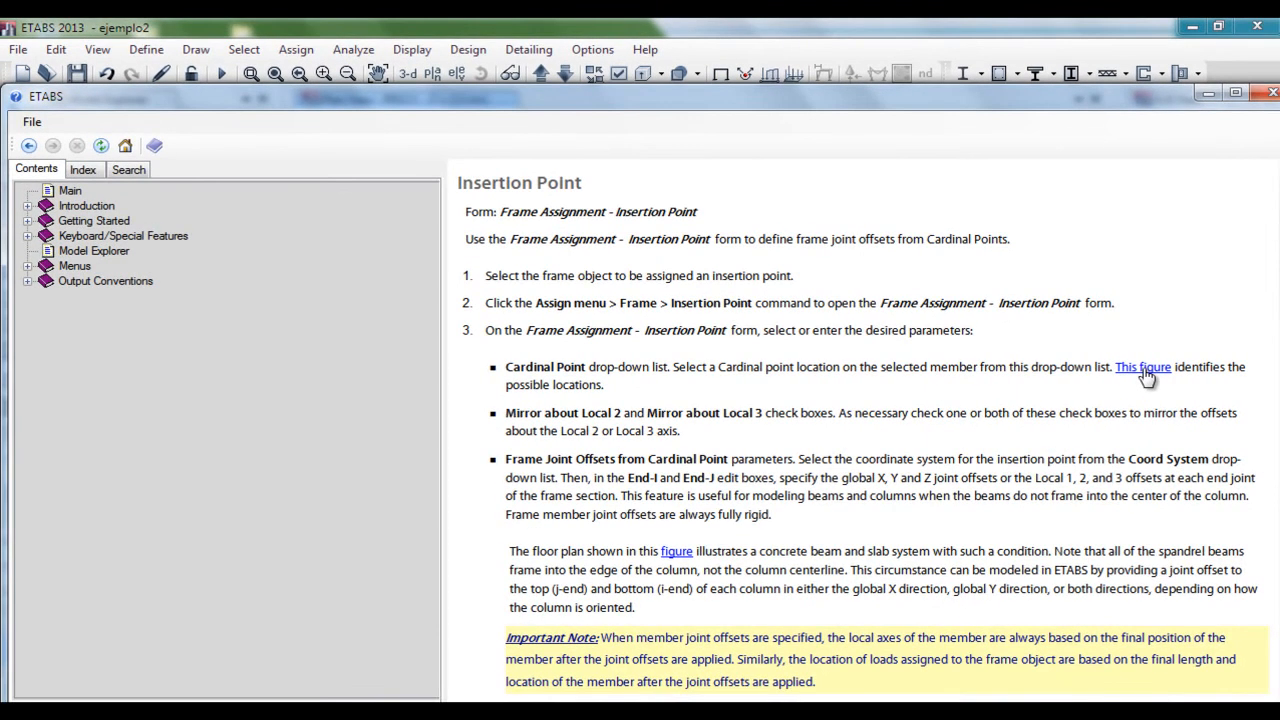
left_click(1143, 369)
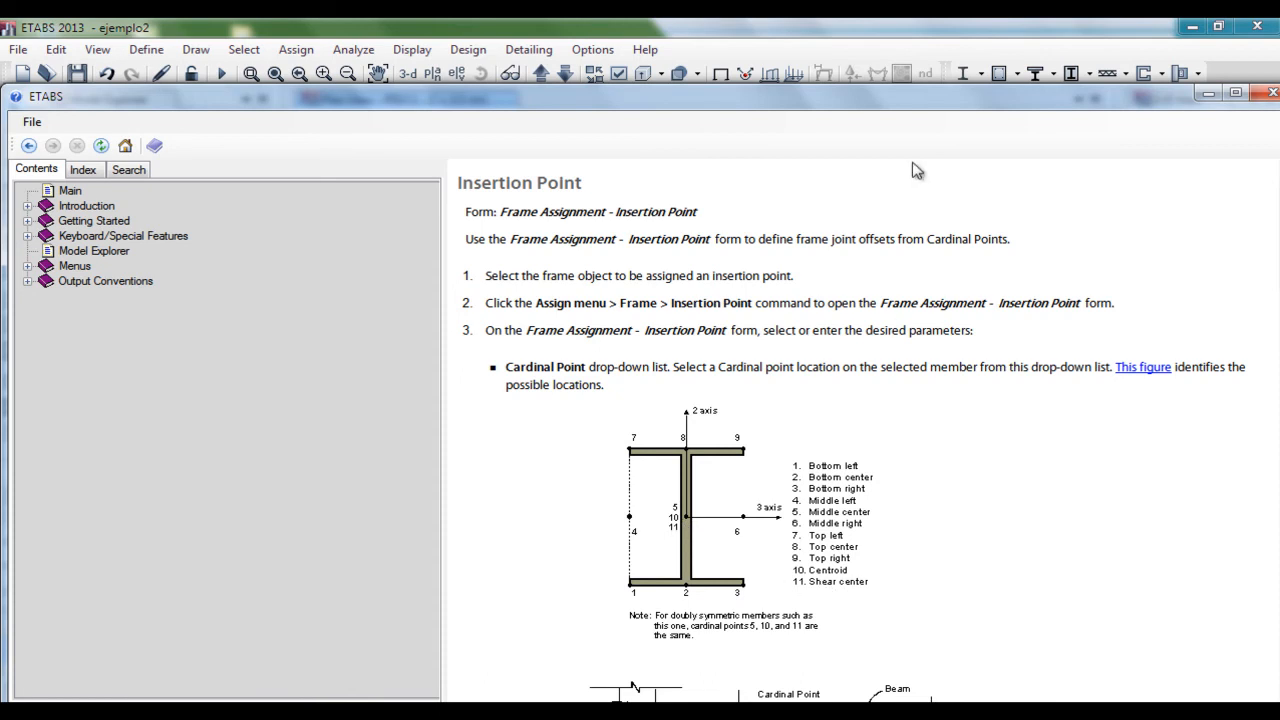
double_click(948, 93)
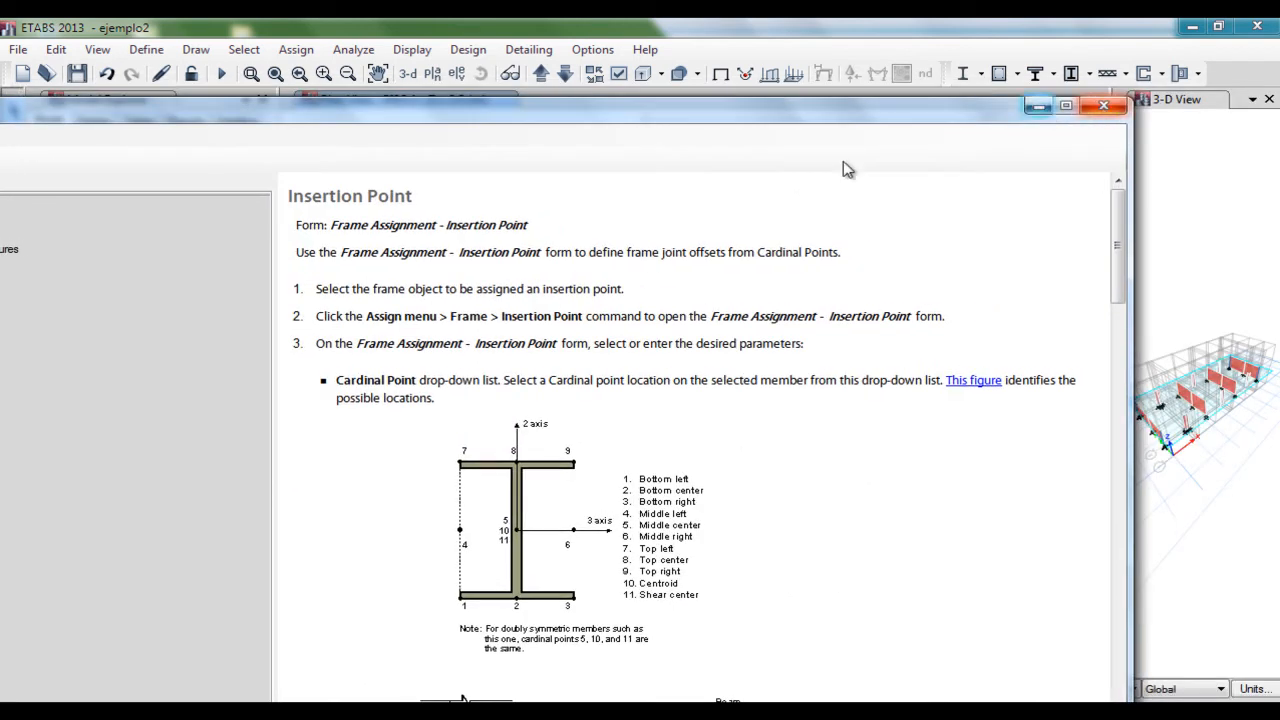
left_click_drag(823, 112, 928, 370)
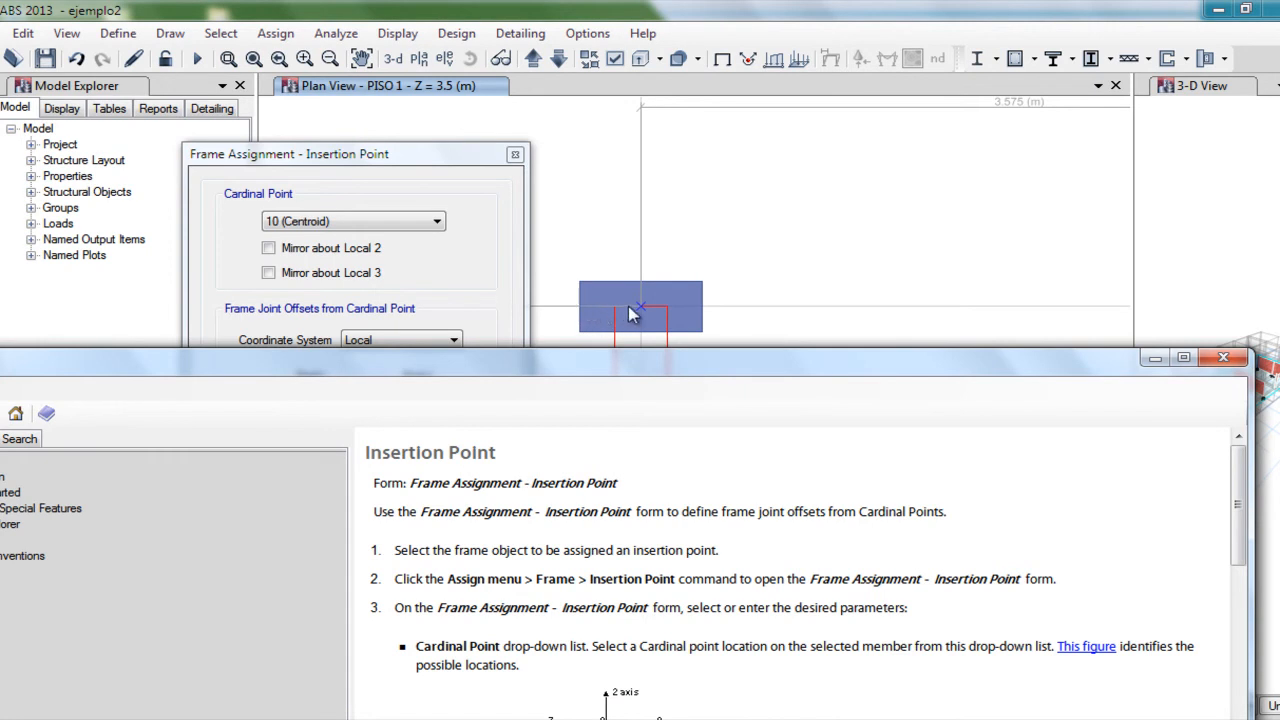
left_click_drag(606, 357, 606, 78)
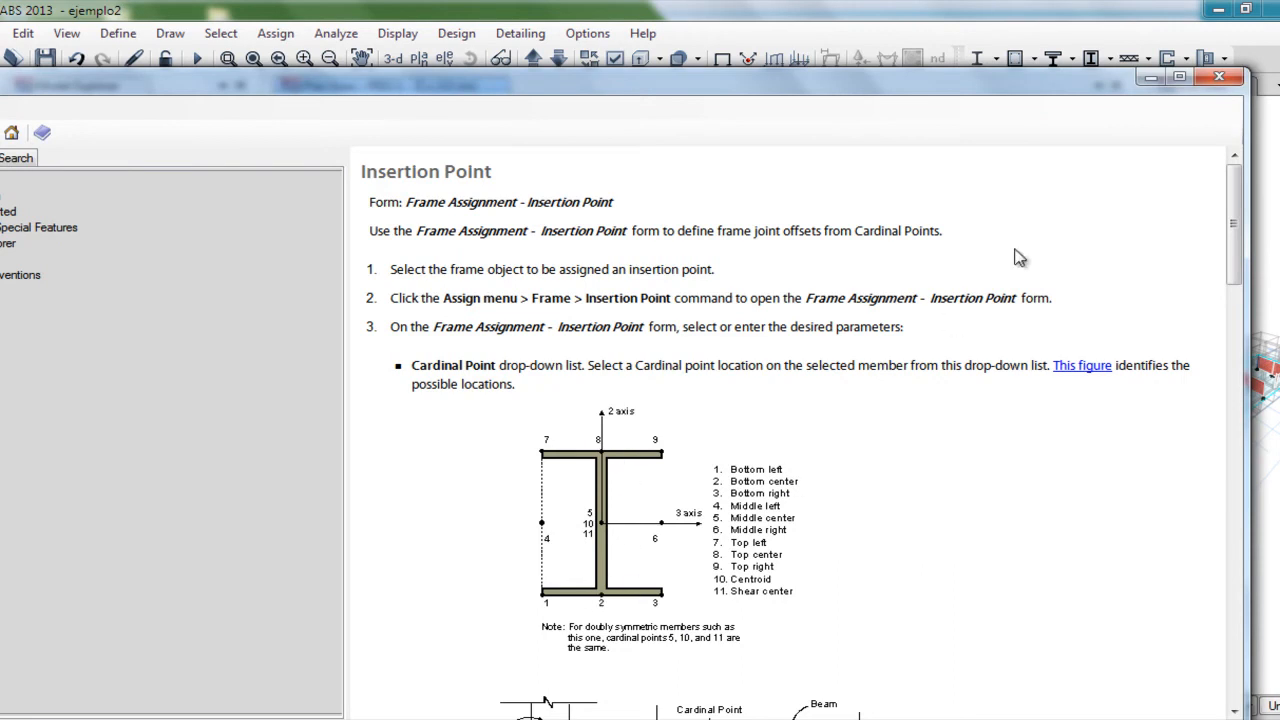
left_click(1219, 77)
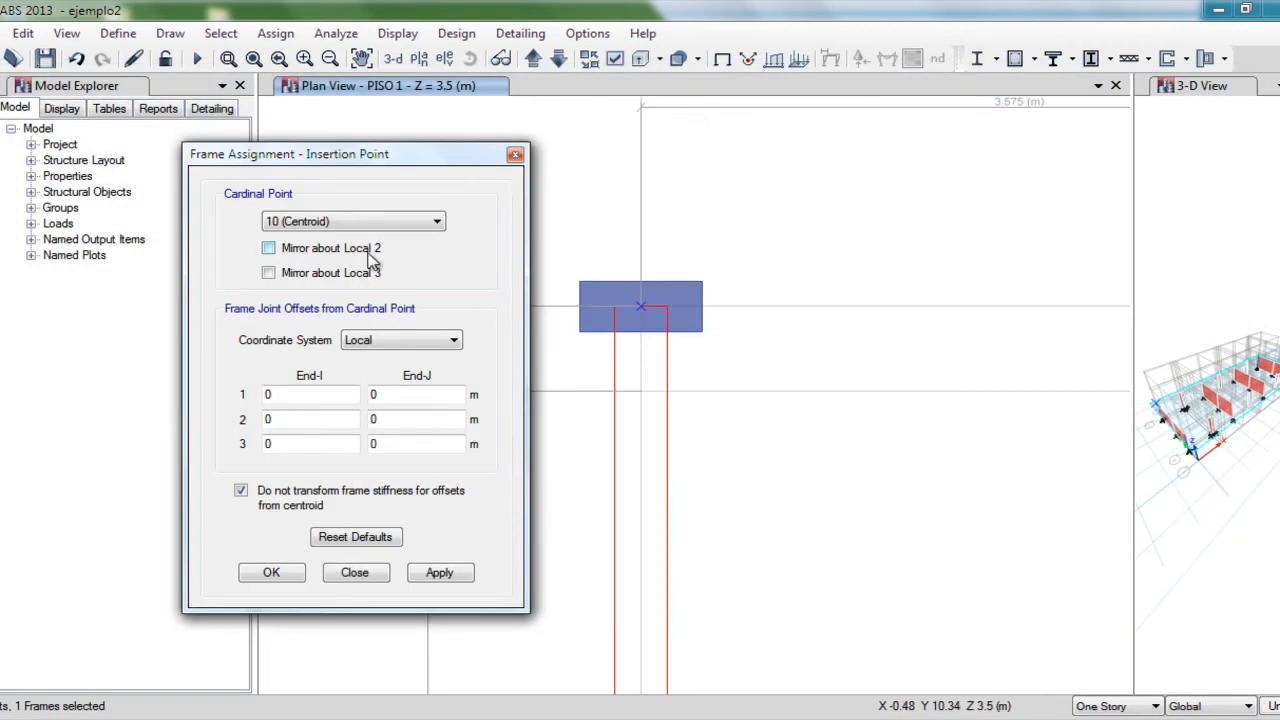
Step: Set the cardinal point of the COL25X575 column at A-3 to 8 (Top Center)
left_click(400, 221)
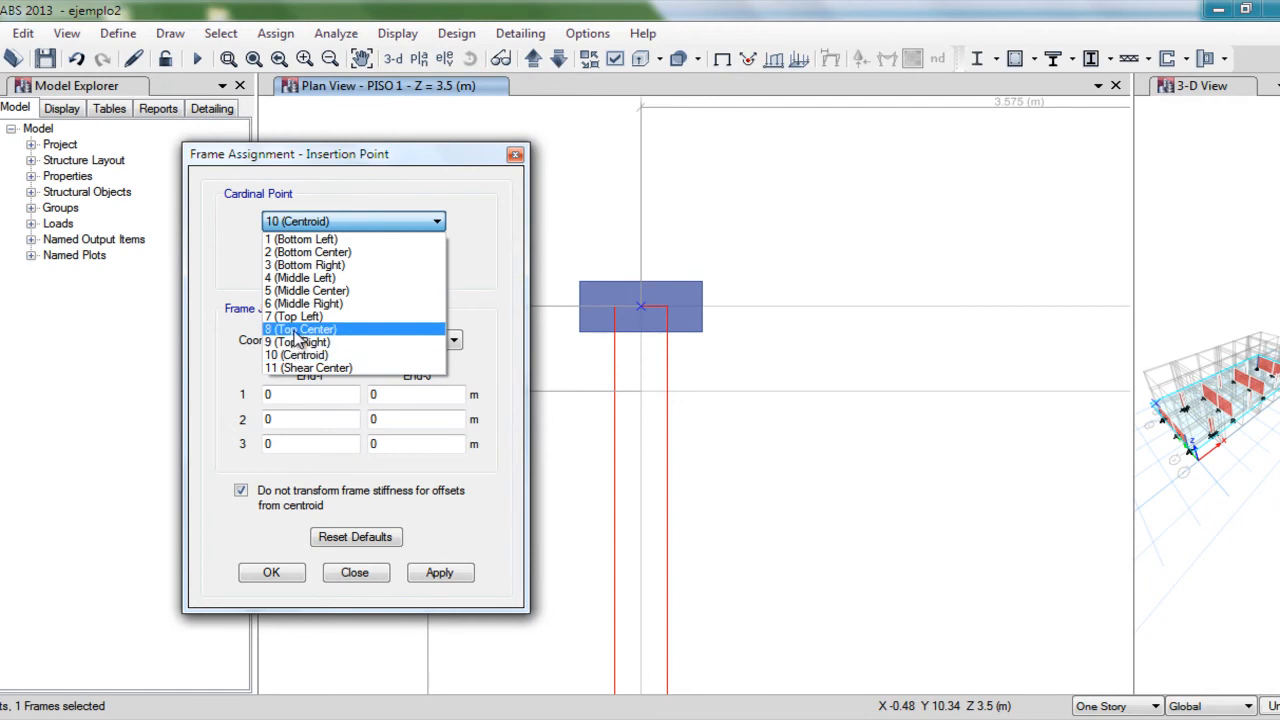
left_click(296, 331)
left_click(268, 572)
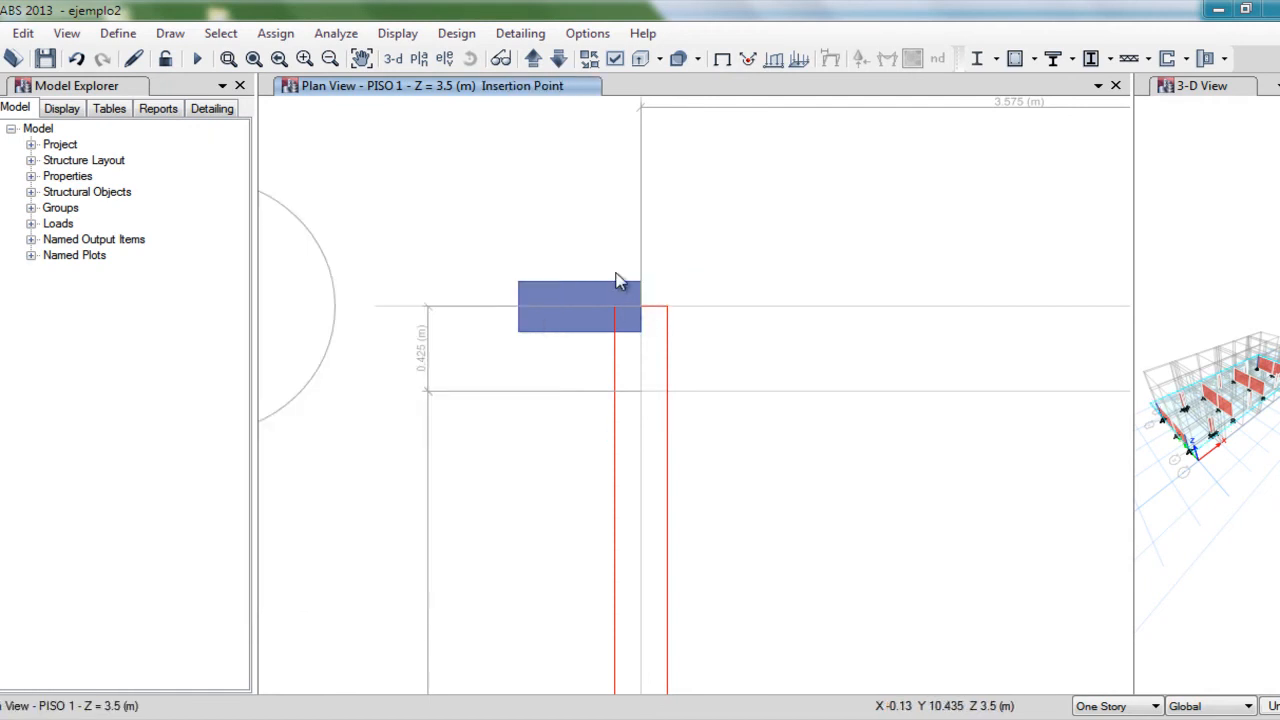
Step: Reselect the column at A-3 and change its insertion point to cardinal point 6 (Middle Right)
left_click_drag(614, 255, 696, 352)
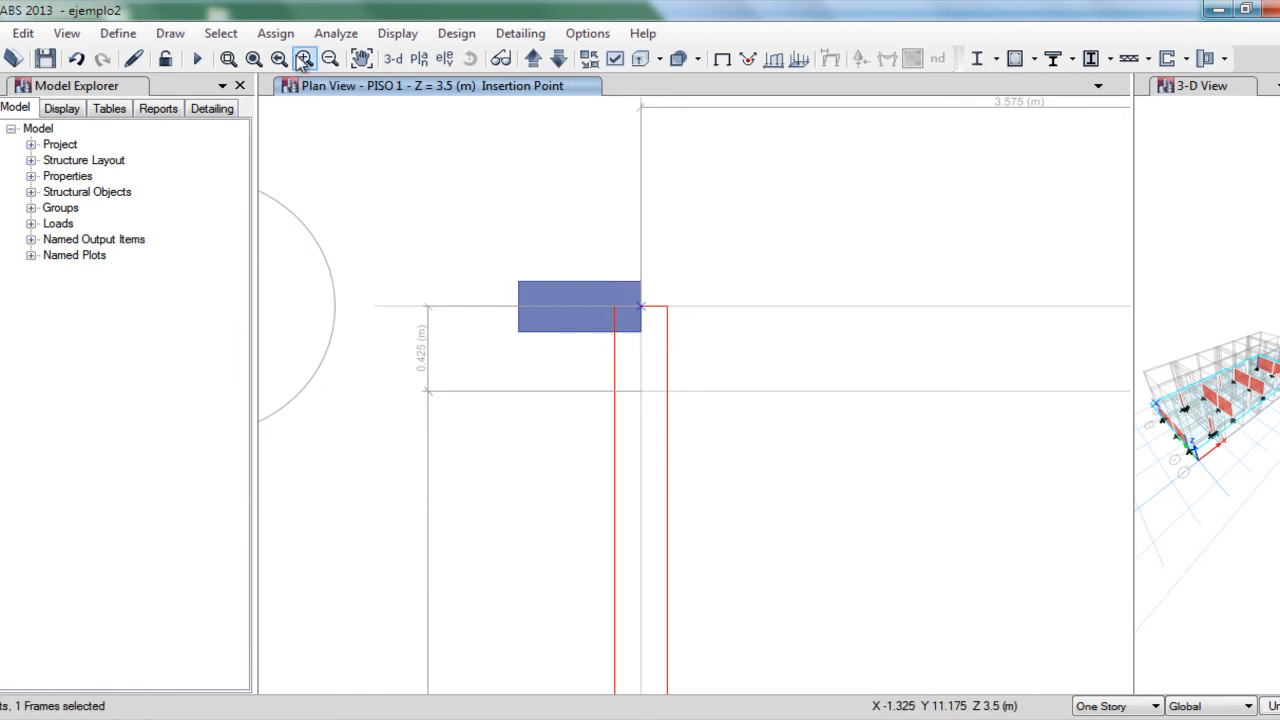
left_click(276, 33)
mouse_move(318, 85)
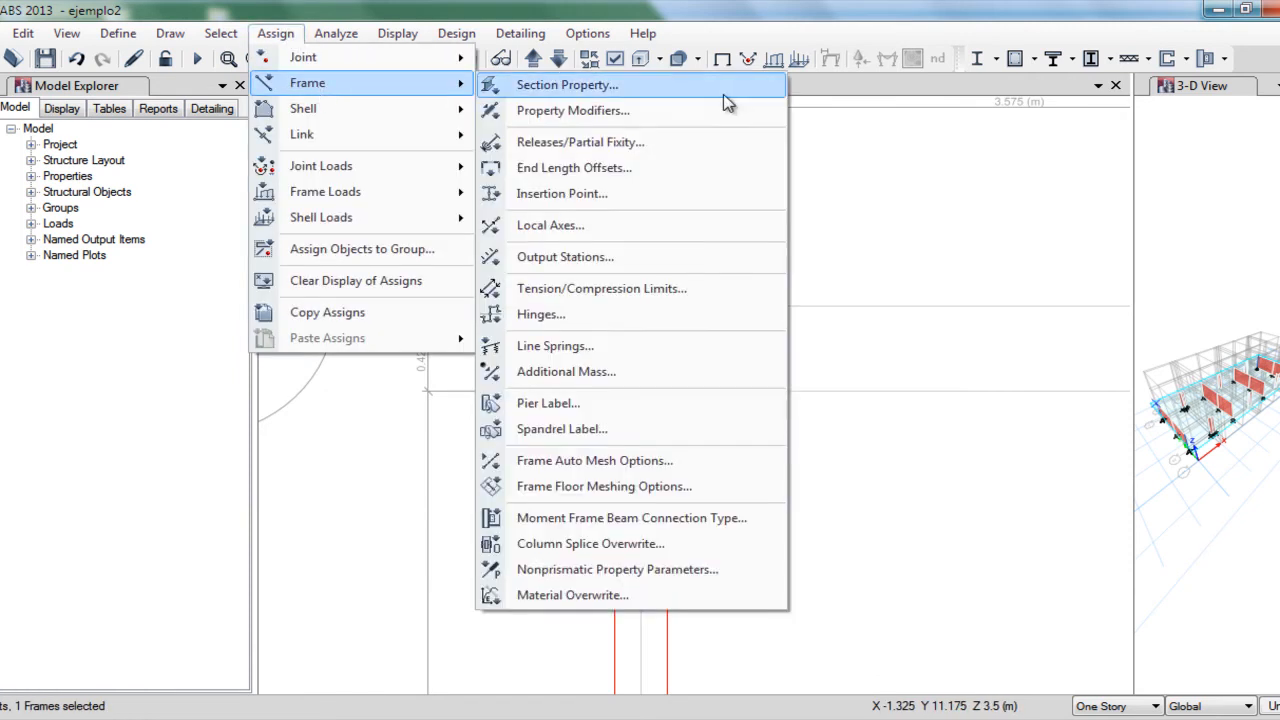
left_click(567, 193)
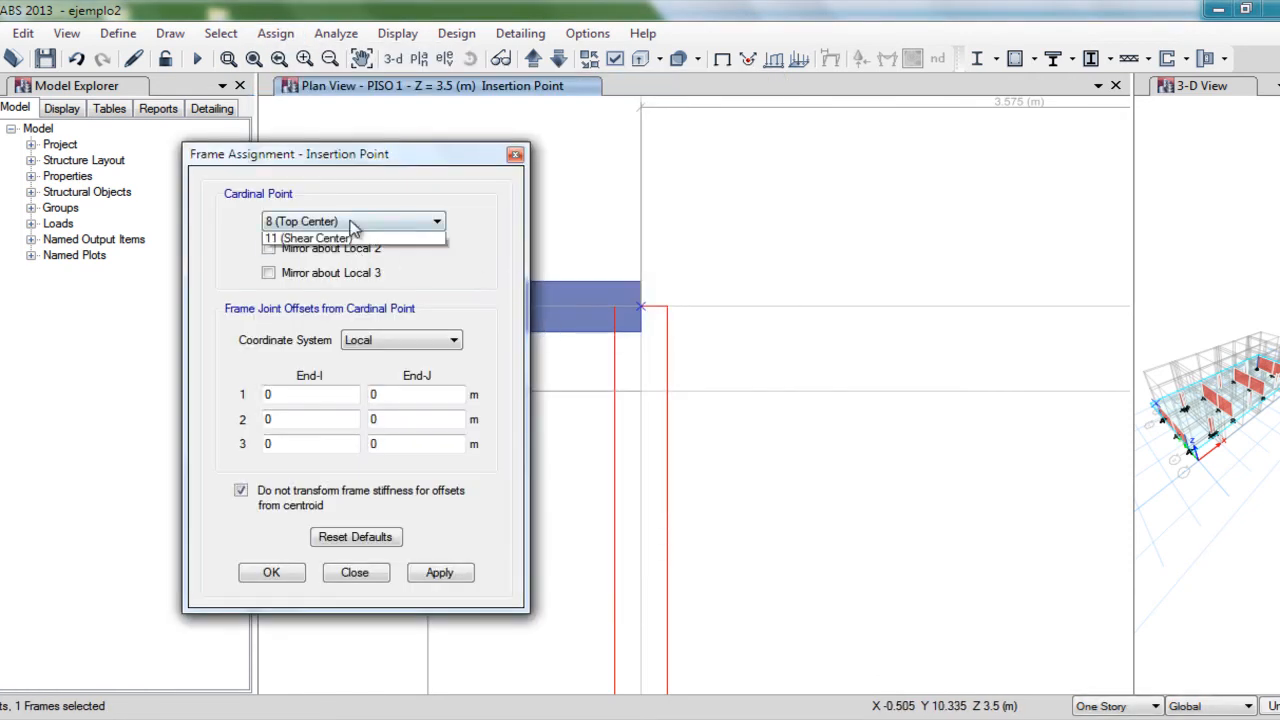
left_click(352, 222)
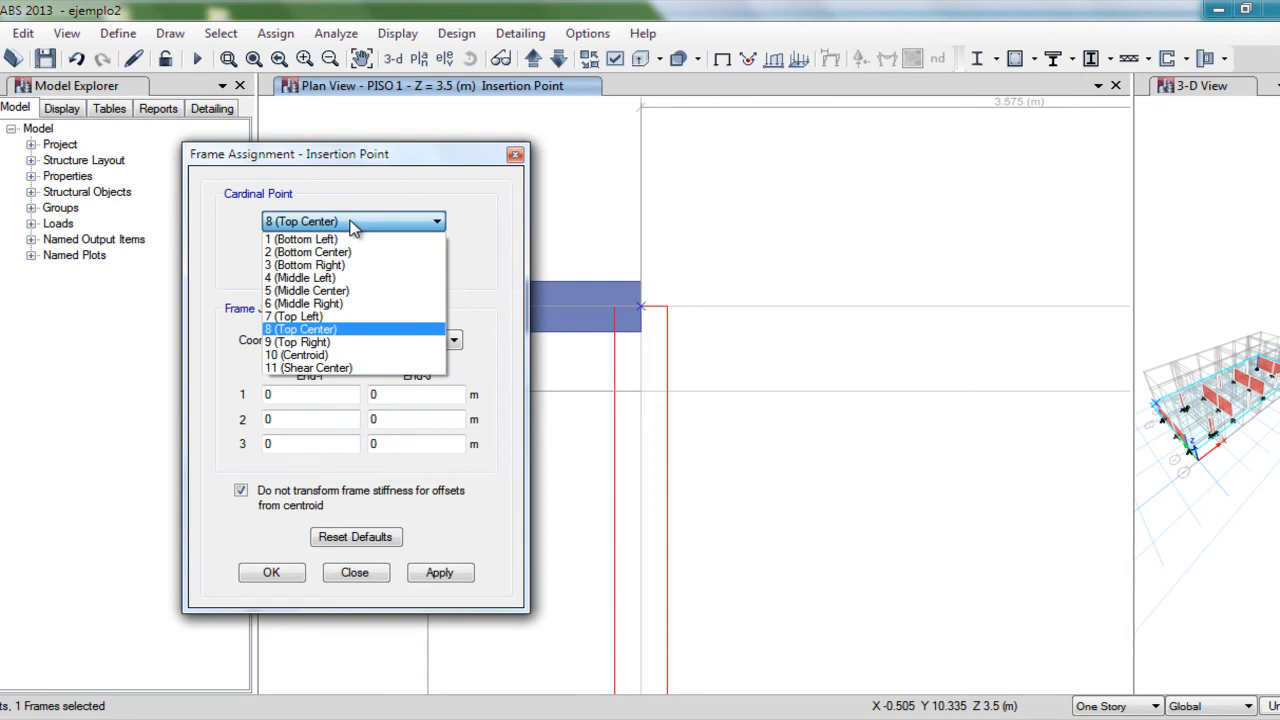
left_click(313, 304)
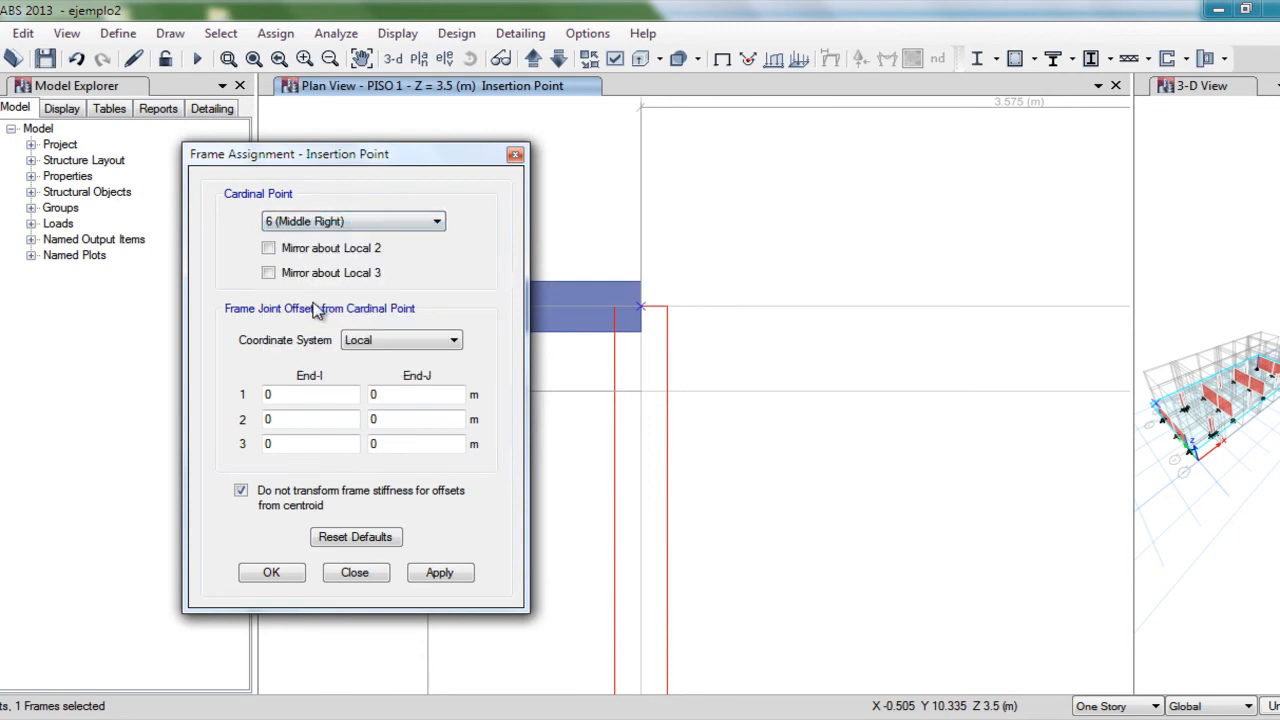
left_click(320, 222)
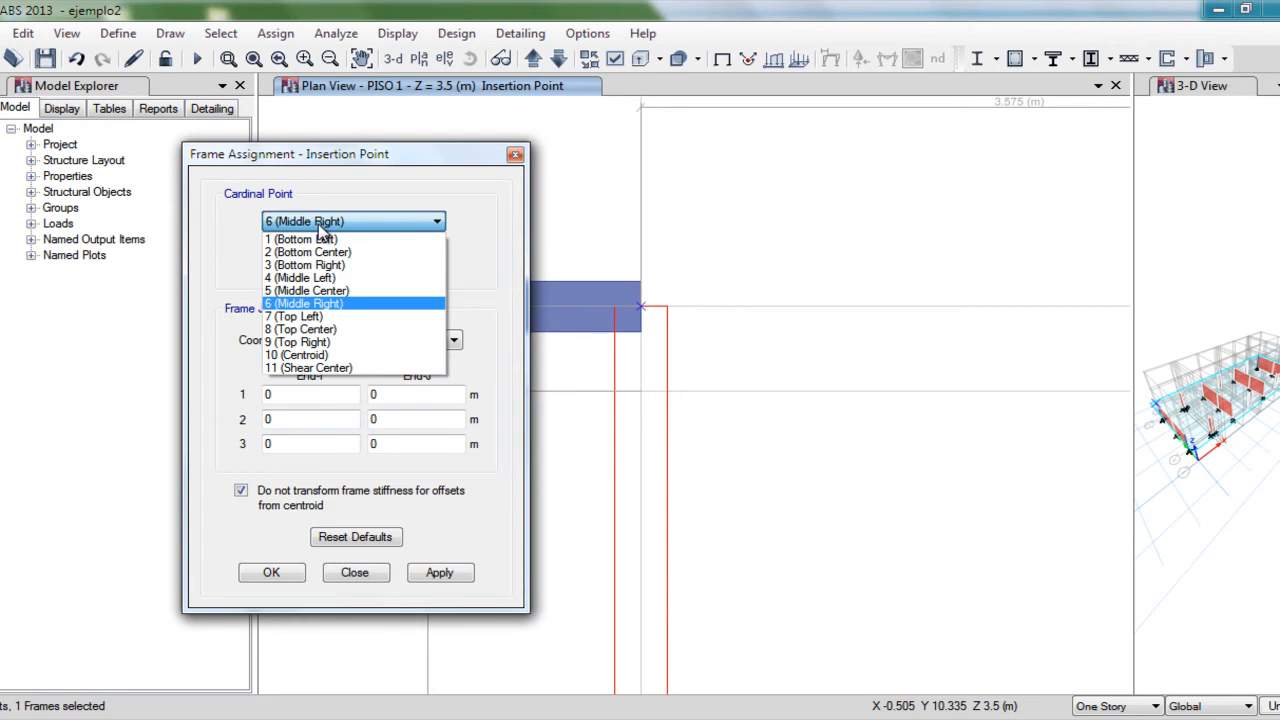
left_click(318, 224)
left_click(277, 570)
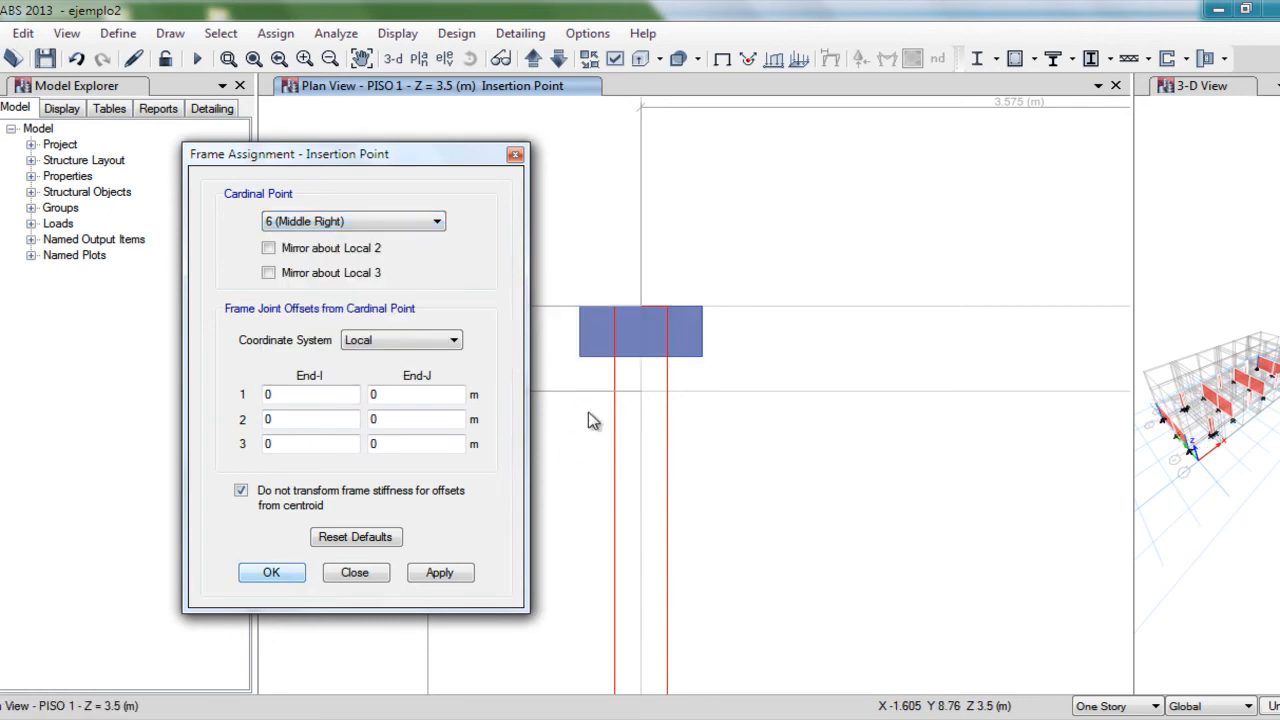
Step: Reopen the insertion point assignment for the column at A-3 and check the help figure for the cardinal point locations
left_click_drag(557, 274, 850, 390)
left_click(275, 33)
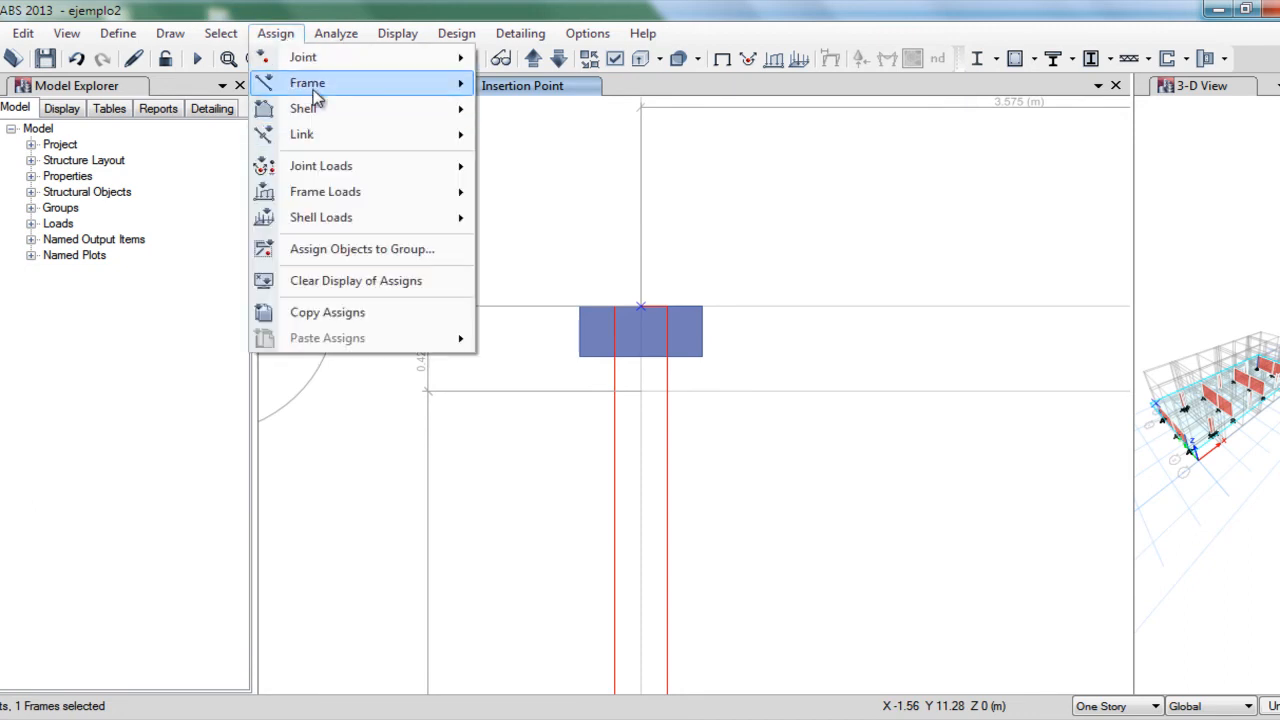
mouse_move(307, 83)
left_click(598, 193)
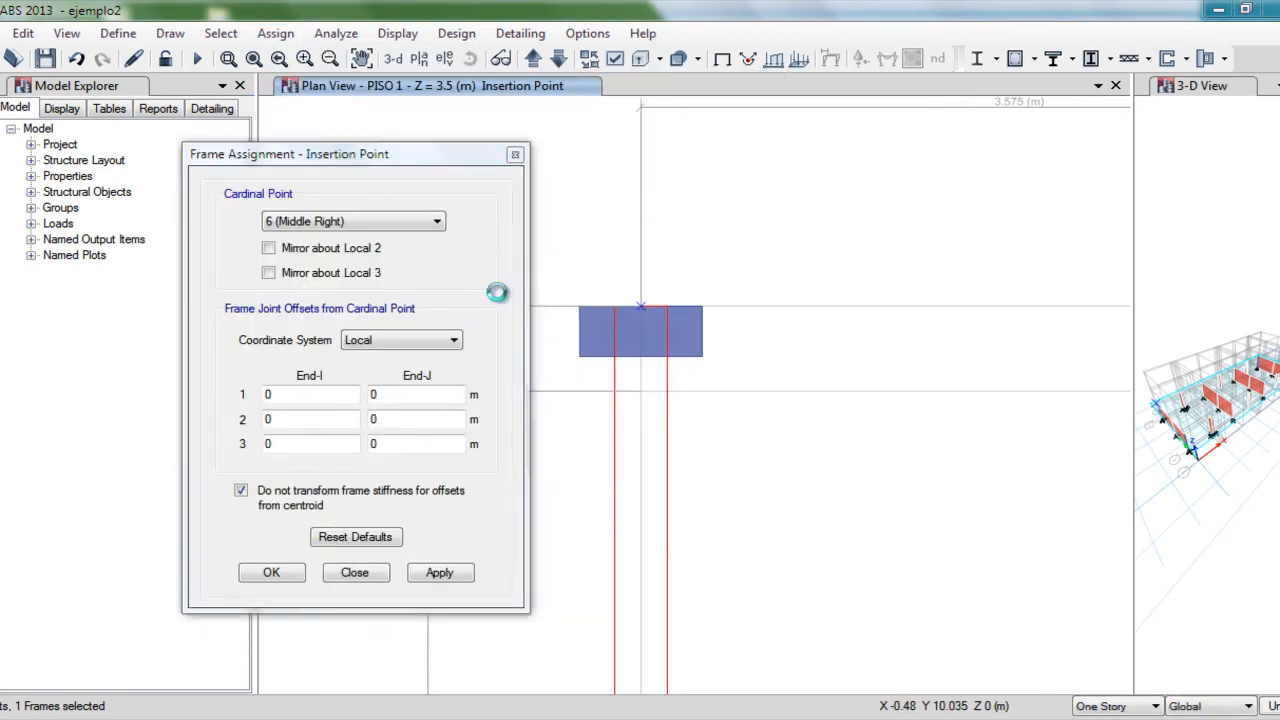
key("F1")
left_click(1066, 370)
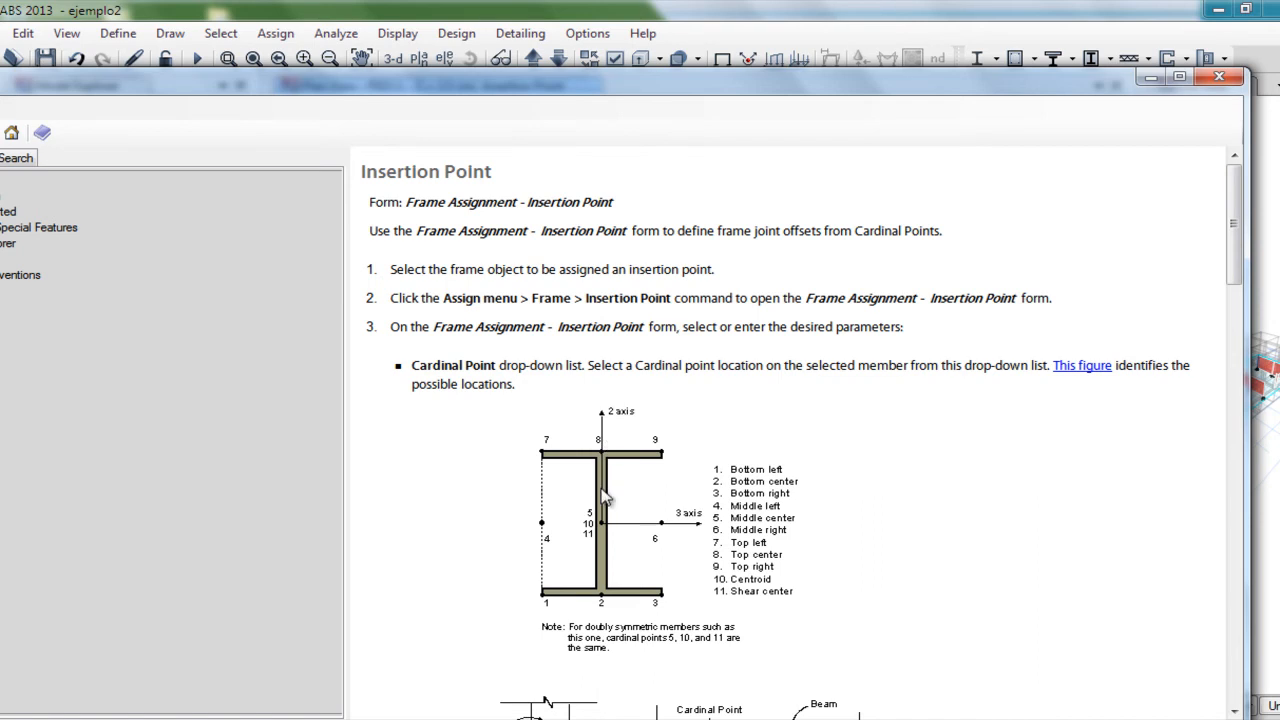
left_click(1217, 78)
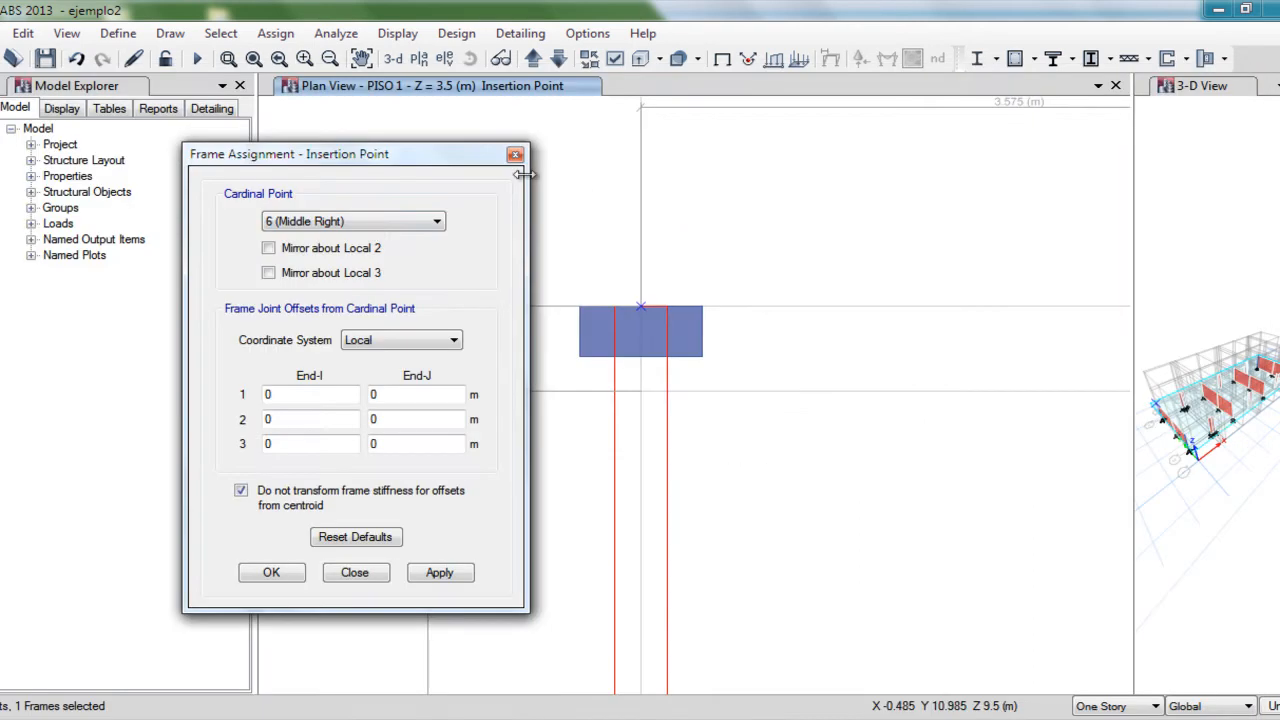
Step: Assign cardinal point 2 (Bottom Center) to the column at A-3 and inspect its placement up close
left_click(372, 221)
left_click(340, 252)
left_click(268, 573)
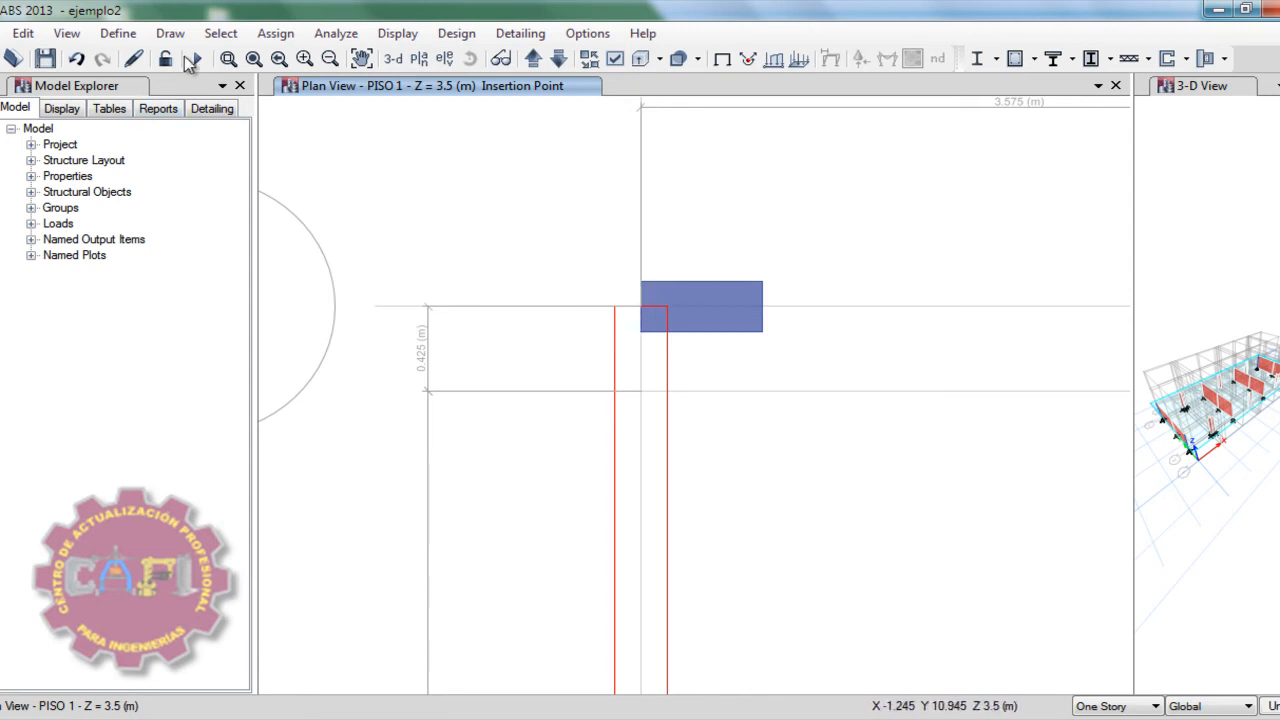
left_click(228, 58)
left_click_drag(578, 215, 846, 395)
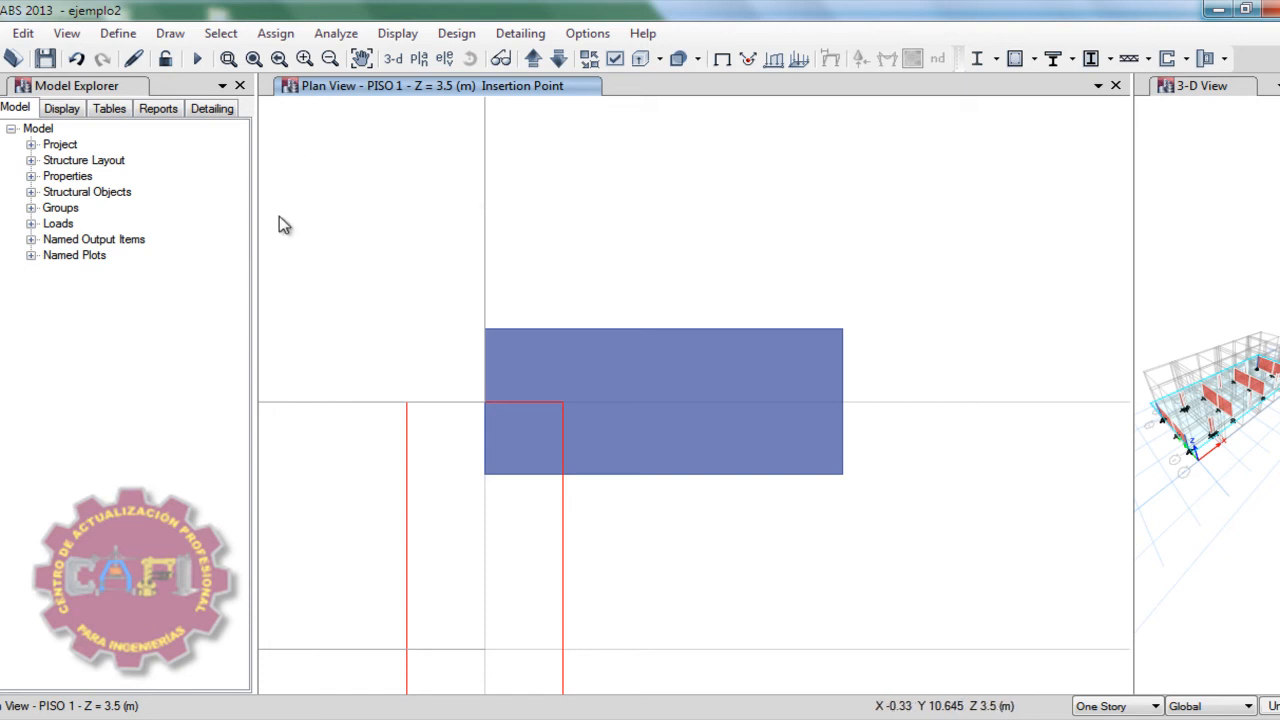
Step: Undo all the insertion point assignments made to the column at A-3
left_click(78, 58)
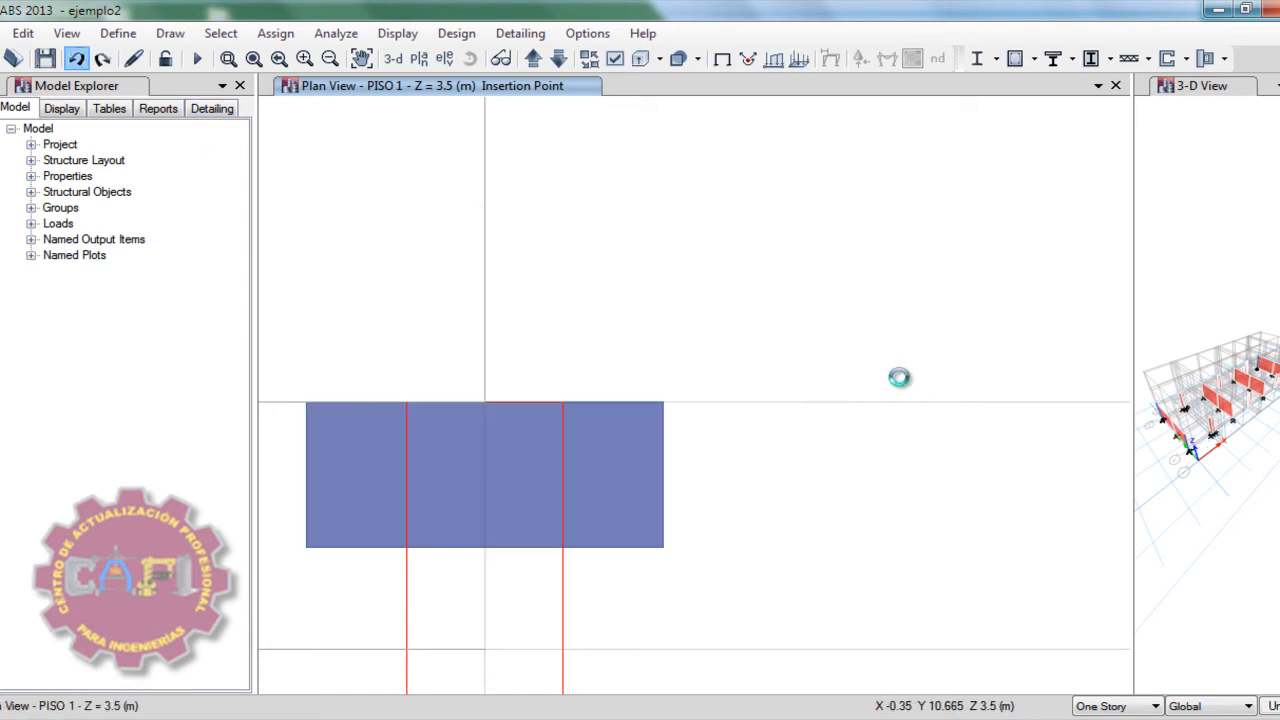
left_click(254, 58)
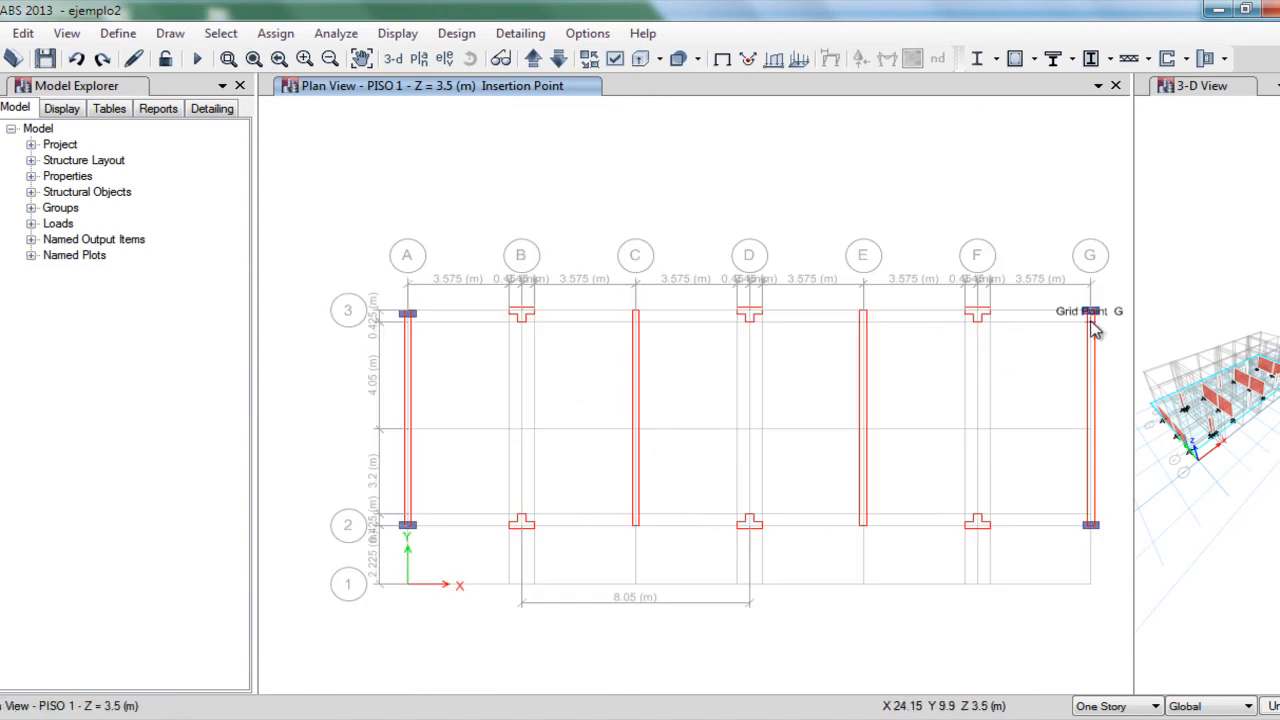
left_click(78, 58)
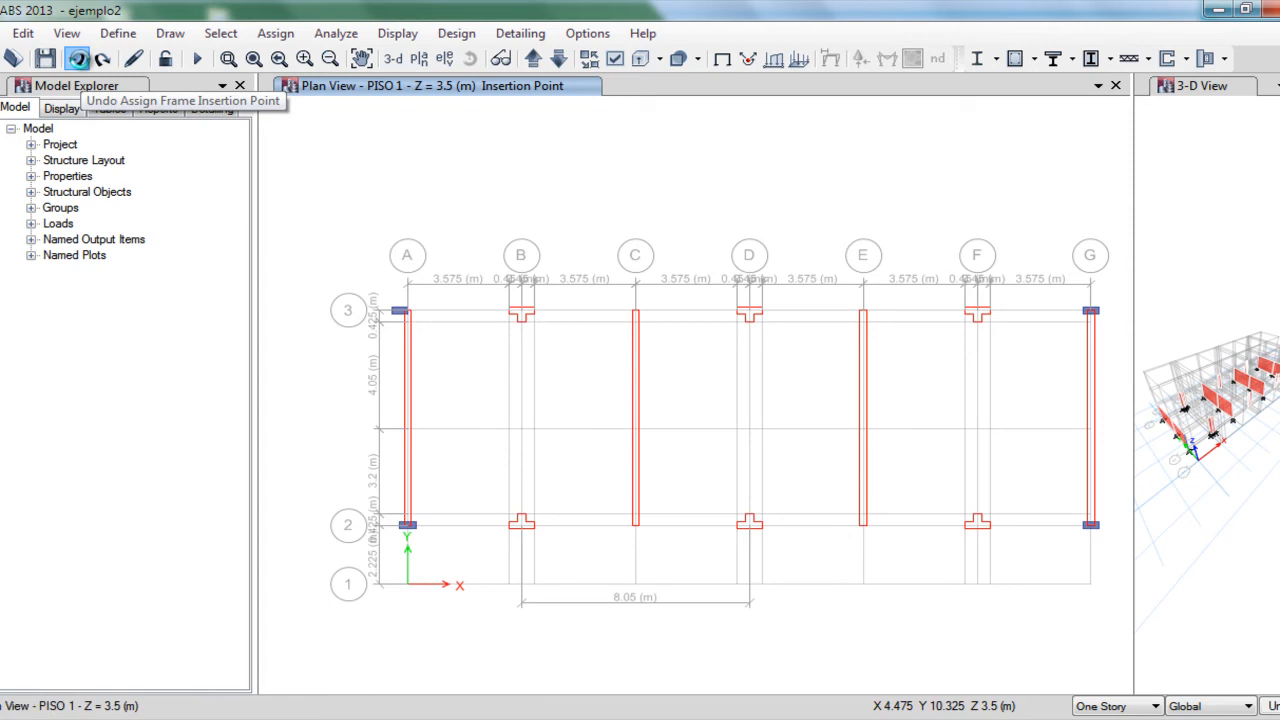
left_click(79, 58)
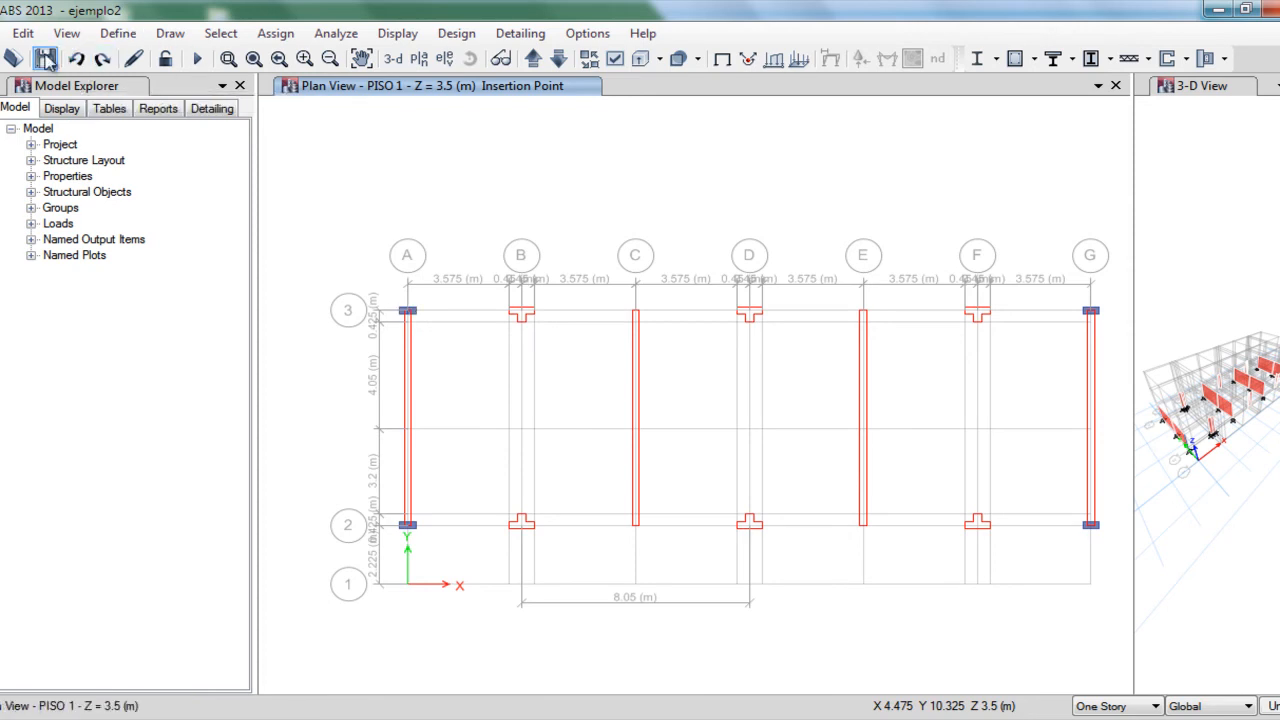
Step: Save the model and place COL25X90 columns at grid points C-3, C-2, E-3 and E-2
left_click(46, 58)
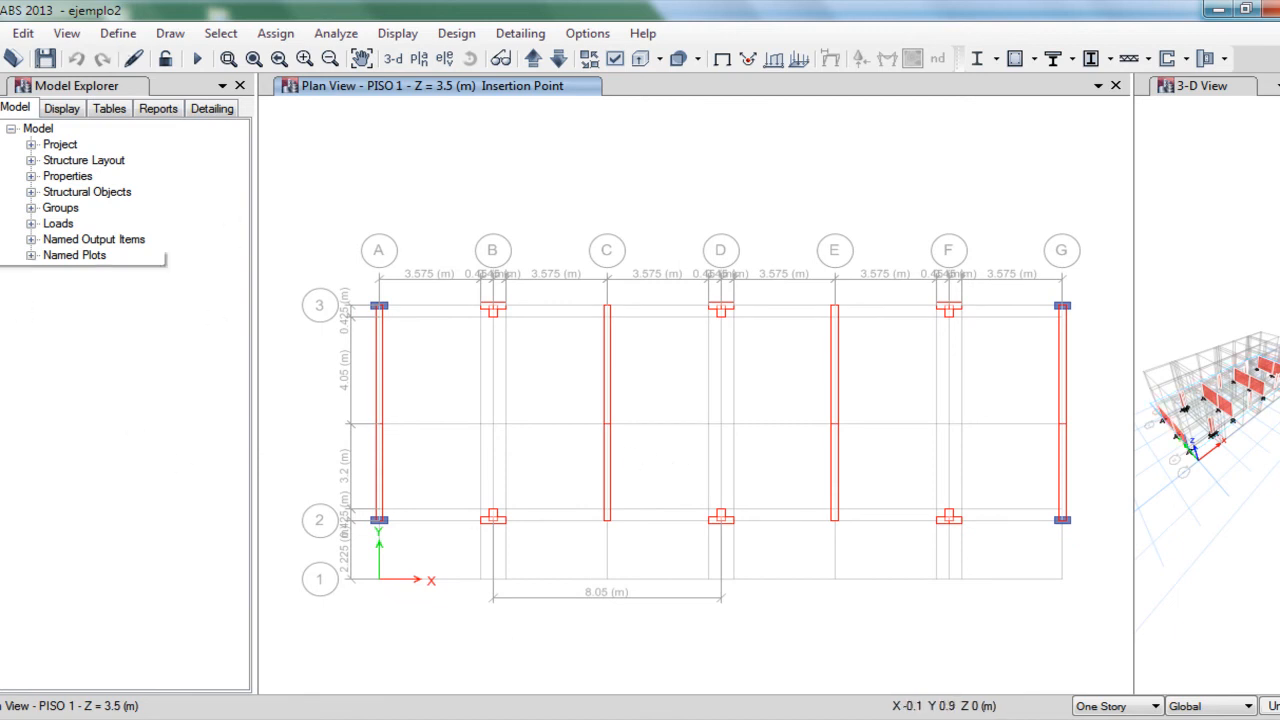
left_click(1, 238)
left_click(194, 572)
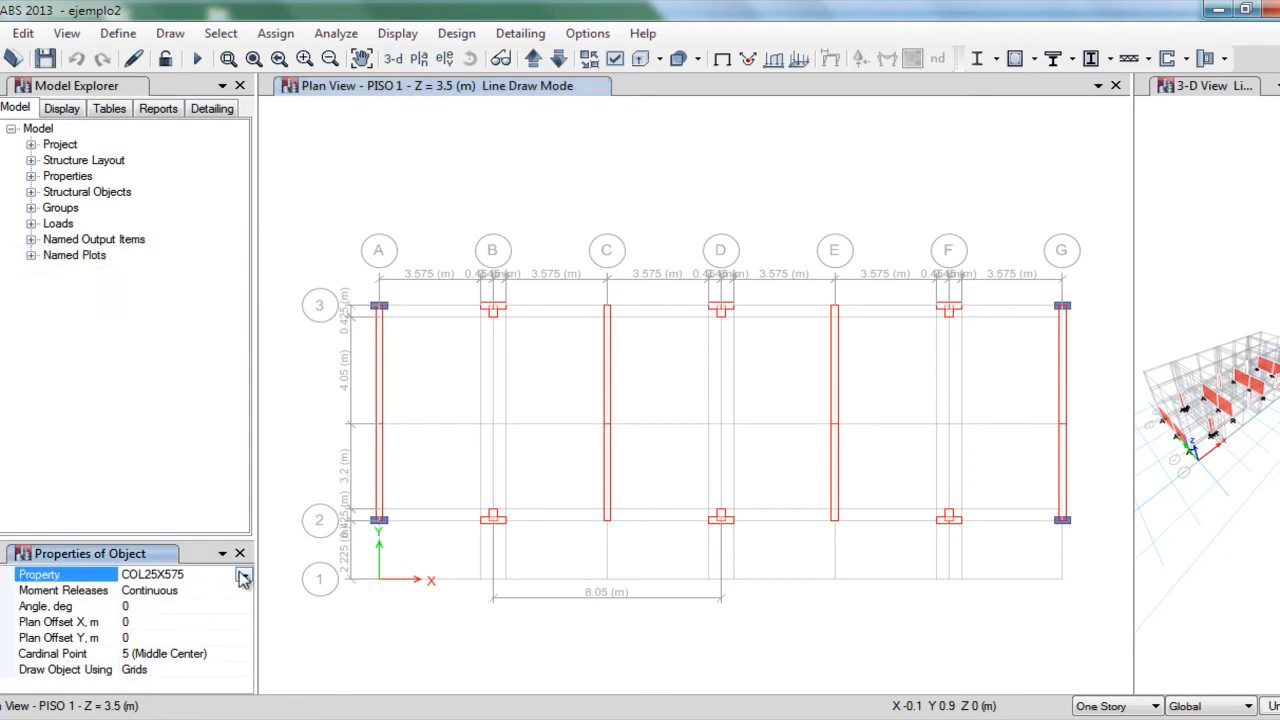
left_click(243, 575)
left_click(203, 598)
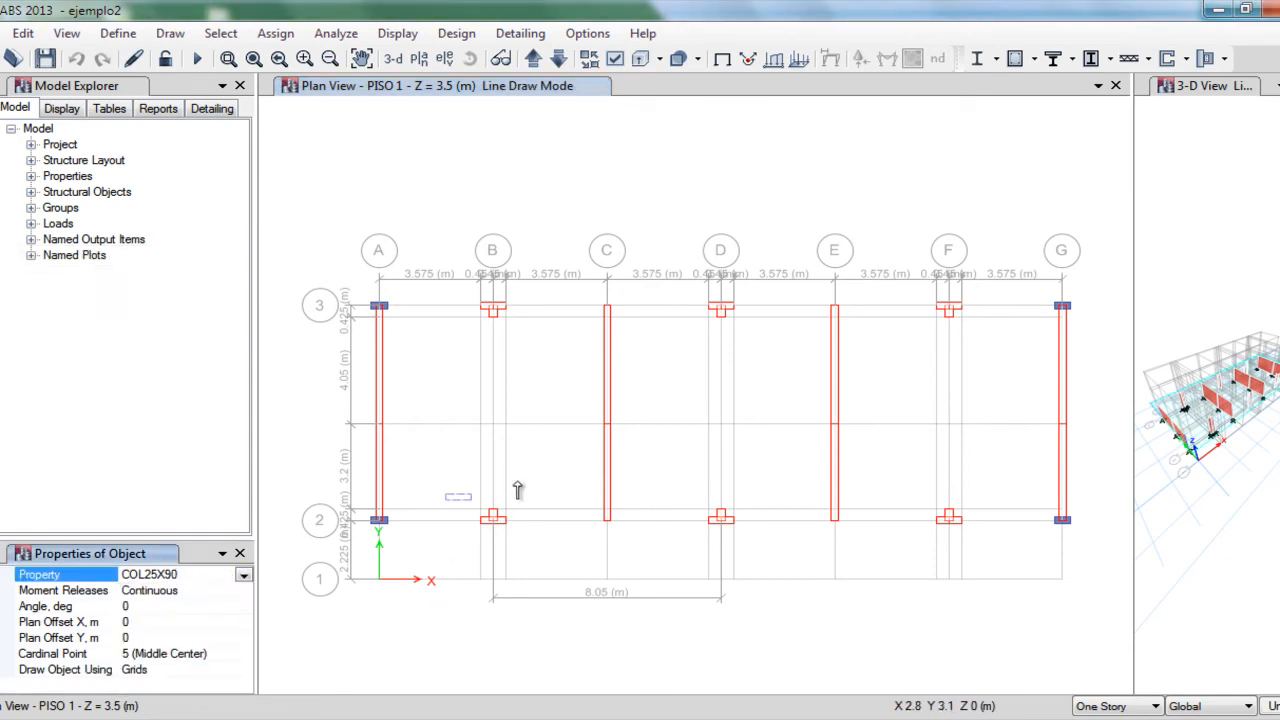
left_click(607, 309)
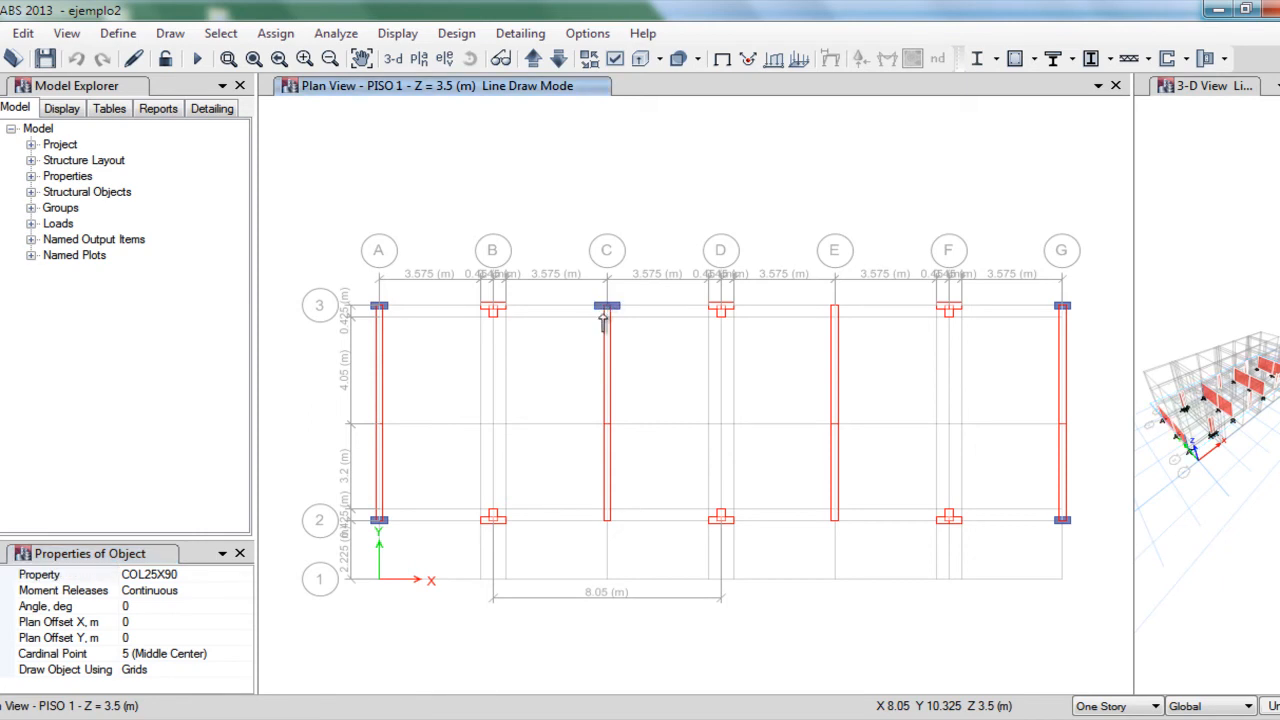
left_click(609, 522)
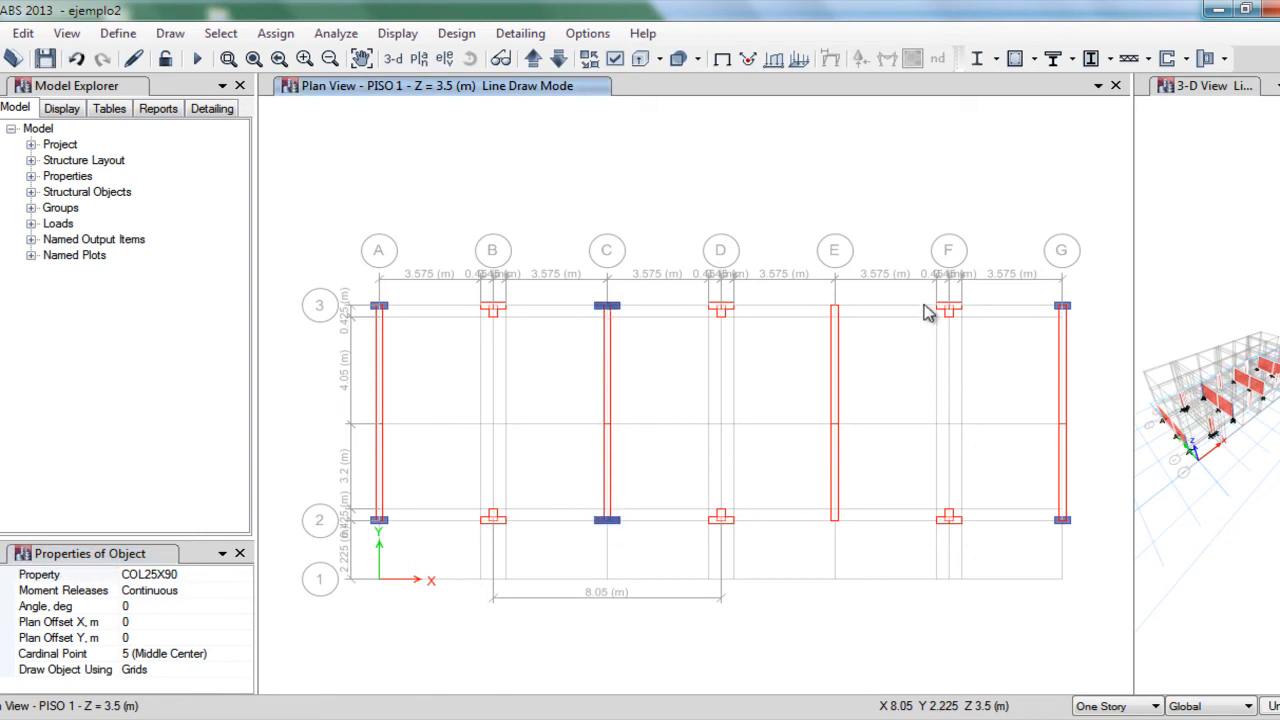
left_click(835, 312)
left_click(833, 530)
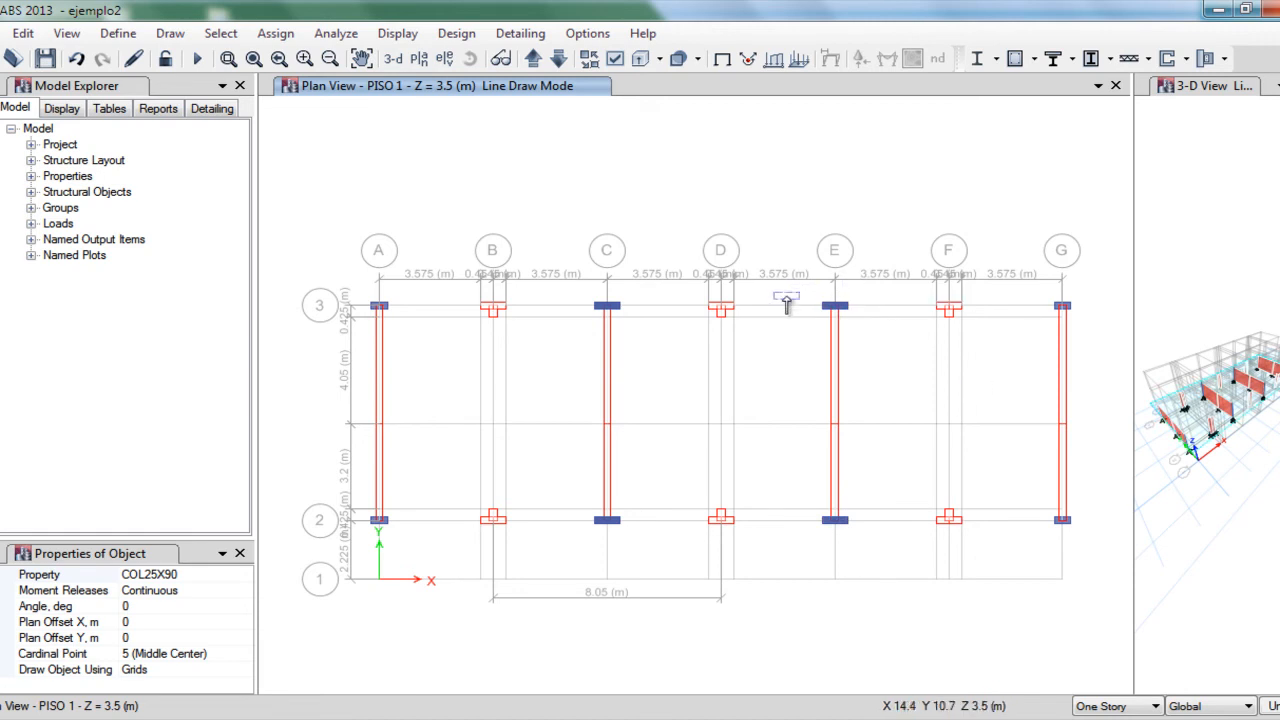
Step: Try COL25X90 columns on grids D and B at the Y 5.85 m grid line, and delete them
left_click(719, 428)
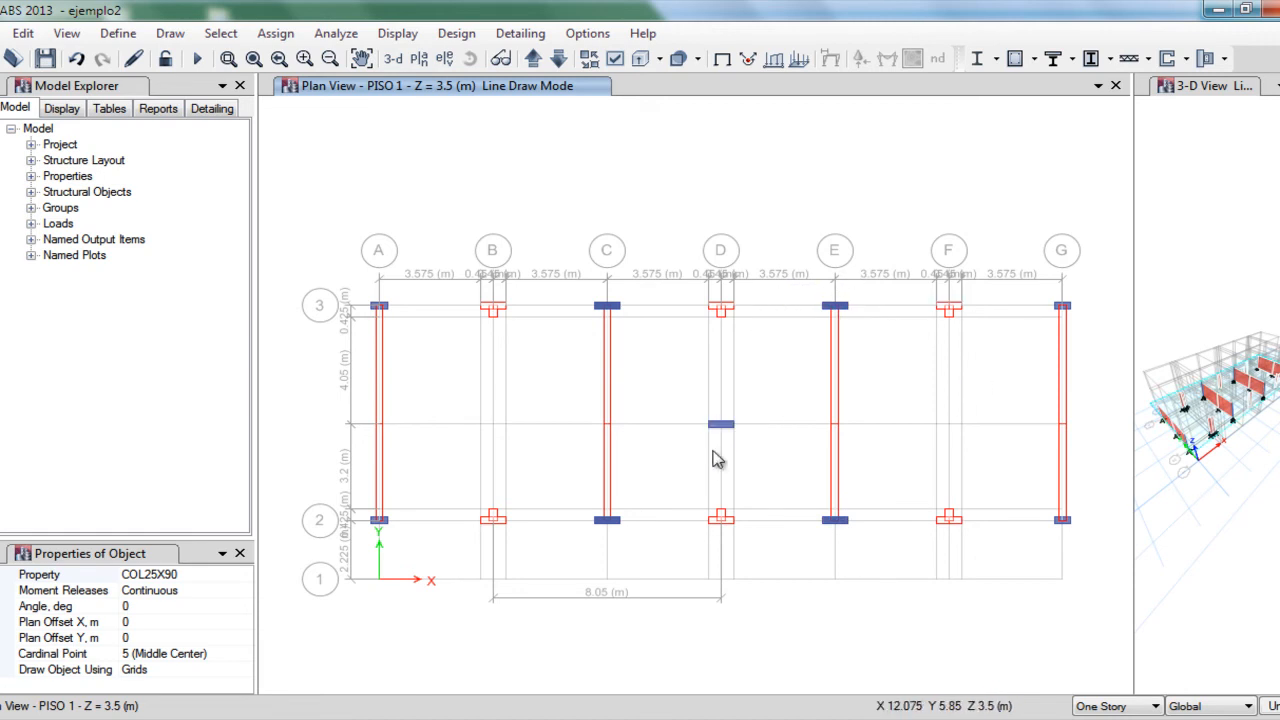
left_click(494, 426)
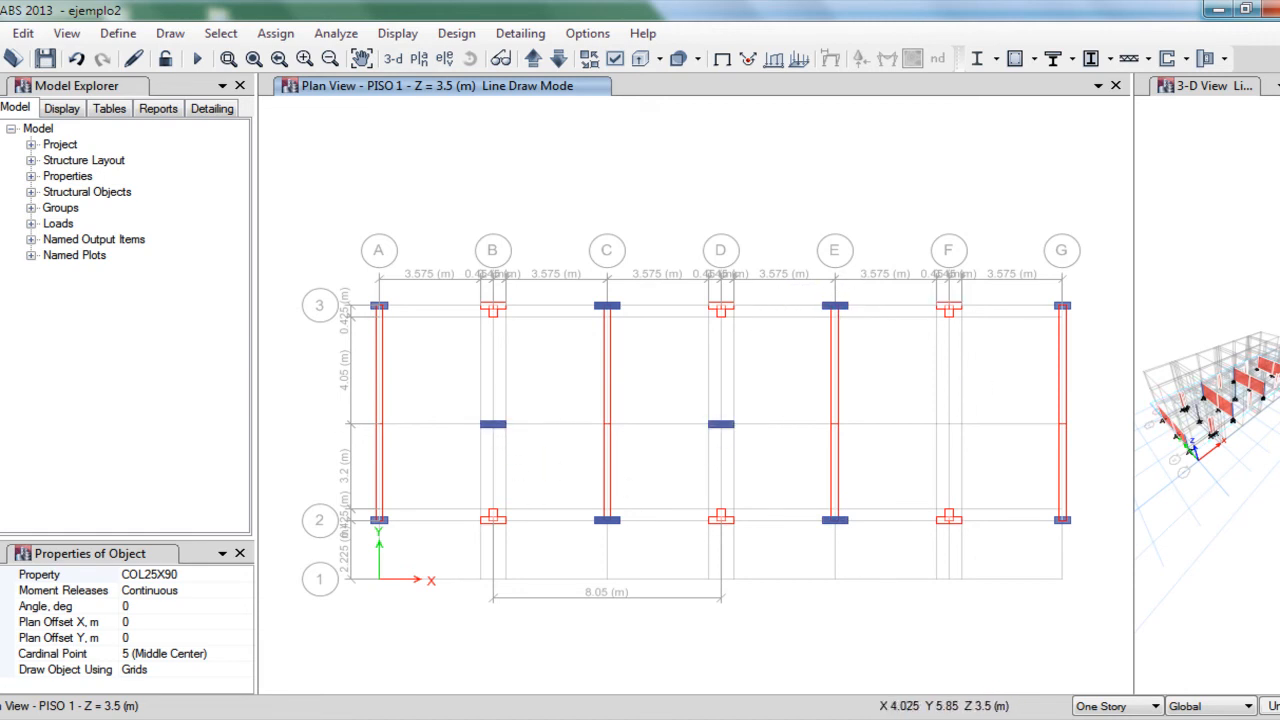
key("Escape")
left_click_drag(671, 400, 751, 449)
key("Delete")
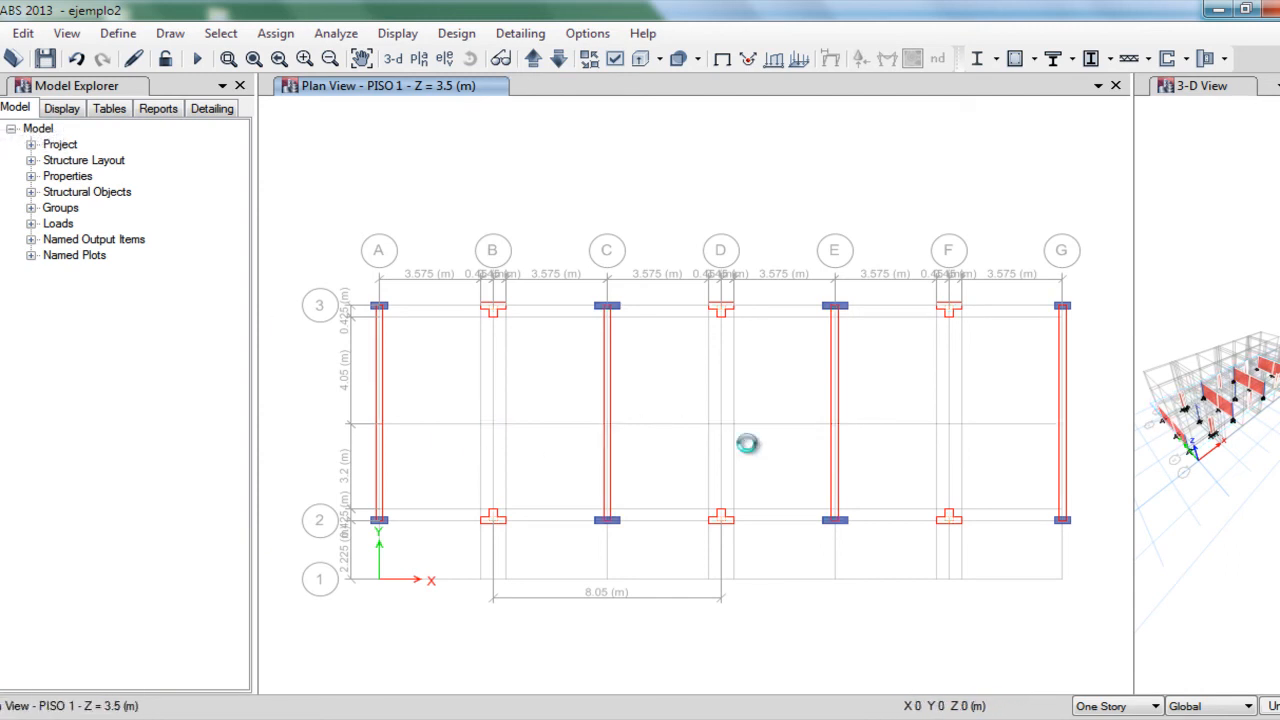
Step: Save the model and draw a VIGA25X50 frame beam along axis 3 from A-3 to the near edge of the T-shaped wall at B
left_click(48, 60)
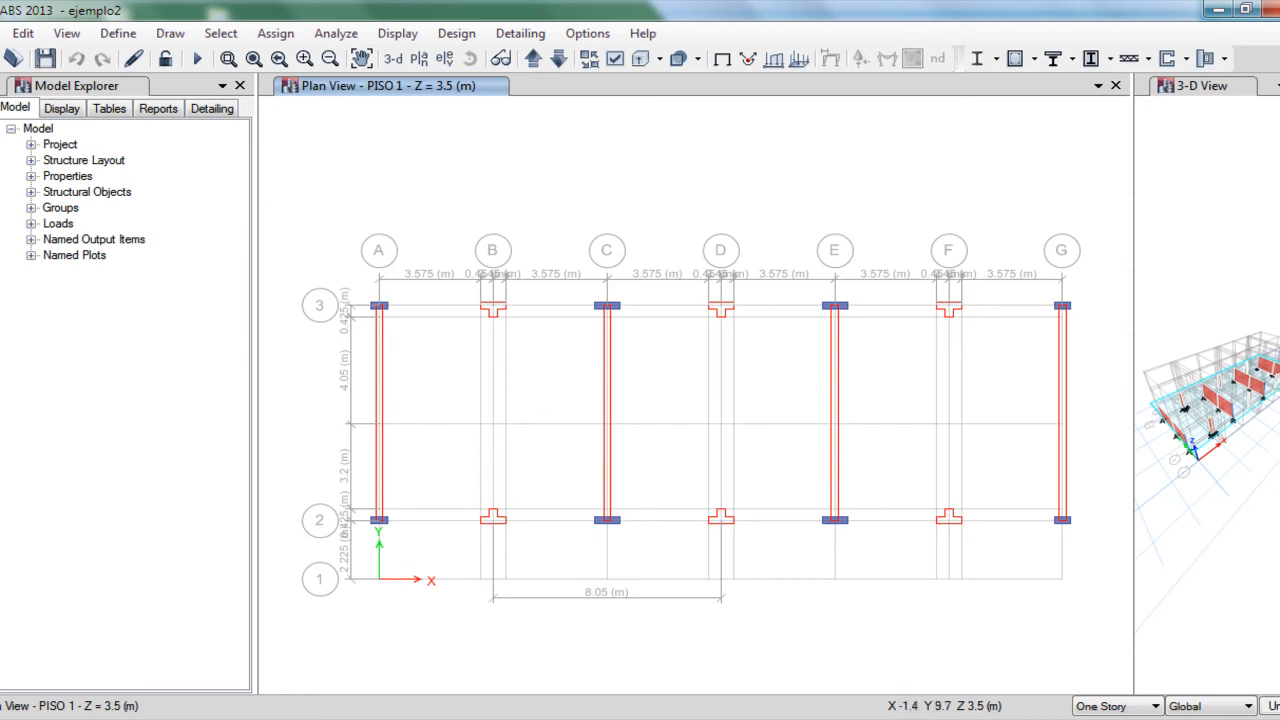
left_click(0, 174)
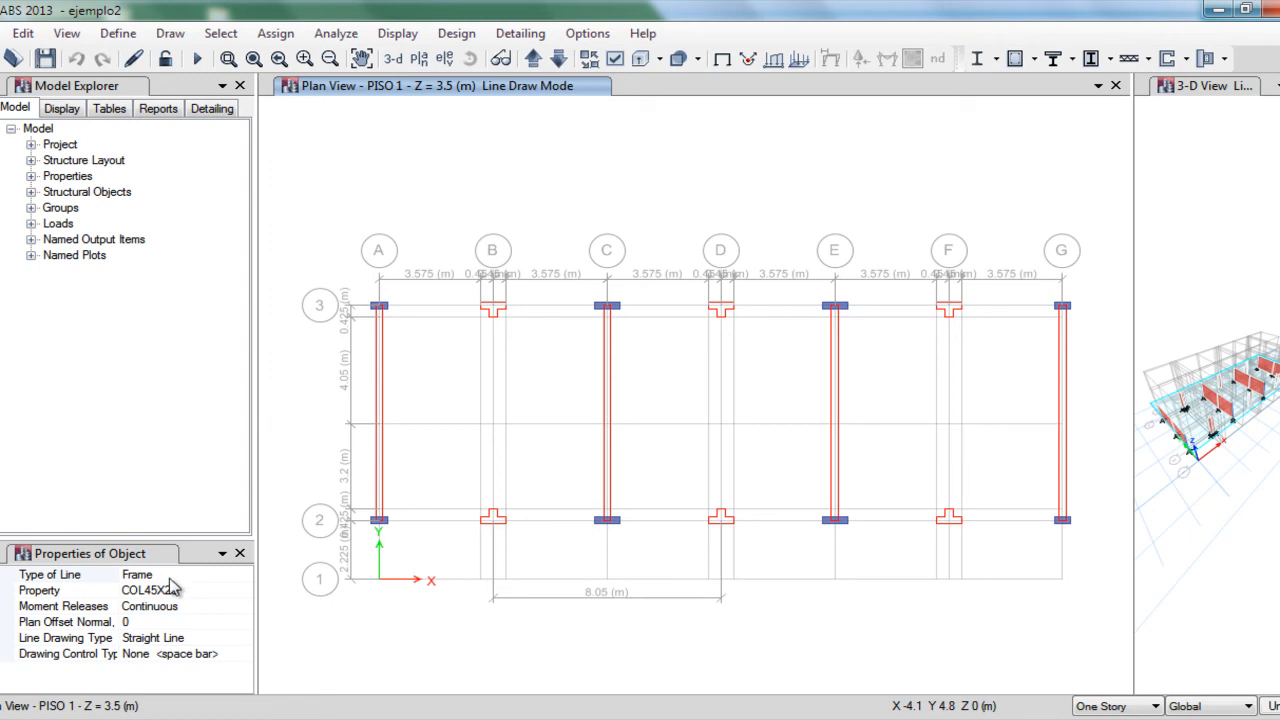
left_click(158, 590)
left_click(243, 591)
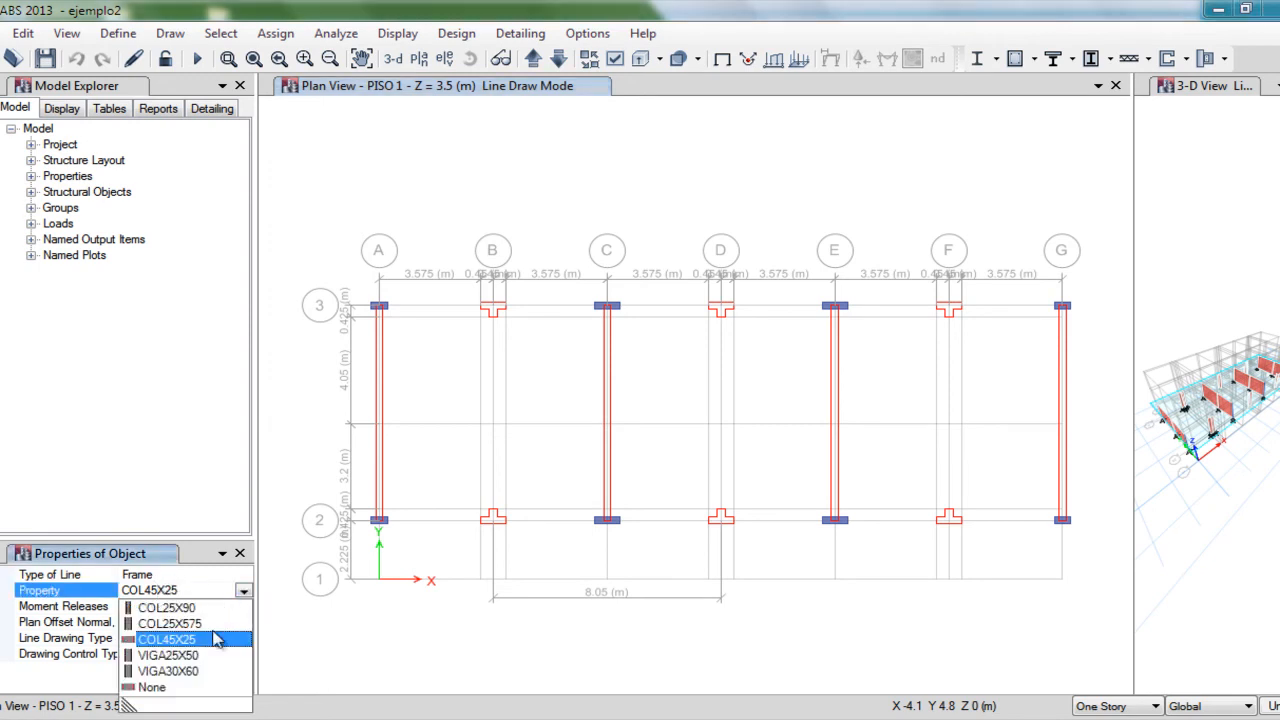
left_click(185, 655)
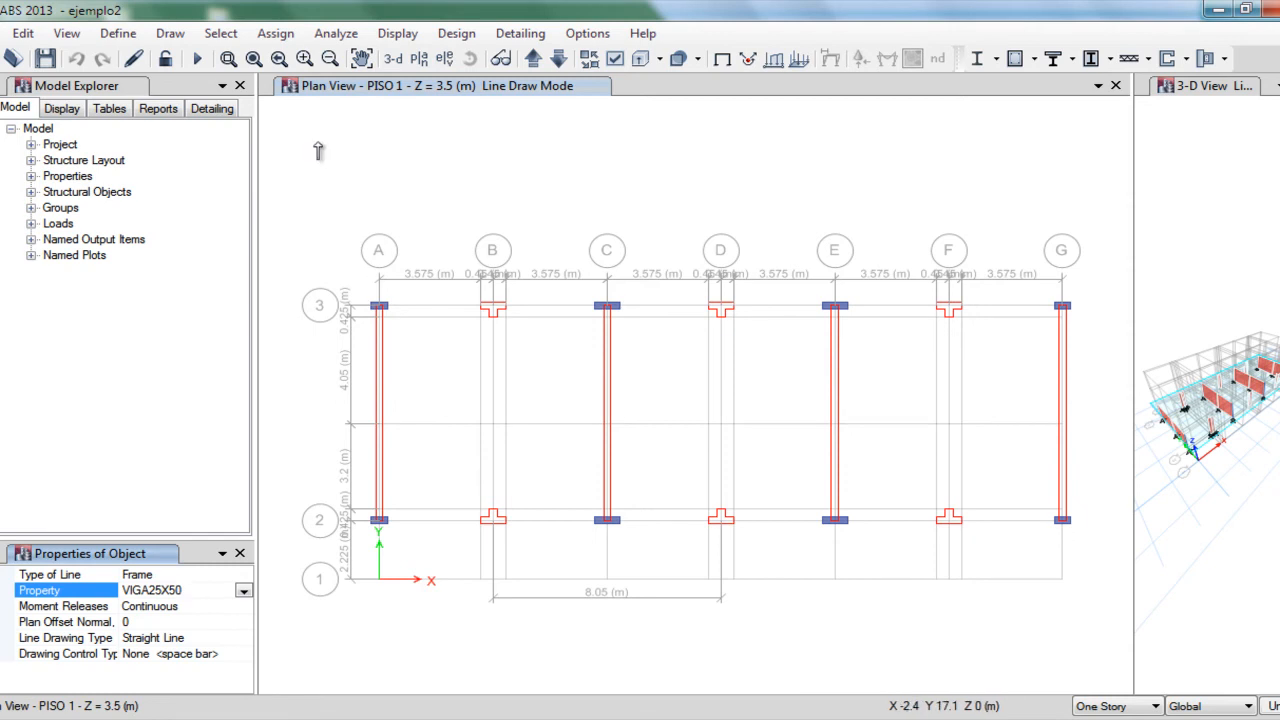
left_click(252, 58)
left_click_drag(341, 263, 578, 331)
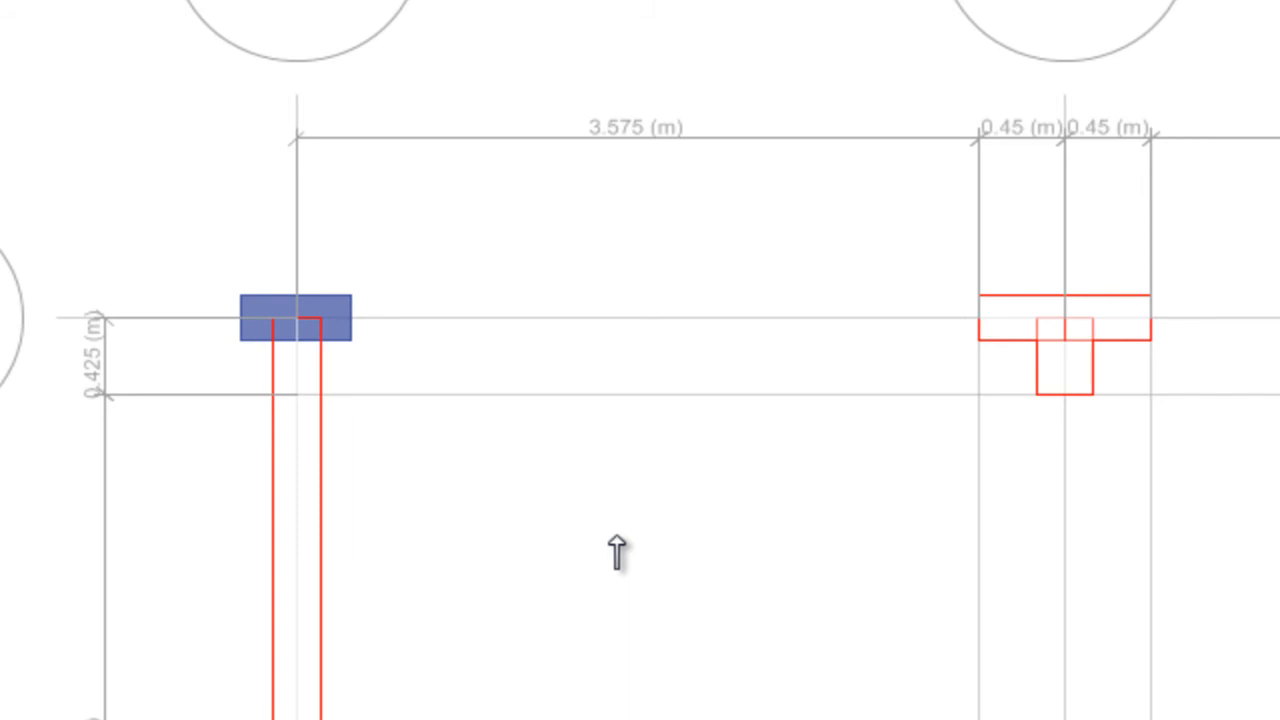
left_click(298, 320)
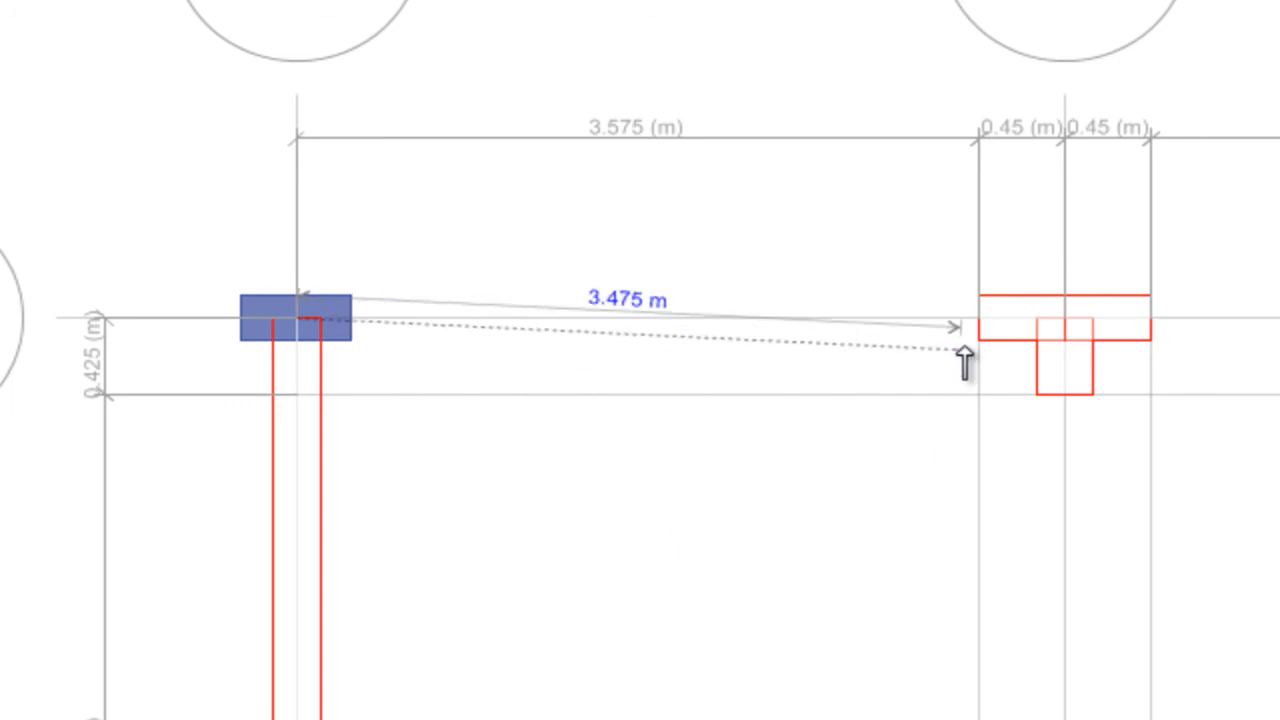
scroll(979, 322, "up", 5)
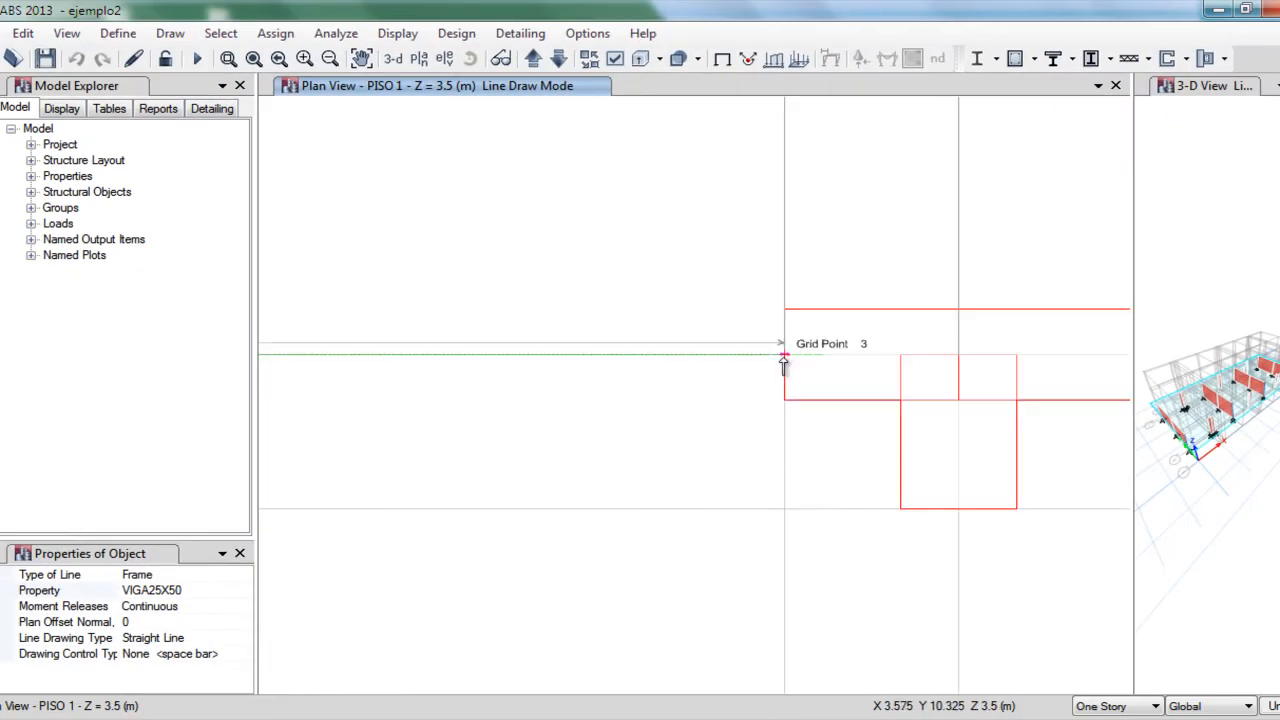
double_click(785, 355)
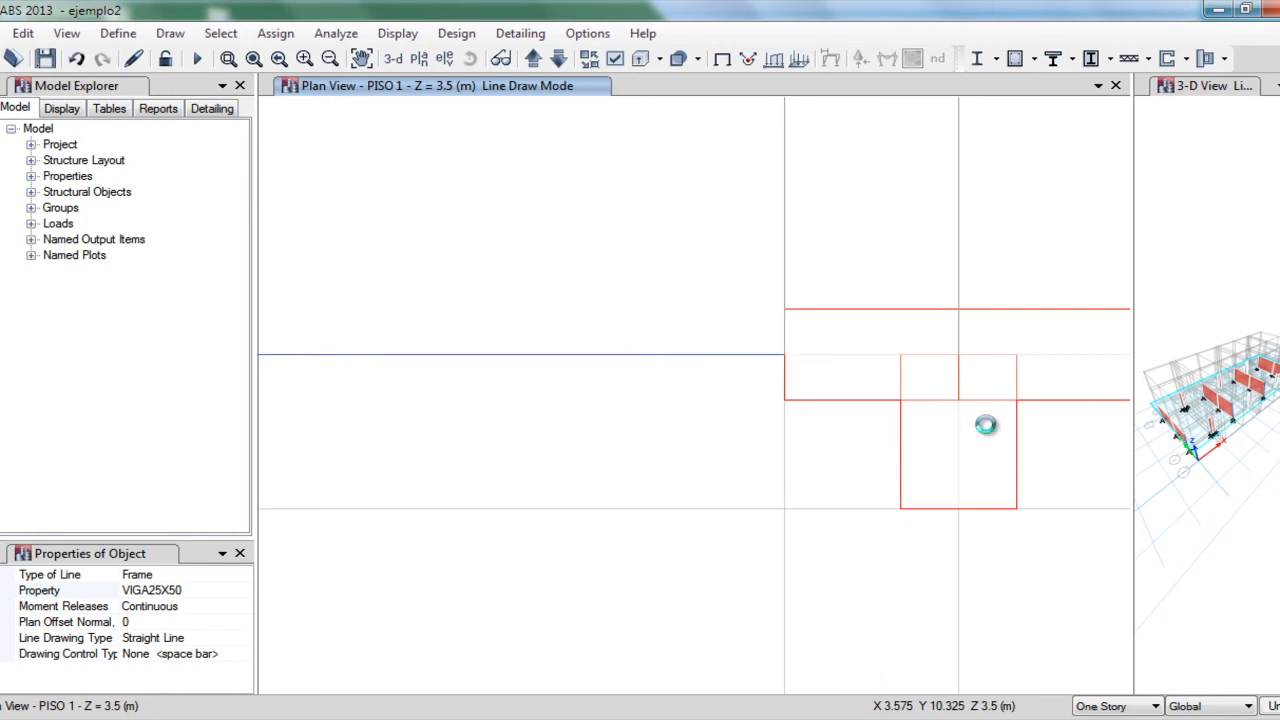
Step: Draw a VIGA25X50 beam along axis 3 from the far edge of the T-shaped wall at B to column C-3
middle_click_drag(1044, 433, 457, 446)
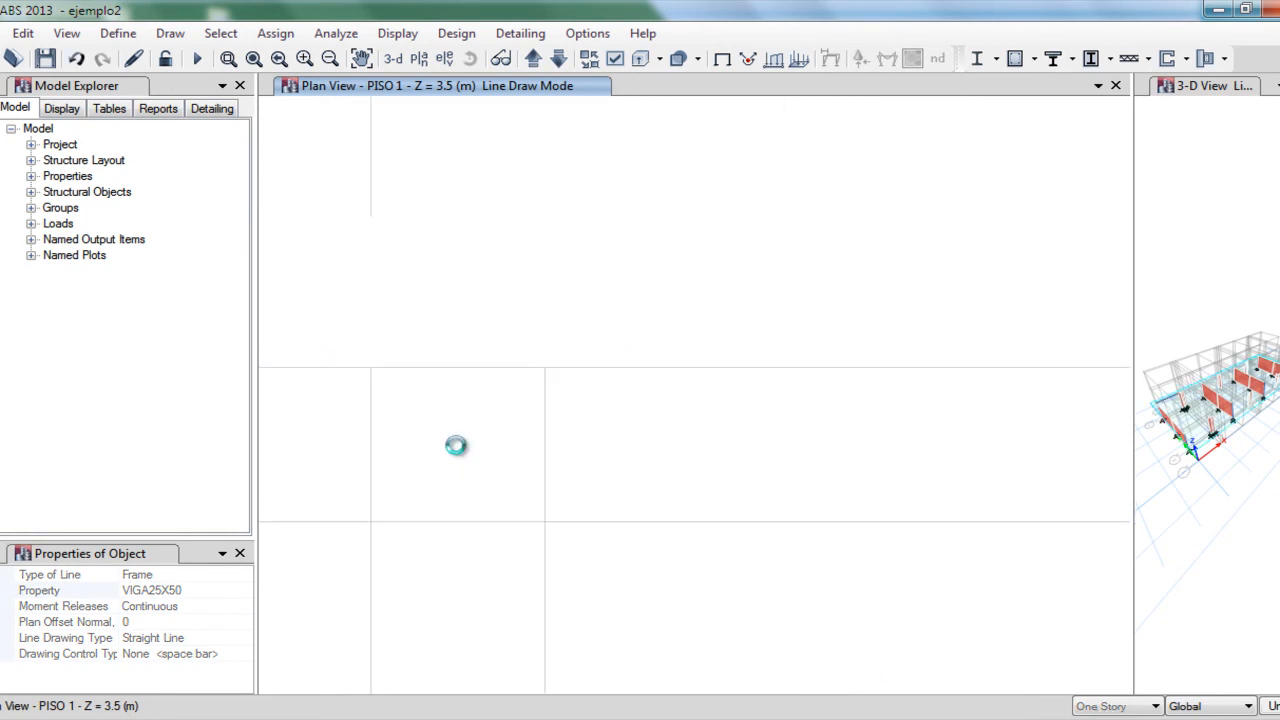
left_click(548, 369)
scroll(783, 378, "down", 5)
scroll(783, 387, "down", 5)
scroll(857, 394, "up", 8)
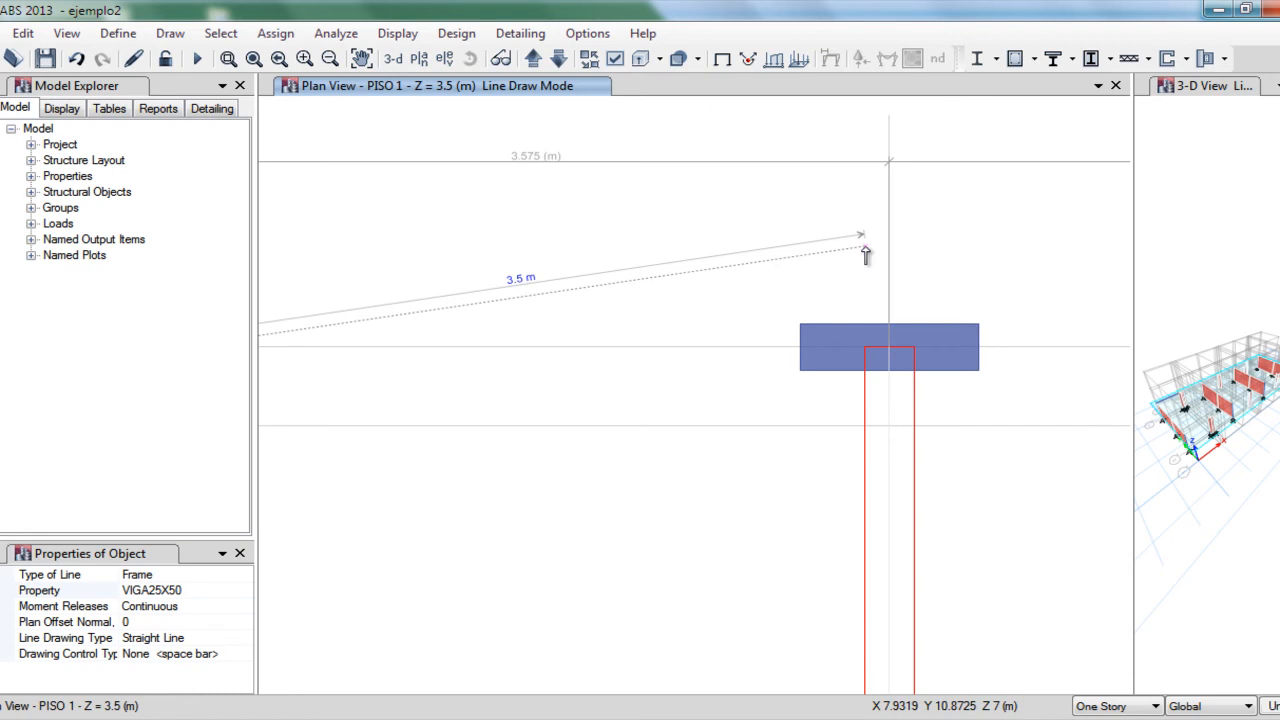
left_click(888, 348)
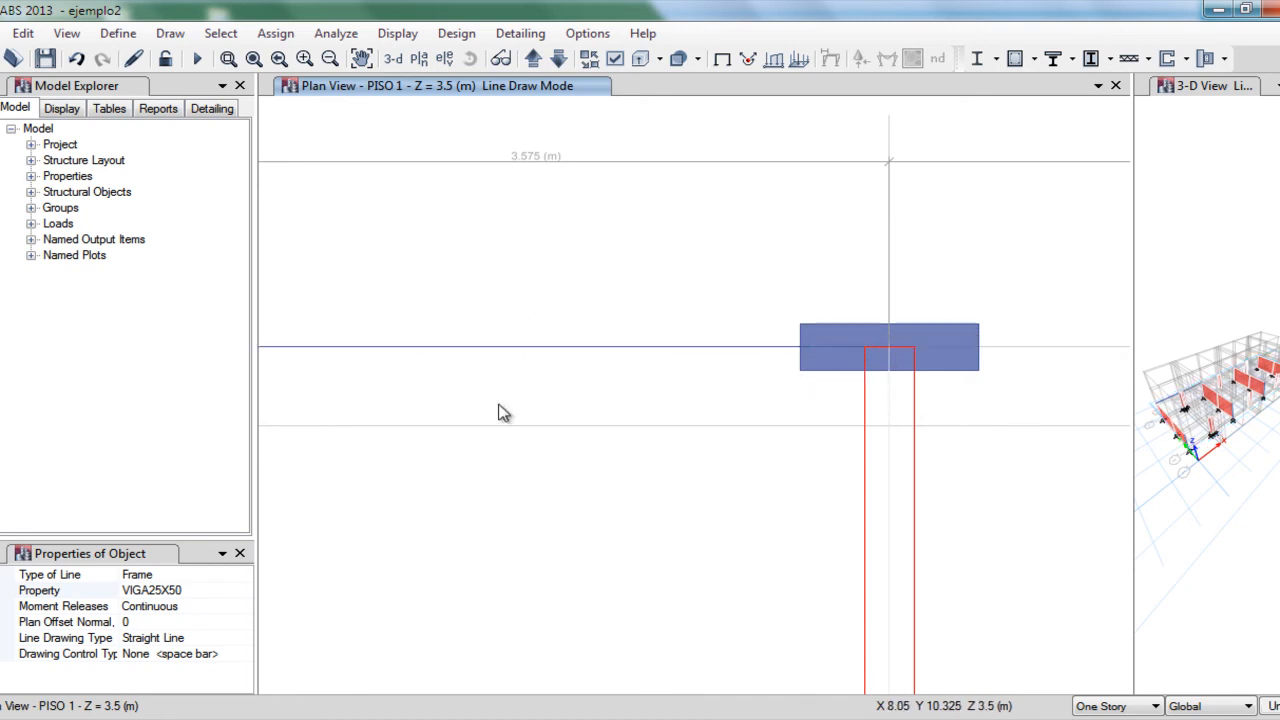
Step: Draw VIGA25X50 beams along axis 3 from C-3 to the T-shaped wall at D and from its far edge to E-3
middle_click_drag(956, 396, 347, 408)
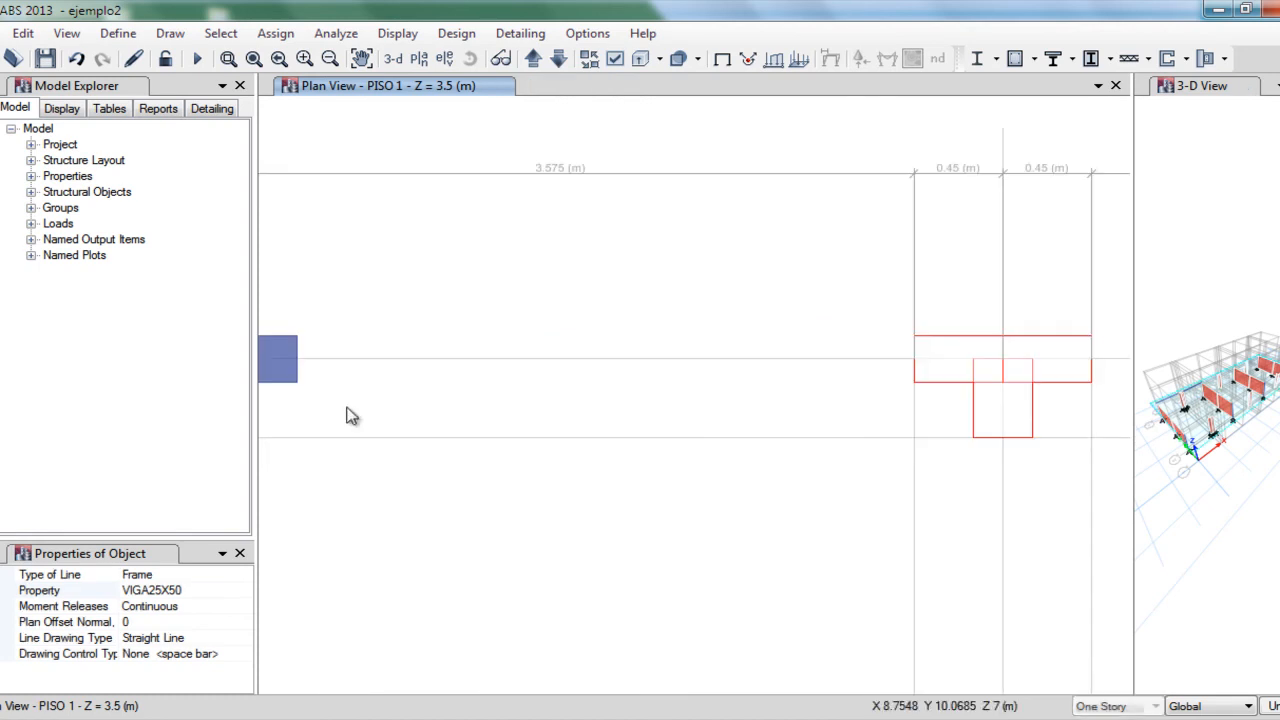
double_click(912, 358)
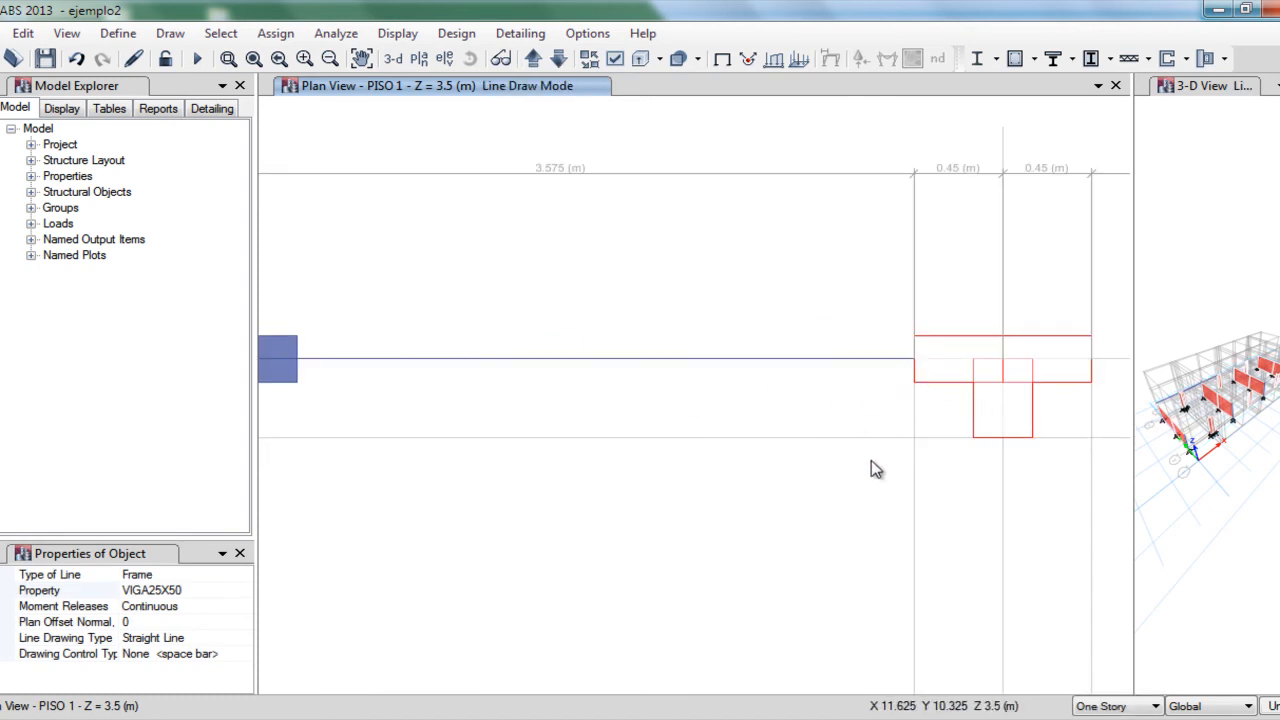
left_click(917, 368)
right_click(735, 475)
middle_click_drag(1050, 410, 536, 413)
left_click(578, 366)
middle_click_drag(914, 423, 631, 423)
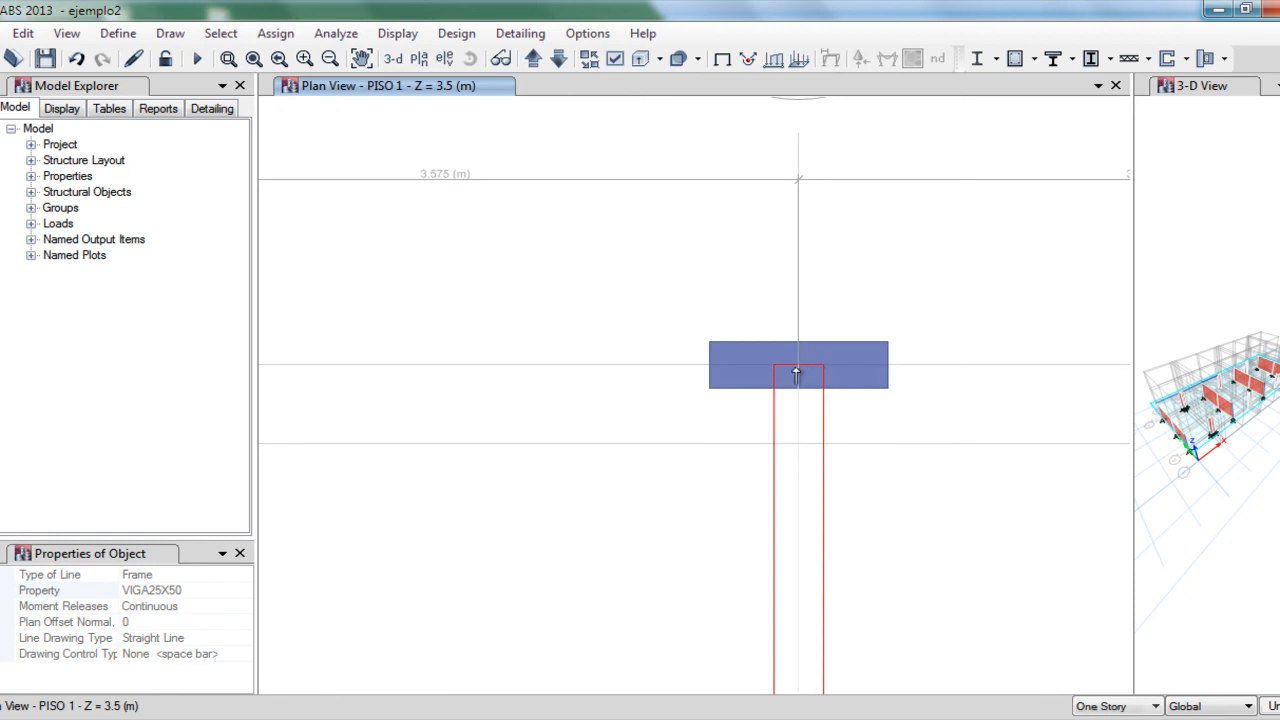
left_click(798, 366)
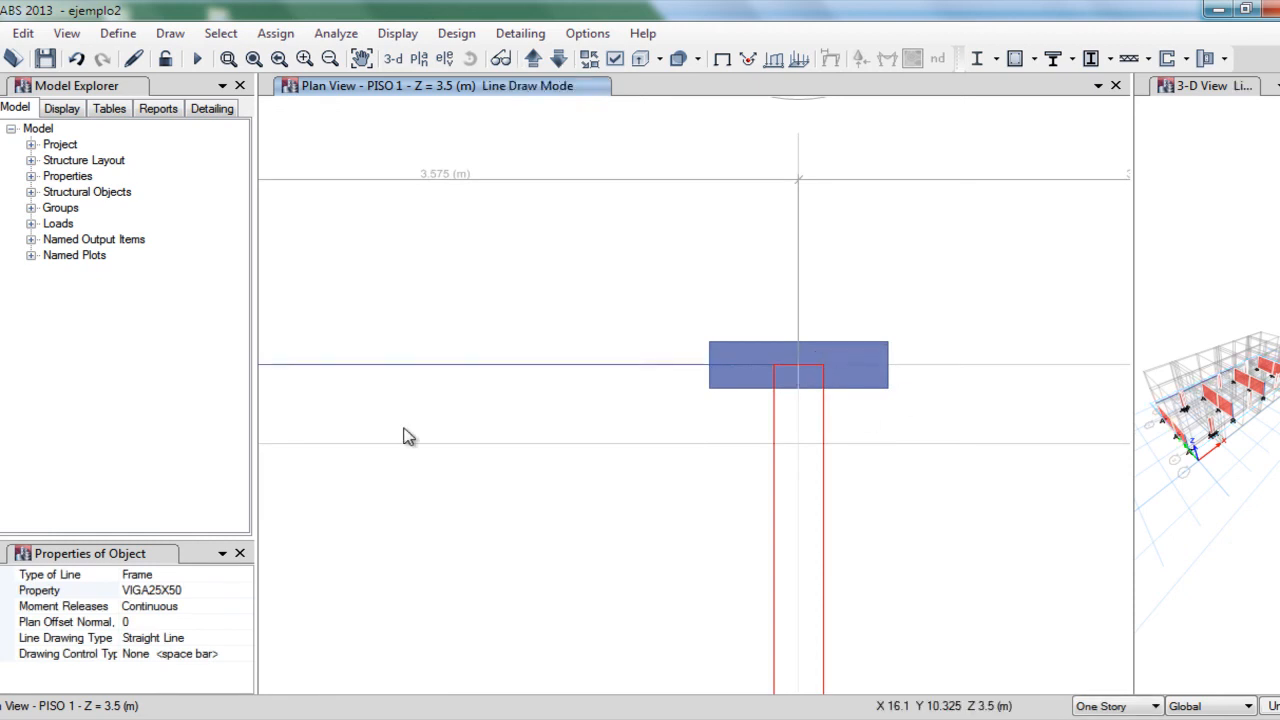
Step: Draw VIGA25X50 beams along axis 3 from E-3 to the T-shaped wall at F and from its far edge to G-3
middle_click_drag(689, 457, 808, 452)
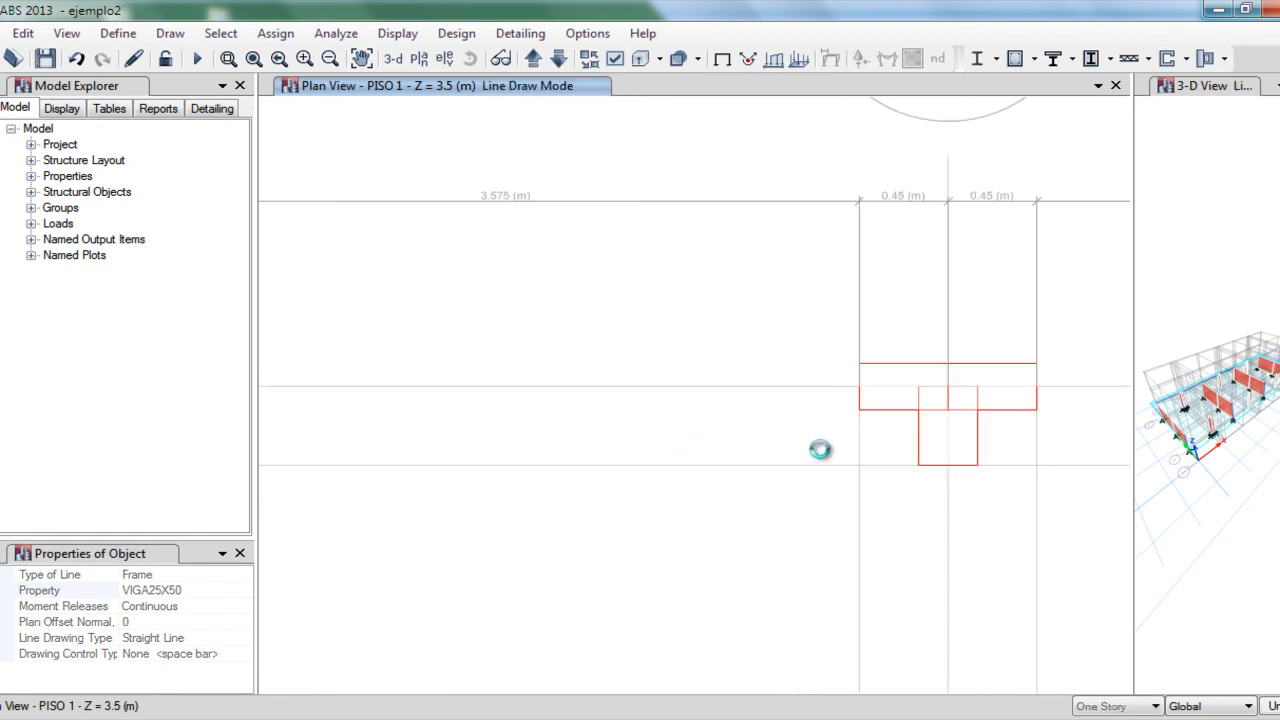
left_click(859, 388)
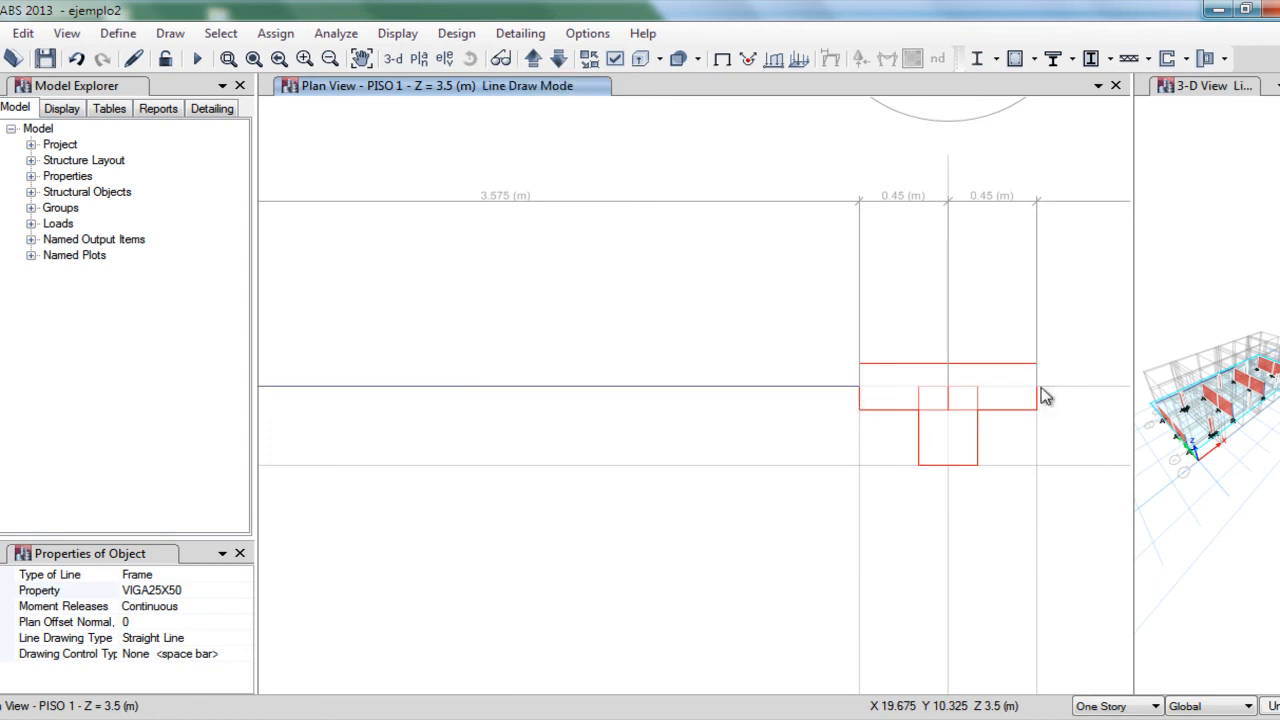
key("Escape")
left_click(427, 490)
middle_click_drag(1049, 506, 737, 452)
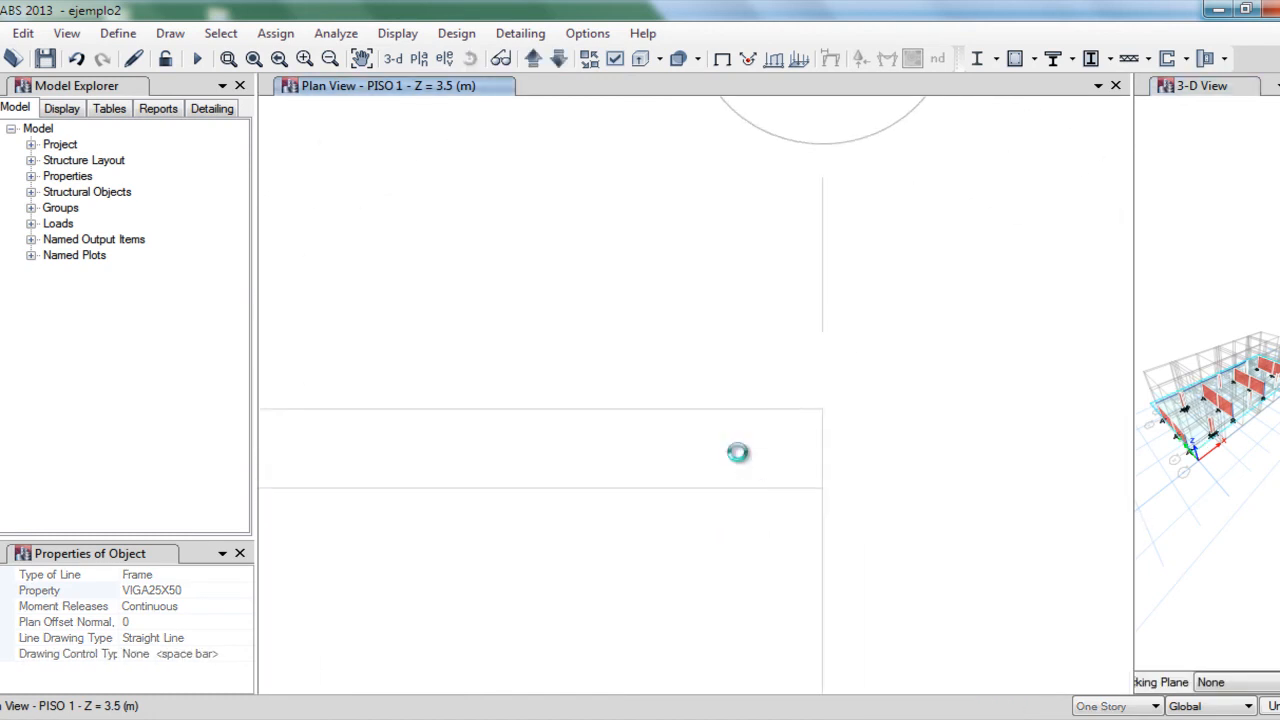
left_click(821, 412)
Step: Draw VIGA25X50 beams along axis 2 from A-2 to the T-shaped wall at B and from its far edge to C-2
left_click(254, 60)
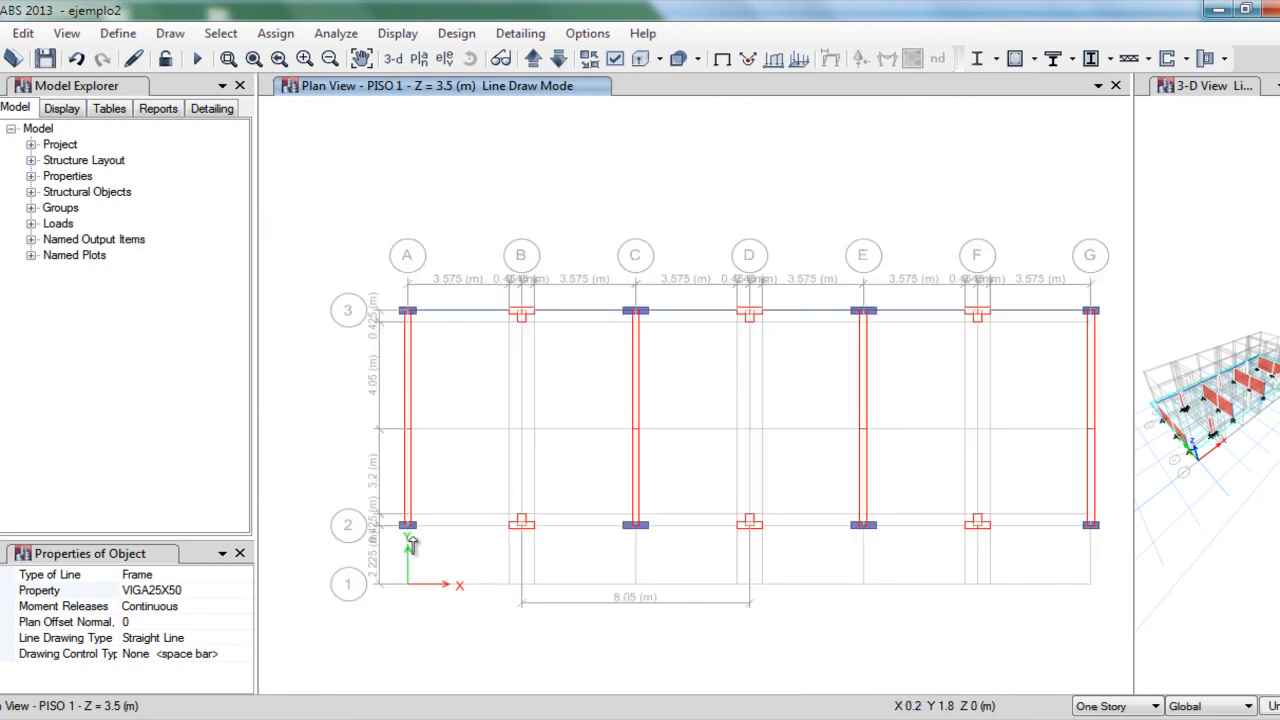
scroll(414, 543, "up", 3)
scroll(414, 540, "up", 2)
left_click(368, 424)
middle_click_drag(854, 442, 373, 424)
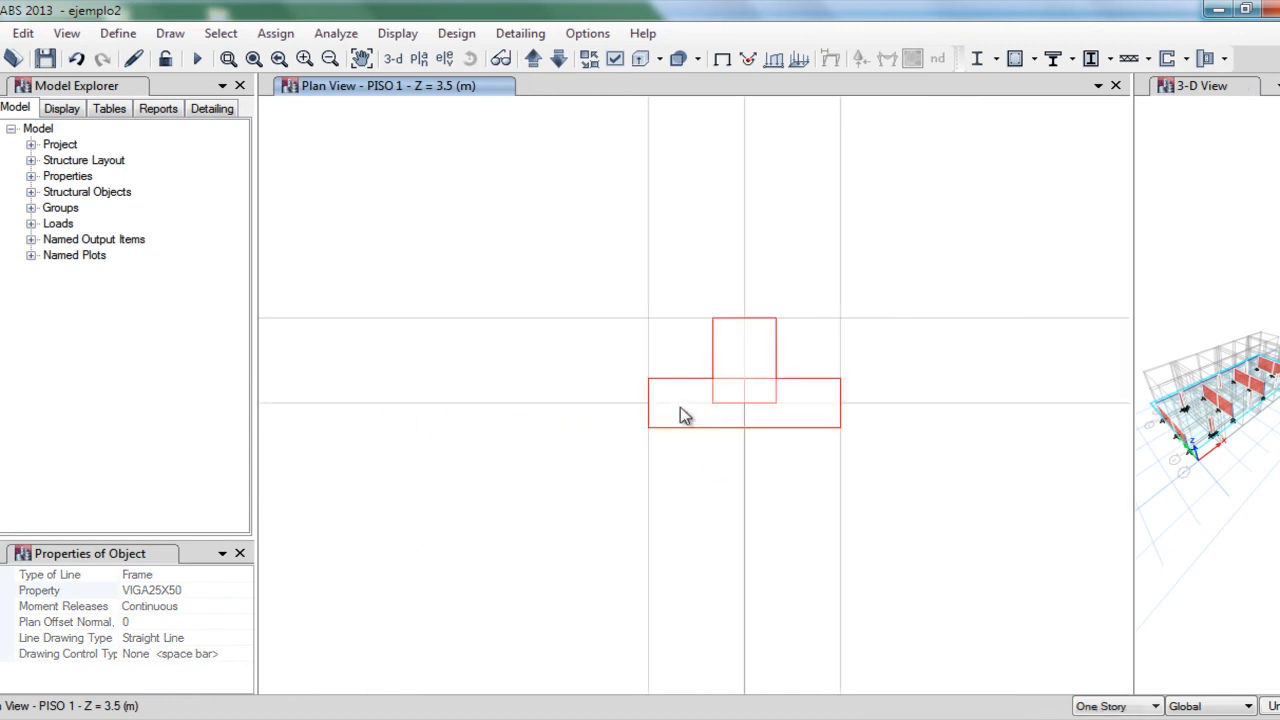
double_click(648, 403)
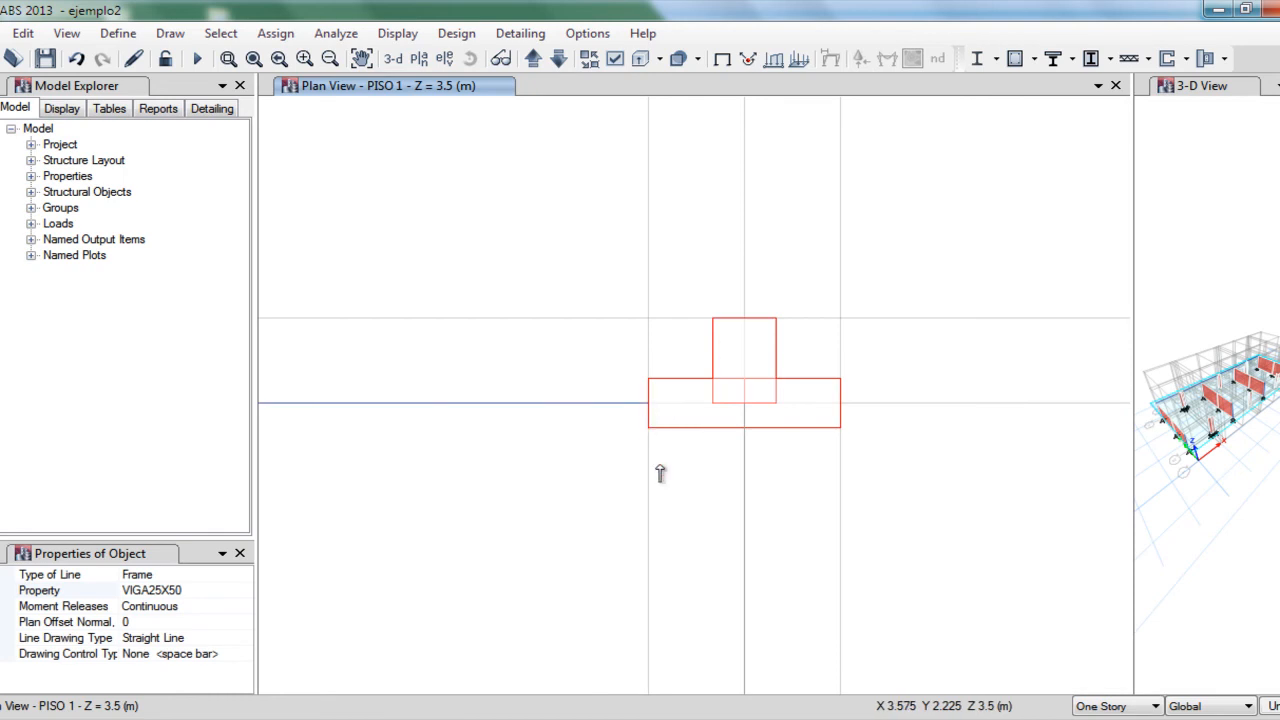
left_click(842, 405)
scroll(808, 440, "down", 3)
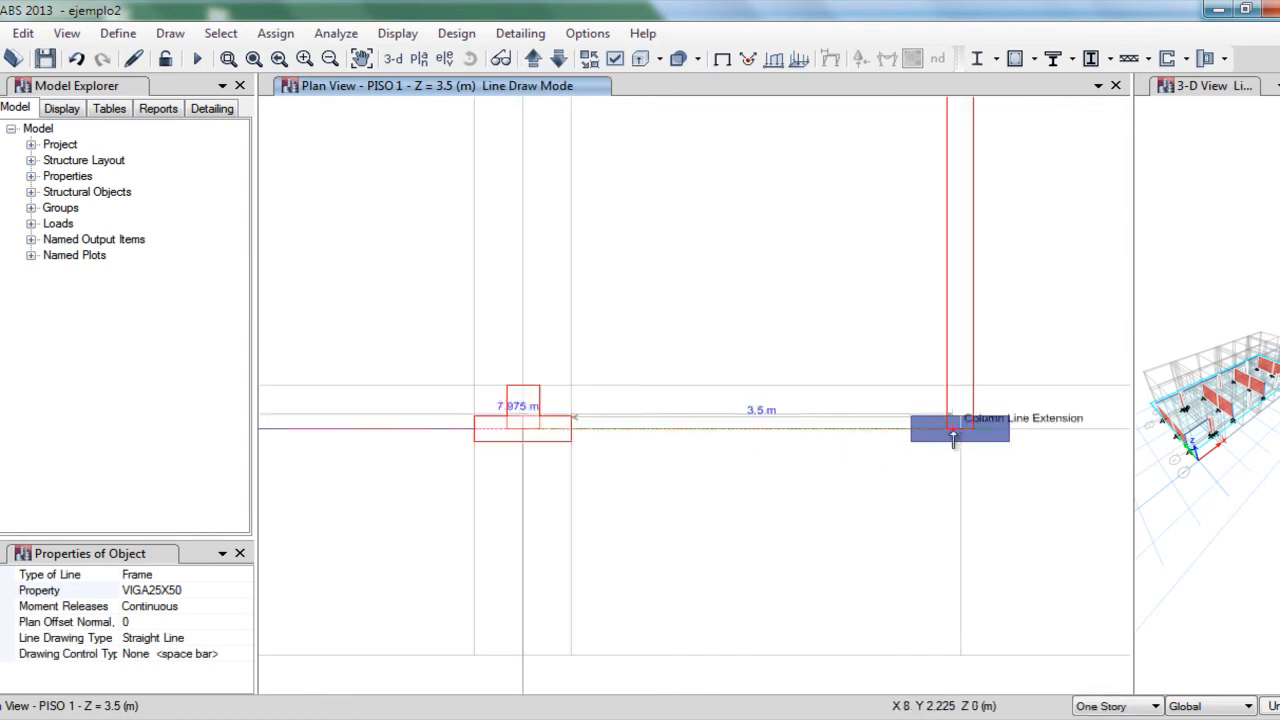
left_click(960, 428)
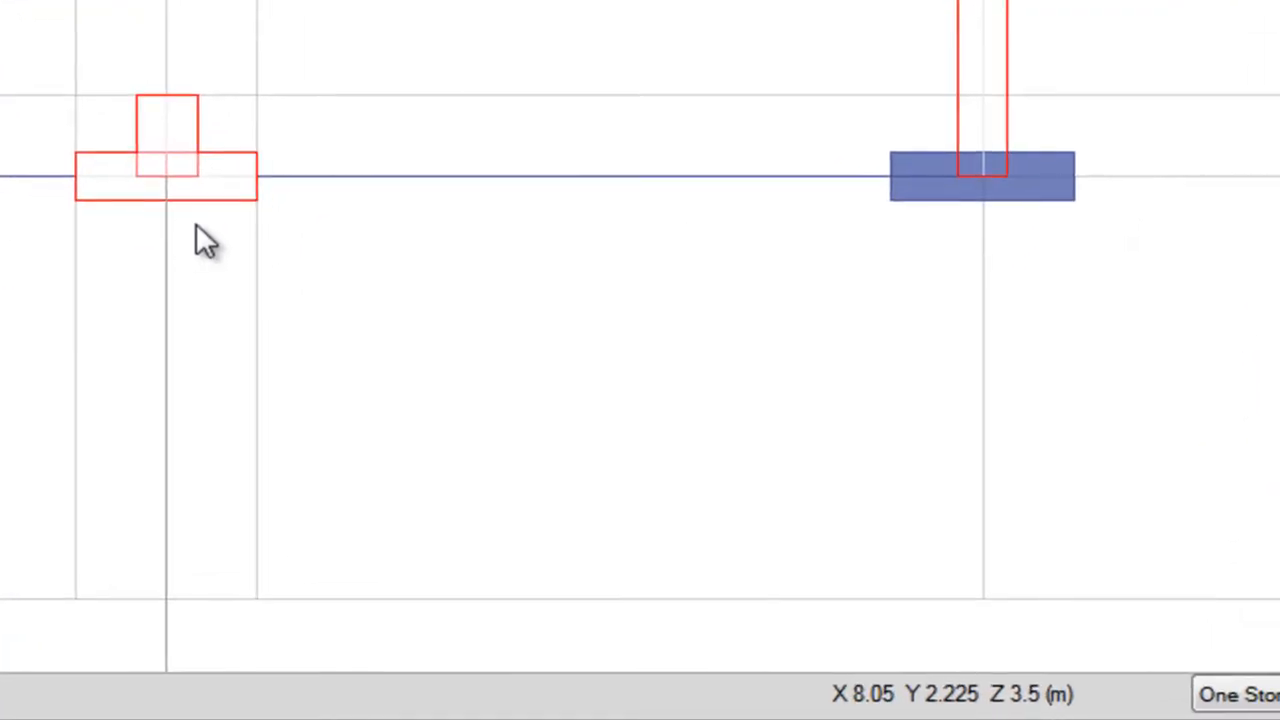
Step: Draw VIGA25X50 beams along axis 2 from C-2 to the T-shaped wall at D and from its far edge to E-2
middle_click_drag(412, 237, 412, 238)
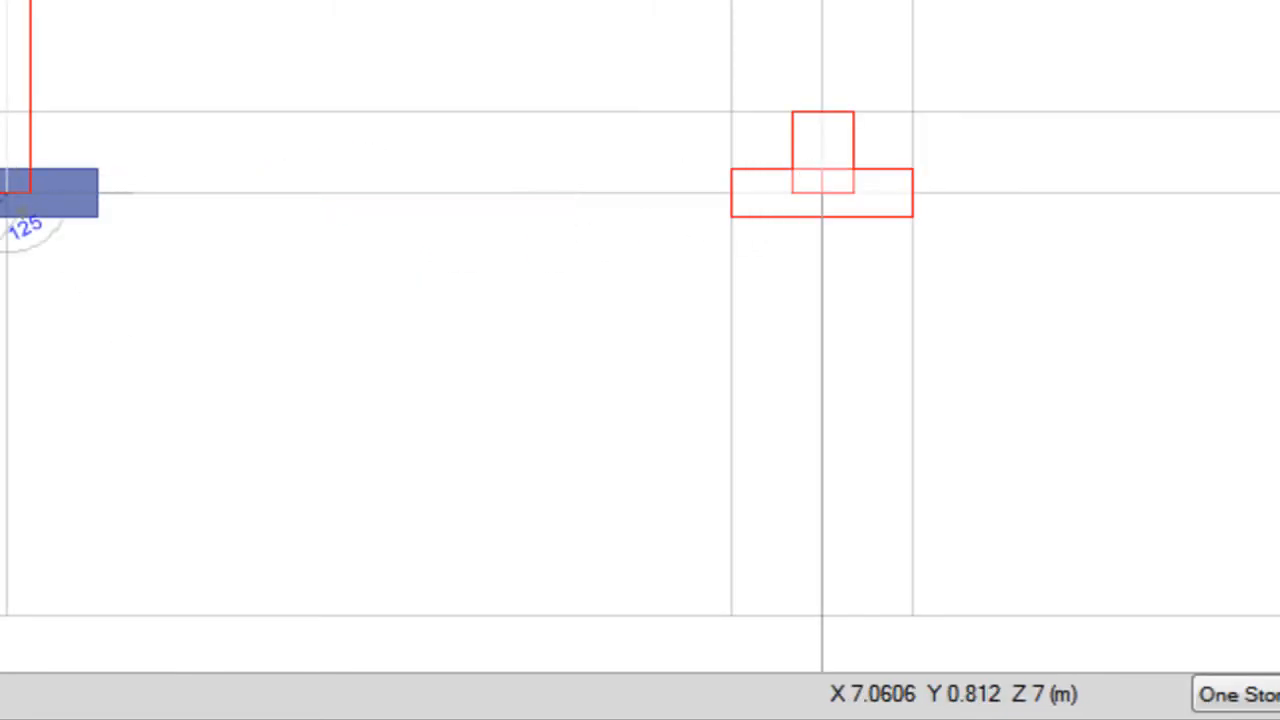
left_click(728, 193)
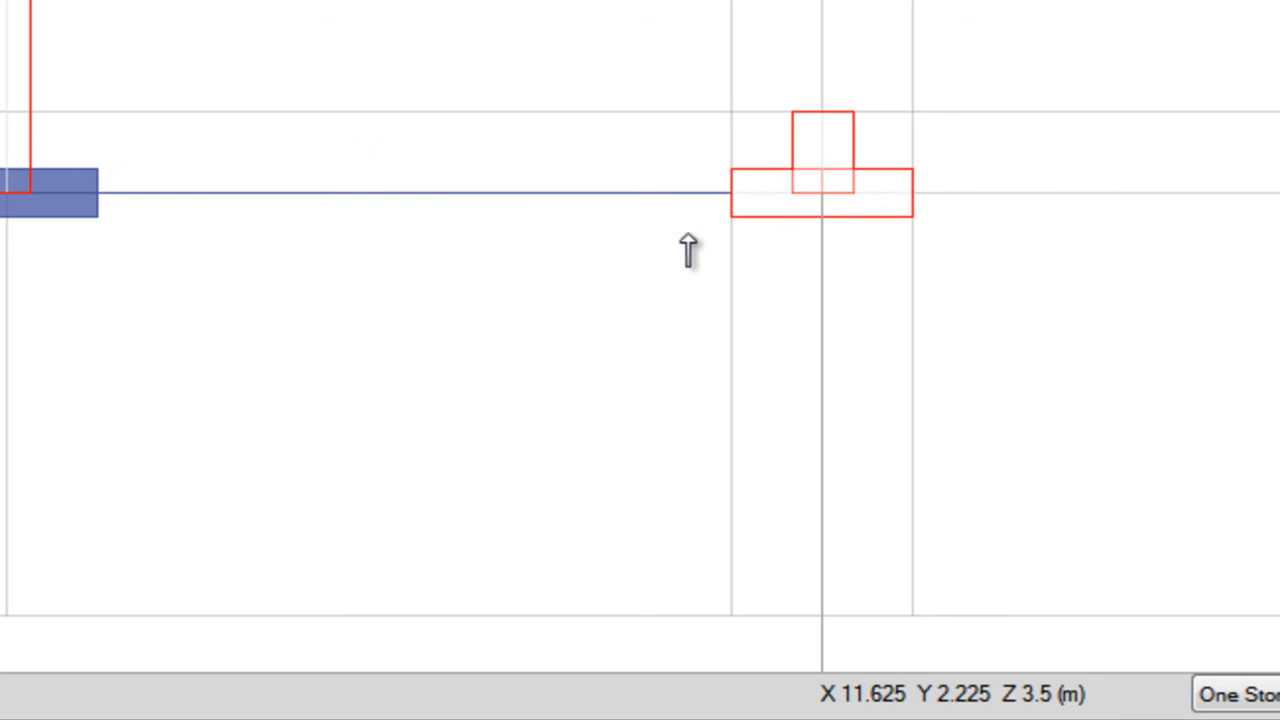
left_click(914, 196)
middle_click_drag(1014, 325, 143, 346)
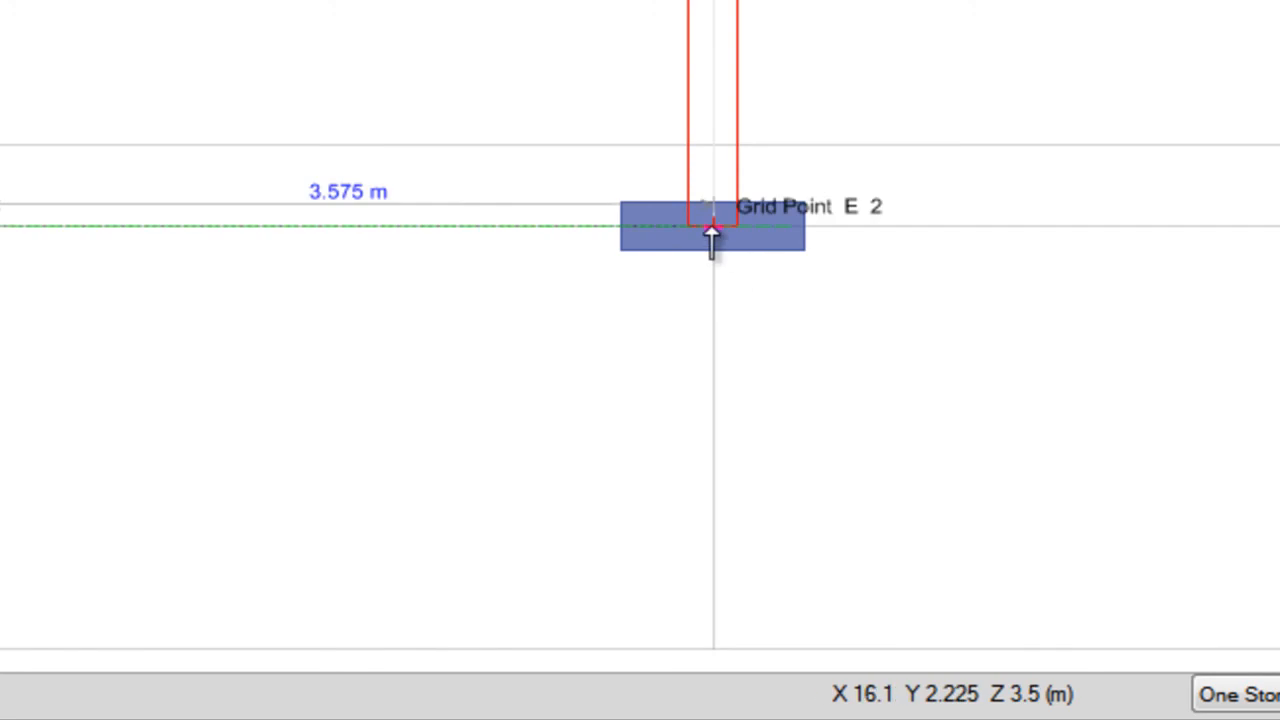
left_click(711, 228)
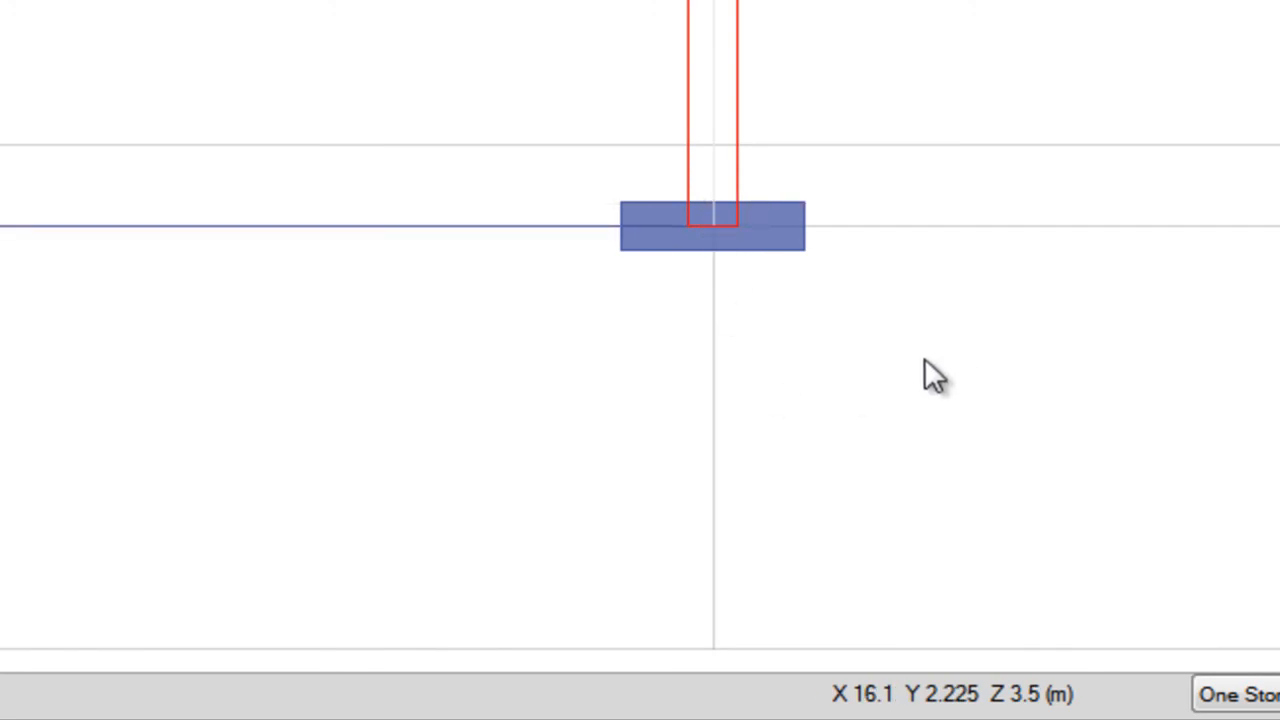
Step: Draw VIGA25X50 beams along axis 2 from E-2 to the T-shaped wall at F and from its far edge to G-2
middle_click_drag(949, 350, 162, 361)
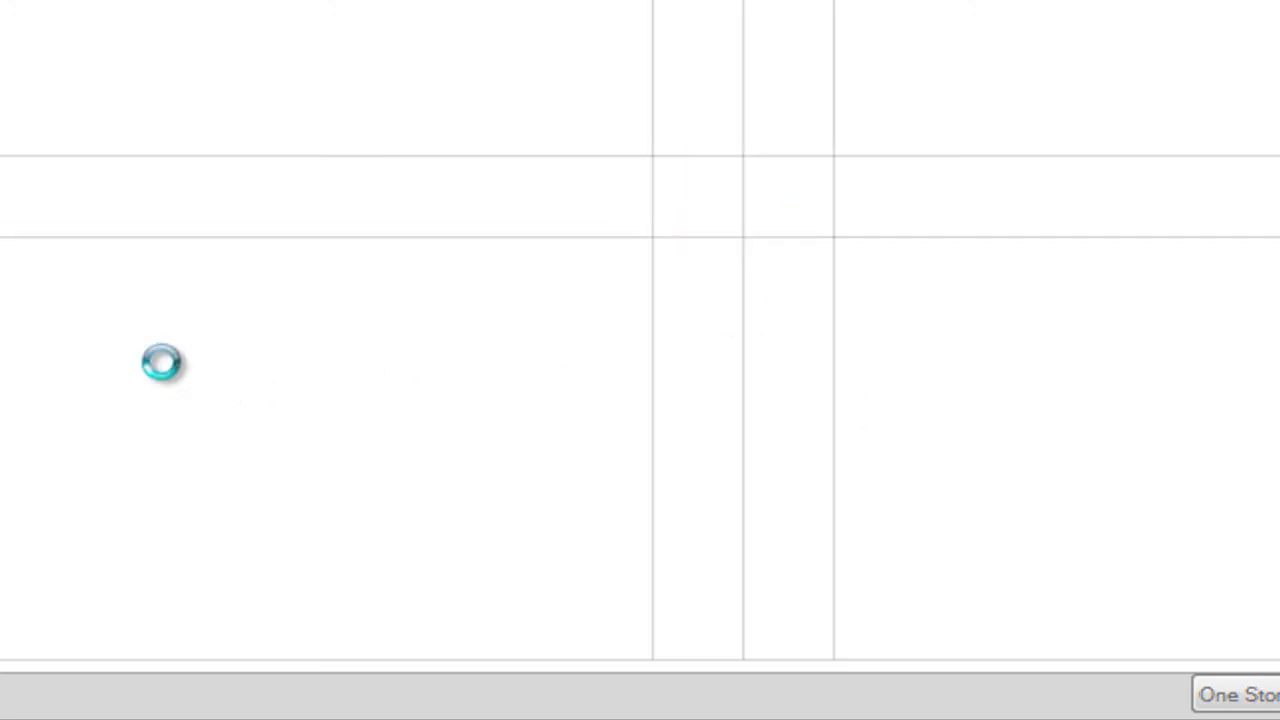
left_click(654, 242)
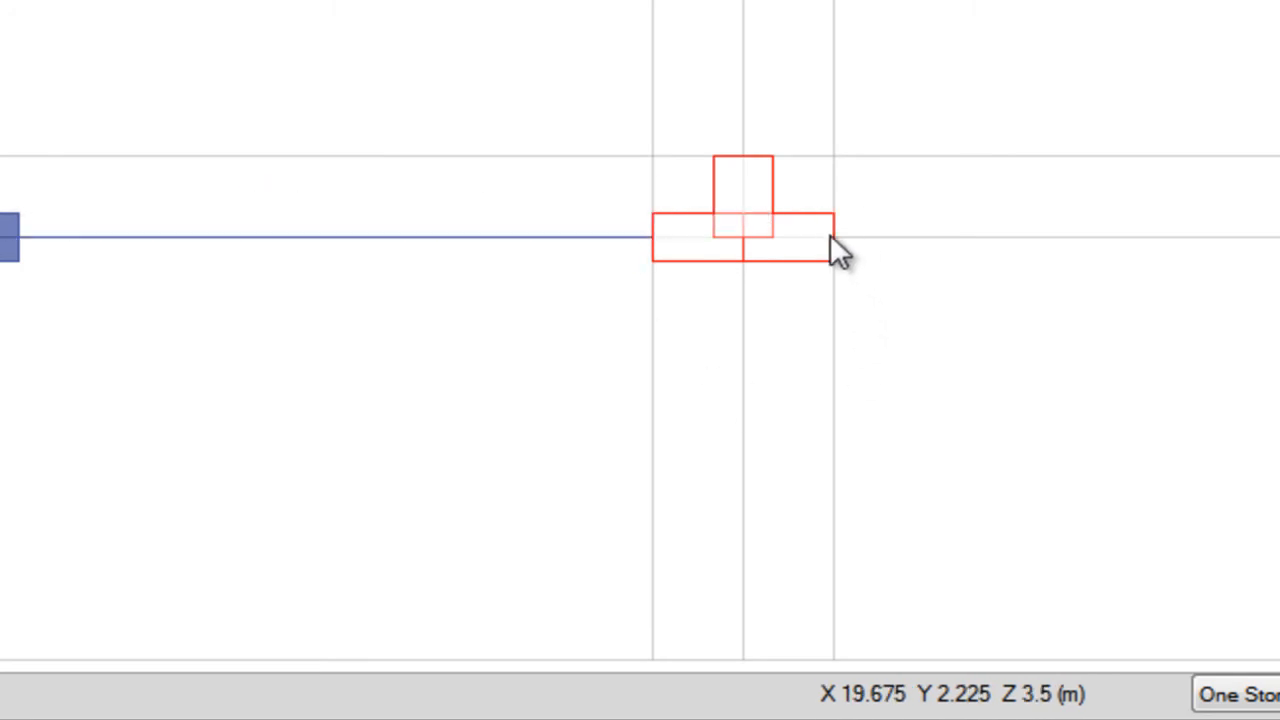
left_click(834, 238)
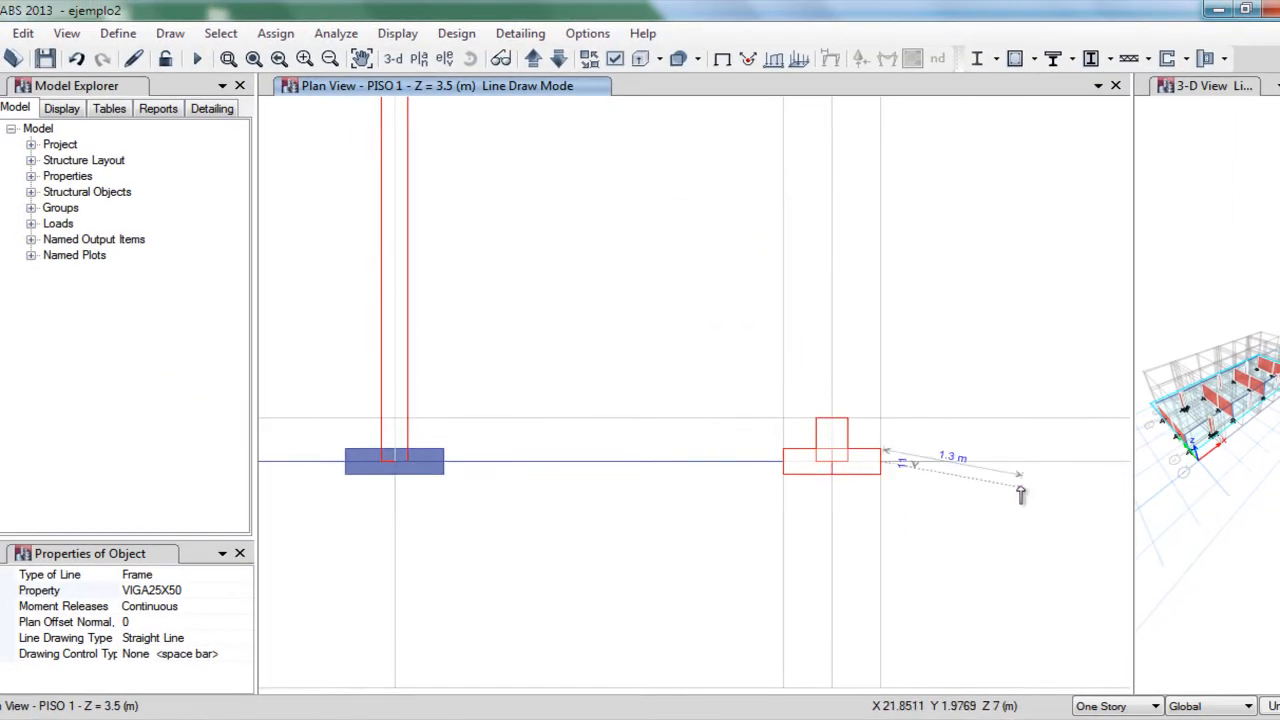
middle_click_drag(1021, 494, 449, 514)
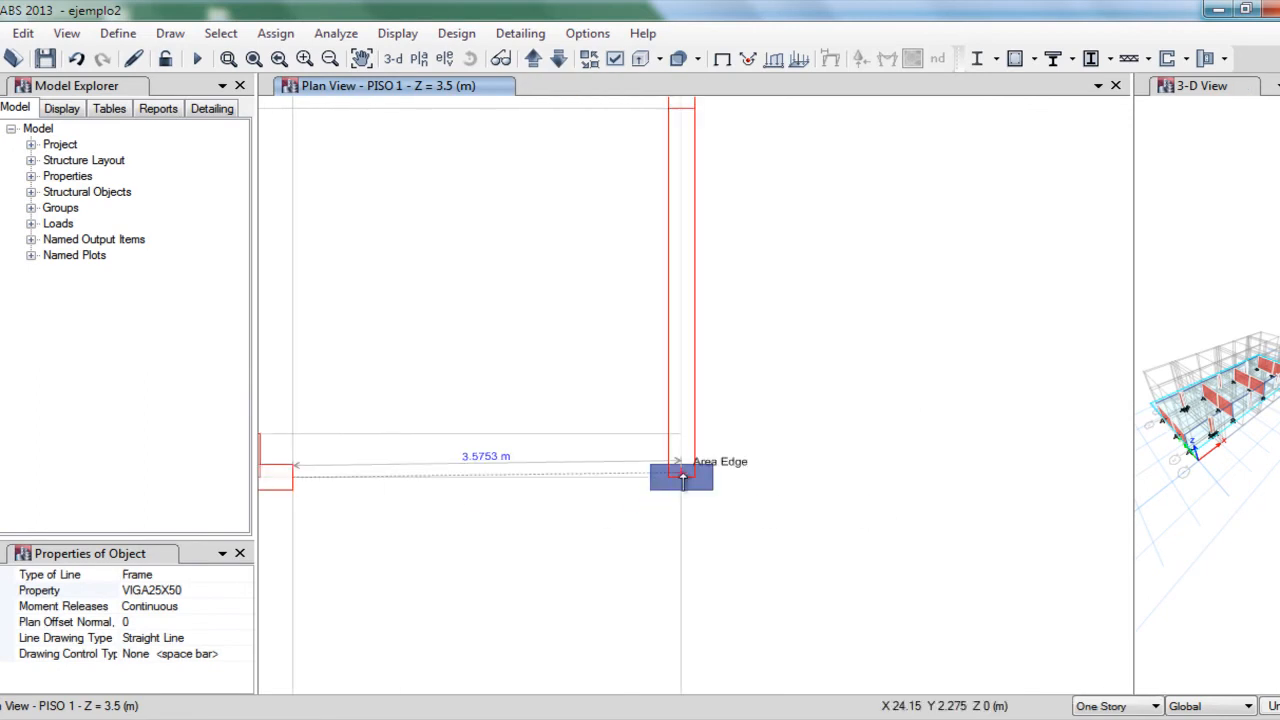
left_click(683, 477)
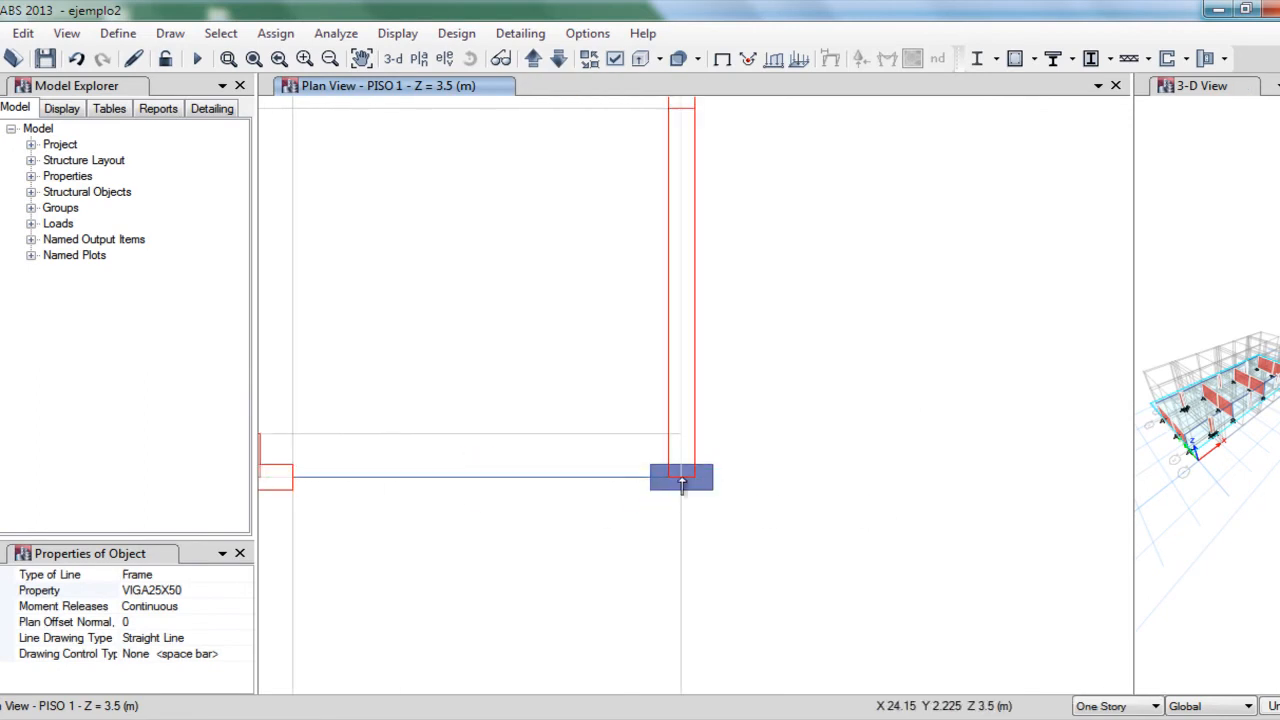
left_click(254, 60)
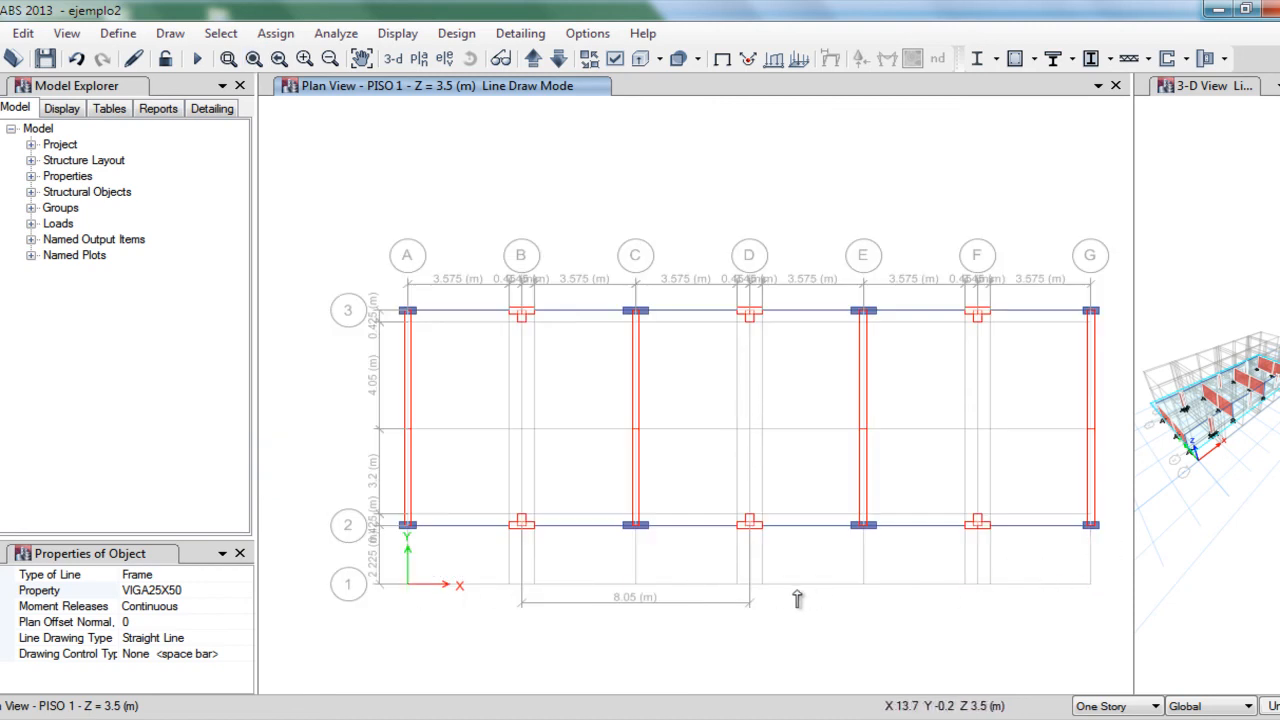
left_click(178, 590)
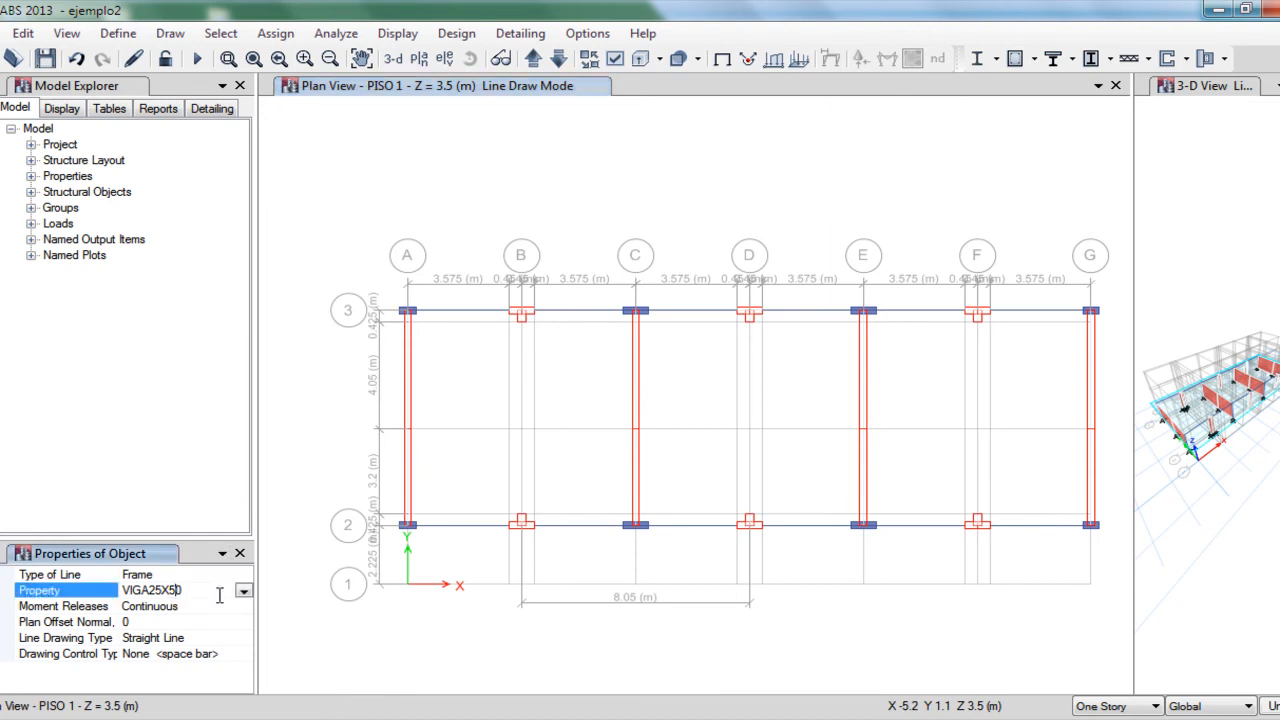
left_click(243, 593)
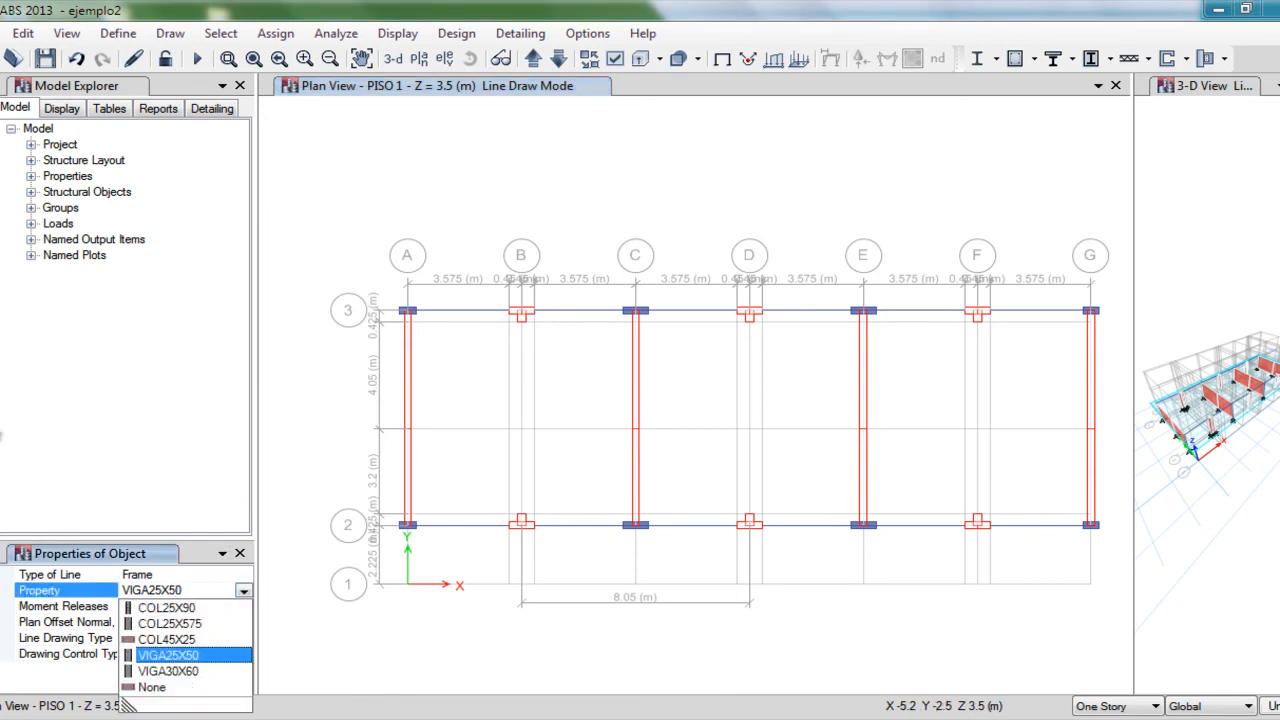
key("Escape")
key("Escape")
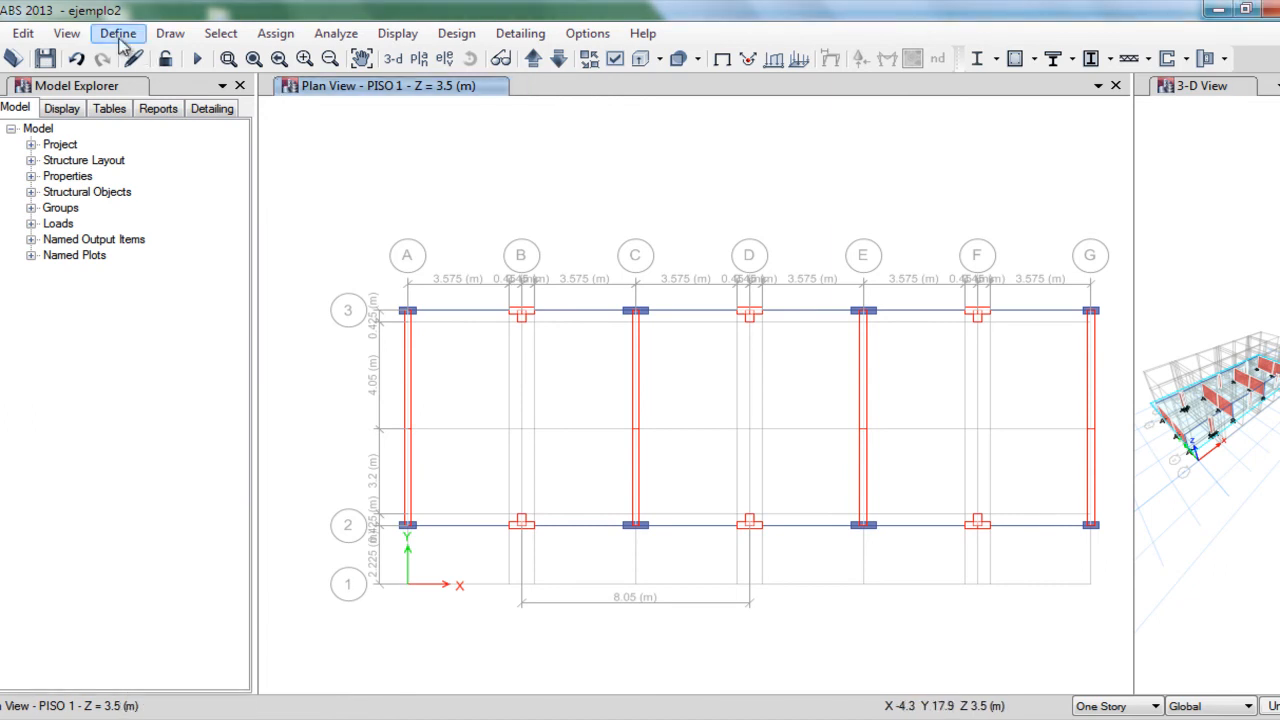
Step: Add a concrete rectangular frame section named VCH15X20 with a depth of 0.20 m and a width of 0.15 m
left_click(118, 33)
mouse_move(160, 87)
left_click(457, 86)
left_click(448, 353)
left_click(446, 366)
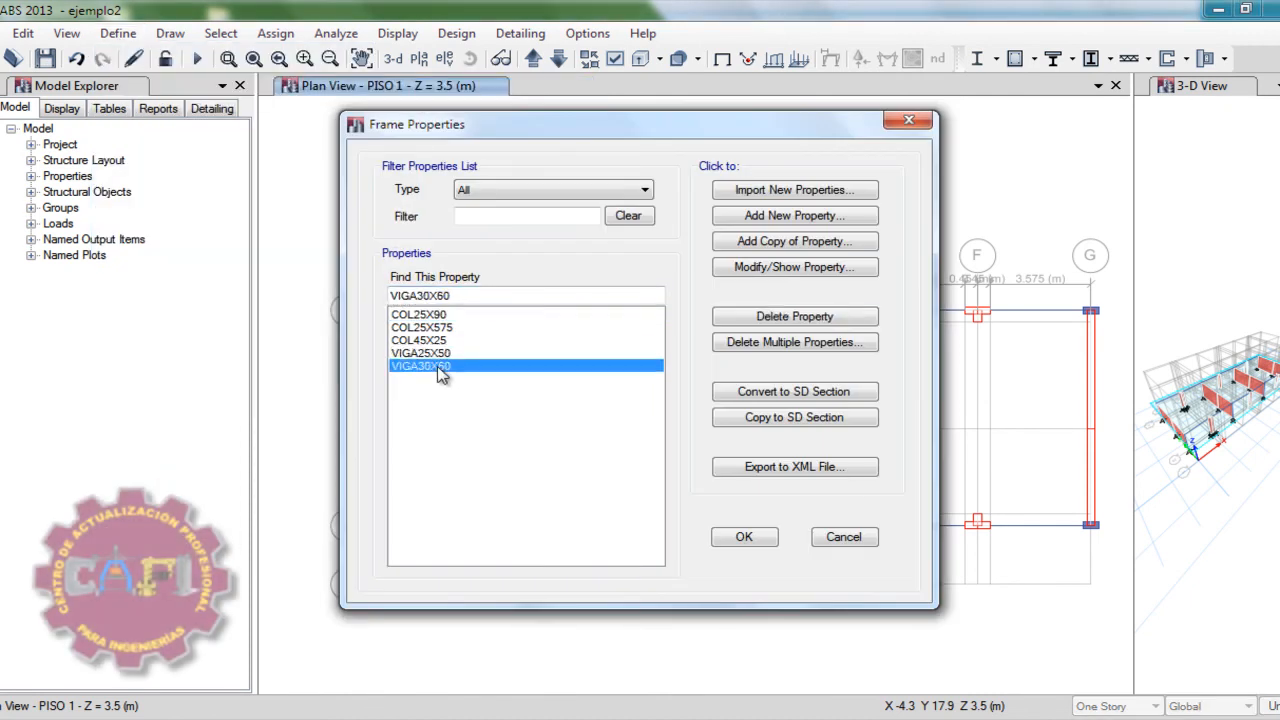
left_click(775, 218)
left_click(303, 319)
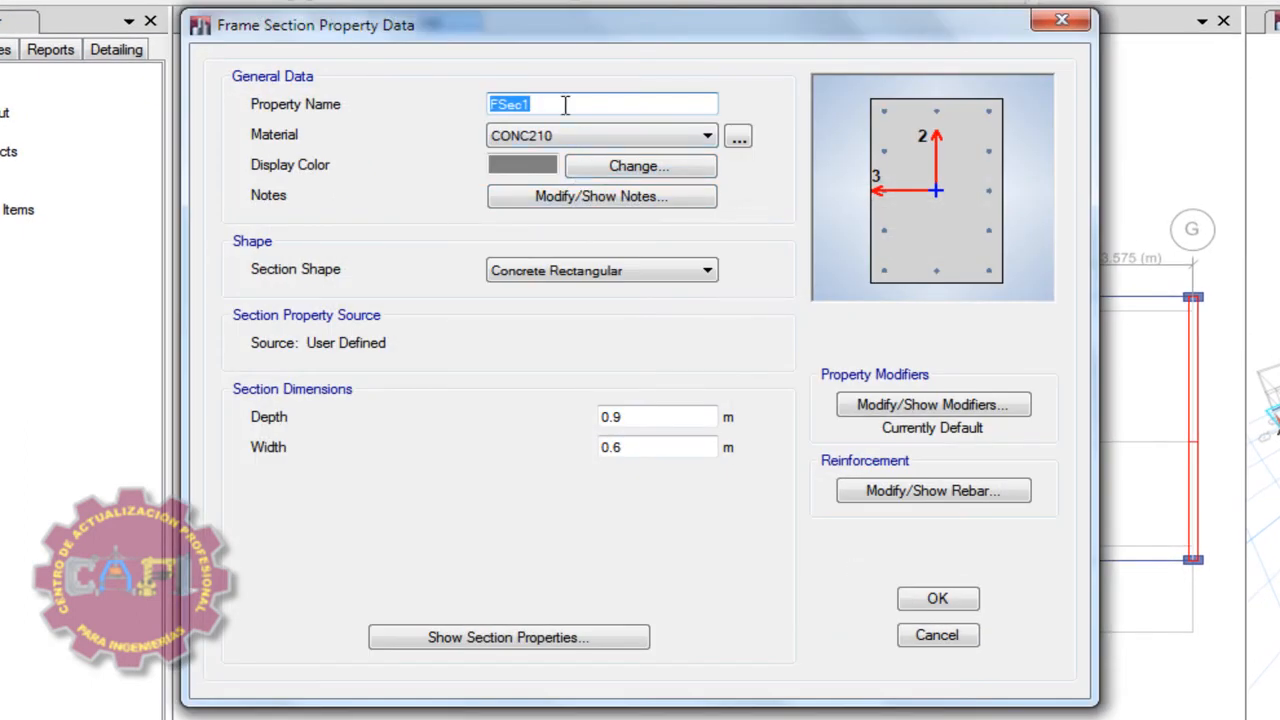
type("VCH15X20")
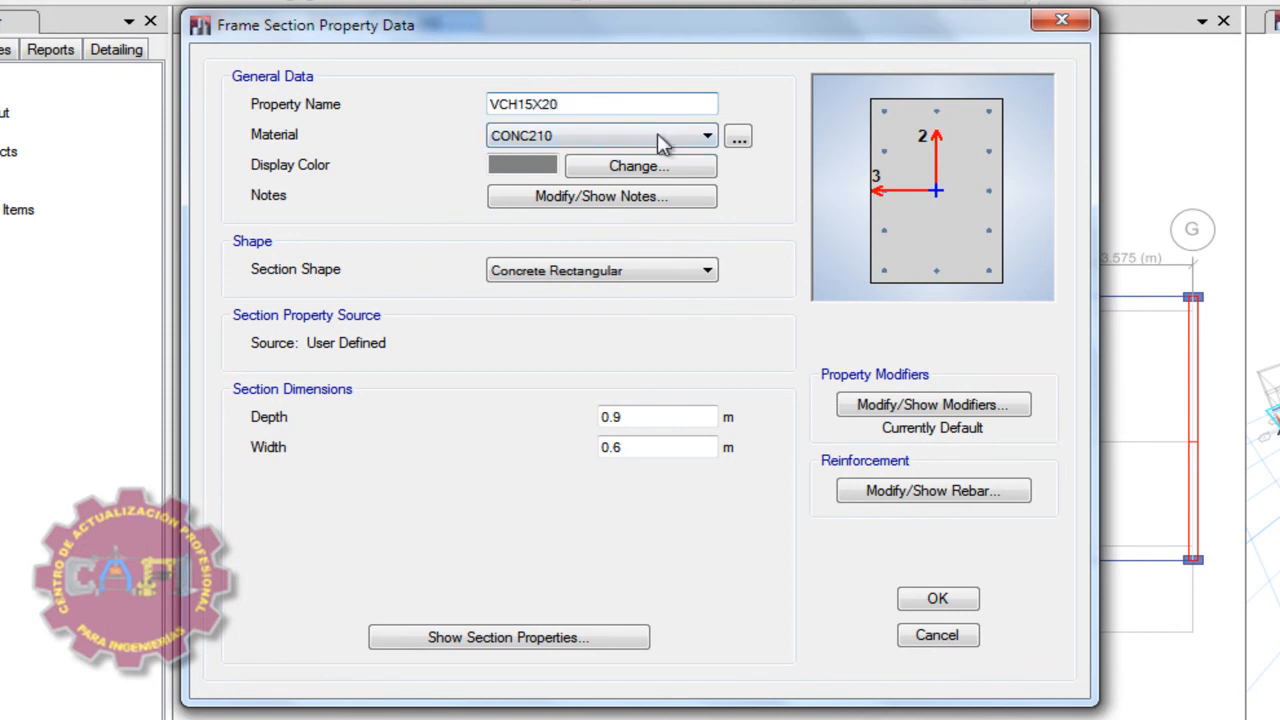
double_click(660, 419)
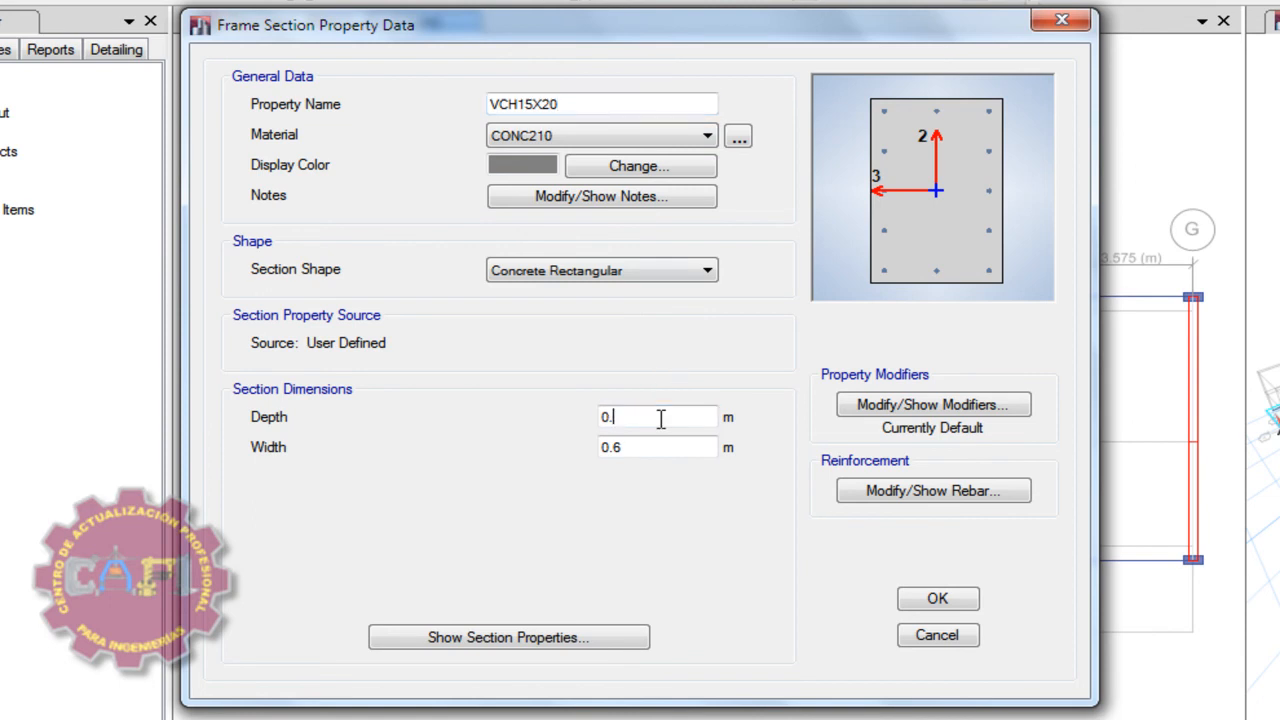
type("0.20")
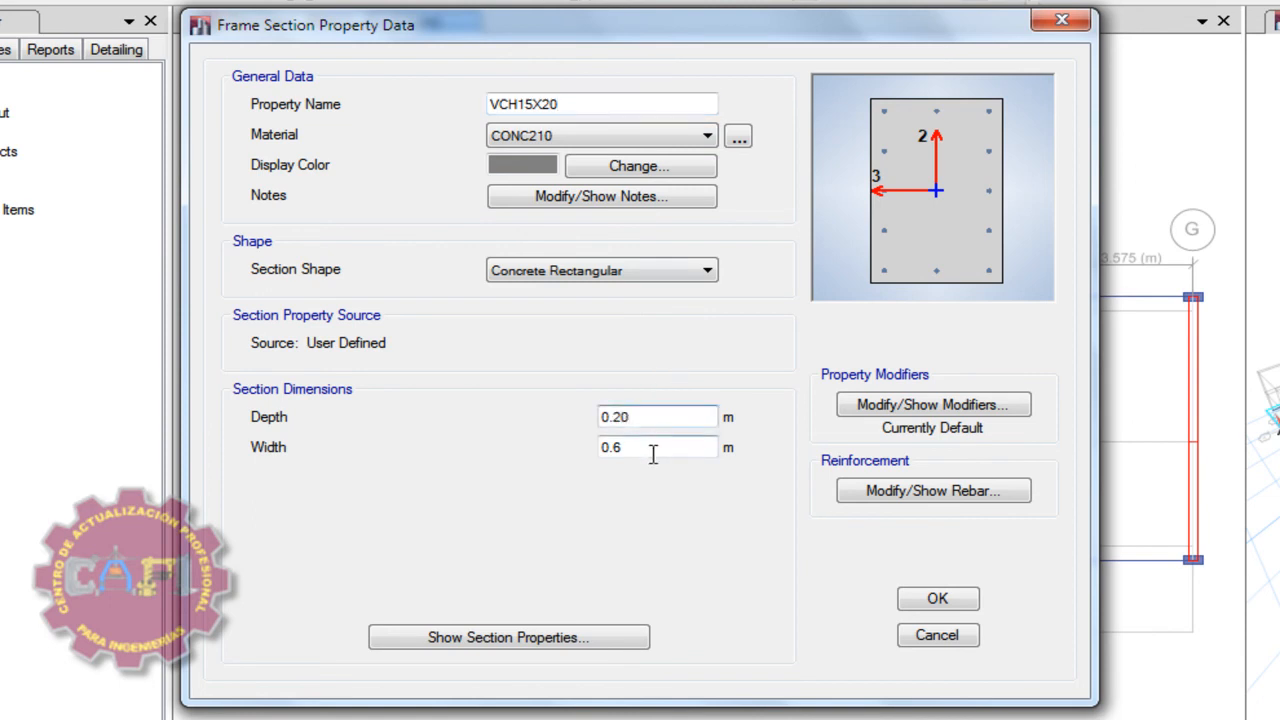
double_click(647, 454)
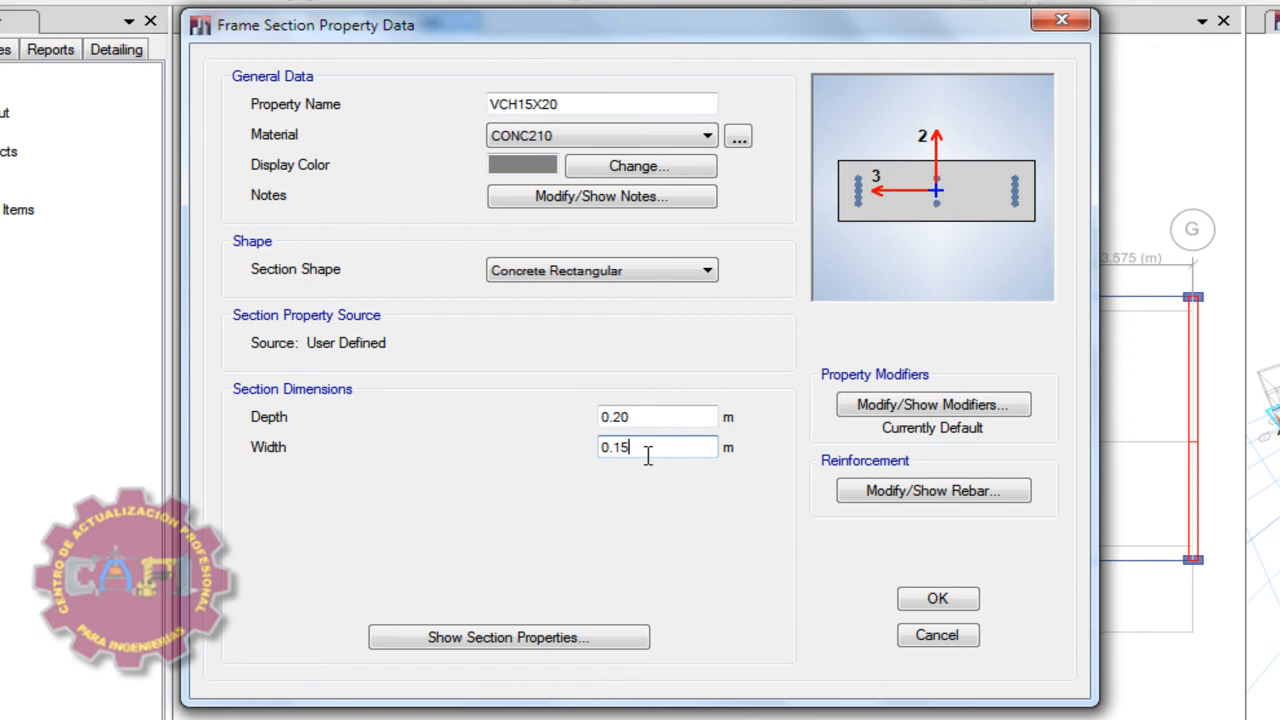
Step: Set the VCH15X20 reinforcement design type to M3 Design Only (Beam) and save the frame section
left_click(860, 494)
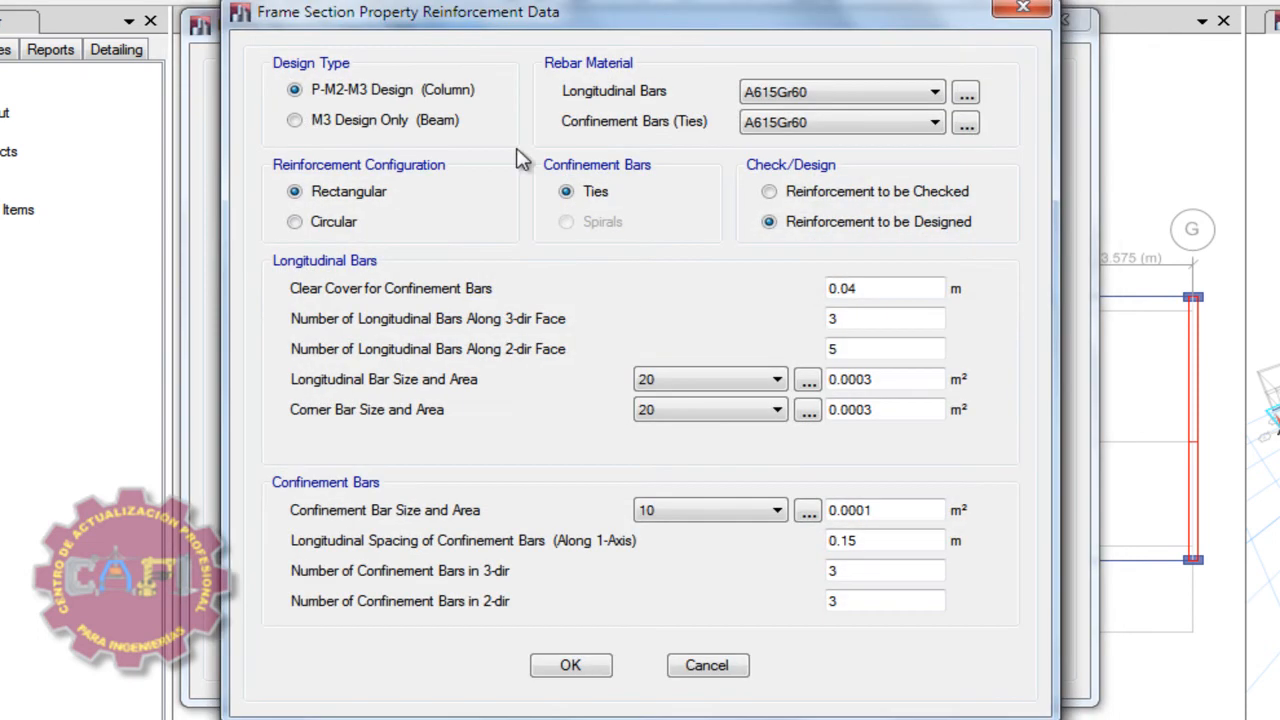
left_click(298, 120)
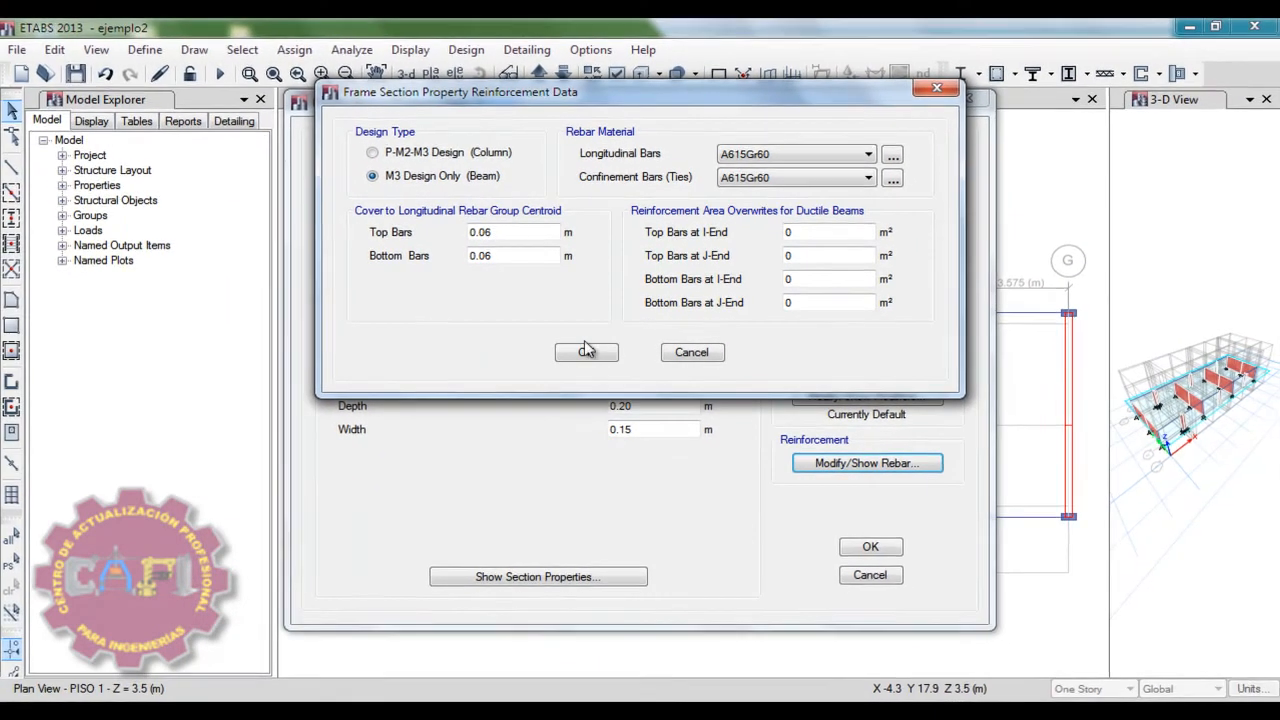
left_click(606, 362)
left_click(870, 546)
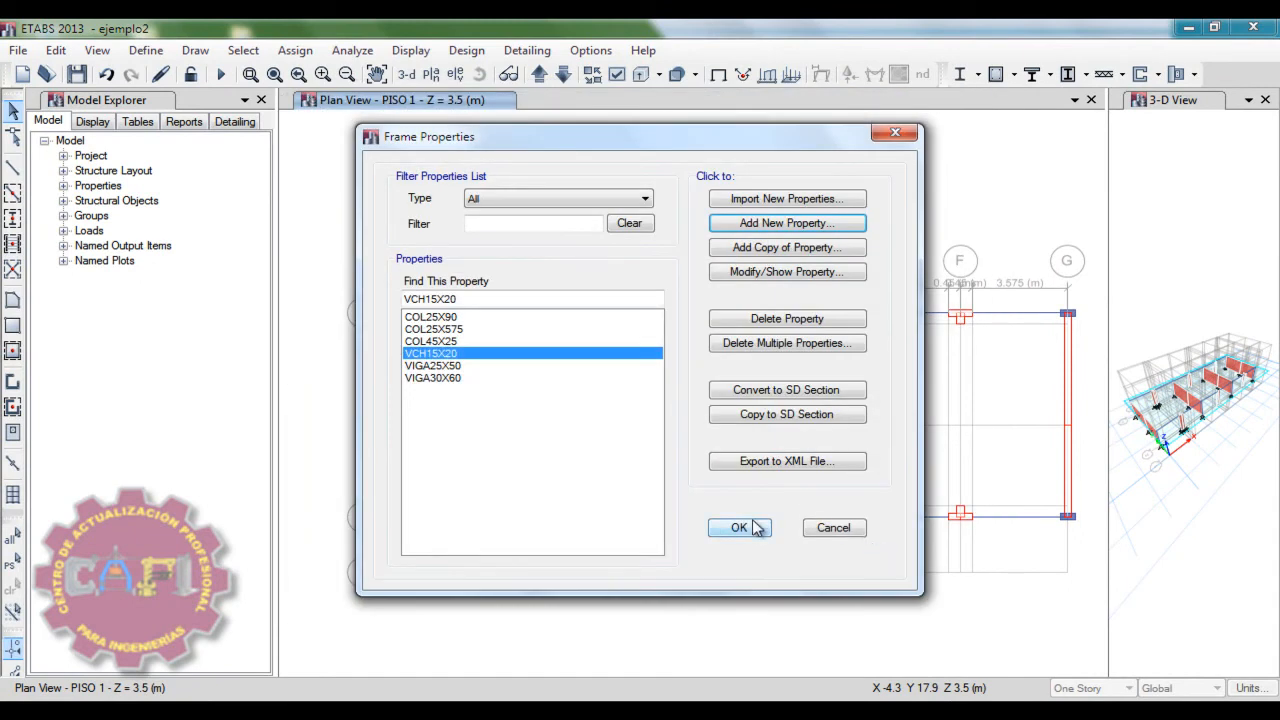
left_click(740, 528)
Step: Draw a VIGA25X50 beam along axis 1 from A-1 to B-1 and delete it
left_click(13, 167)
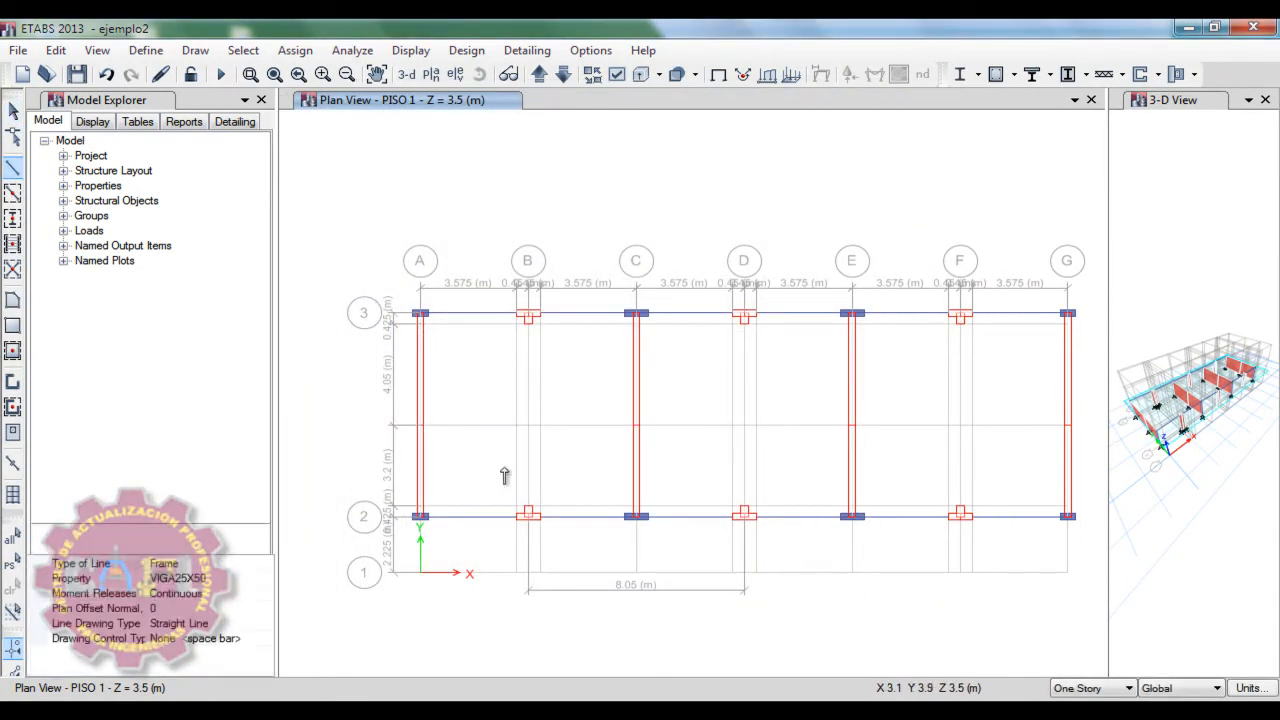
left_click(421, 586)
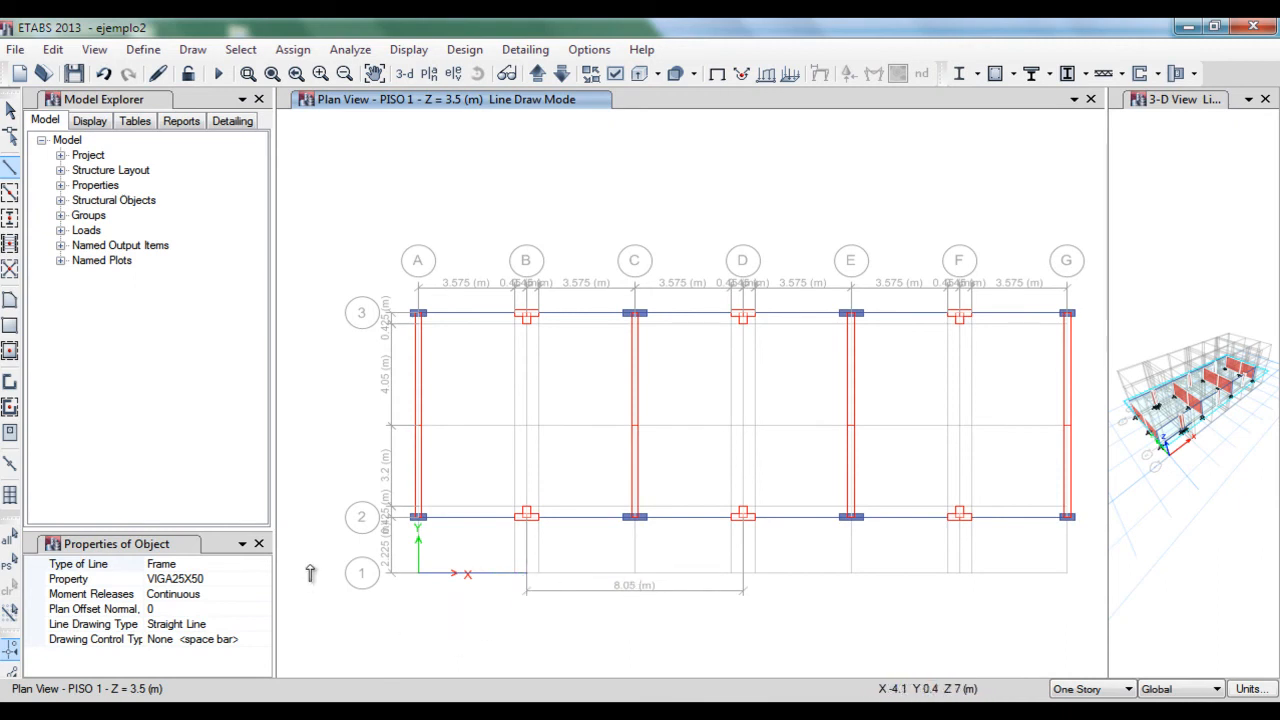
left_click(8, 113)
left_click_drag(402, 553, 567, 605)
key("Delete")
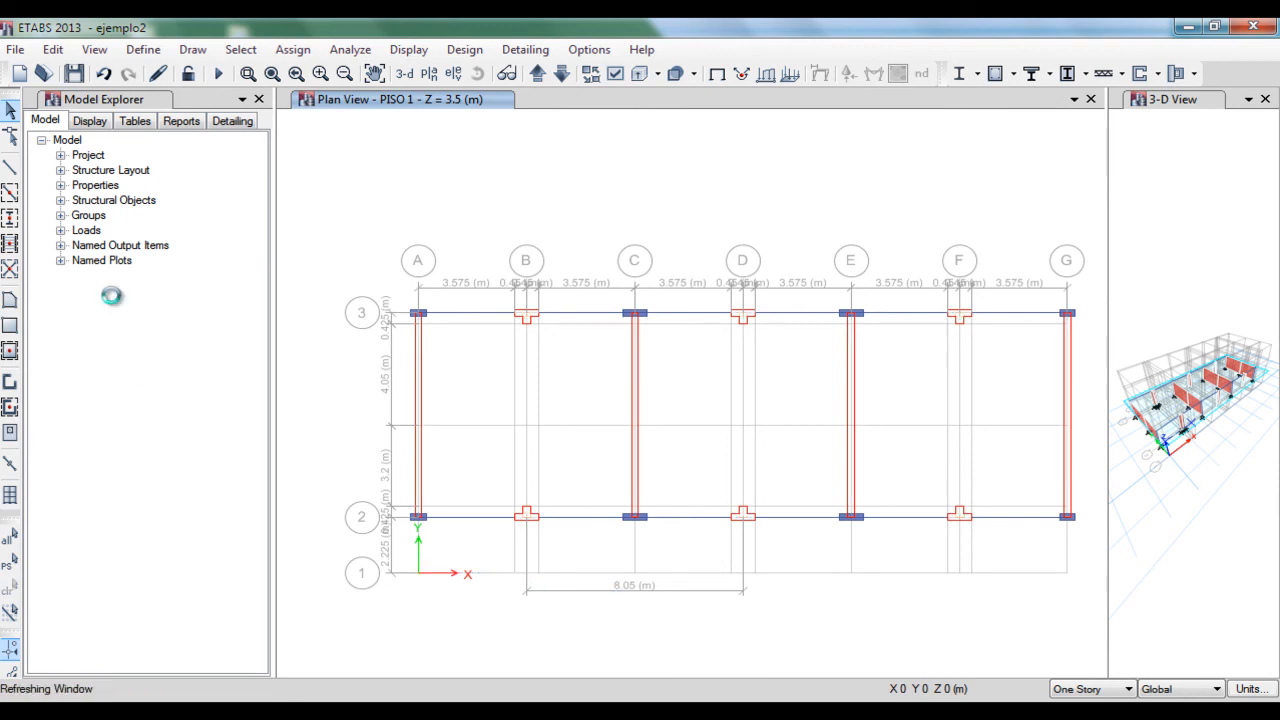
Step: Draw VCH15X20 beams along axis 1 from A-1 to G-1, with a separate beam for each span between neighbouring lettered axes
left_click(10, 168)
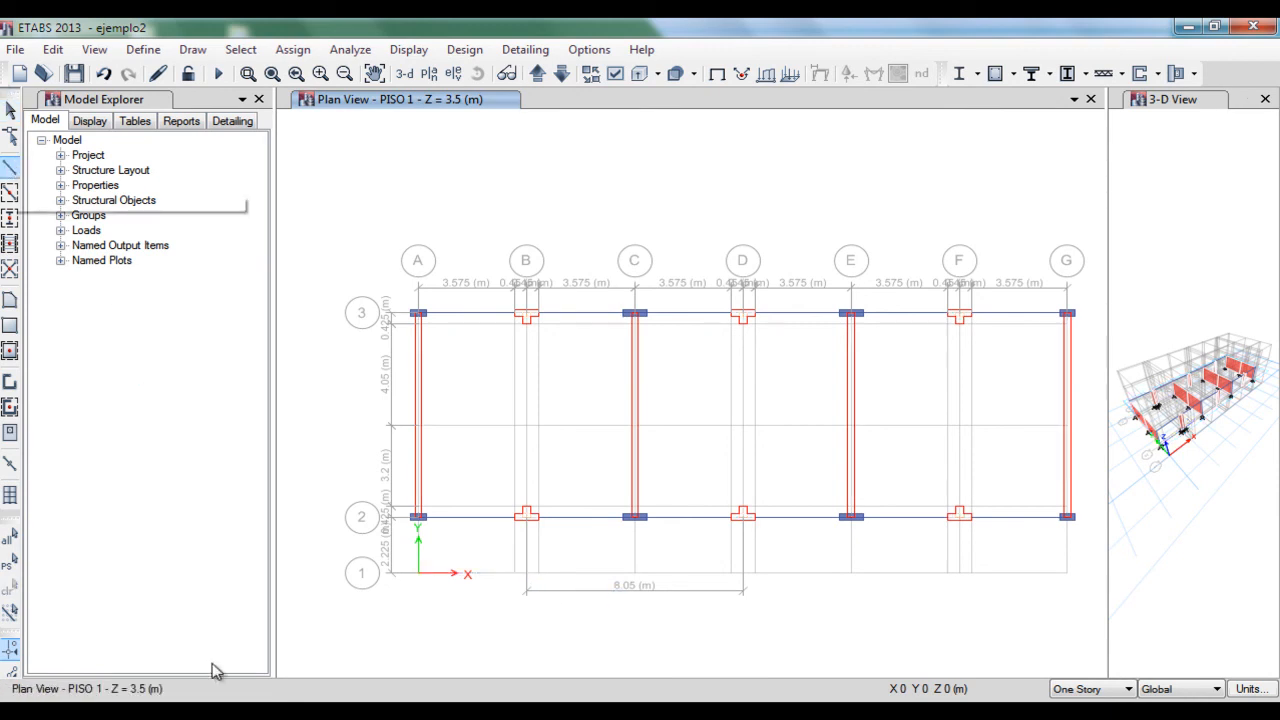
left_click(177, 579)
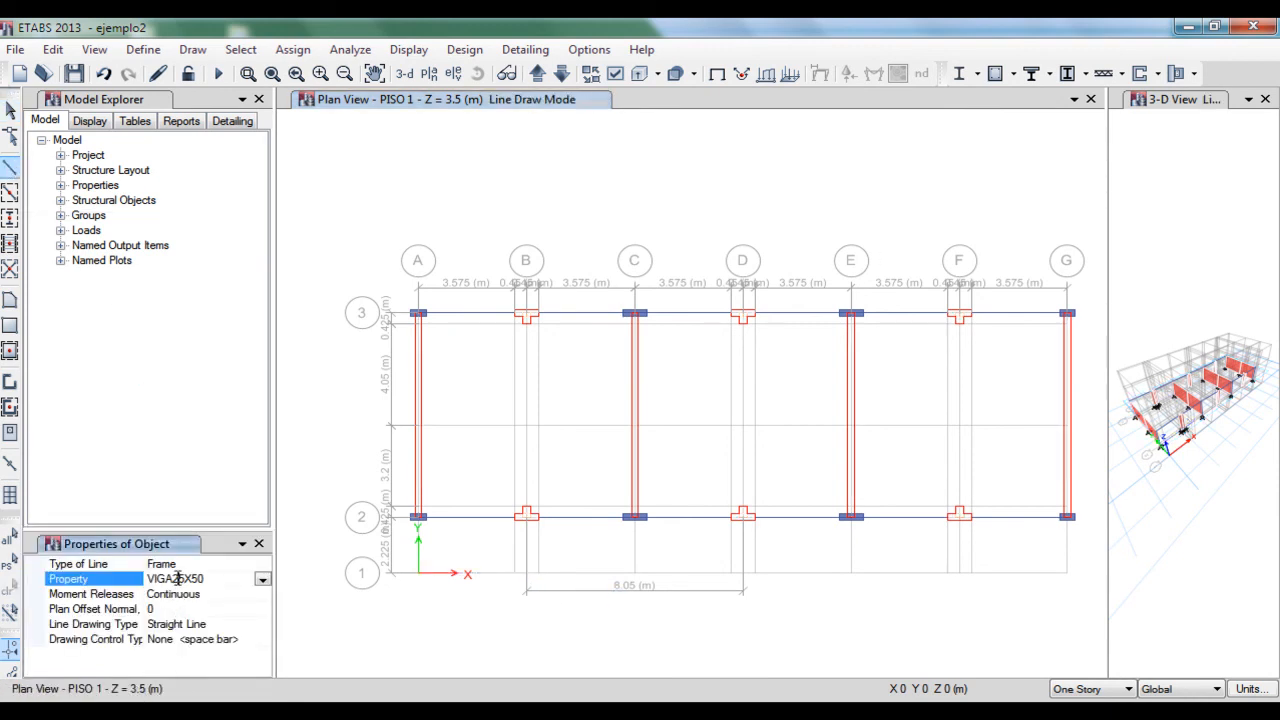
left_click(262, 580)
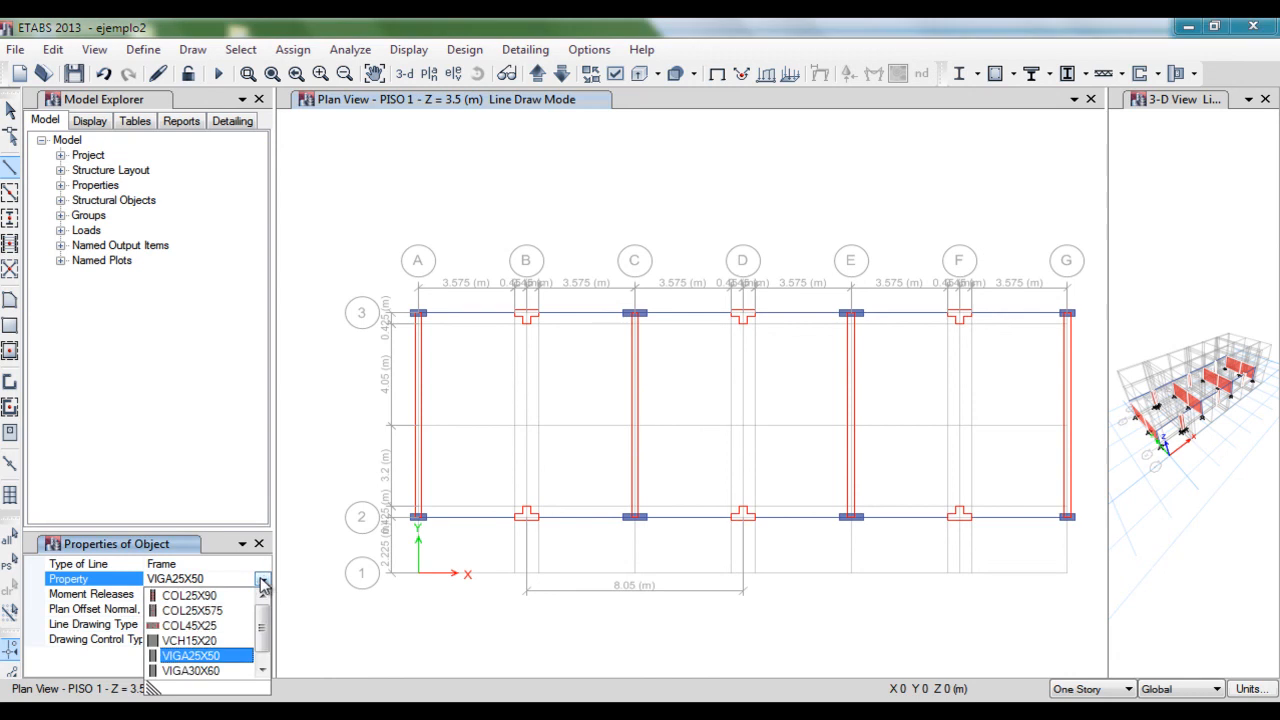
left_click(222, 640)
left_click(420, 575)
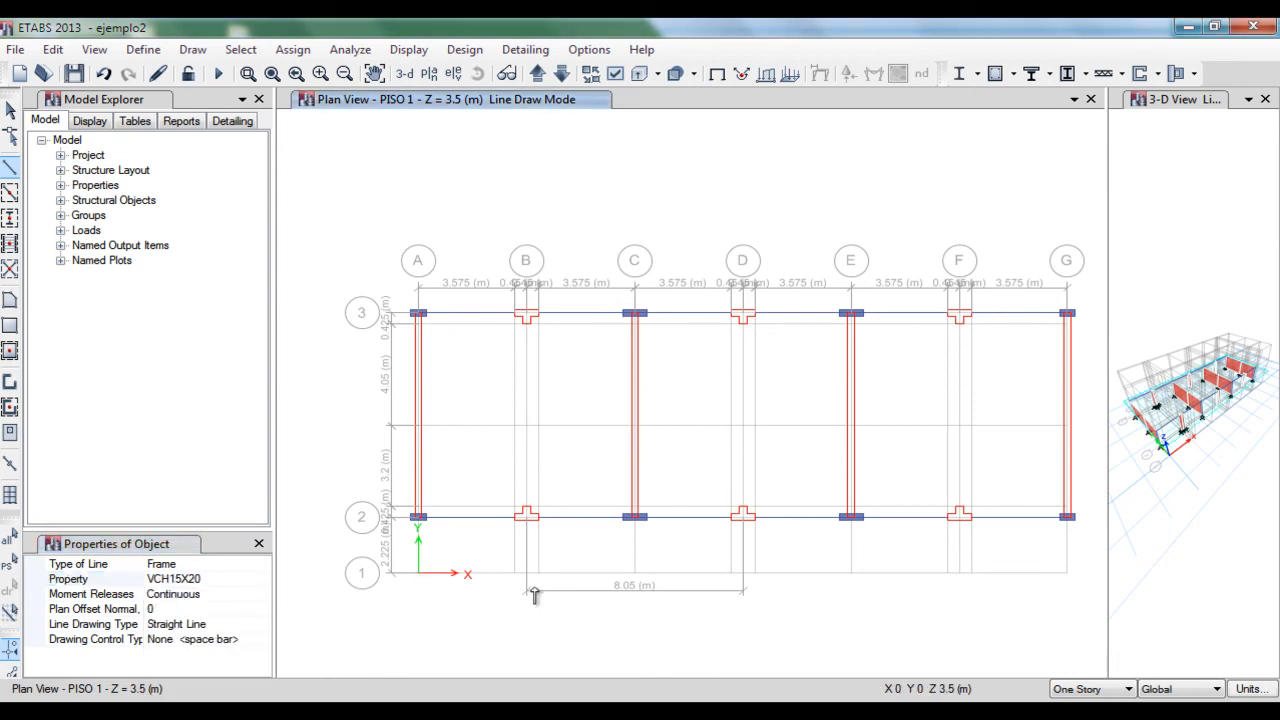
double_click(525, 575)
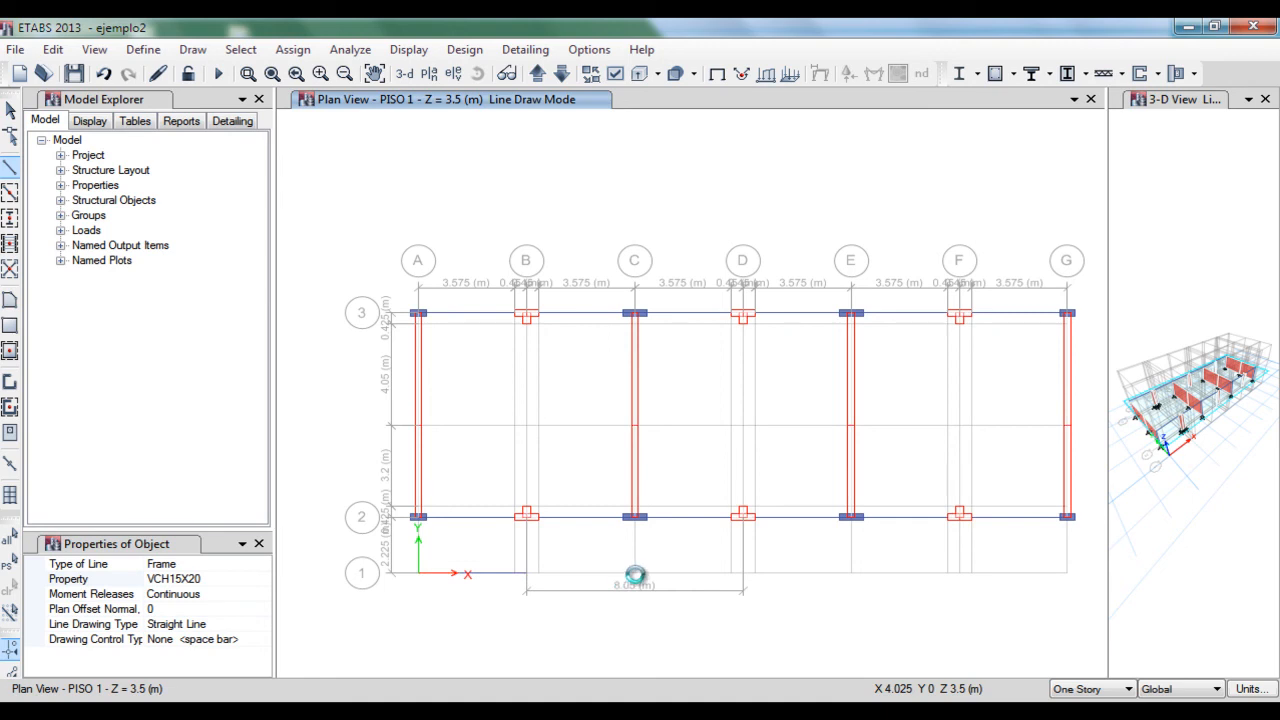
double_click(636, 575)
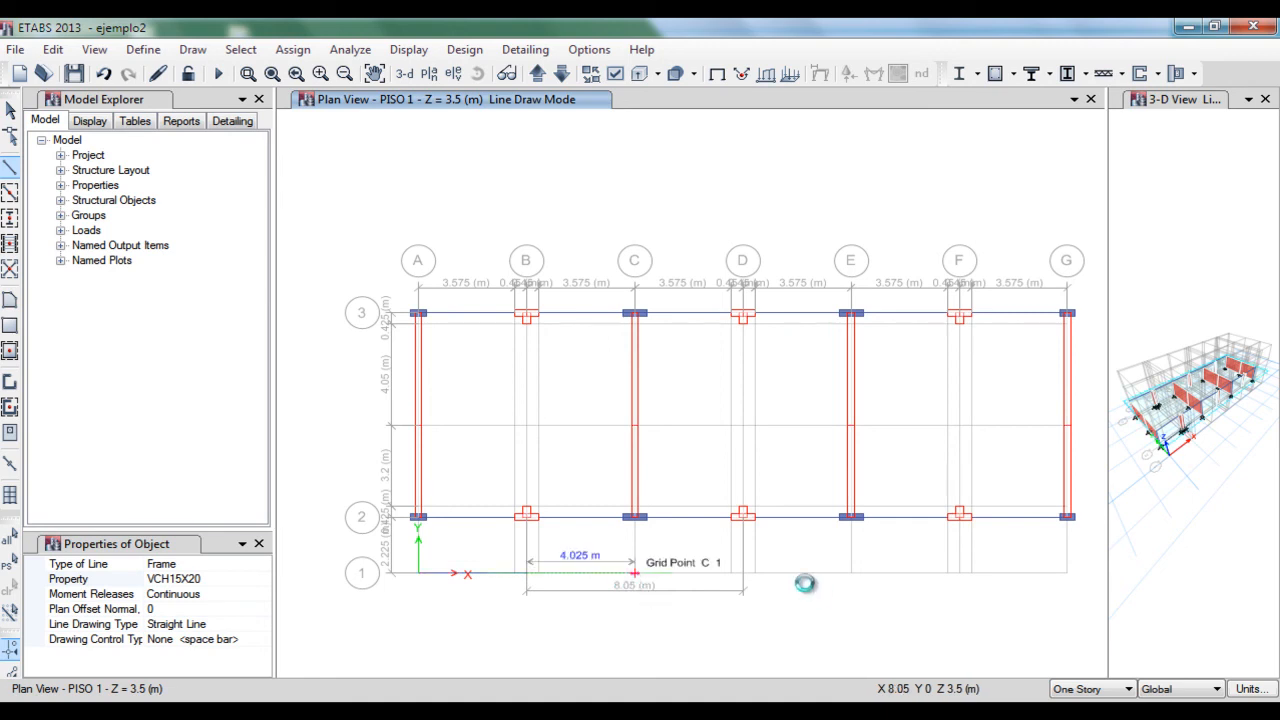
double_click(742, 575)
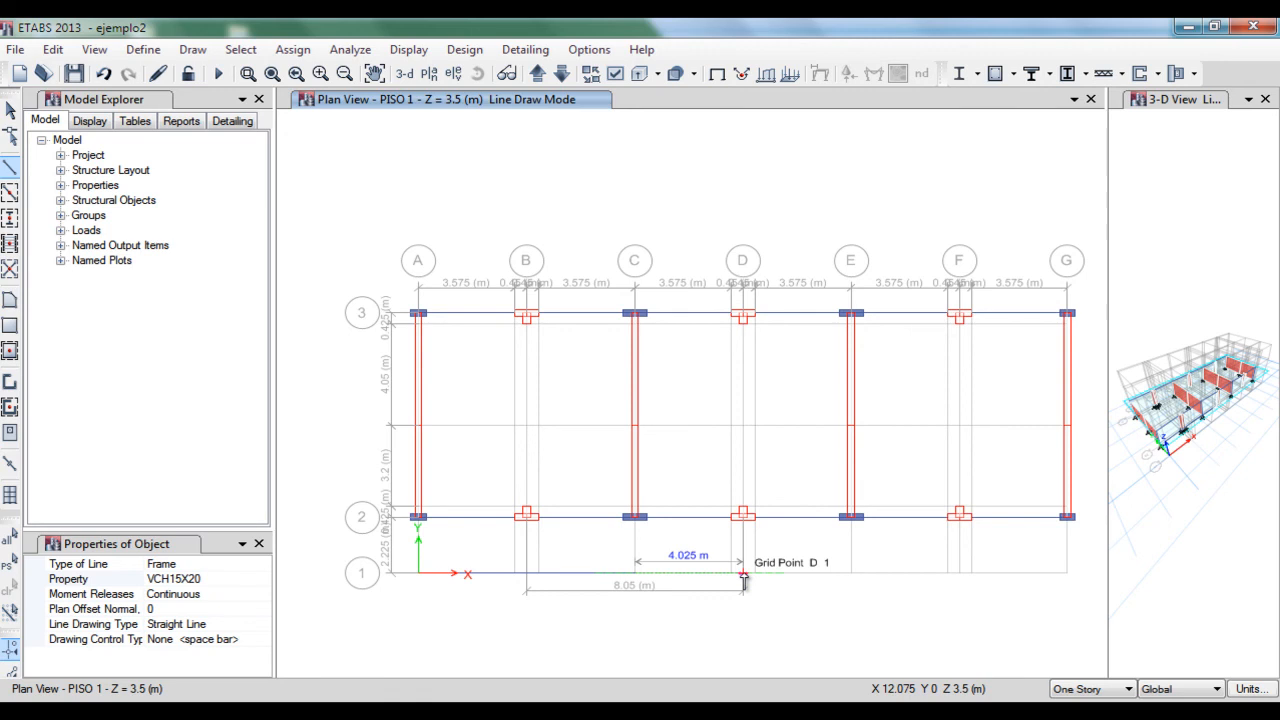
double_click(850, 573)
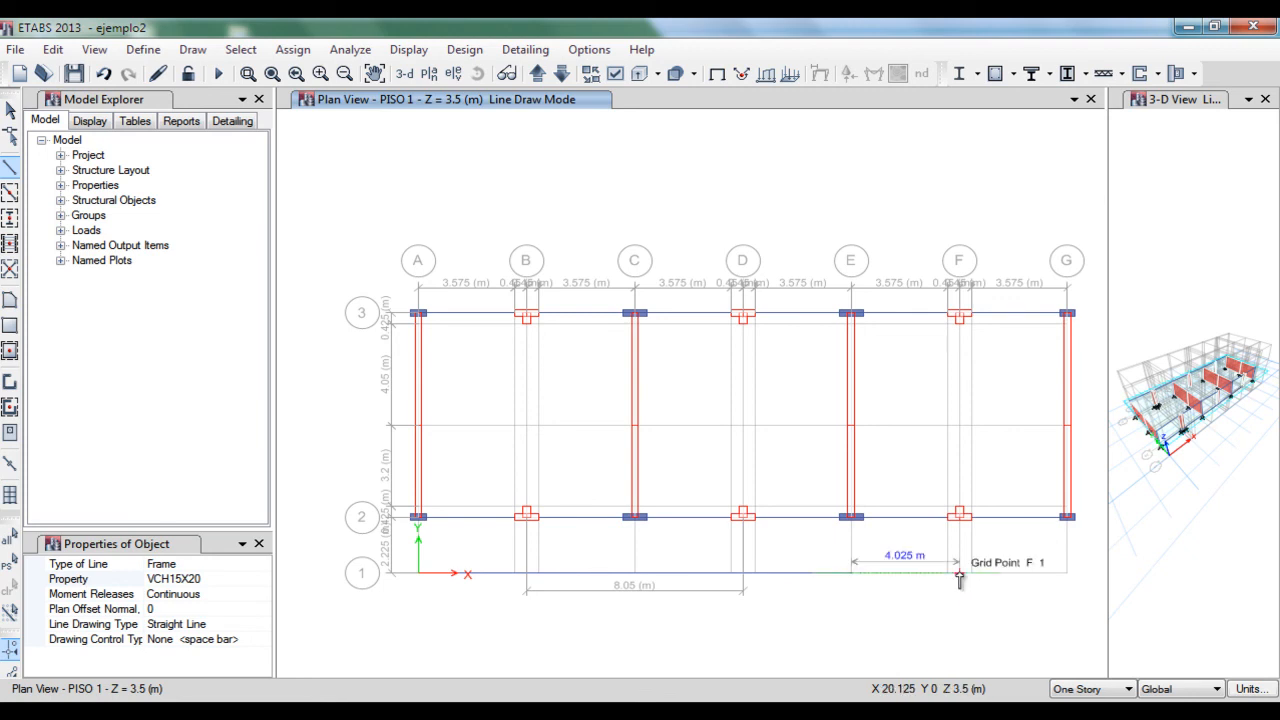
double_click(959, 573)
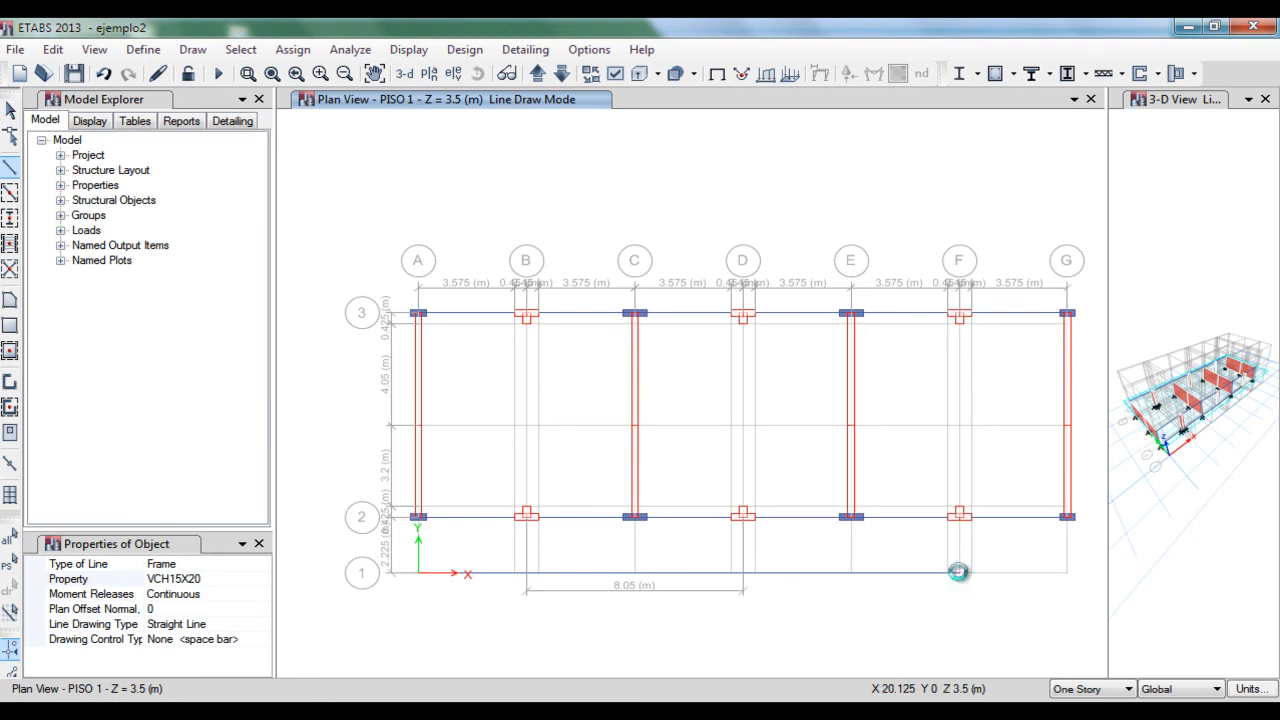
double_click(1067, 572)
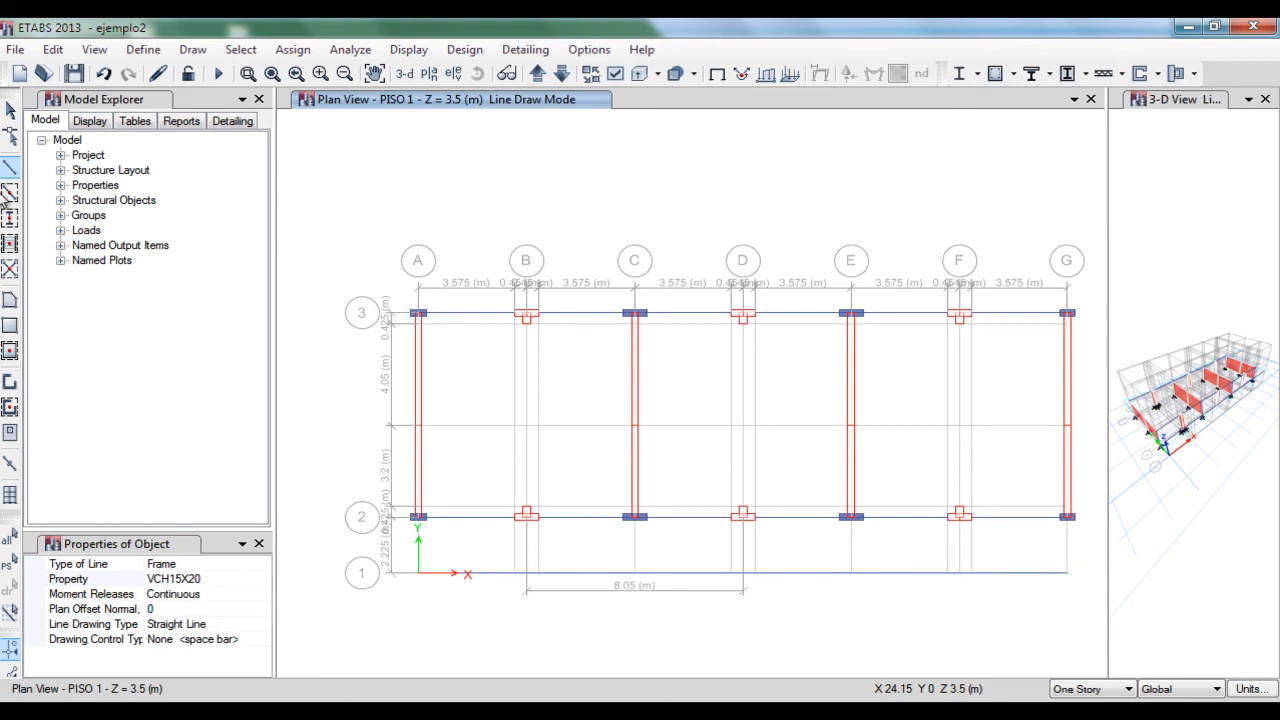
left_click(10, 110)
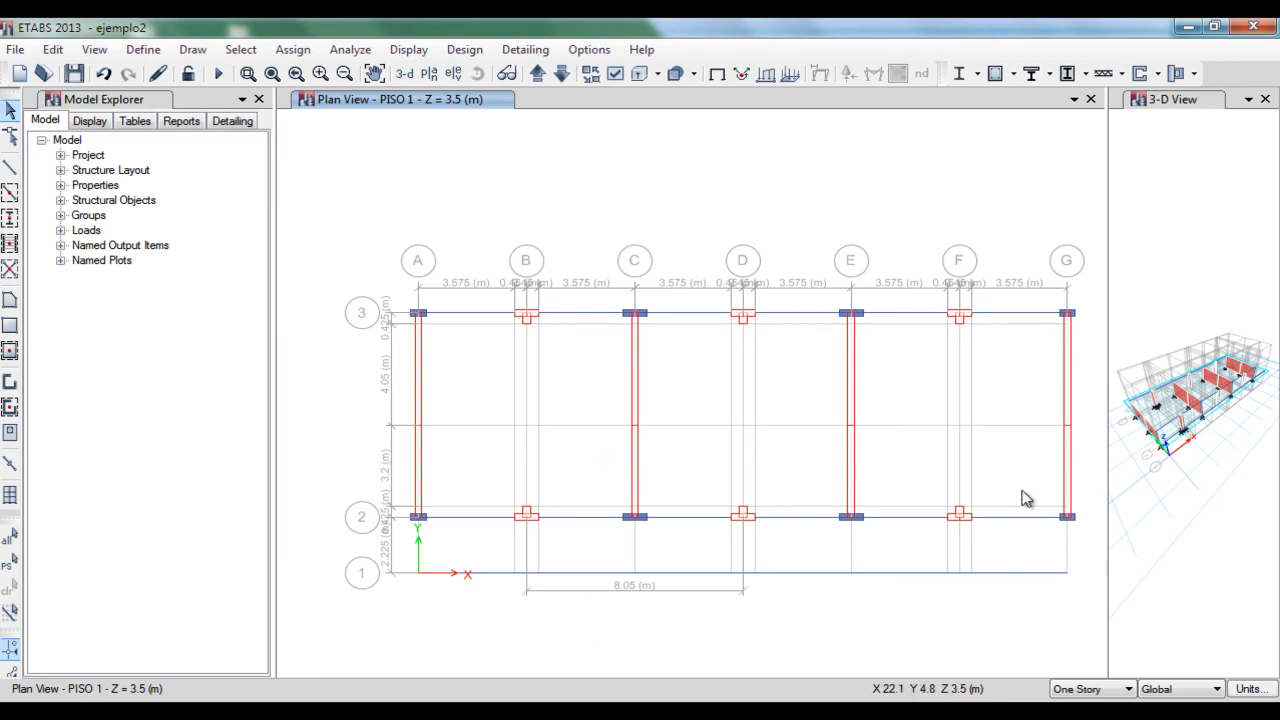
Step: Draw a VIGA30X60 beam along axis A from A-1 to the column at A-2
left_click(10, 167)
left_click(213, 578)
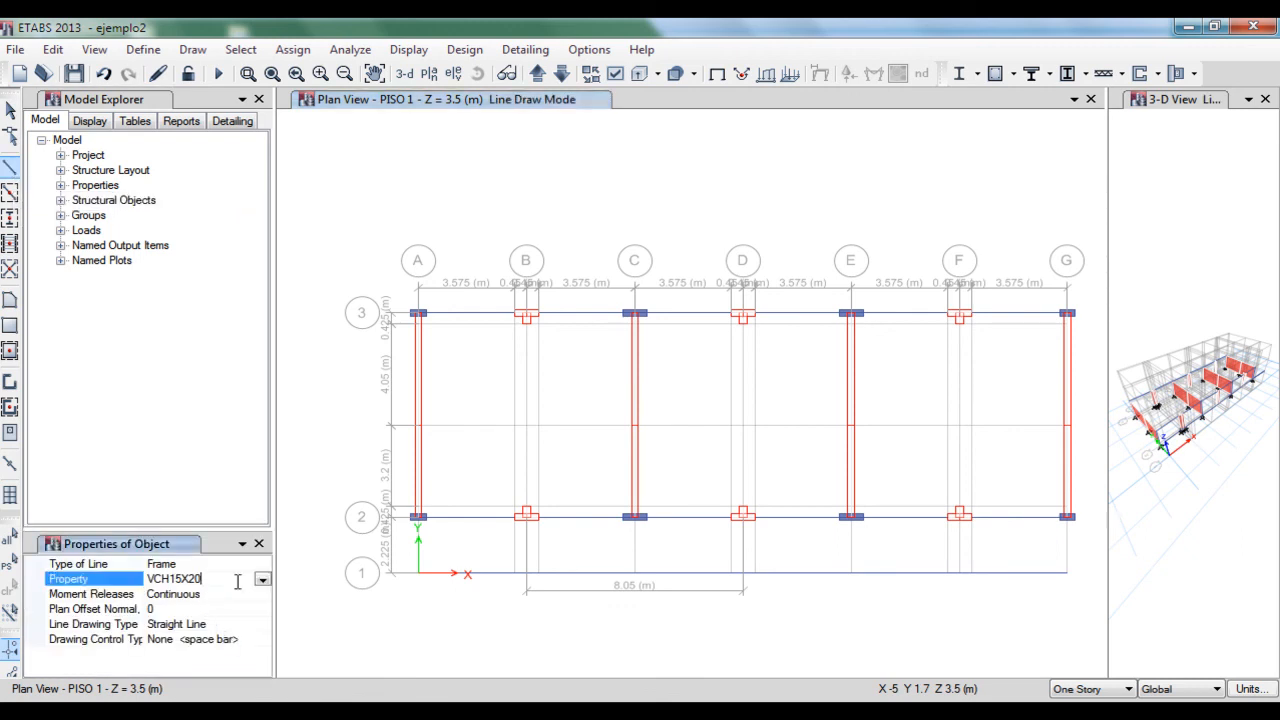
left_click(262, 581)
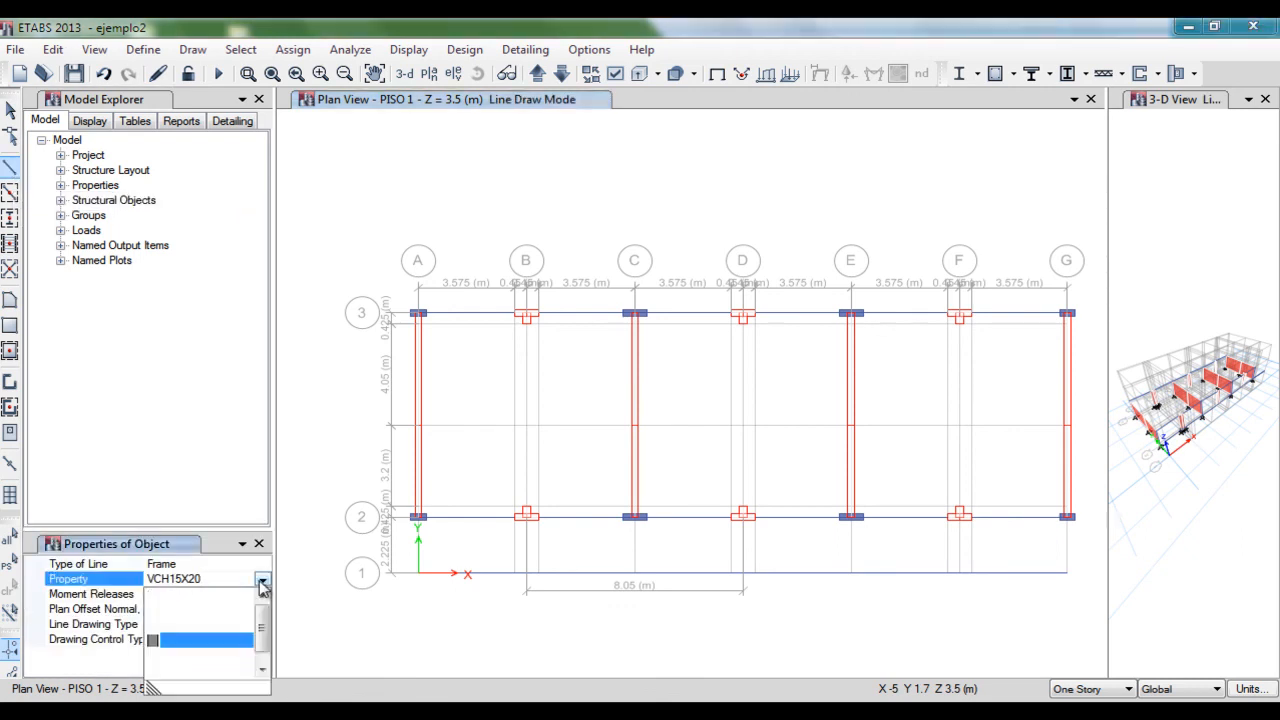
left_click(262, 669)
left_click(222, 656)
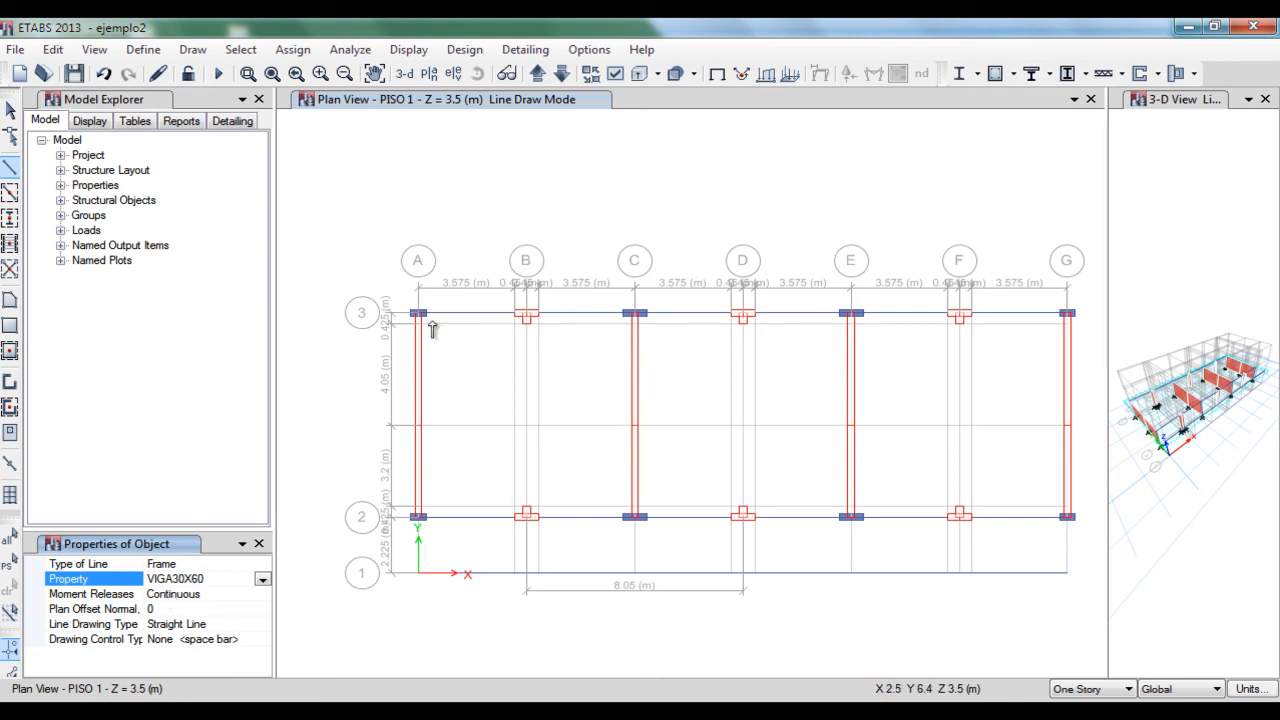
left_click(419, 574)
double_click(419, 517)
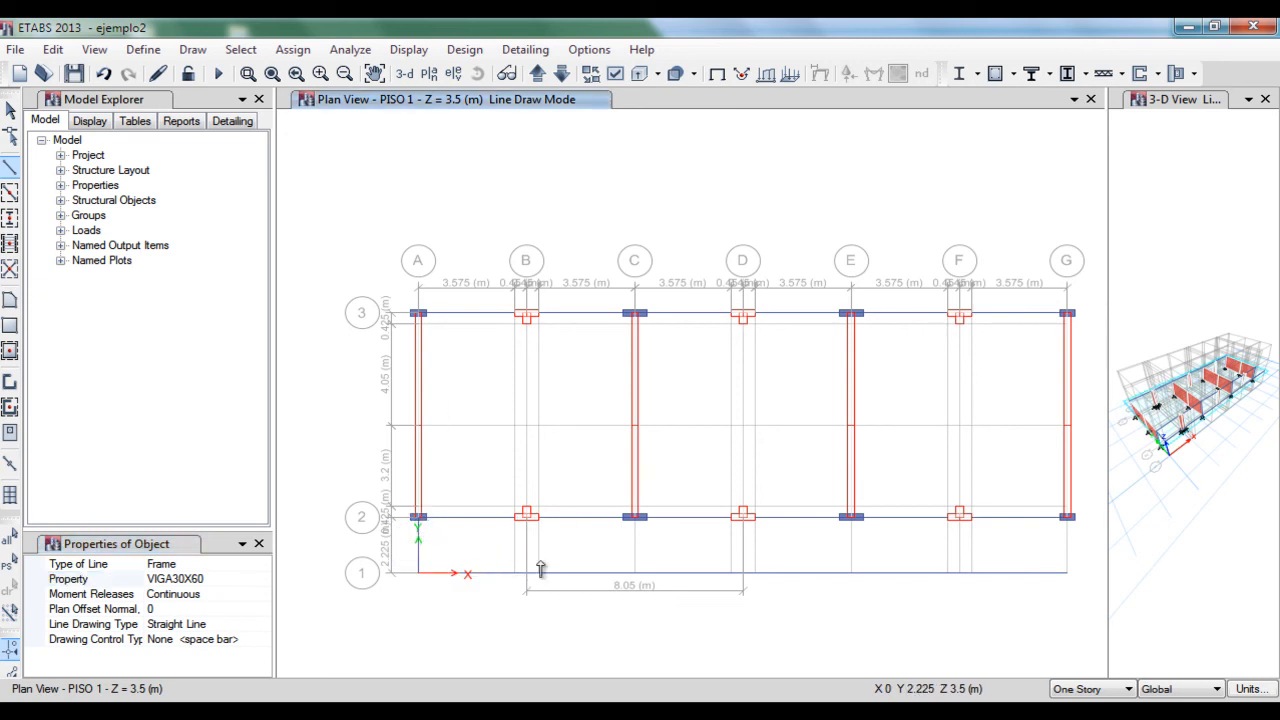
Step: Draw a VIGA30X60 beam along axis B from B-1 to the T-shaped wall at B-2
scroll(557, 543, "up", 2)
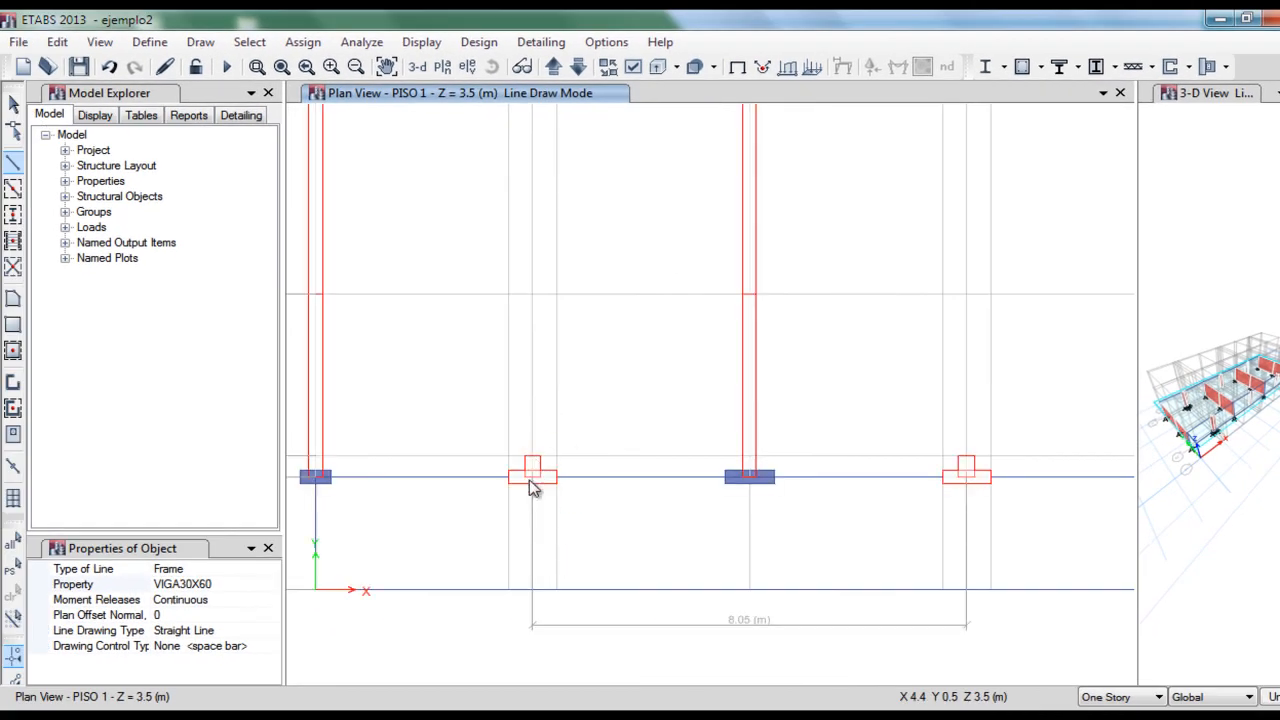
scroll(532, 477, "up", 3)
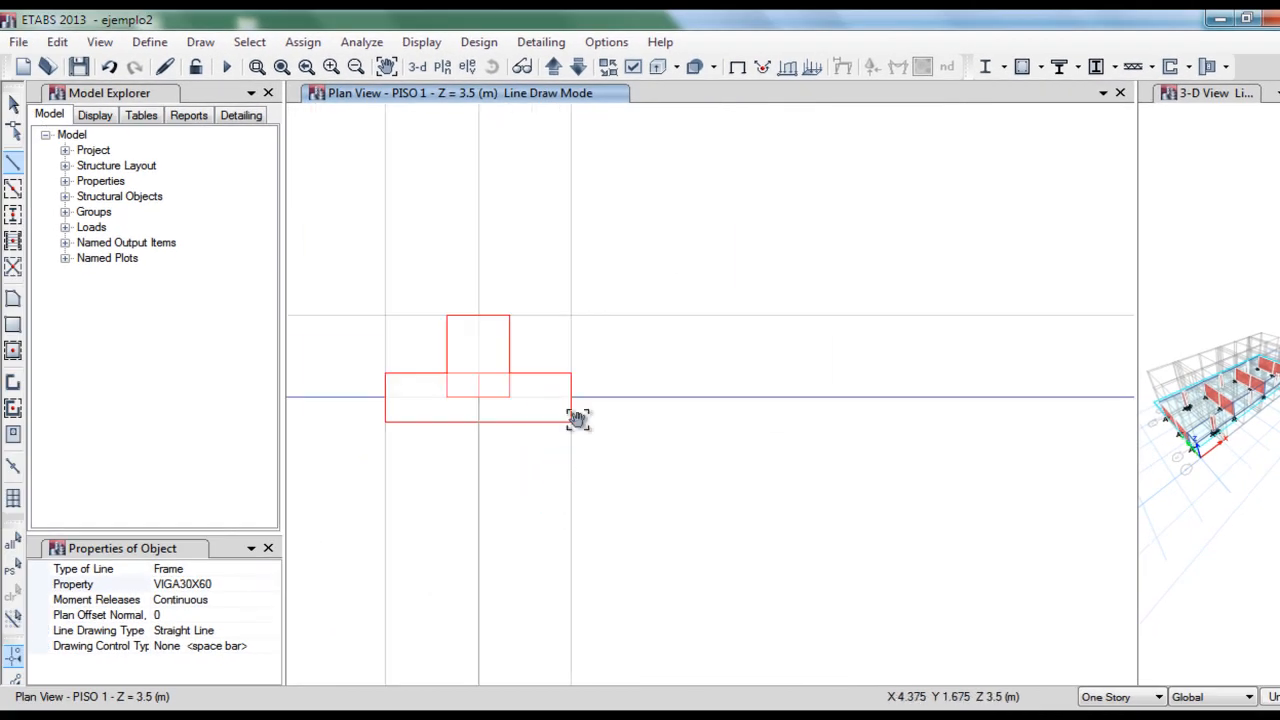
scroll(571, 514, "down", 2)
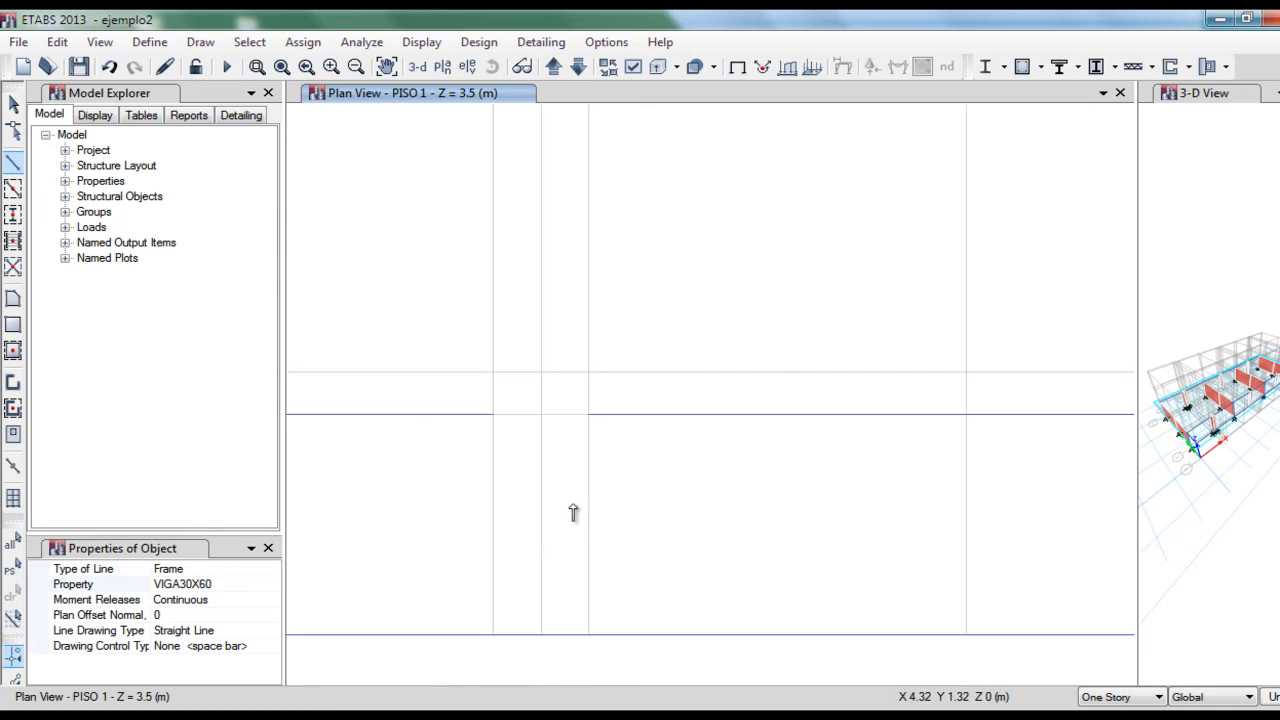
left_click(540, 634)
scroll(546, 429, "up", 3)
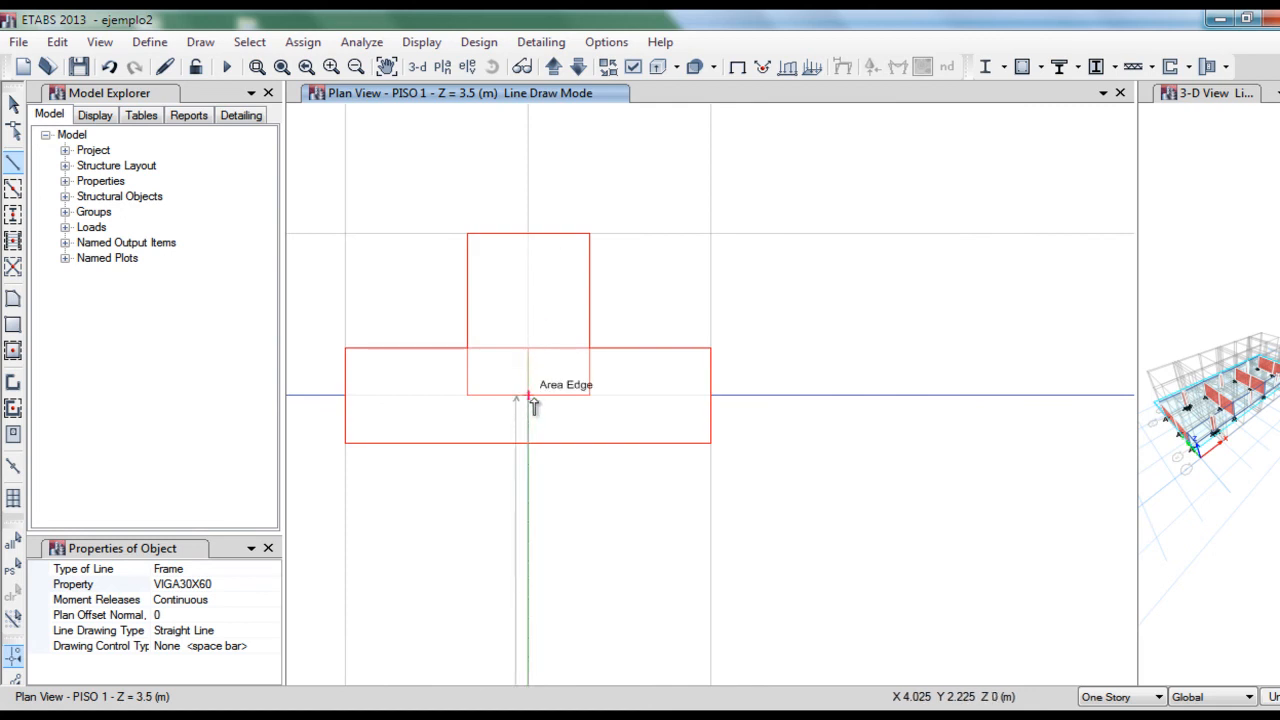
left_click(528, 397)
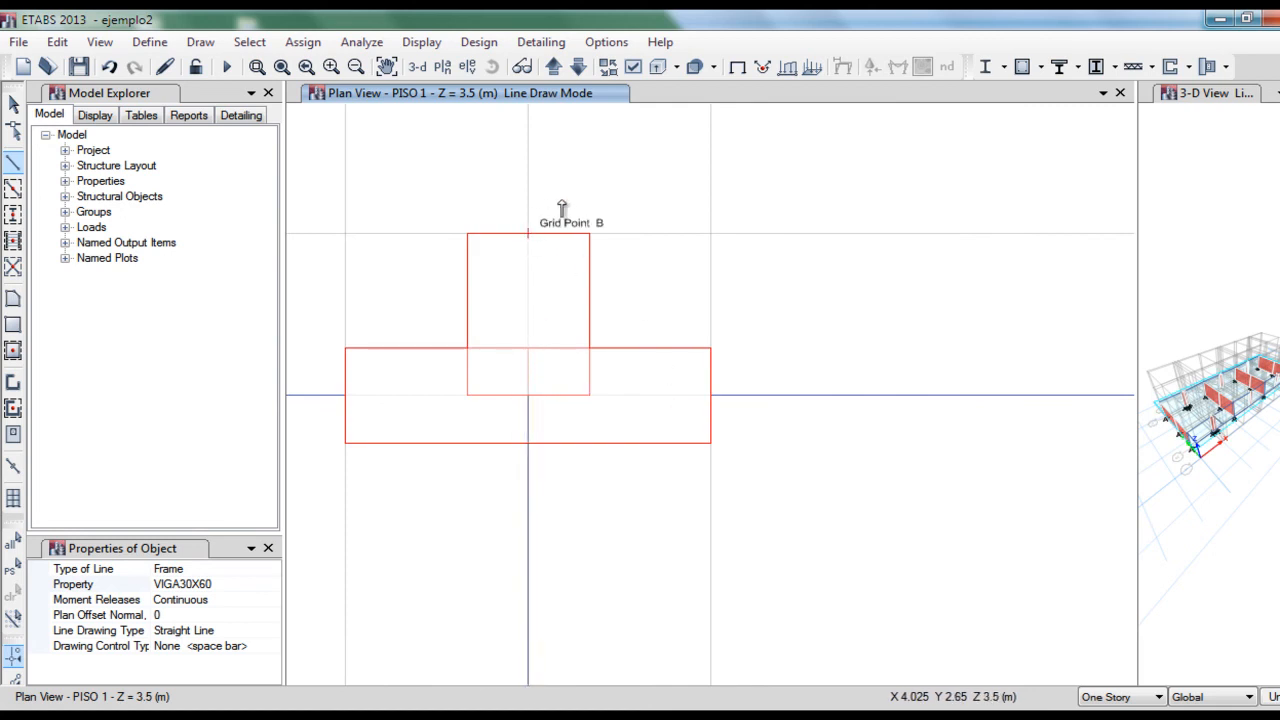
Step: Continue the VIGA30X60 beam along axis B from B-2 to the T-shaped wall at B-3
scroll(555, 222, "down", 5)
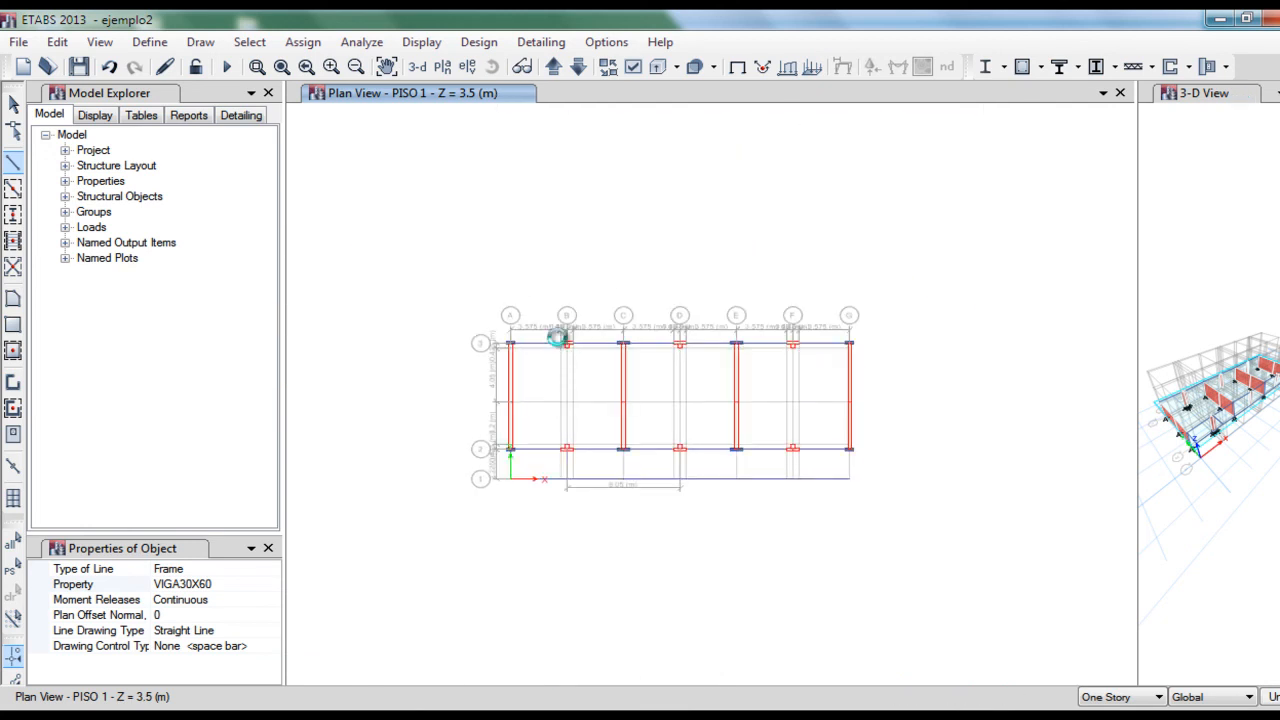
middle_click_drag(556, 338, 565, 357)
scroll(561, 362, "up", 3)
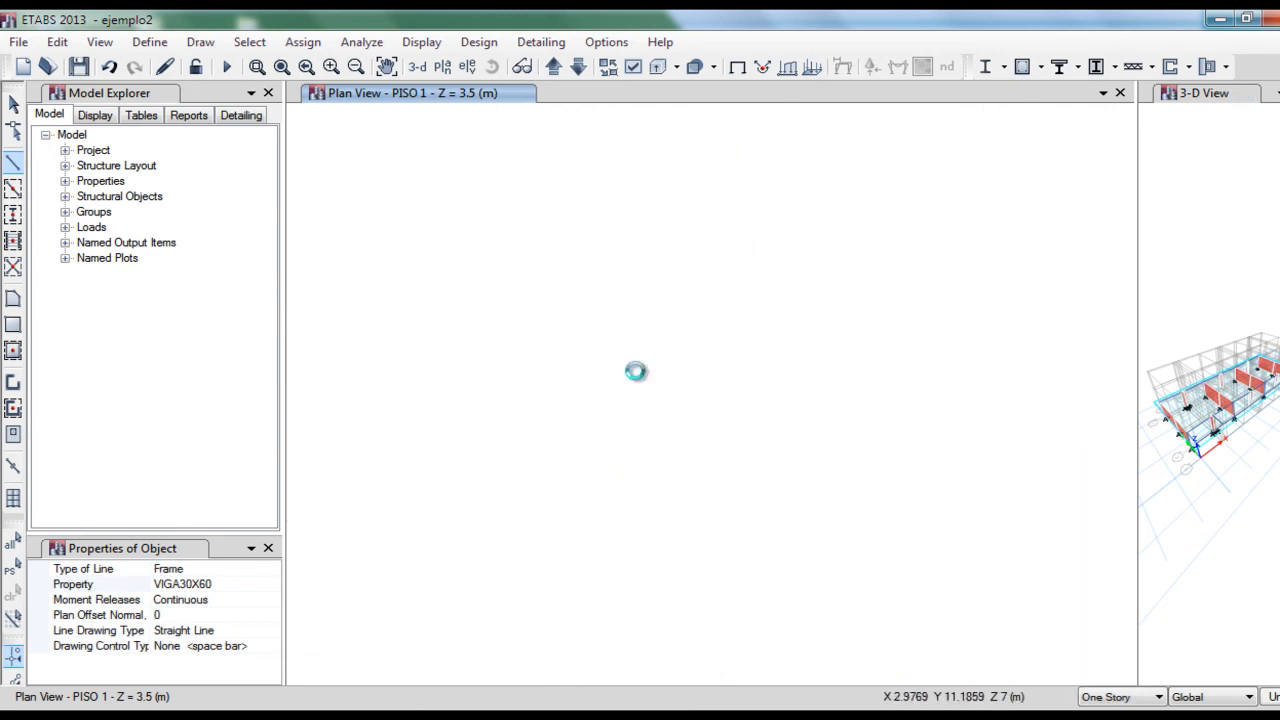
scroll(811, 484, "down", 3)
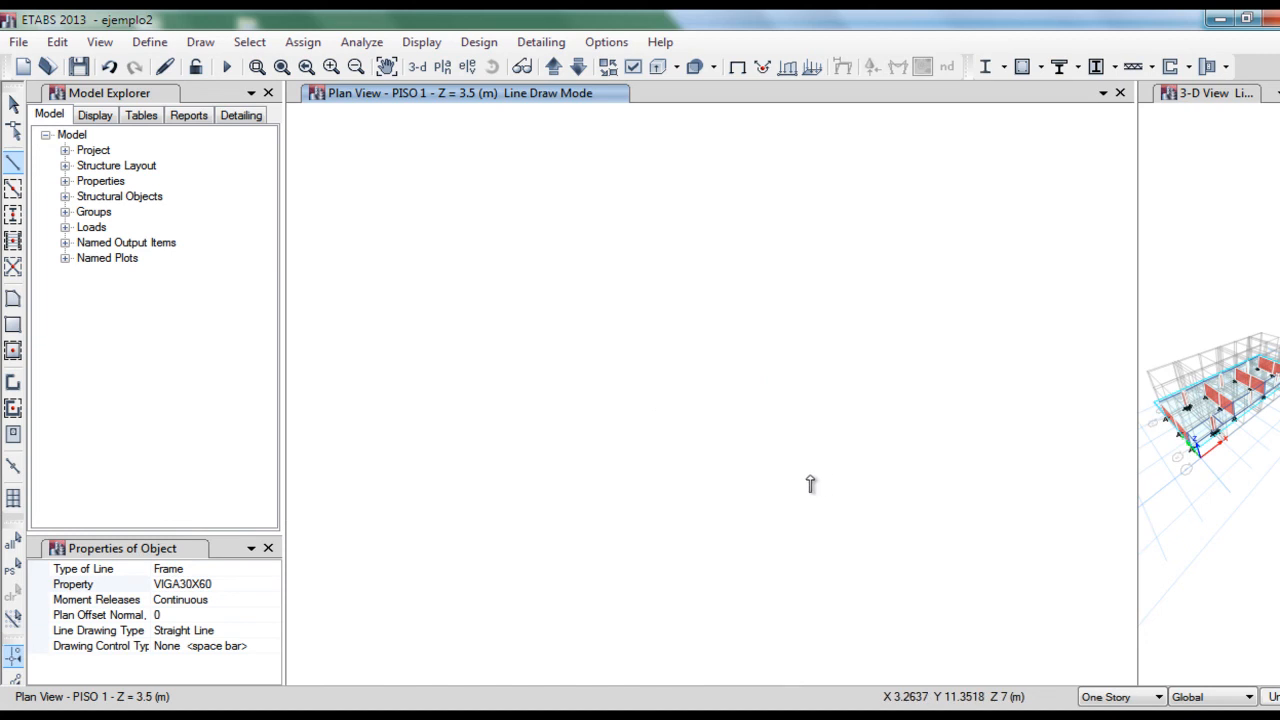
scroll(808, 484, "down", 2)
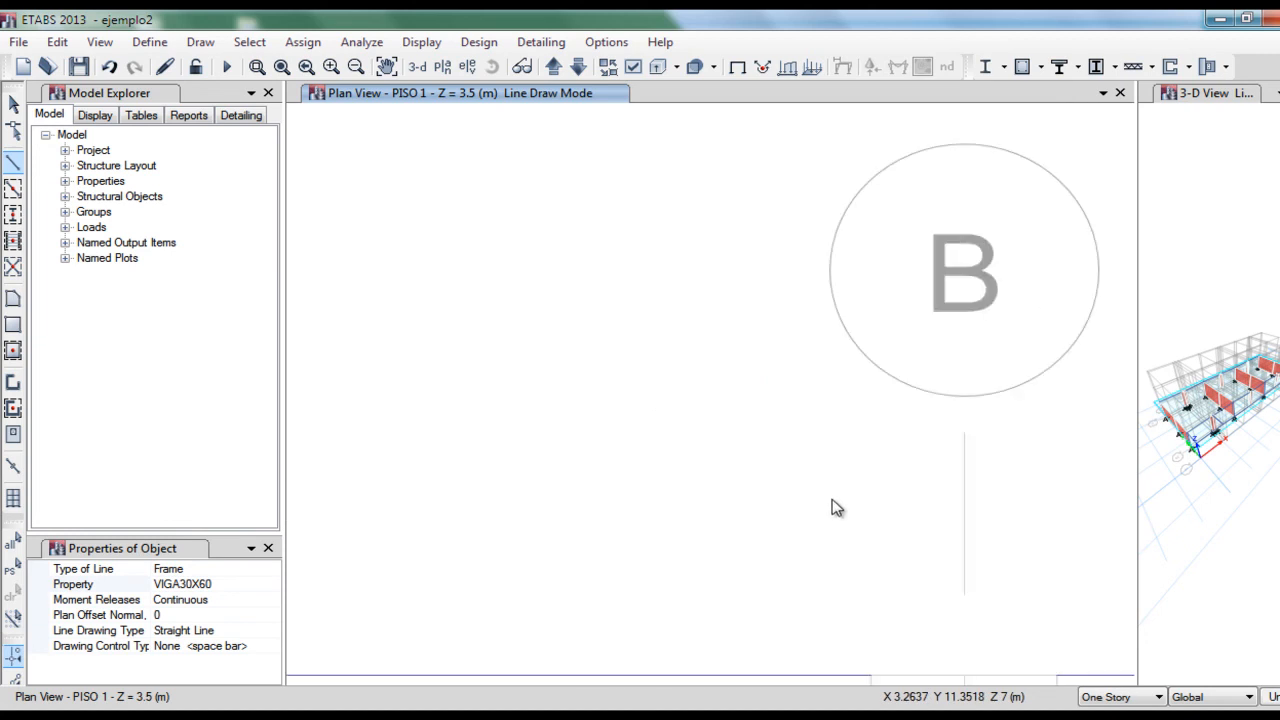
middle_click_drag(754, 419, 634, 277)
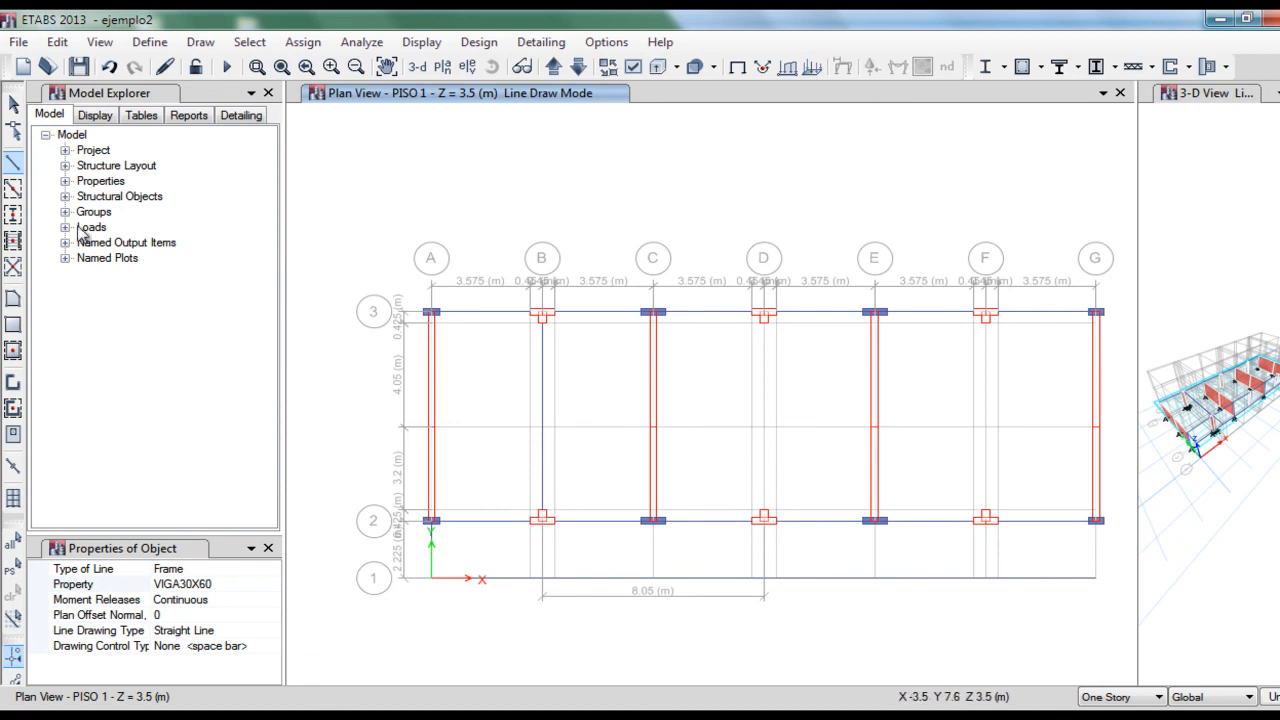
Step: Replicate the two axis B beams linearly with dx 8.05 m, dy 0 and number 2, and save the model
left_click(13, 103)
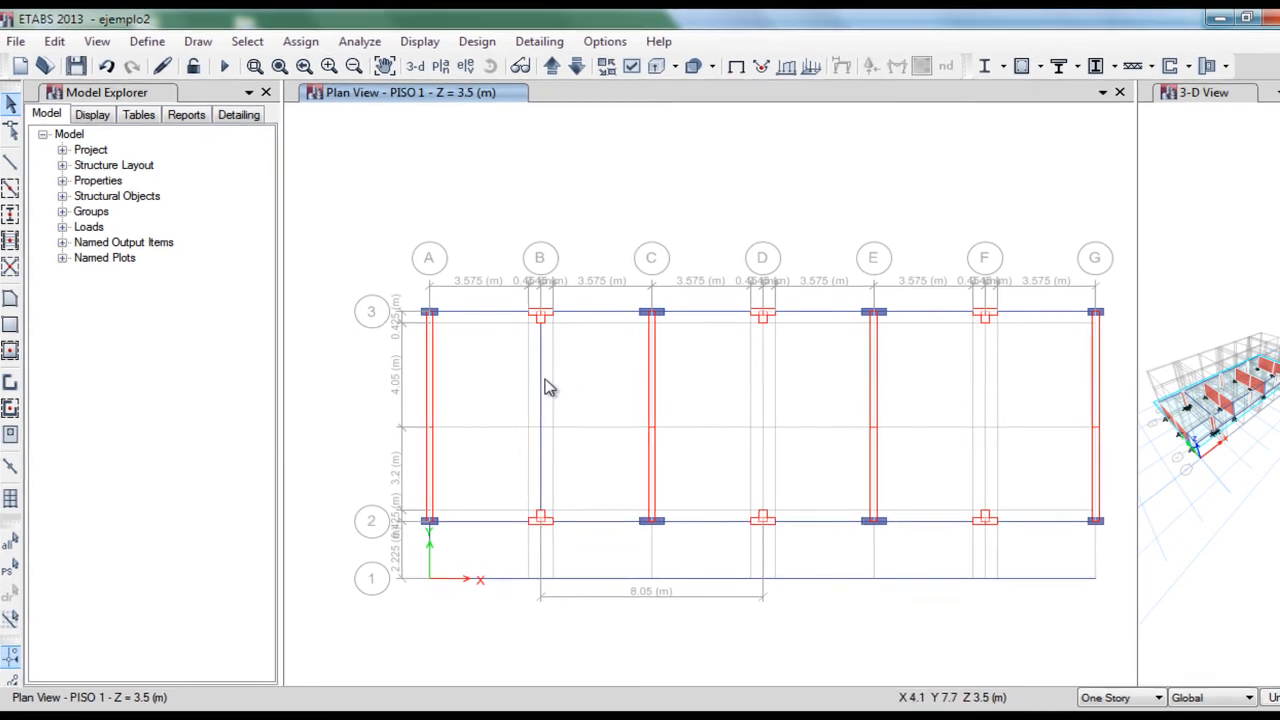
left_click_drag(488, 410, 488, 411)
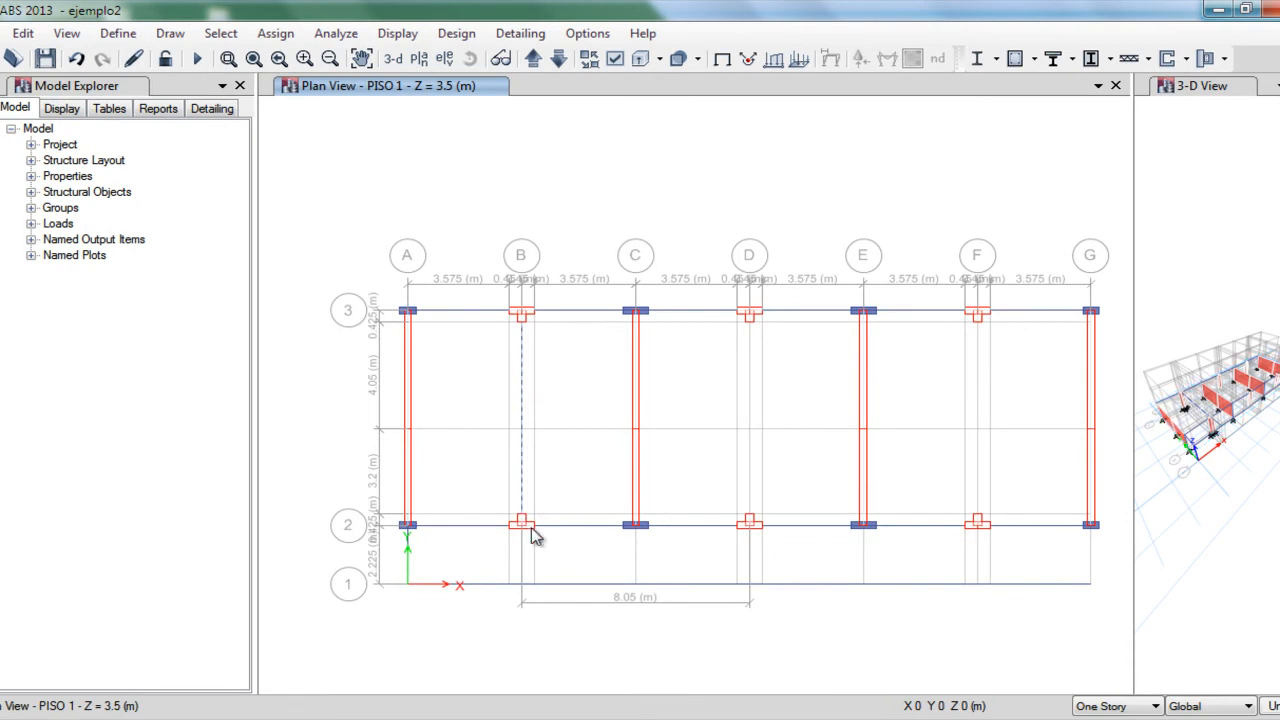
left_click_drag(544, 557, 499, 577)
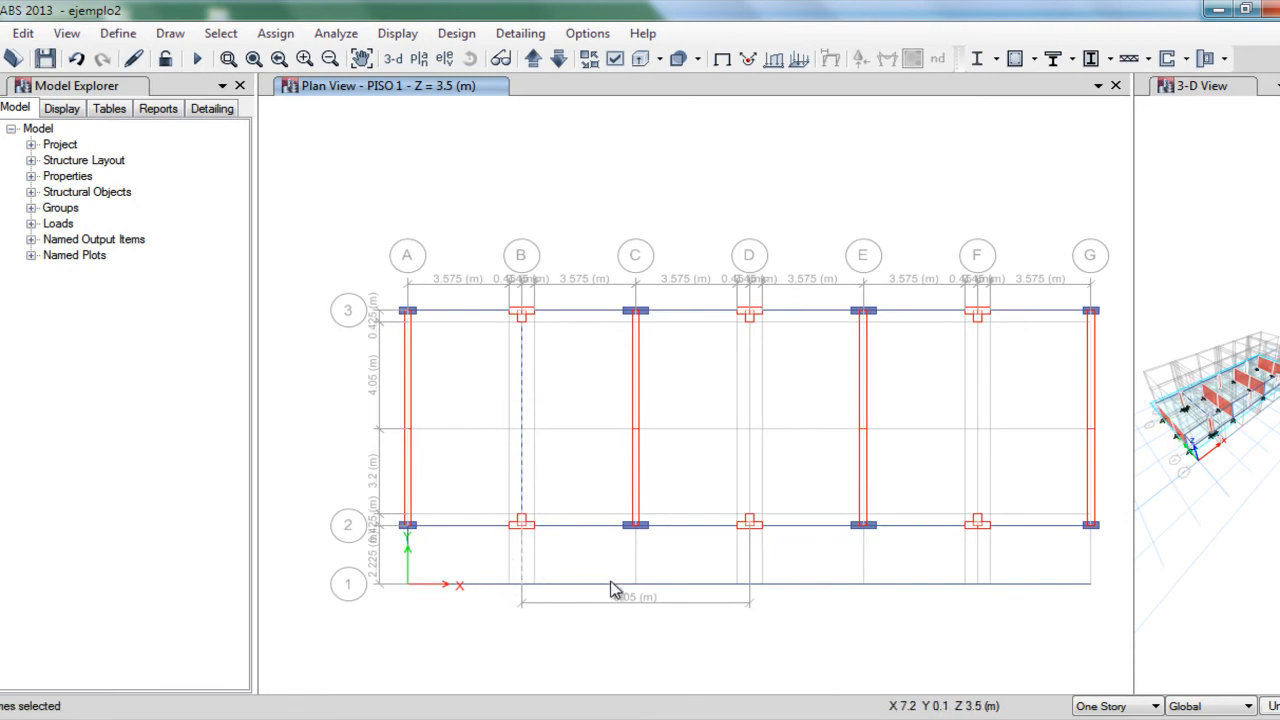
left_click(22, 34)
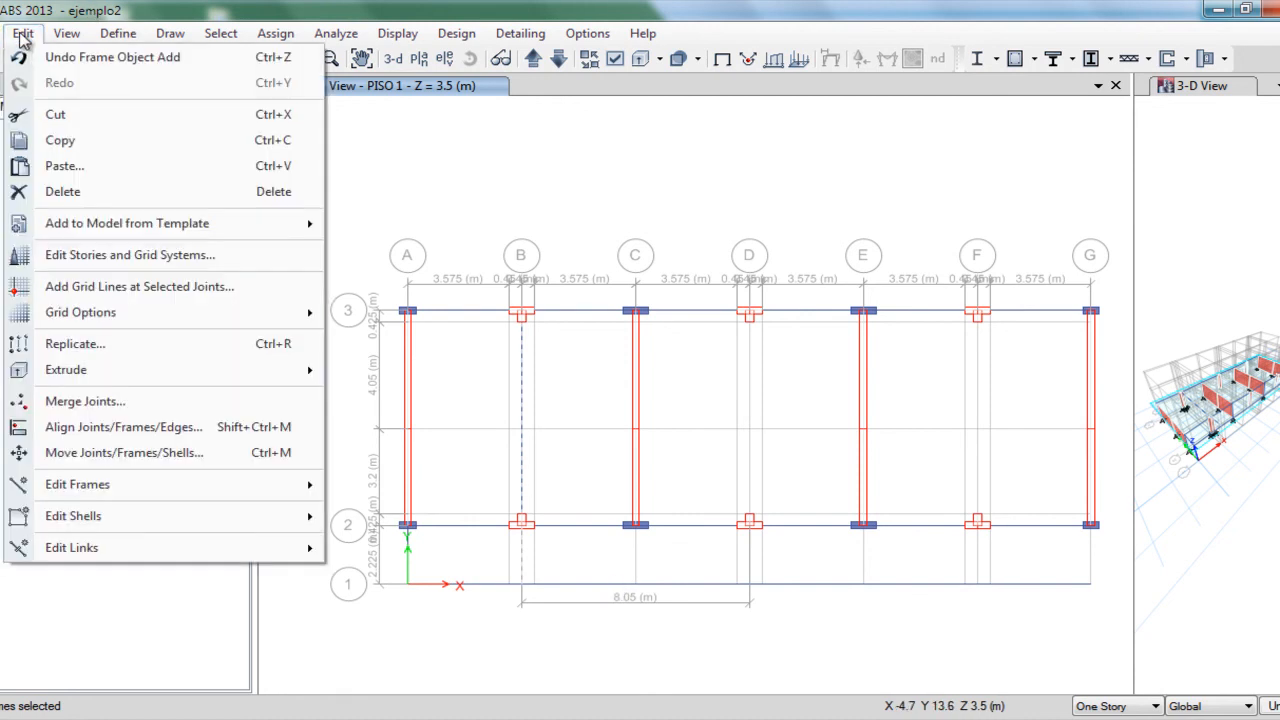
left_click(55, 345)
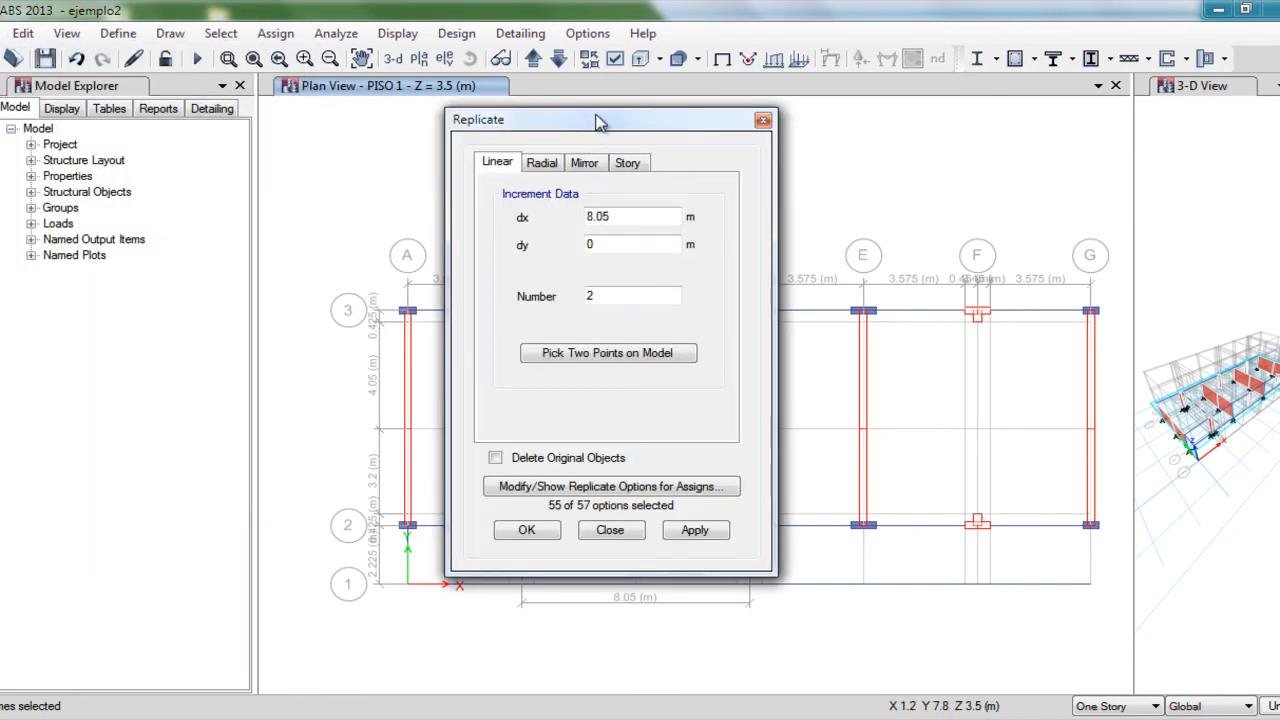
left_click_drag(595, 122, 203, 118)
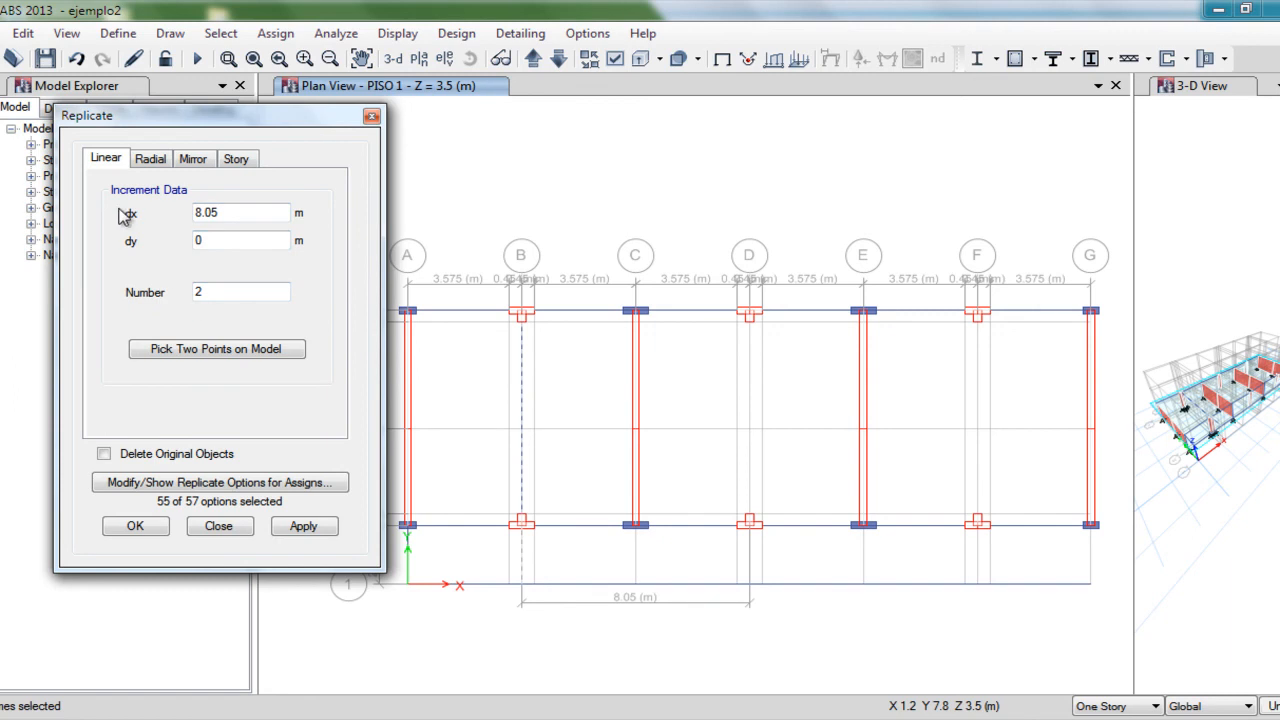
left_click_drag(245, 213, 208, 207)
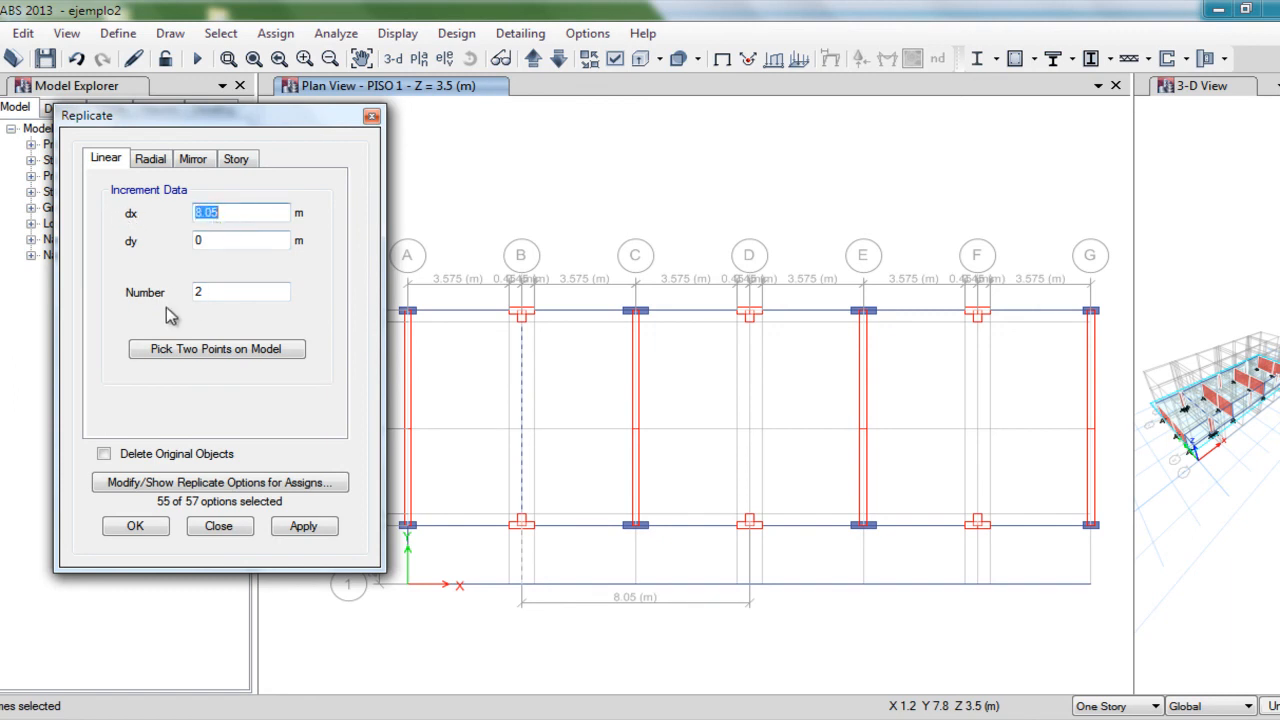
left_click(155, 530)
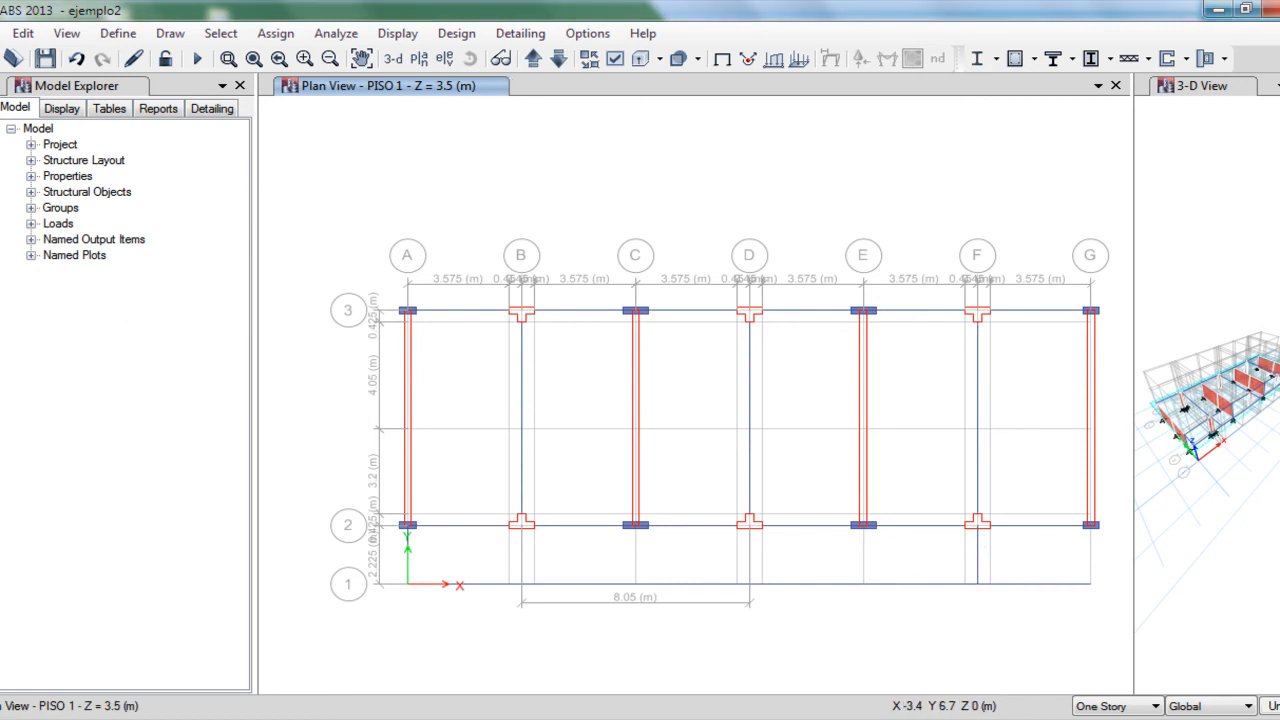
left_click(53, 56)
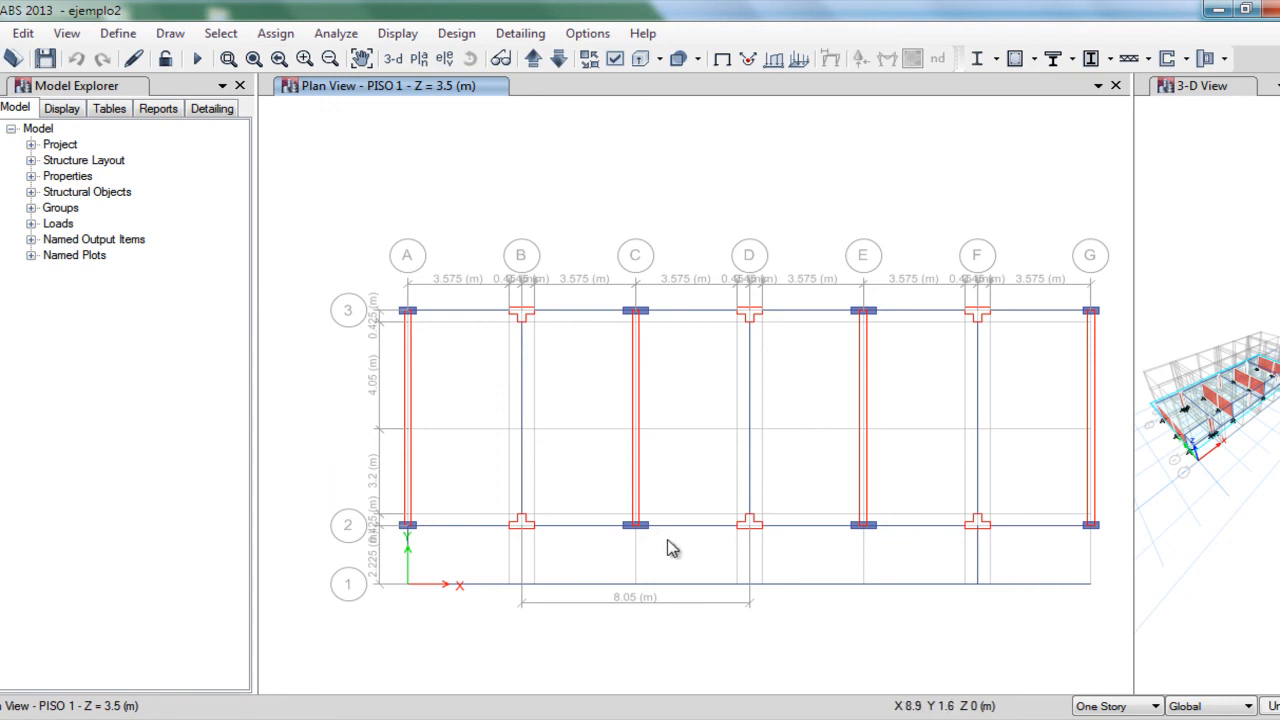
Step: Replicate the axis A beam between A-1 and A-2 linearly with dx 8.05 m, dy 0 and number 3, and save the model
left_click(410, 570)
left_click(415, 581)
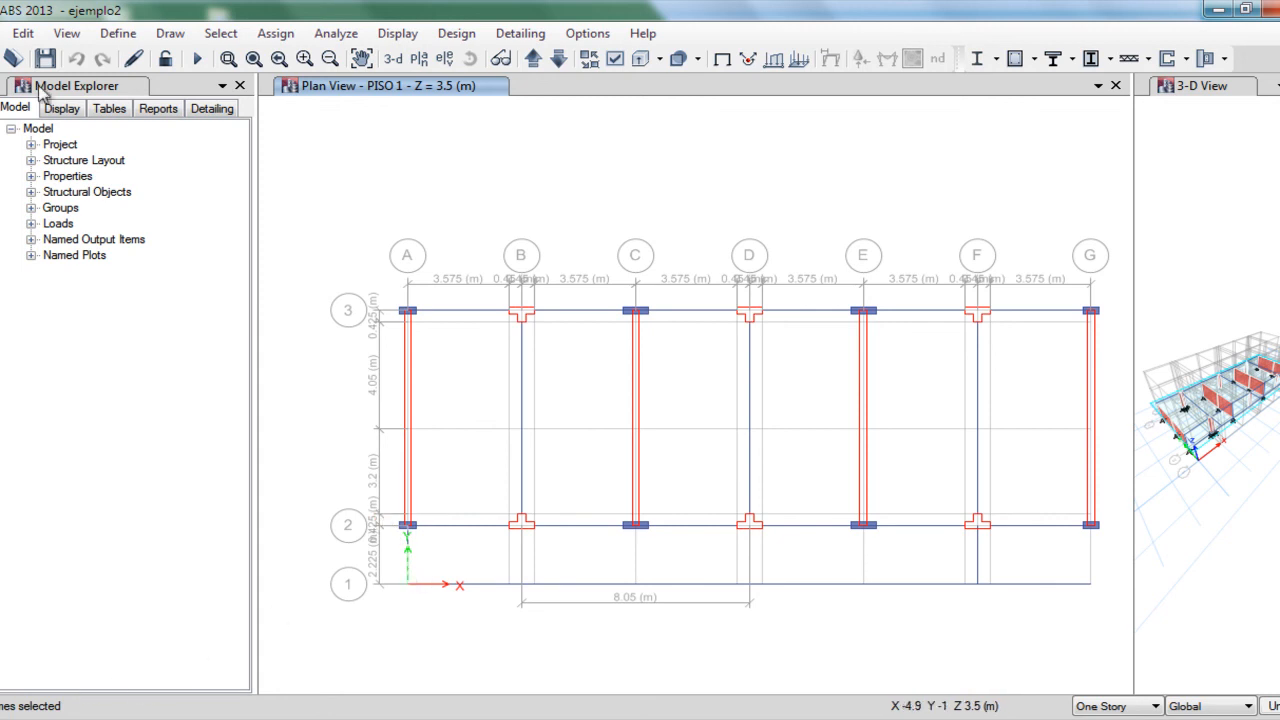
left_click(23, 33)
left_click(96, 342)
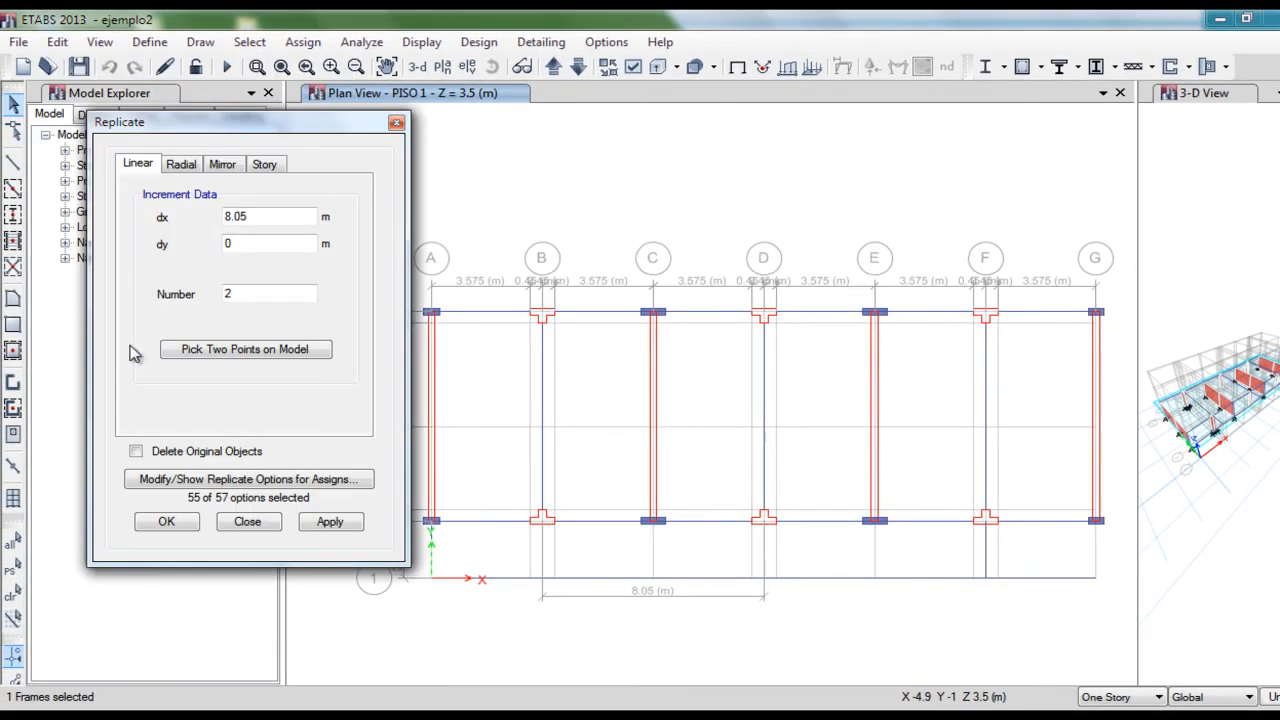
left_click_drag(290, 125, 182, 144)
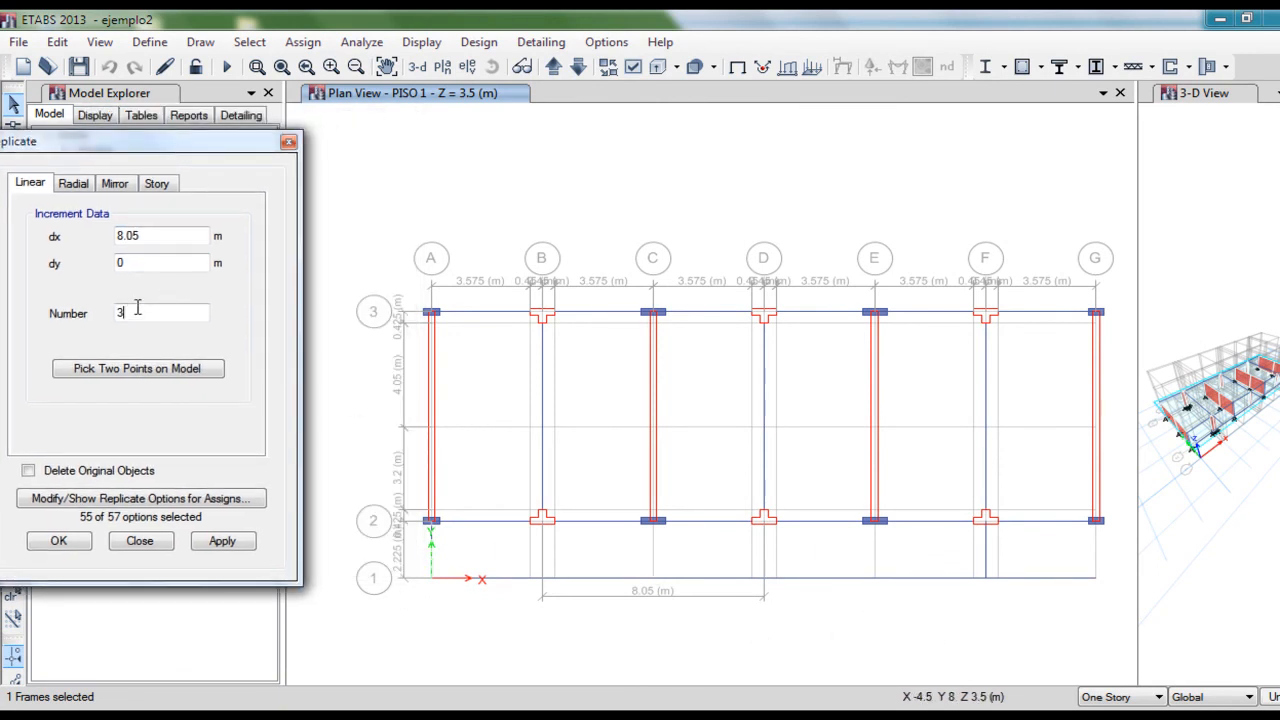
left_click(59, 540)
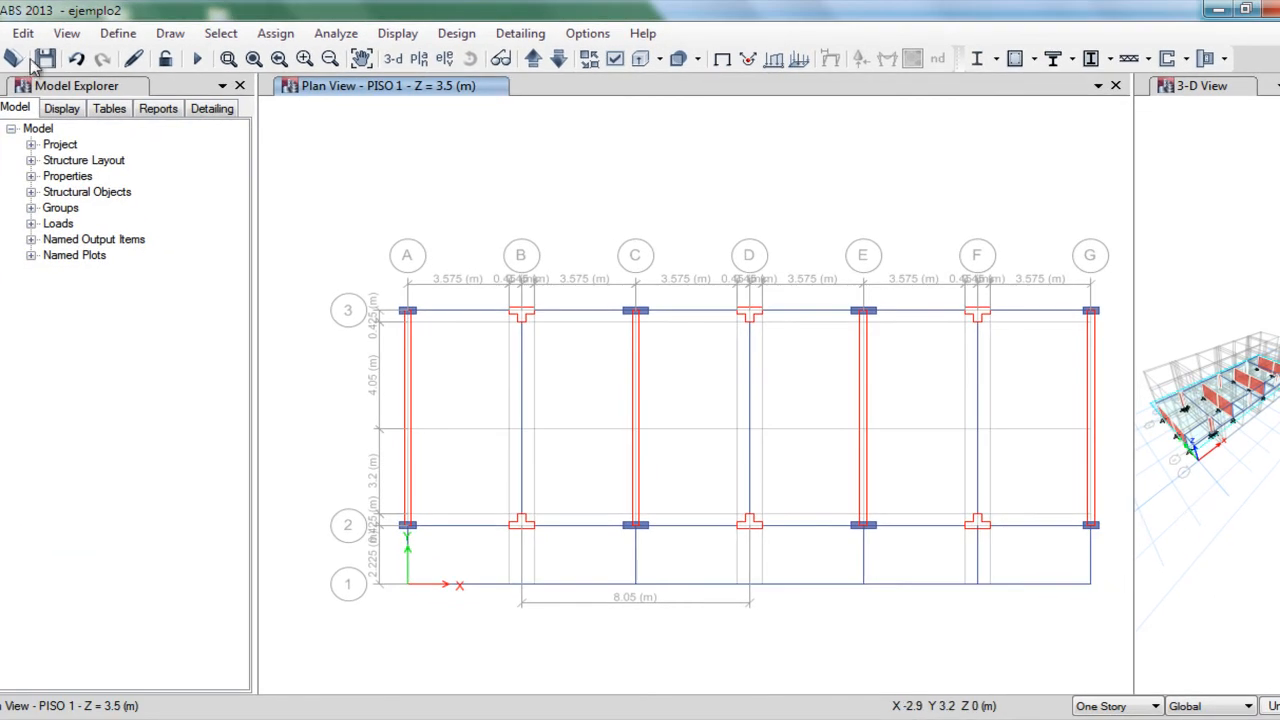
left_click(44, 58)
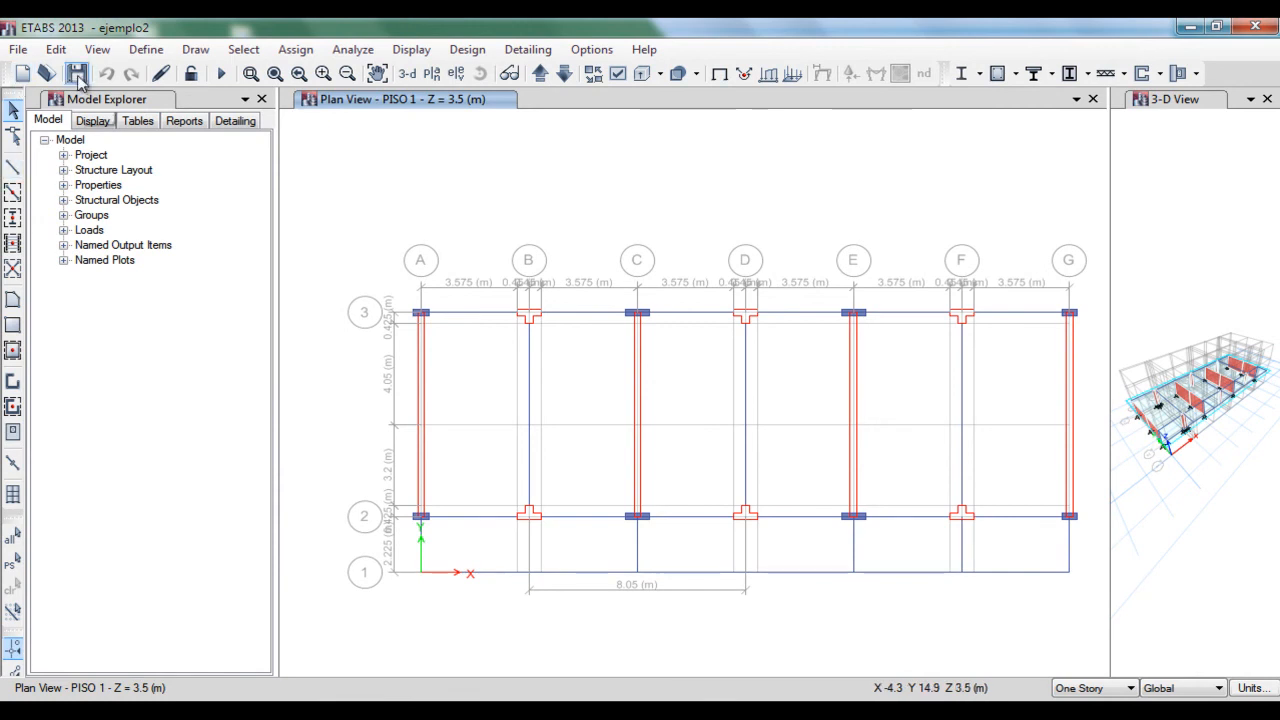
Step: Draw a rectangular ALIG20 floor panel from A-2 to B-3 with local axis 0
left_click(12, 325)
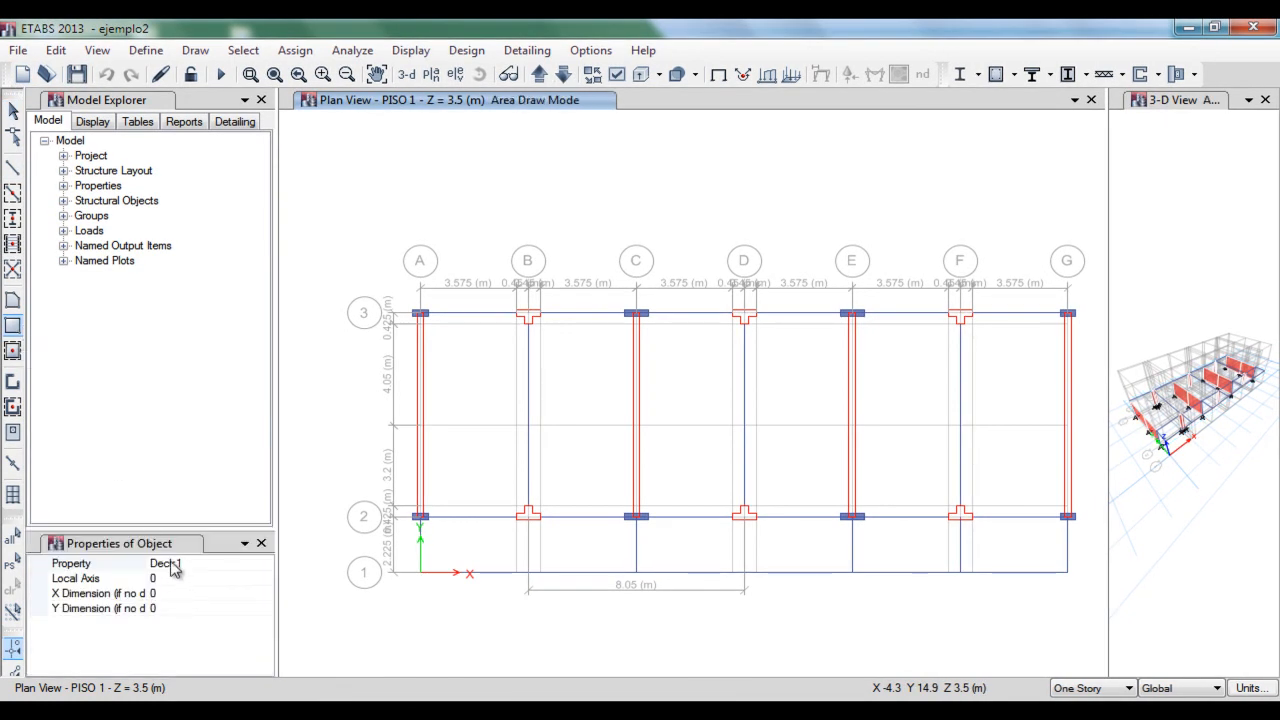
left_click(172, 565)
left_click(265, 565)
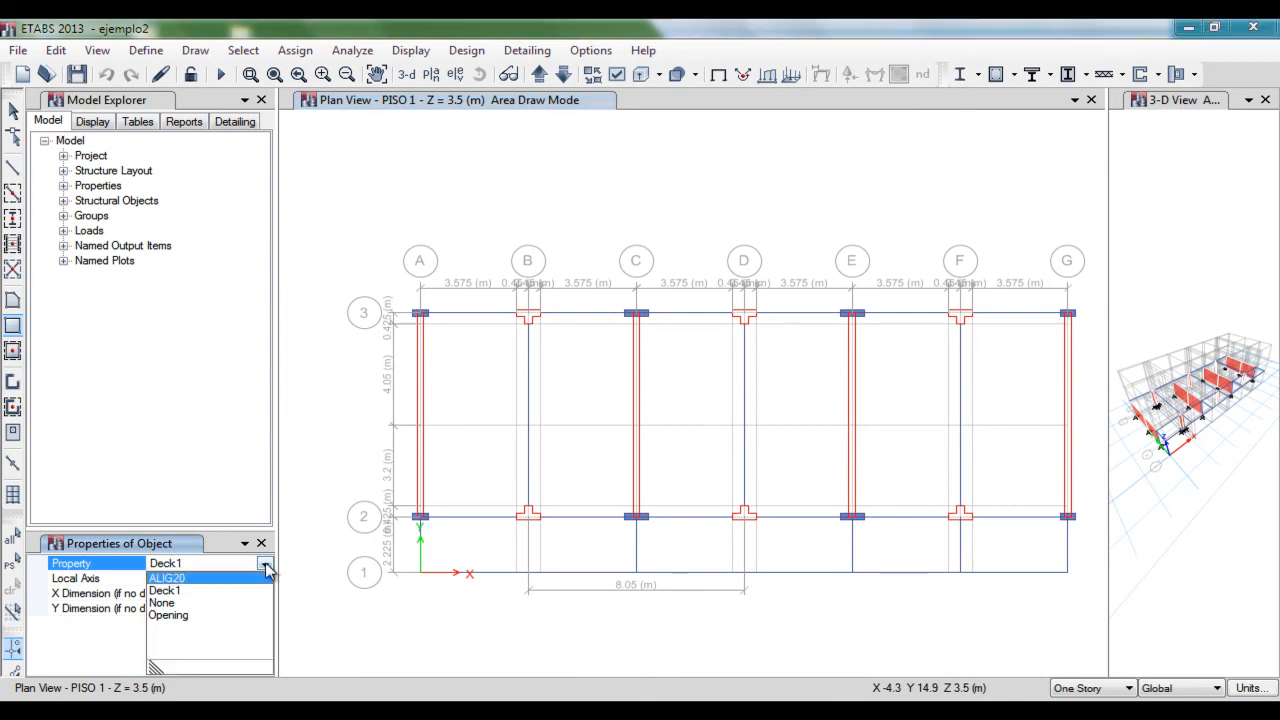
left_click(177, 578)
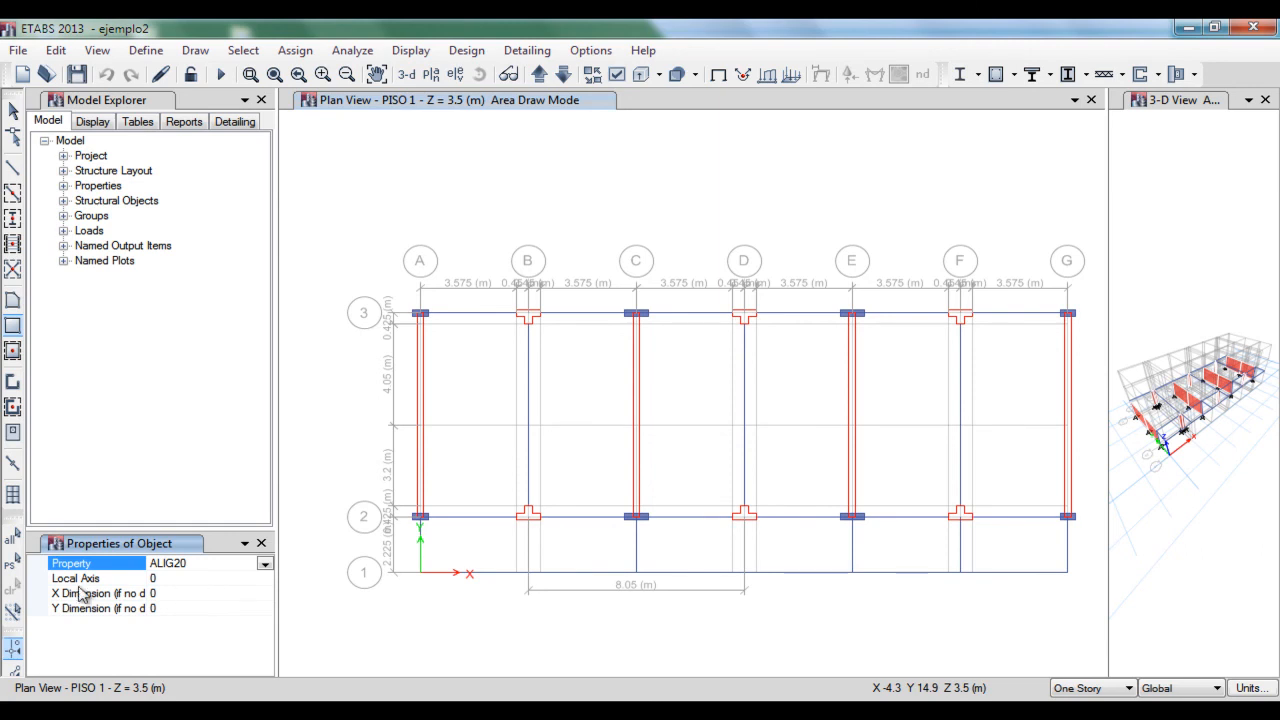
left_click(177, 580)
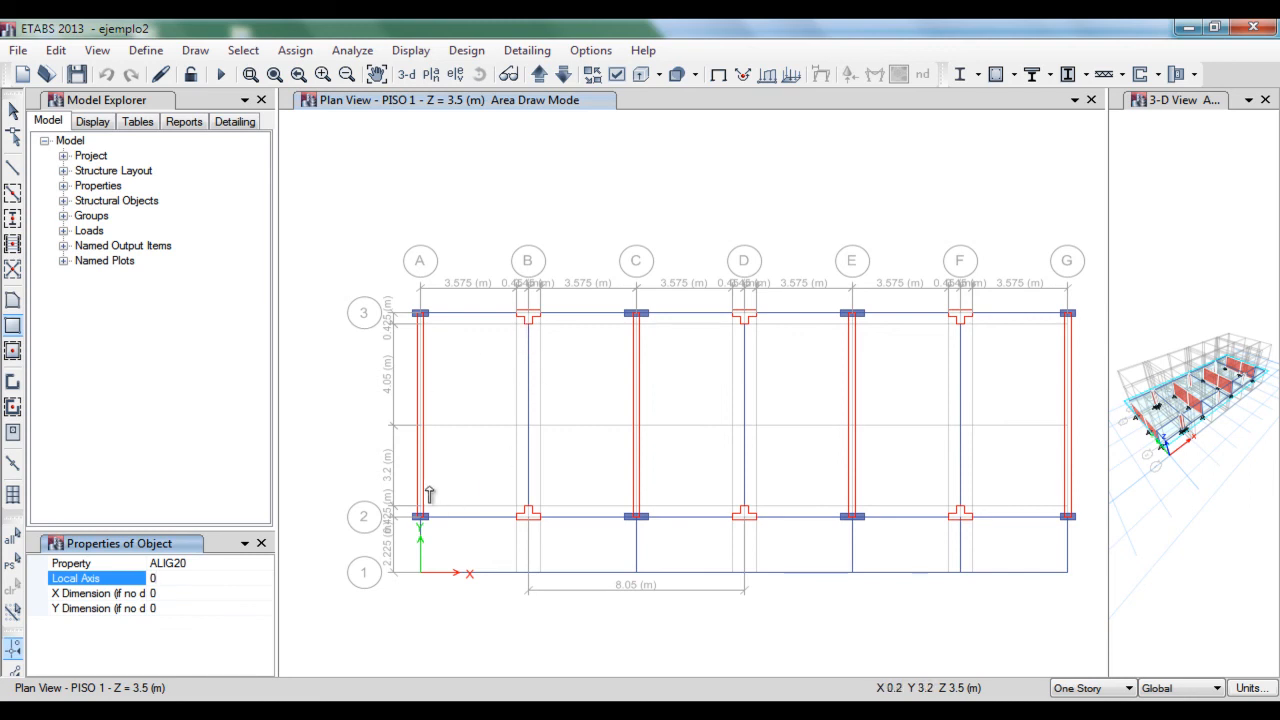
left_click(421, 517)
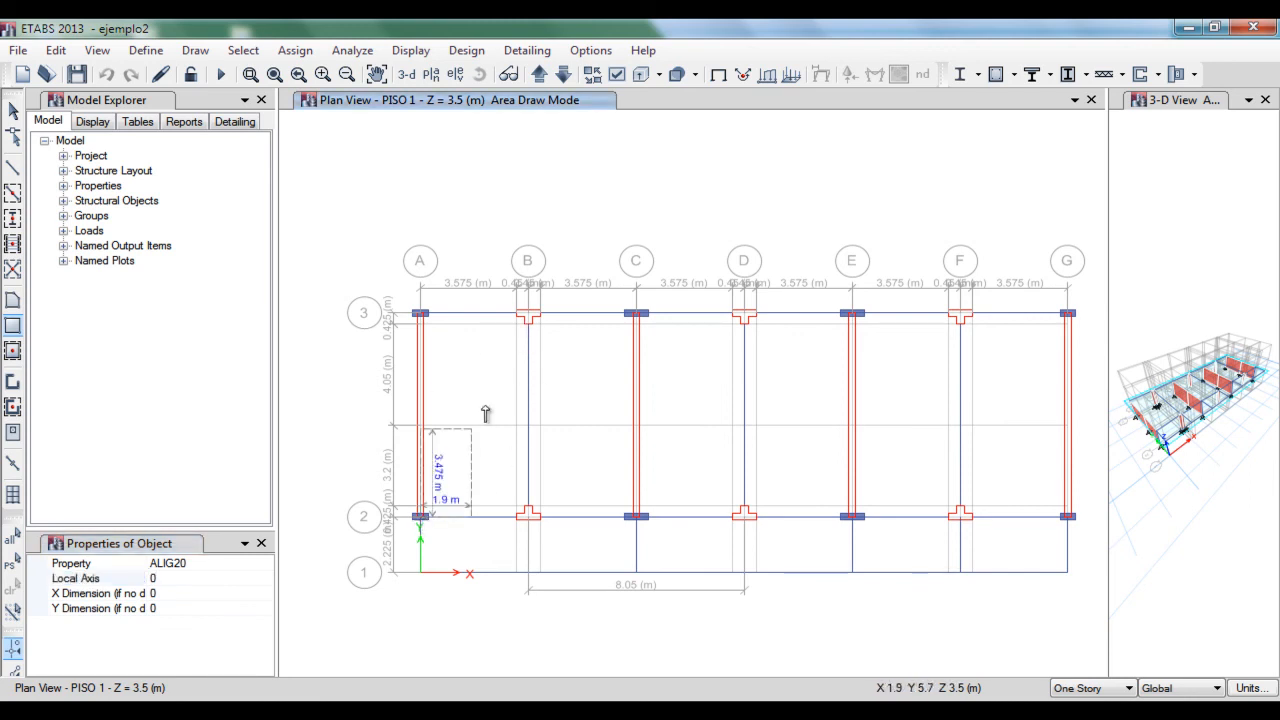
left_click(528, 315)
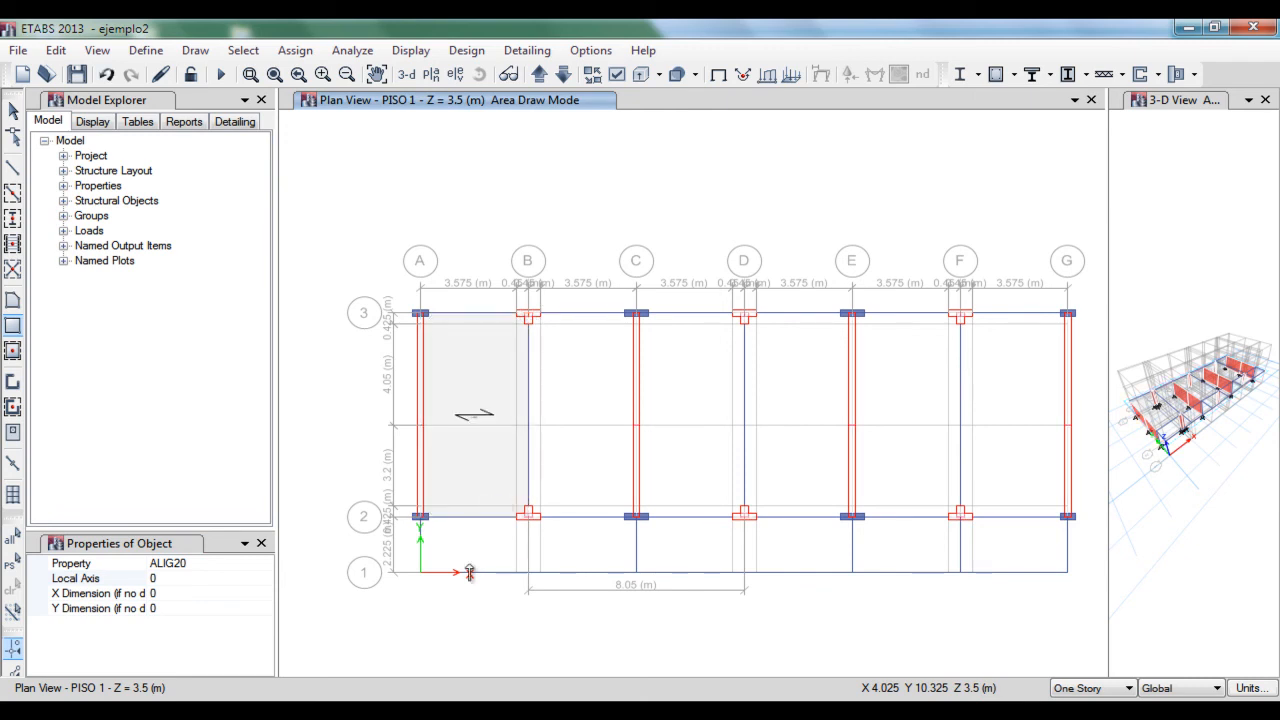
Step: Draw rectangular ALIG20 floor panels from A-1 to B-2, from B-2 to C-3 and from B-1 to C-2
left_click(421, 573)
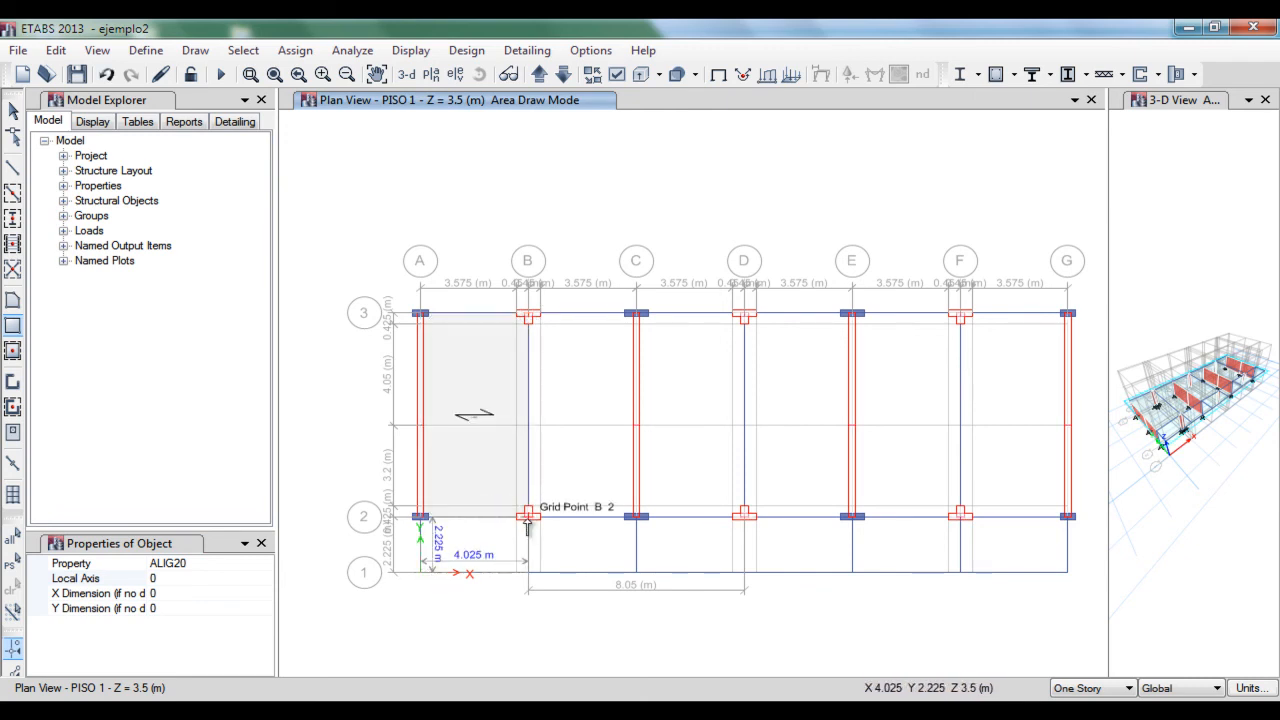
left_click(527, 520)
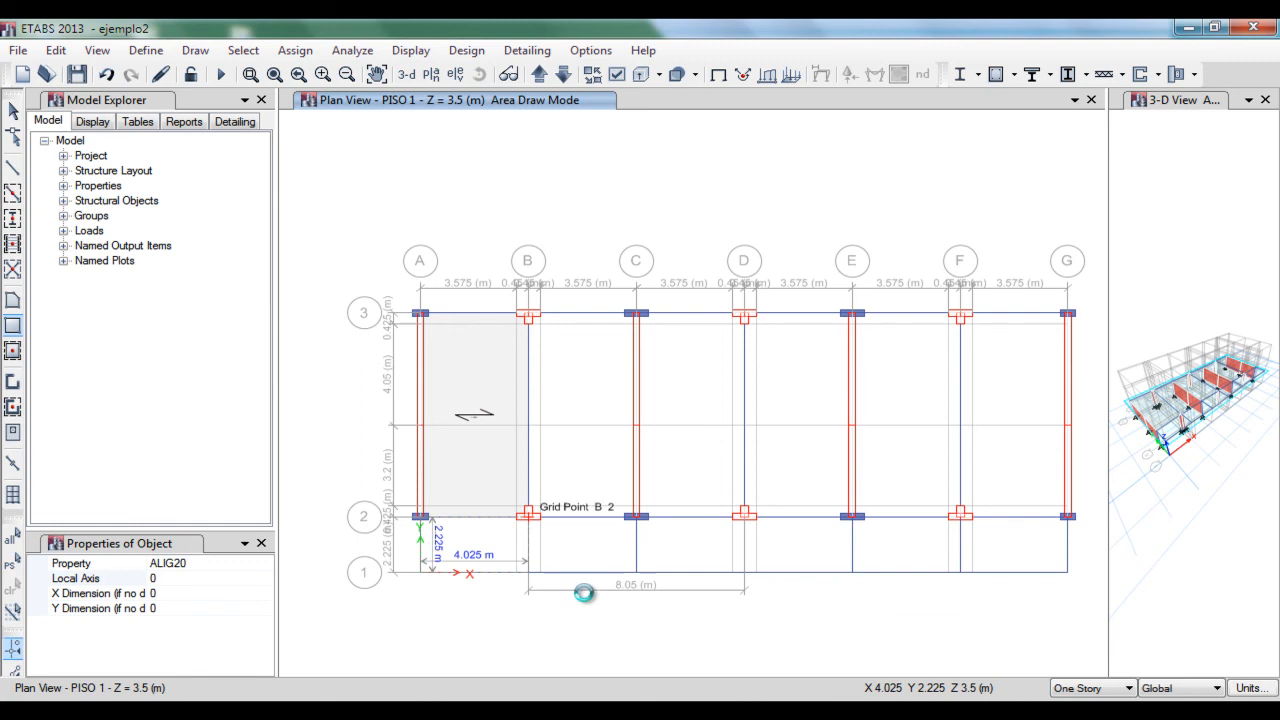
left_click(529, 517)
left_click(636, 314)
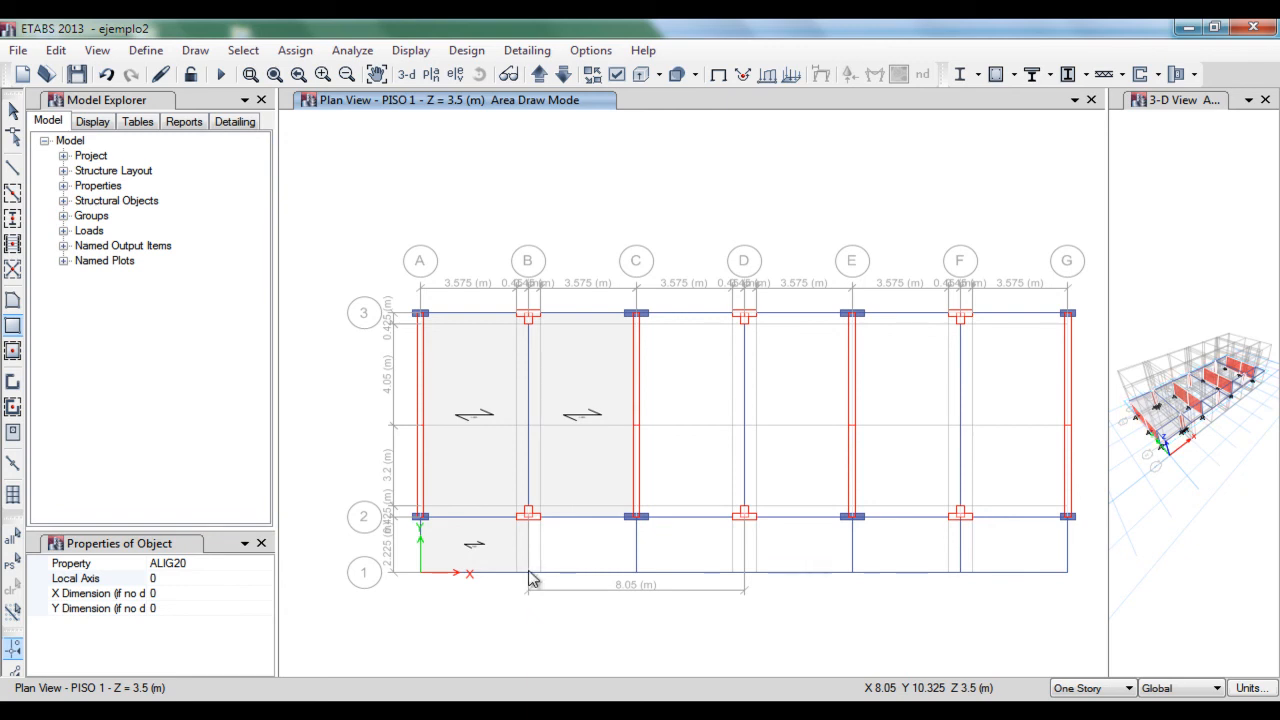
left_click(528, 572)
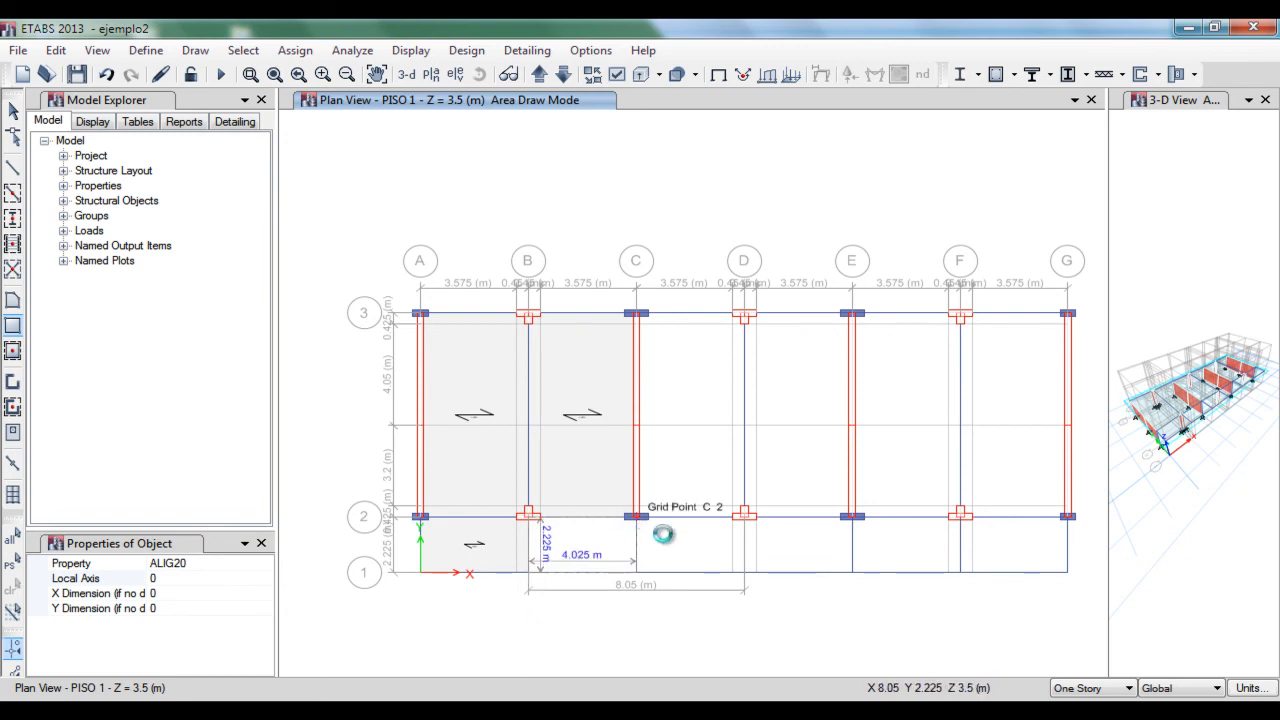
left_click(663, 534)
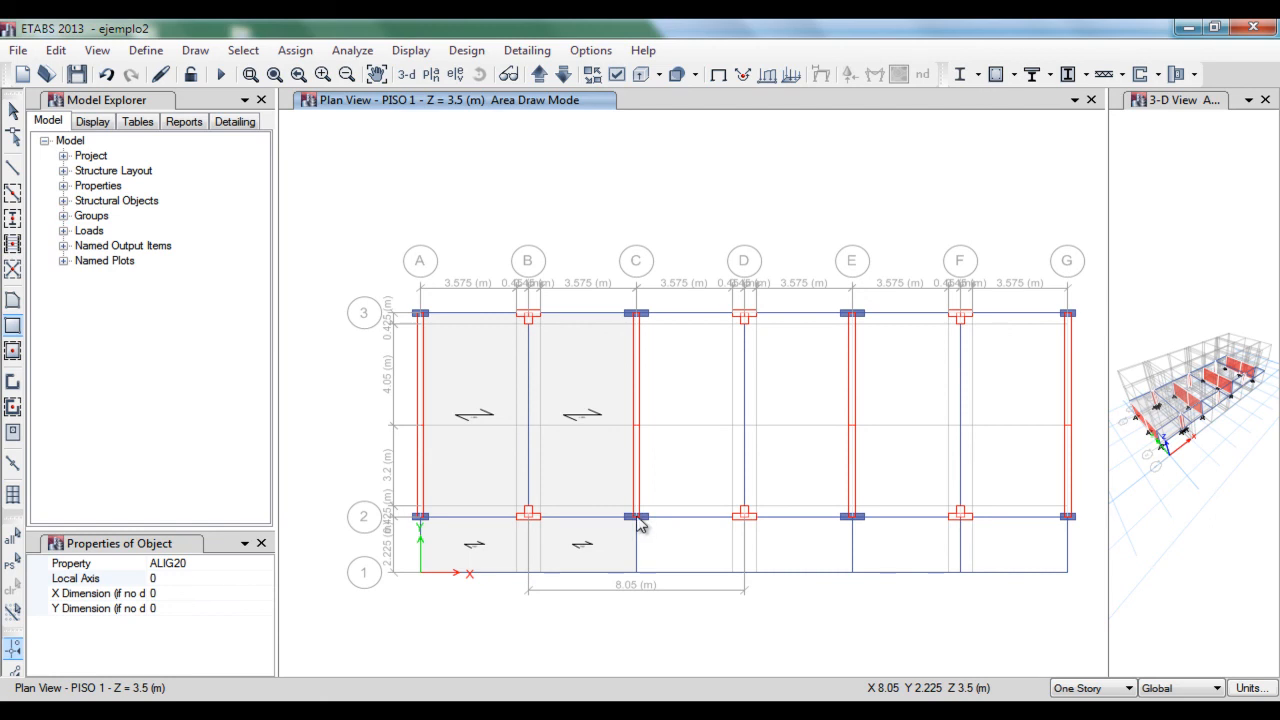
Step: Draw rectangular ALIG20 floor panels from C-2 to D-3, C-1 to D-2, D-2 to E-3 and D-1 to E-2
left_click(636, 516)
left_click(744, 313)
left_click(636, 572)
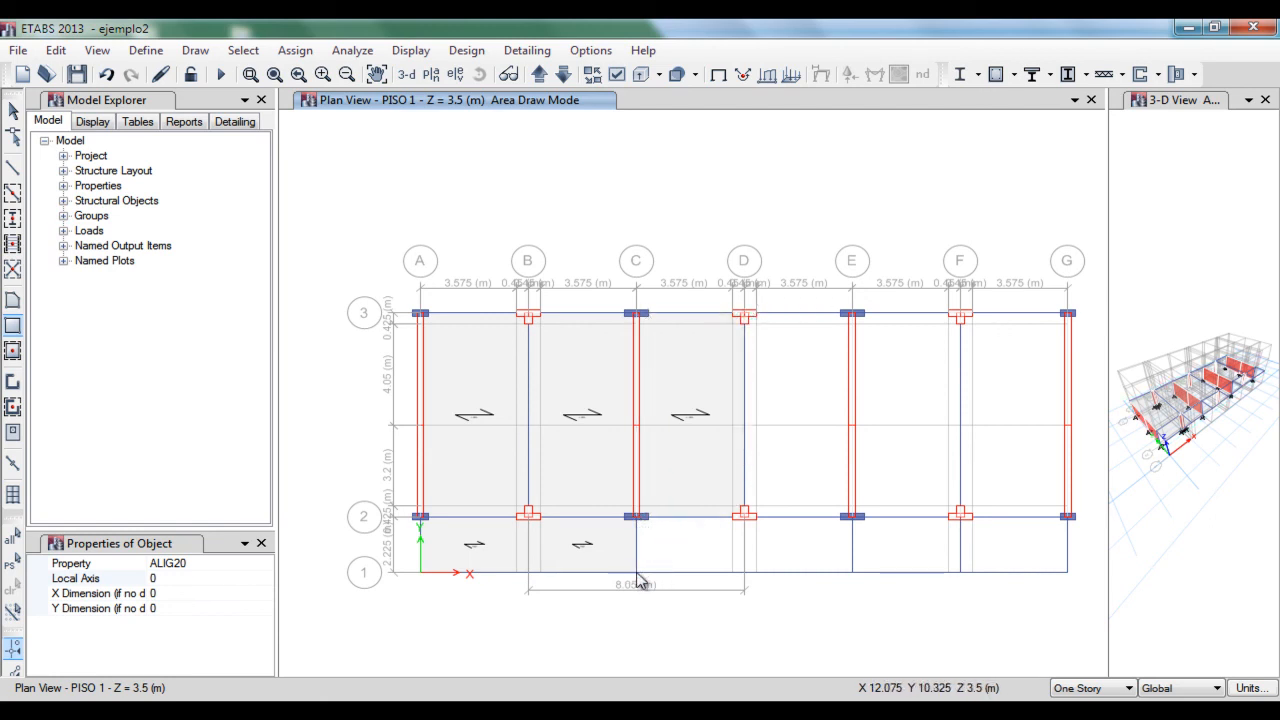
left_click(745, 515)
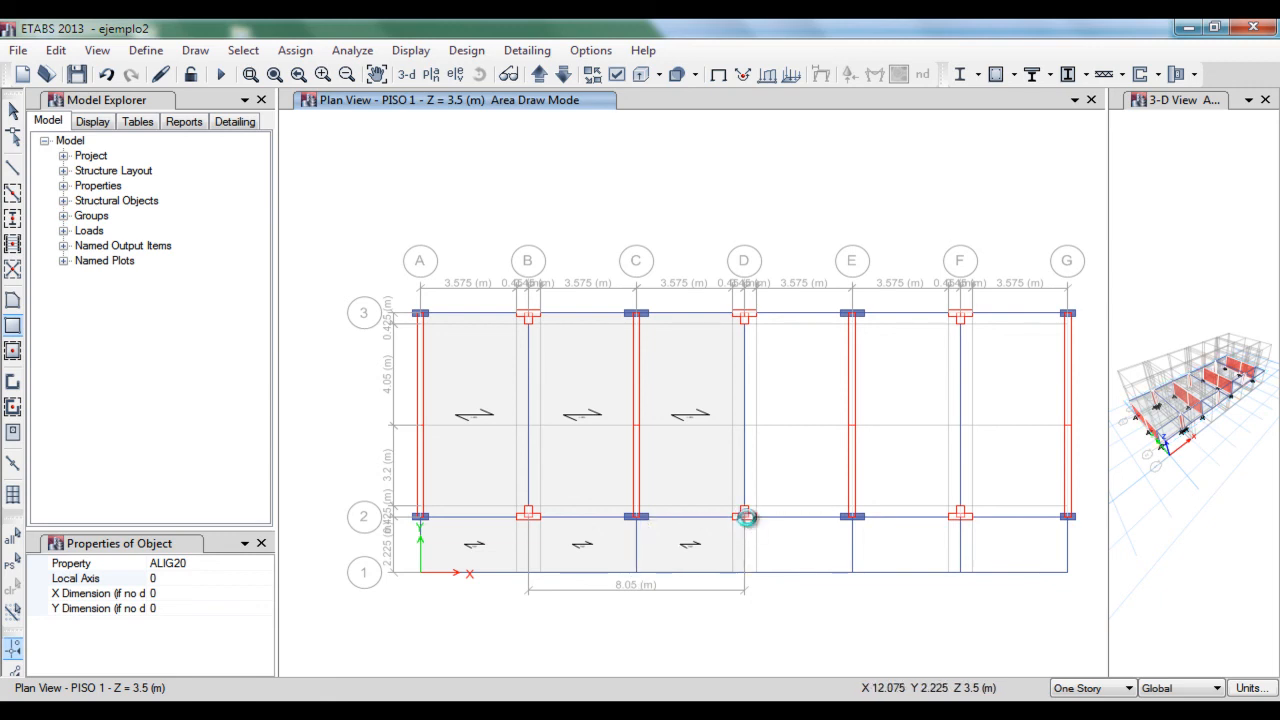
left_click(747, 517)
left_click(855, 315)
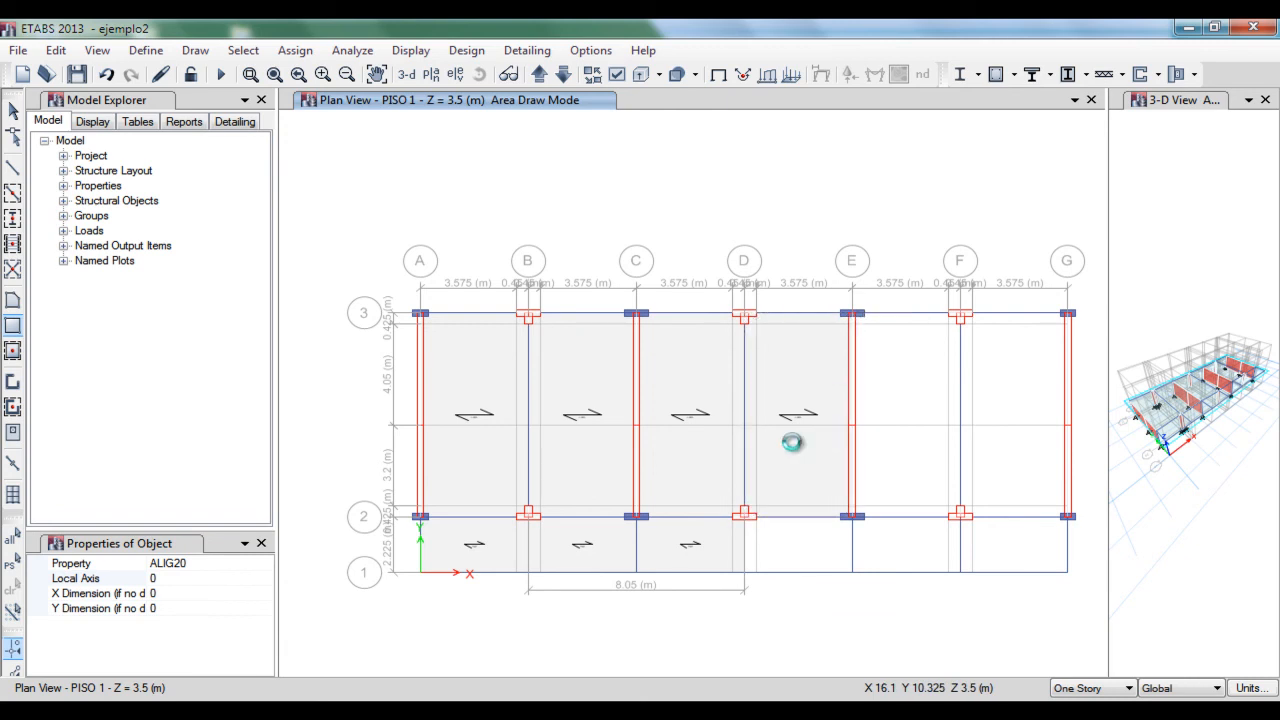
left_click(747, 575)
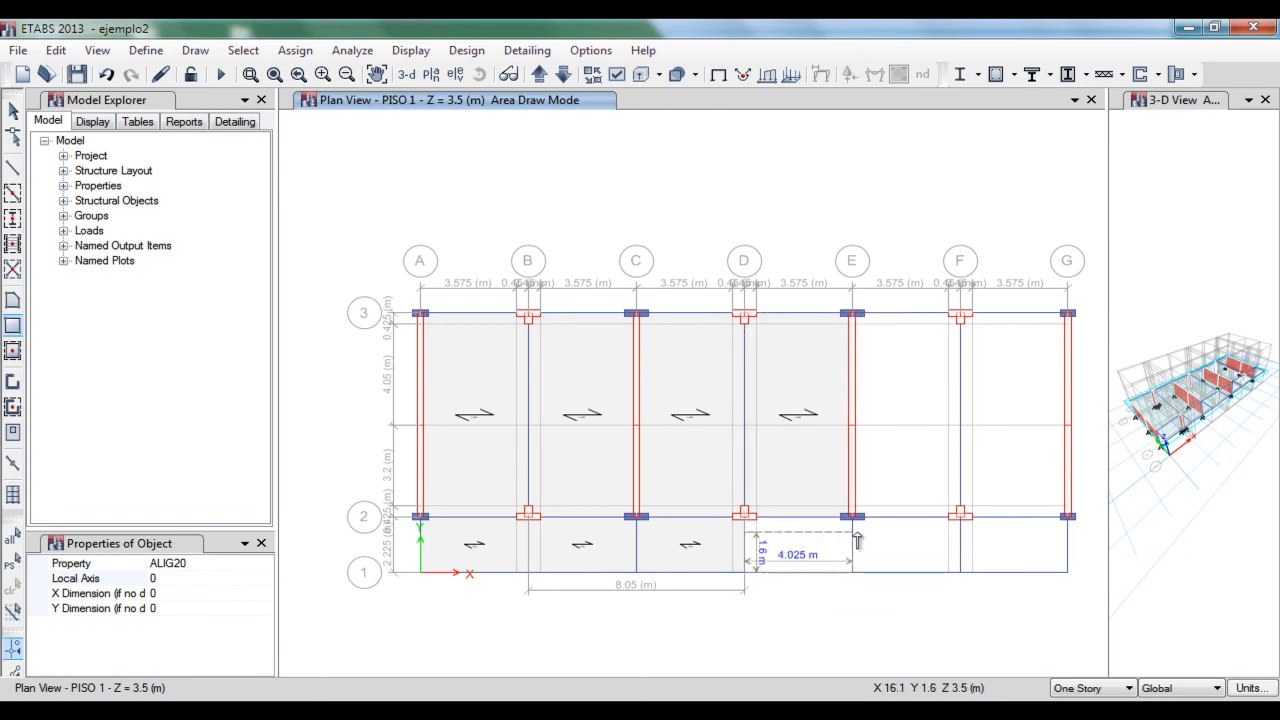
left_click(848, 519)
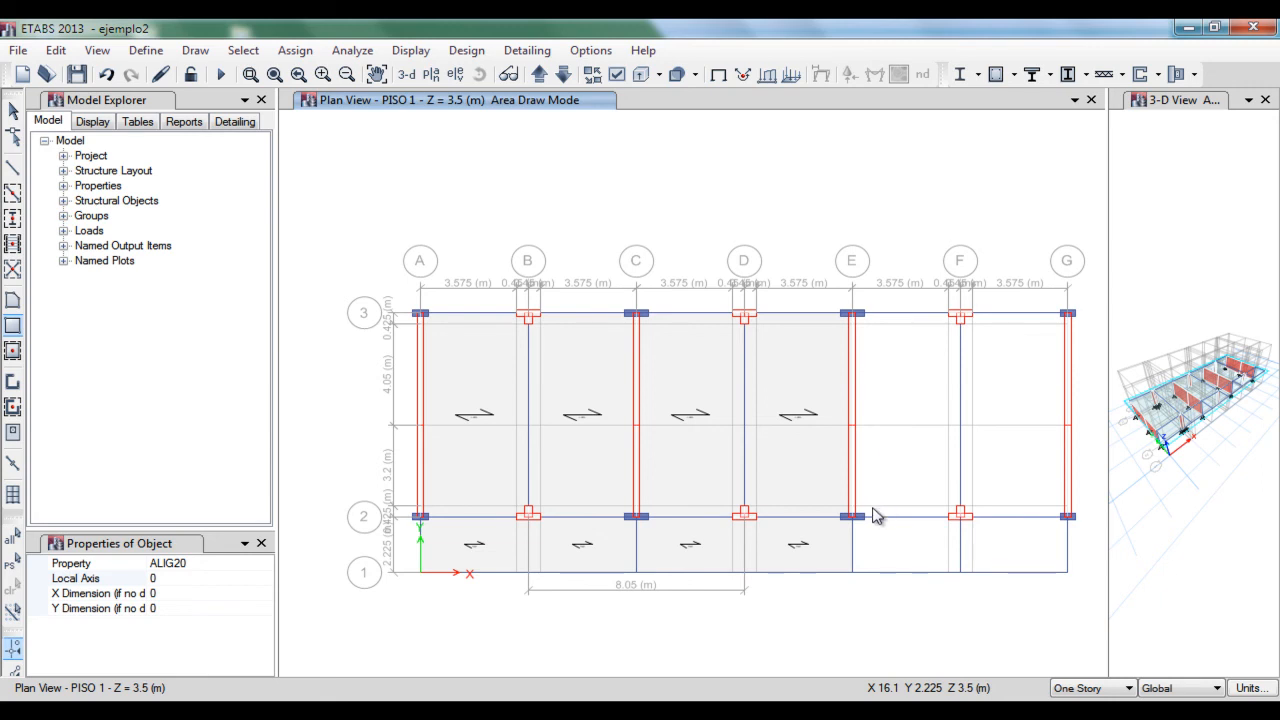
Step: Draw rectangular ALIG20 floor panels from E-2 to F-3, E-1 to F-2, F-2 to G-3 and F-1 to G-2
left_click(852, 516)
left_click(958, 316)
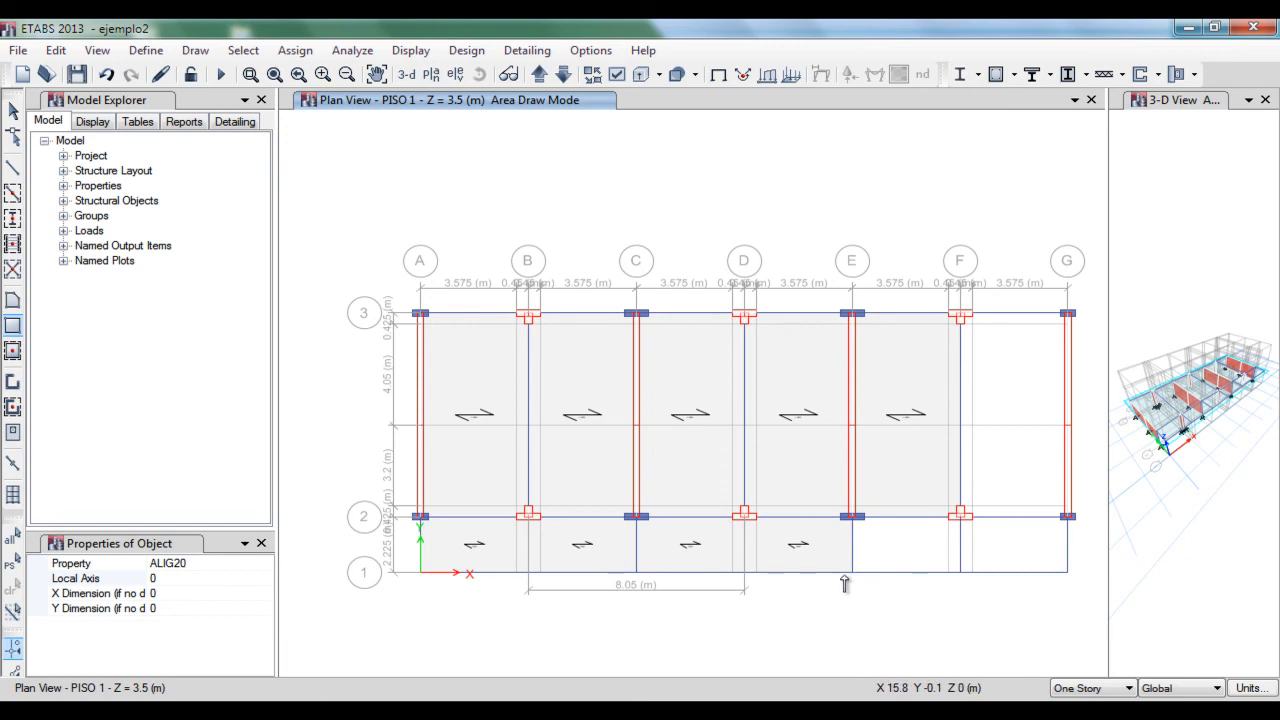
left_click(853, 573)
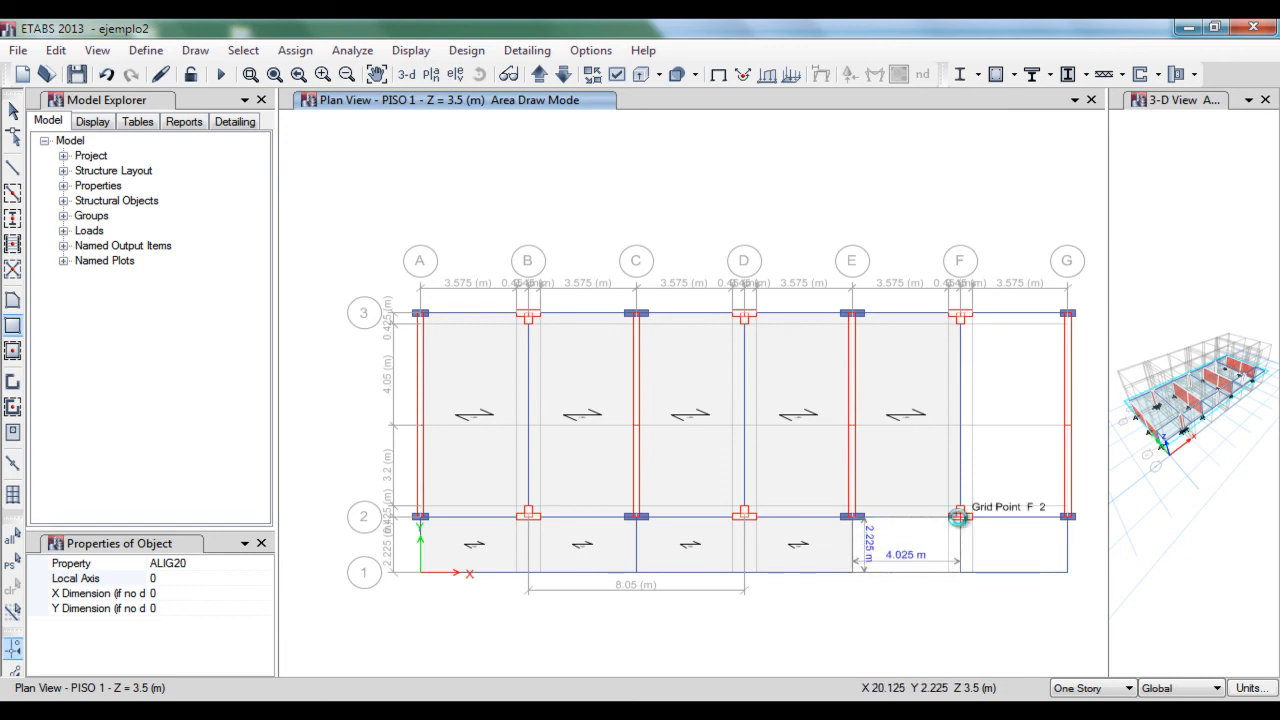
left_click(959, 516)
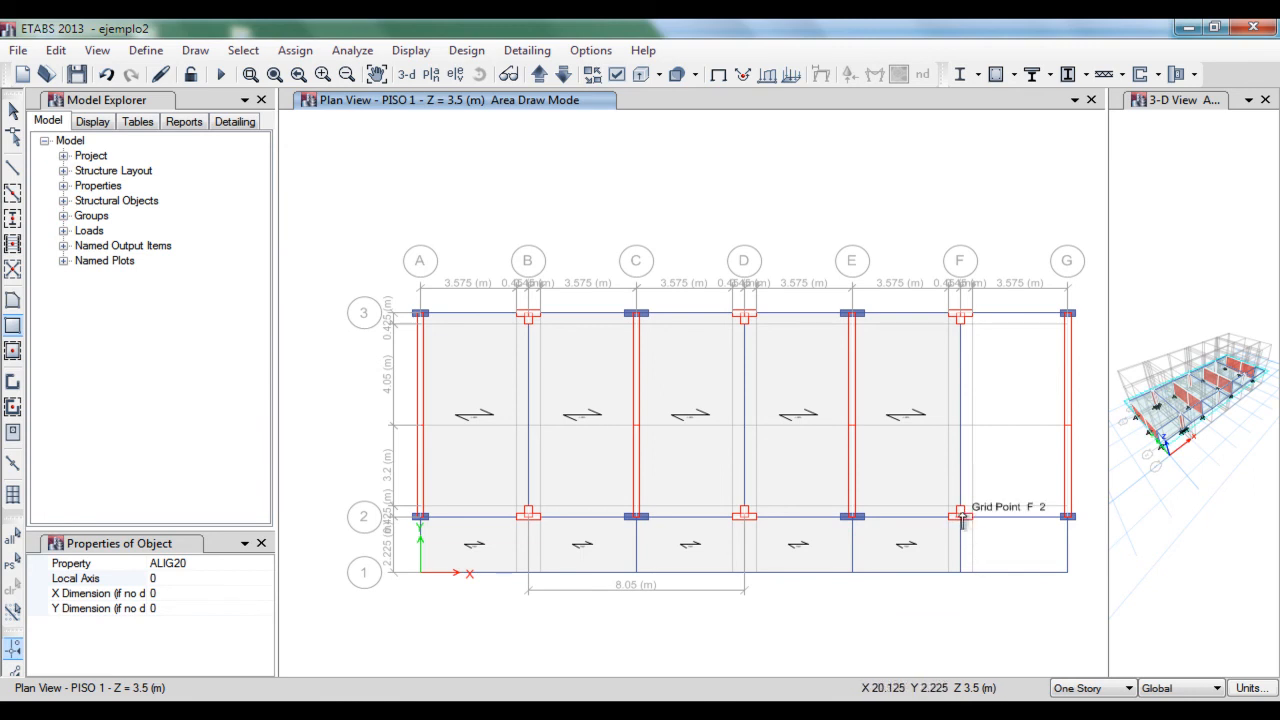
left_click(960, 516)
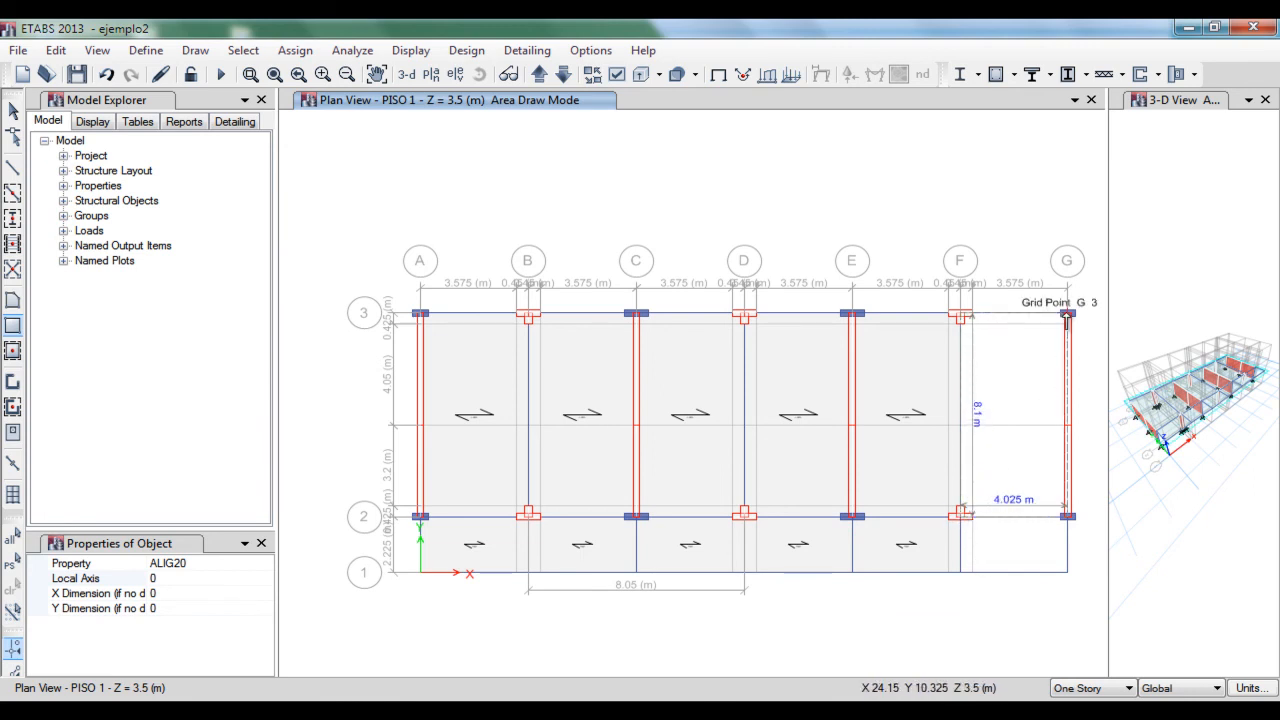
left_click(1067, 323)
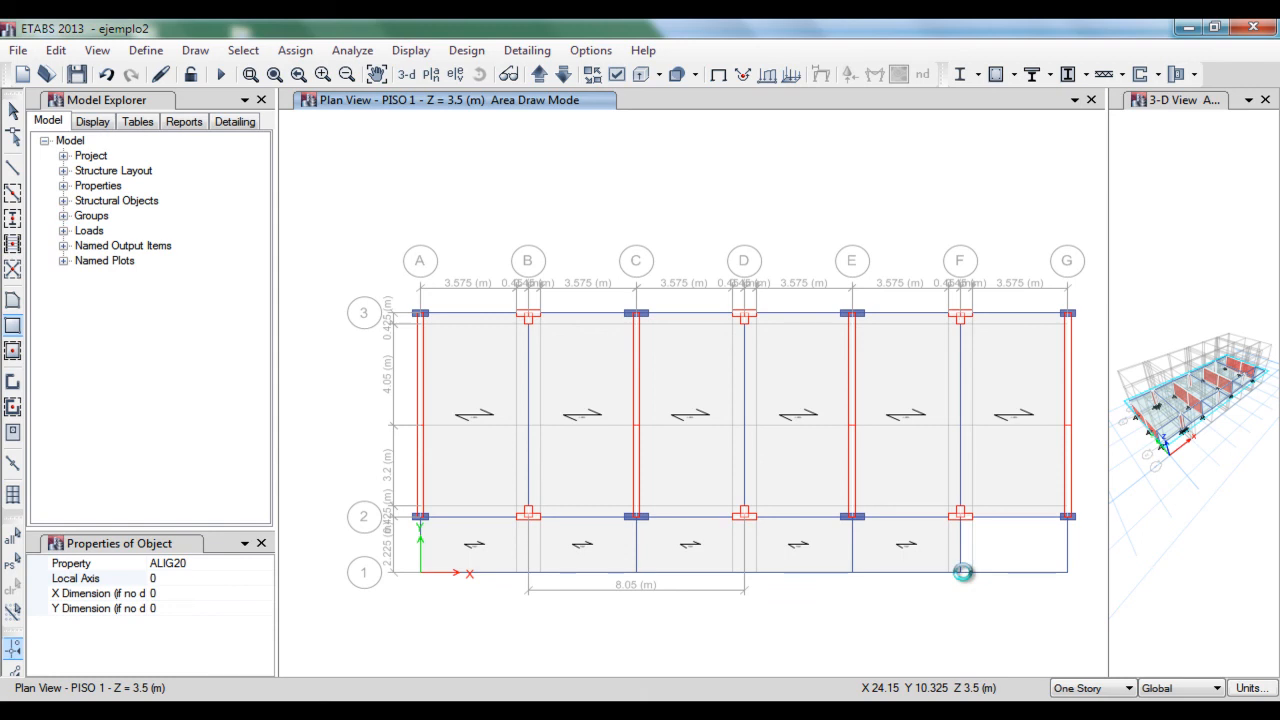
left_click(961, 574)
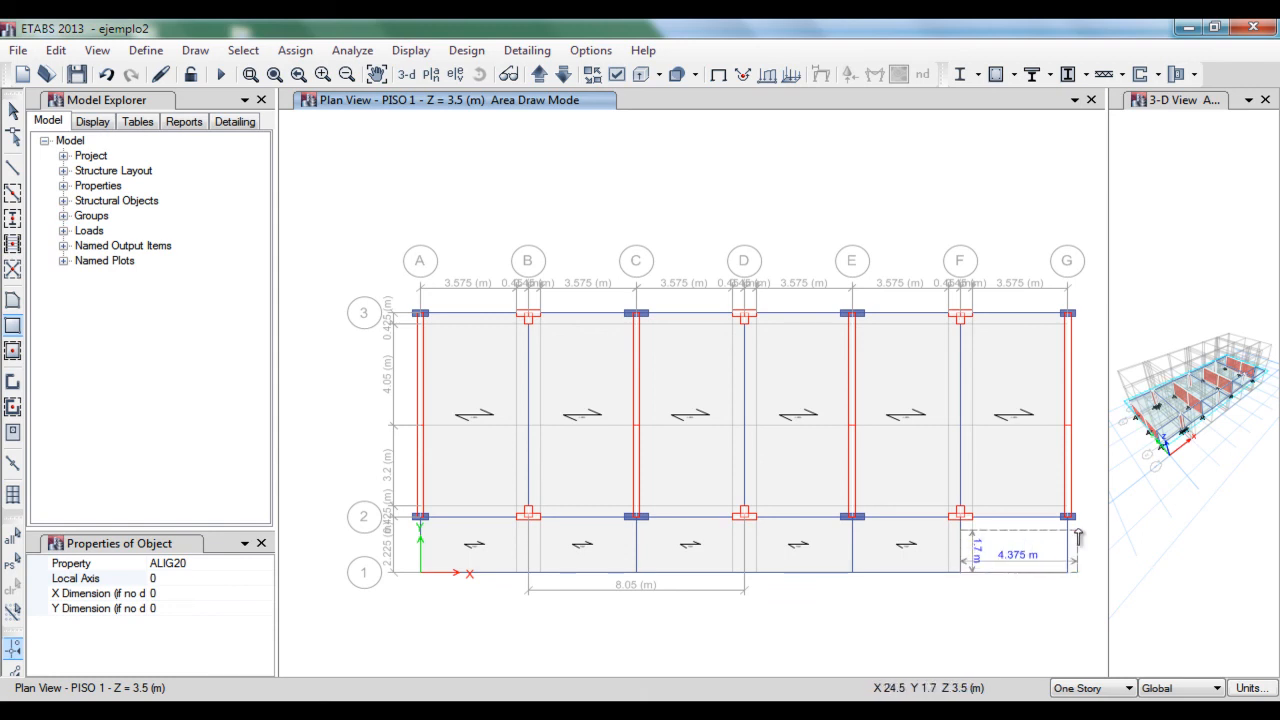
left_click(1066, 516)
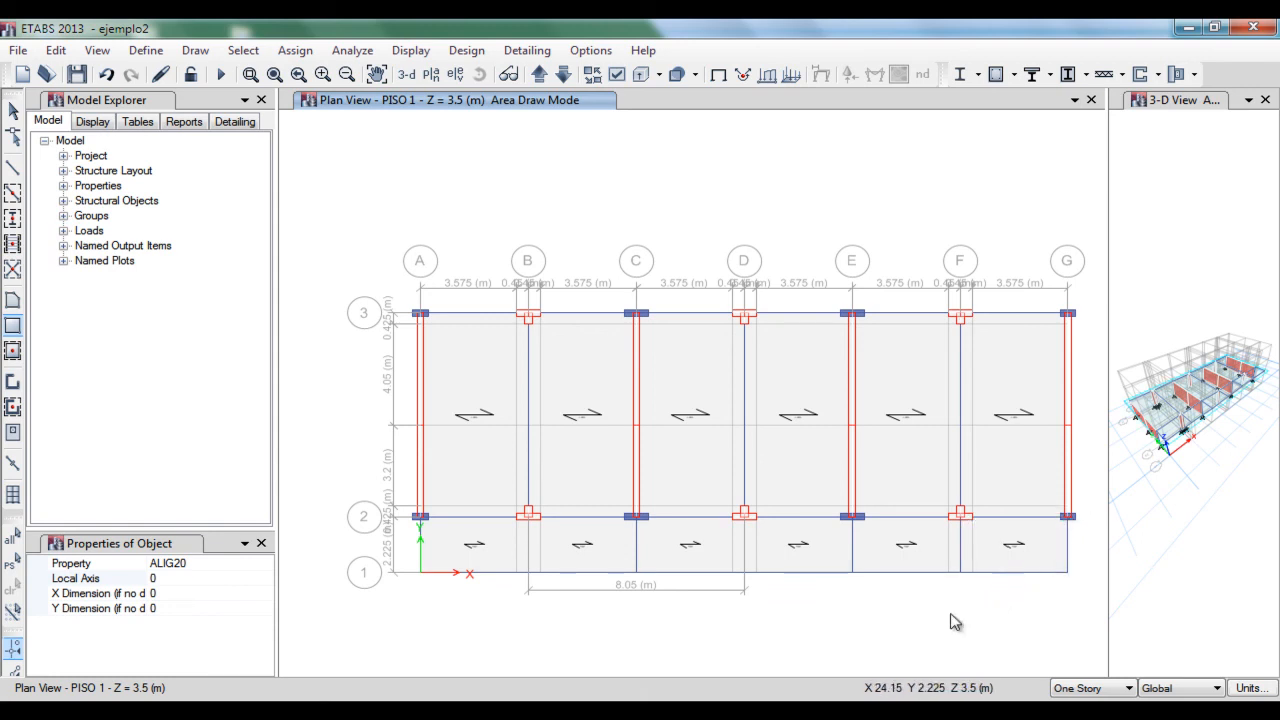
Step: Delete the ALIG20 floor panel between F-1 and G-2
left_click(12, 110)
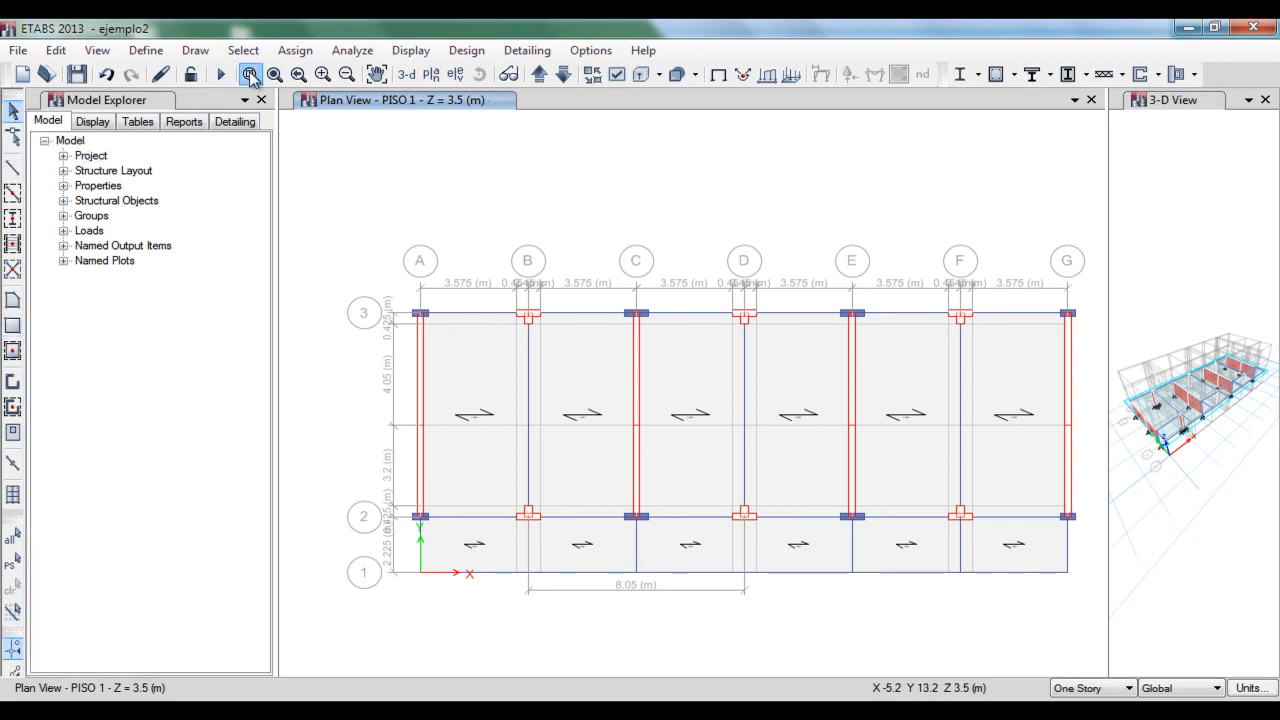
left_click(250, 74)
left_click_drag(928, 482, 1128, 575)
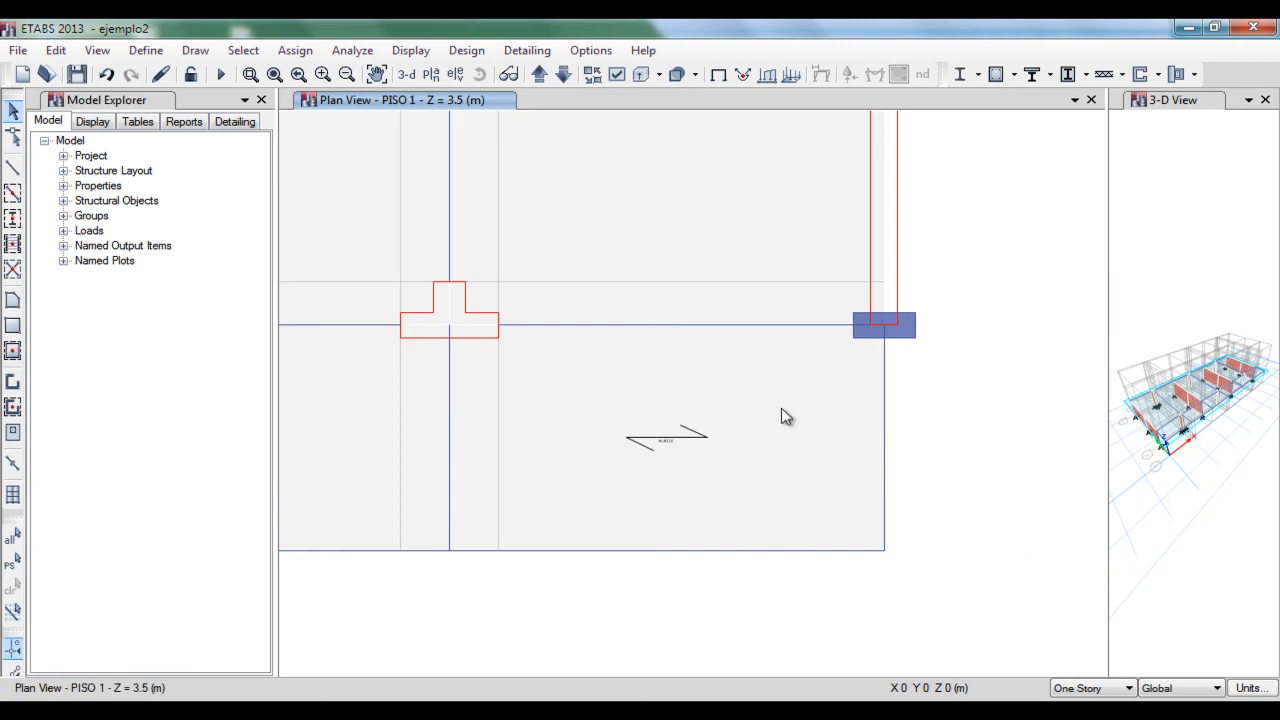
left_click(733, 458)
key("Delete")
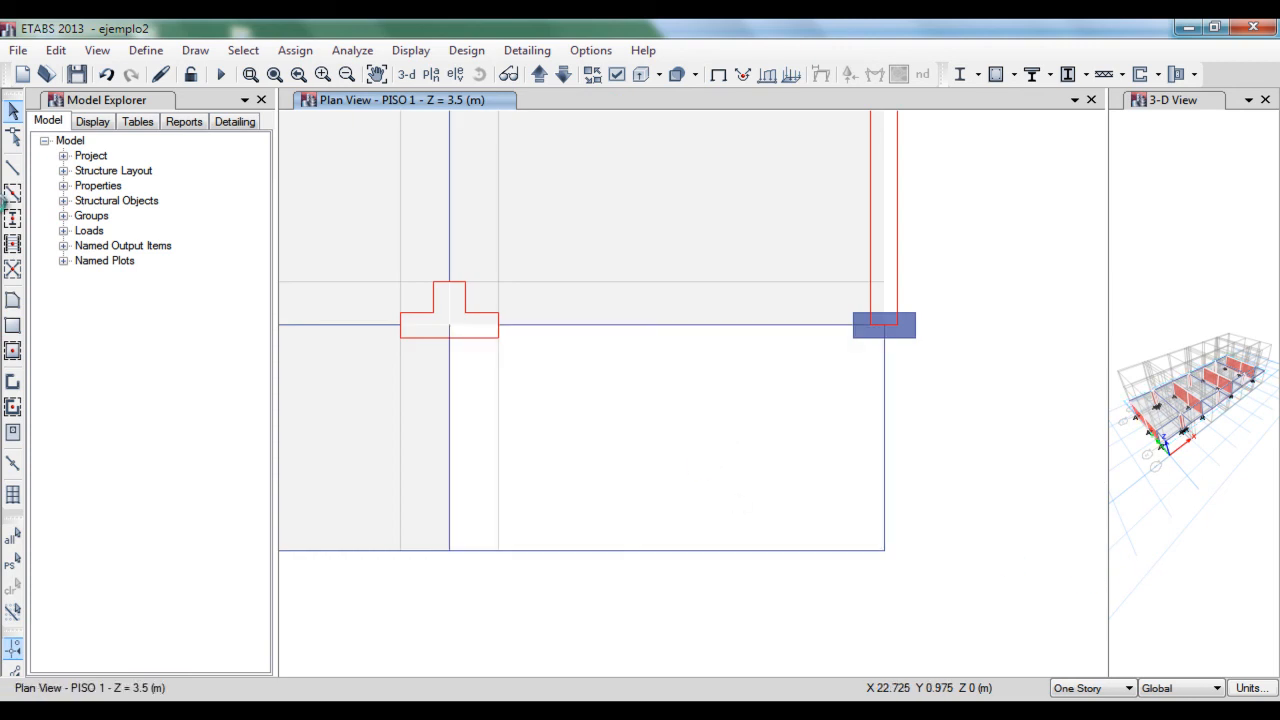
Step: Draw a rectangular ALIG20 floor panel from a point slightly inside the F-1 corner to G-2, and examine the gap at F-1
left_click(12, 325)
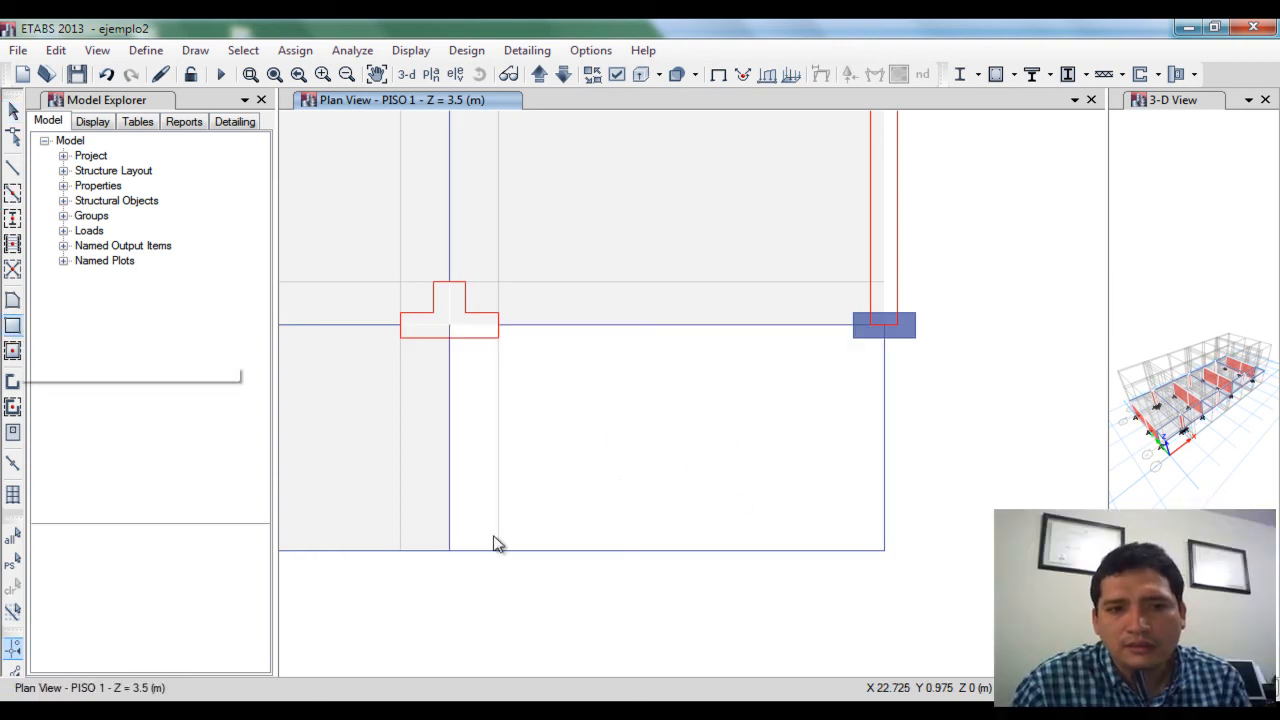
left_click_drag(470, 547, 884, 325)
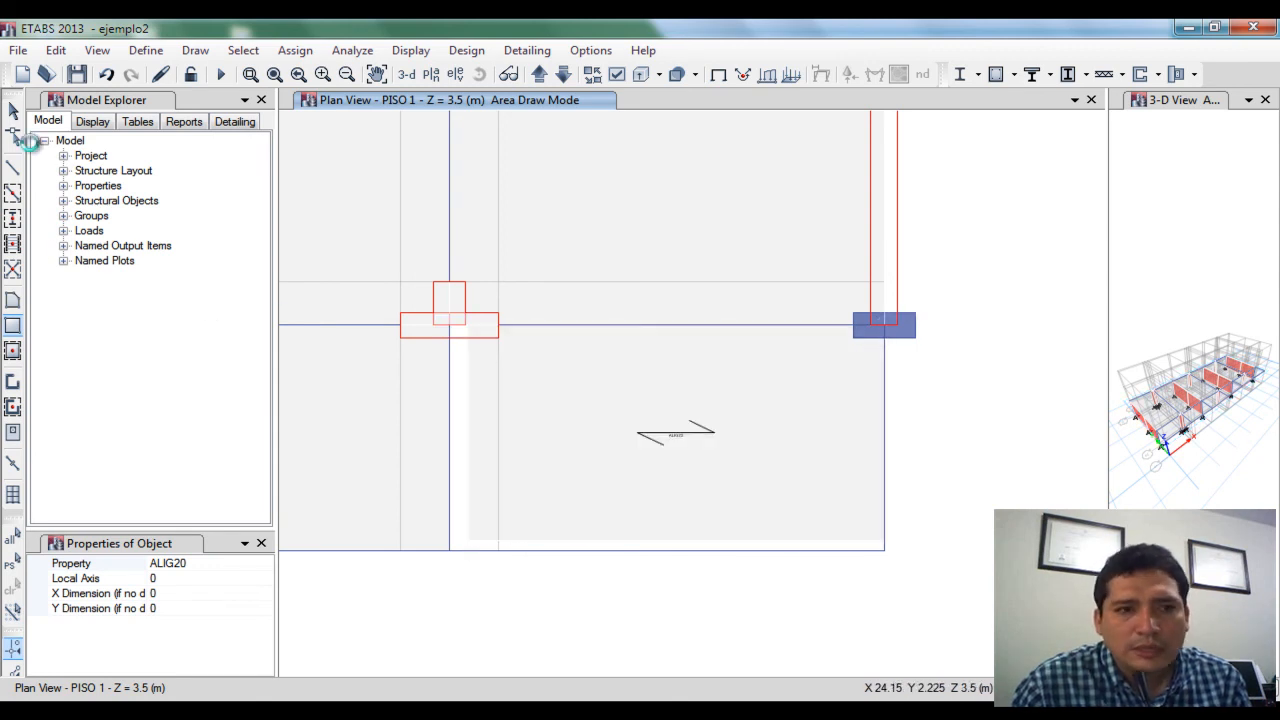
left_click(250, 74)
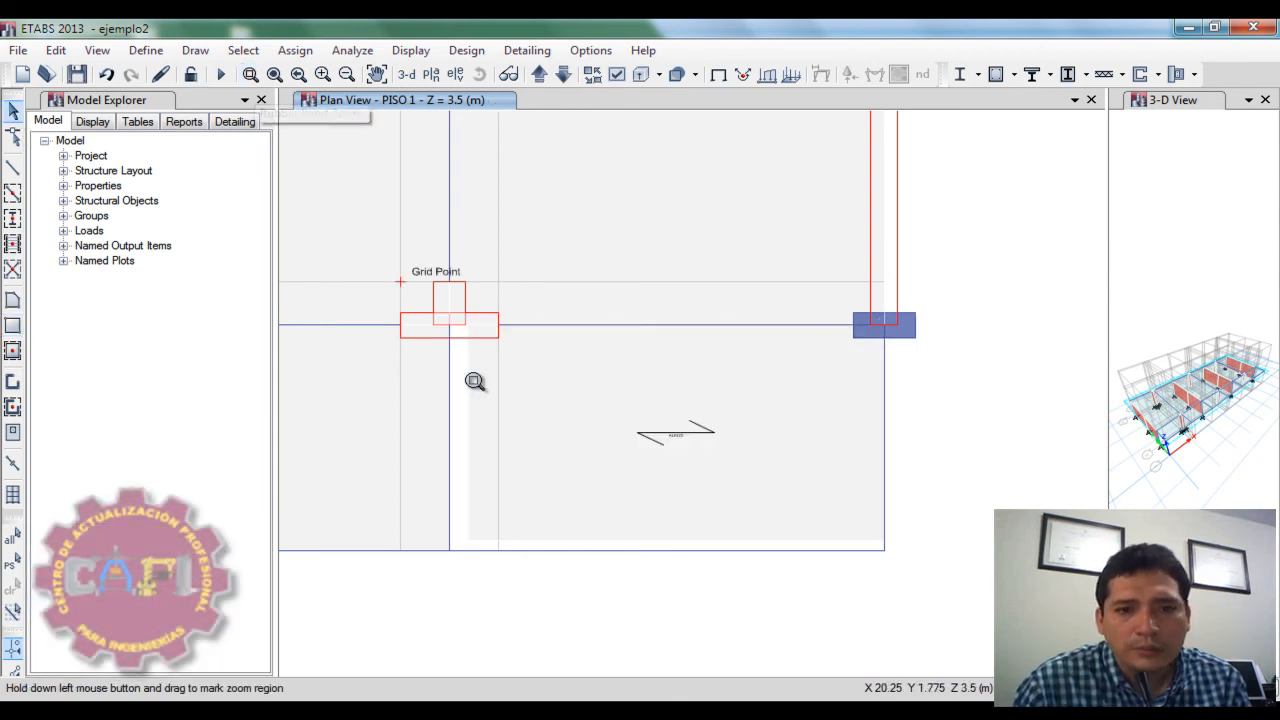
left_click_drag(492, 556, 502, 560)
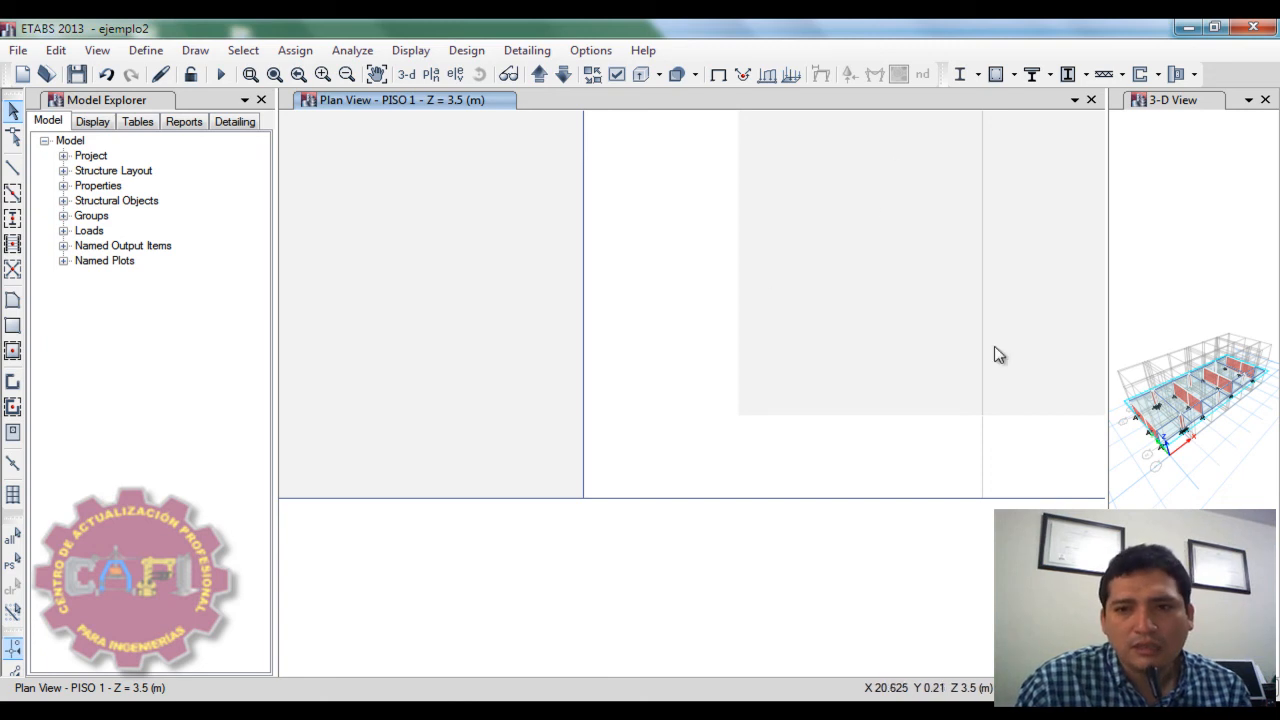
Step: Delete the misaligned ALIG20 floor panel in the bay between F-1 and G-2
left_click(270, 77)
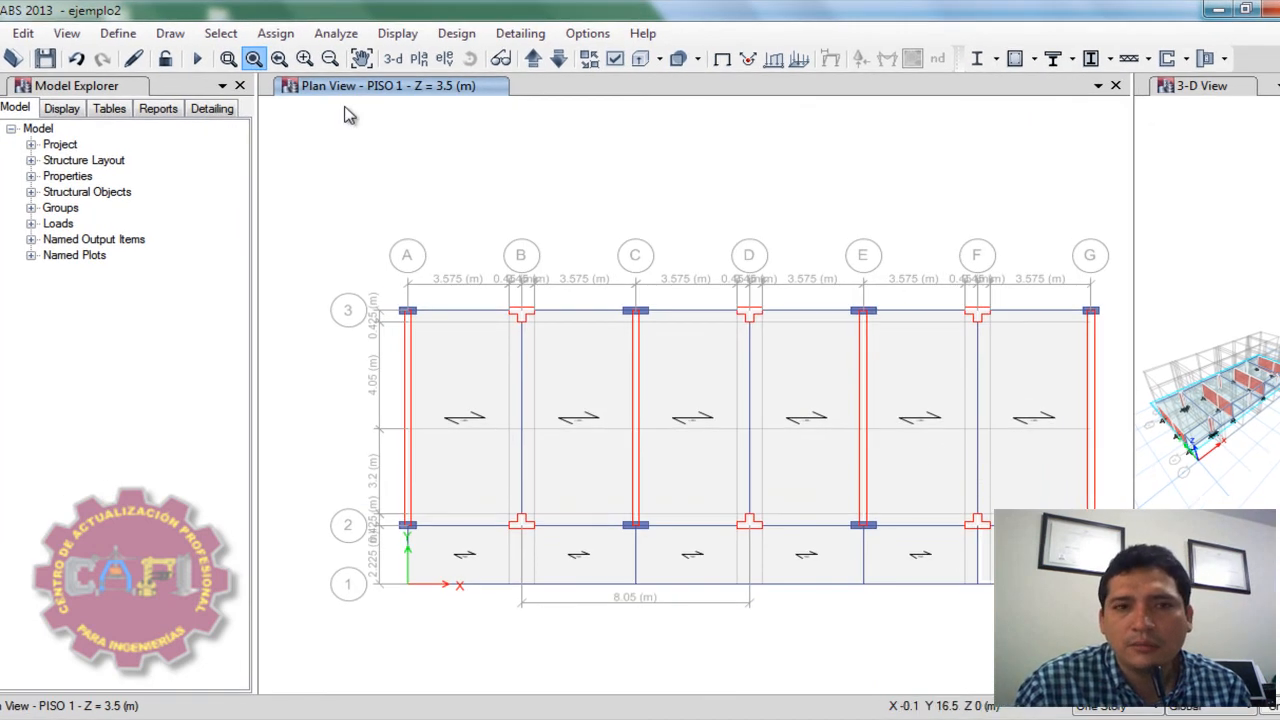
left_click_drag(957, 494, 1090, 590)
left_click(650, 374)
key("Delete")
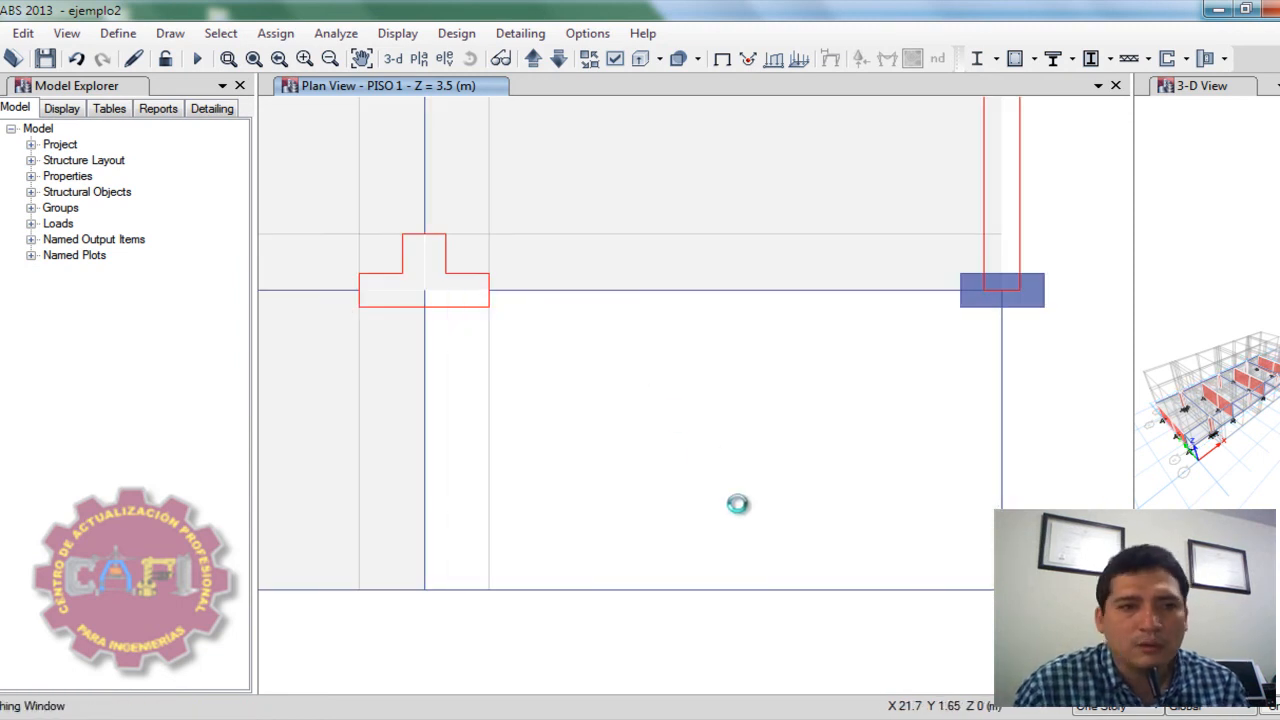
Step: Redraw the rectangular ALIG20 floor panel exactly from grid point F-1 to G-2
left_click(1, 386)
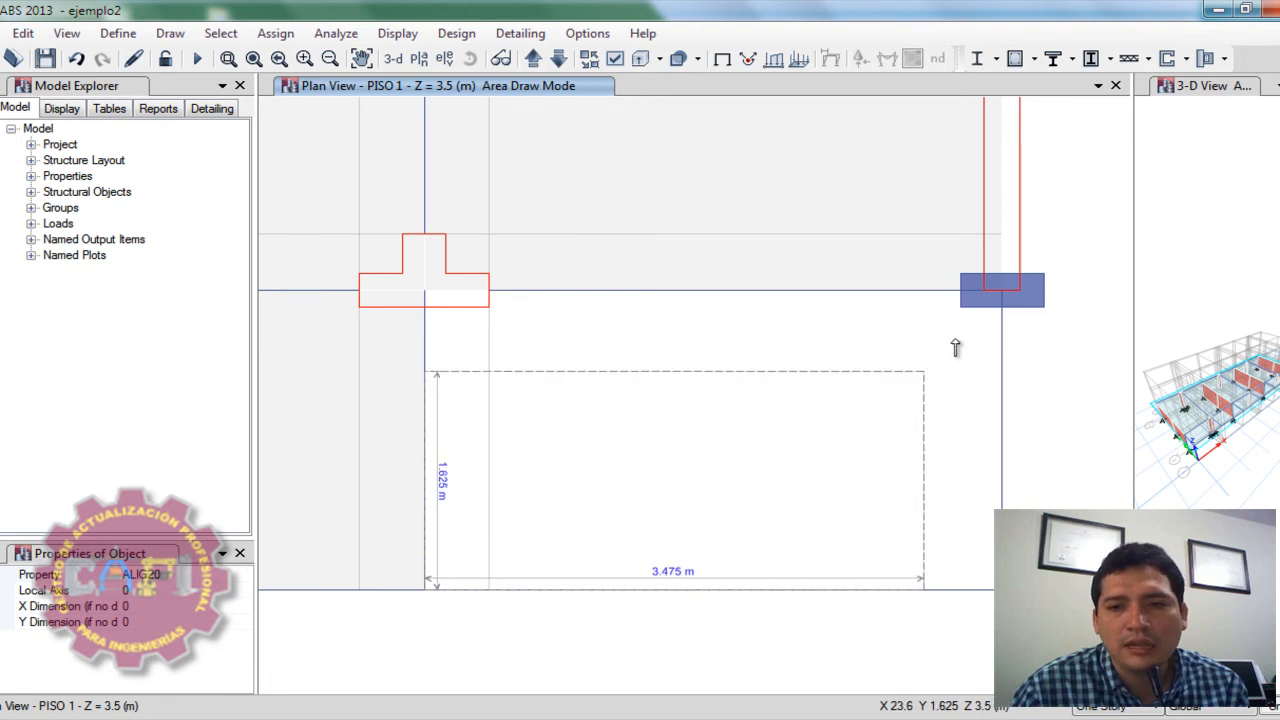
left_click(1000, 291)
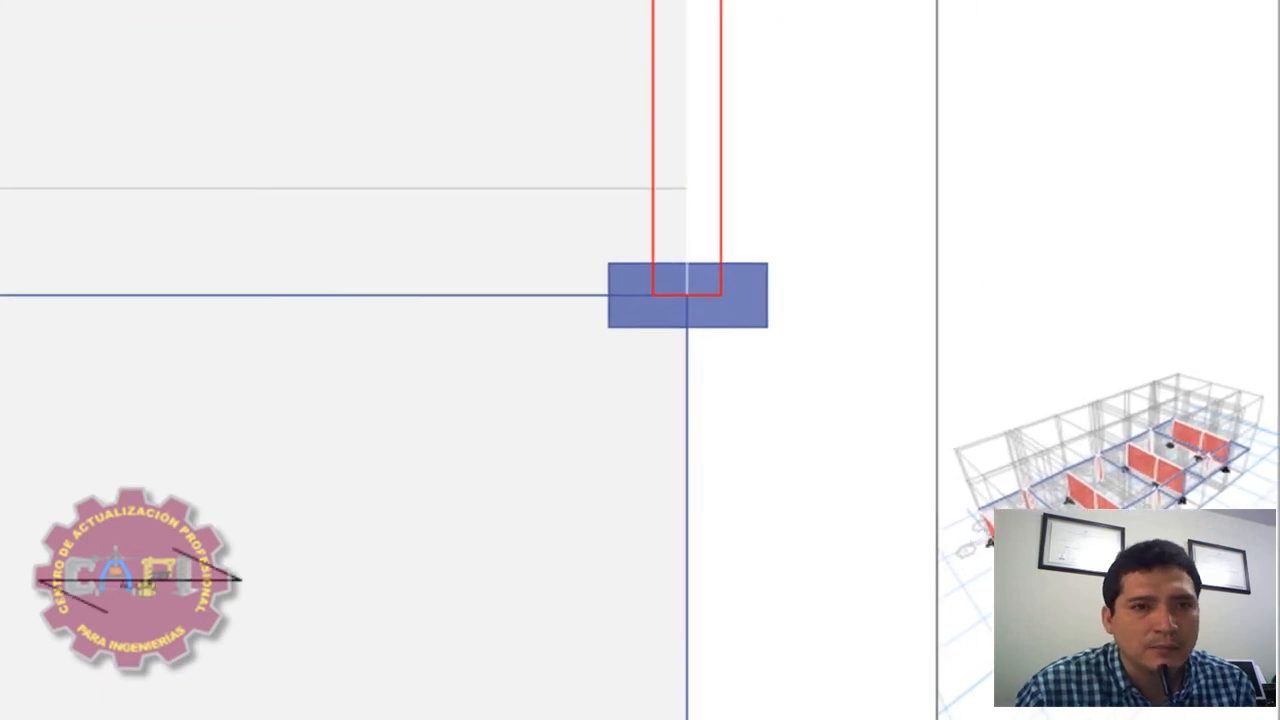
key("F3")
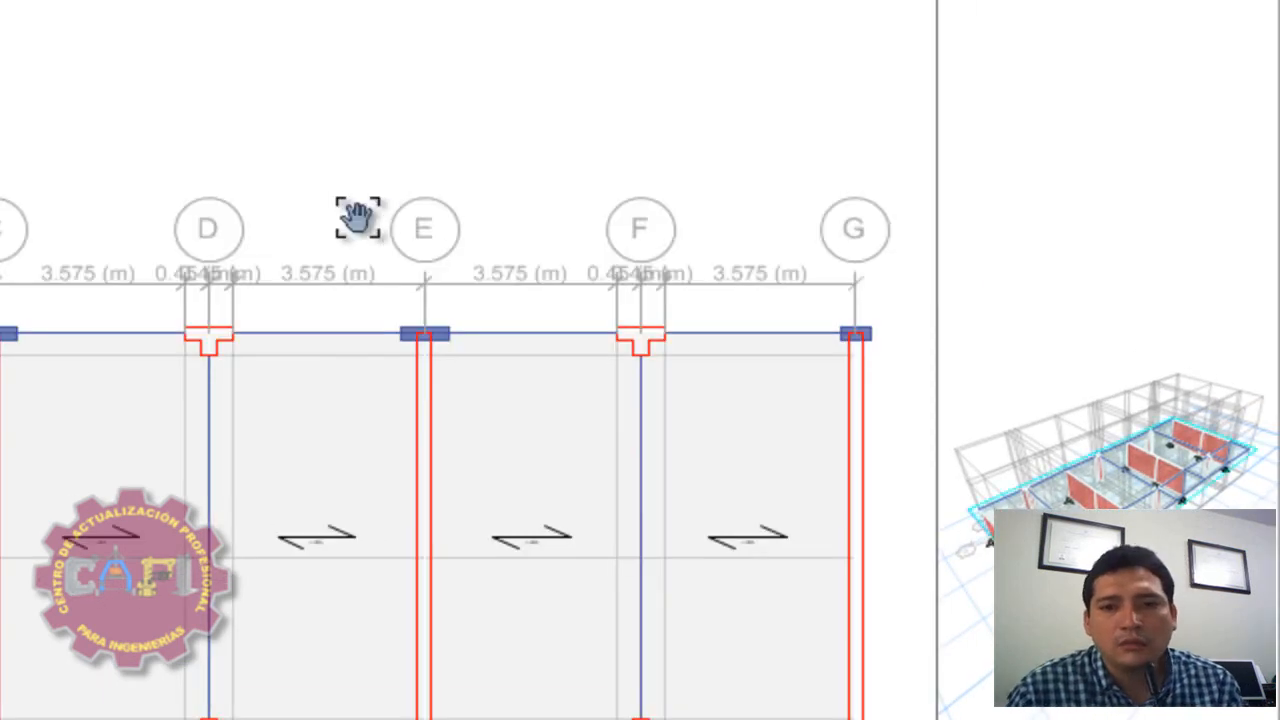
middle_click_drag(368, 217, 279, 143)
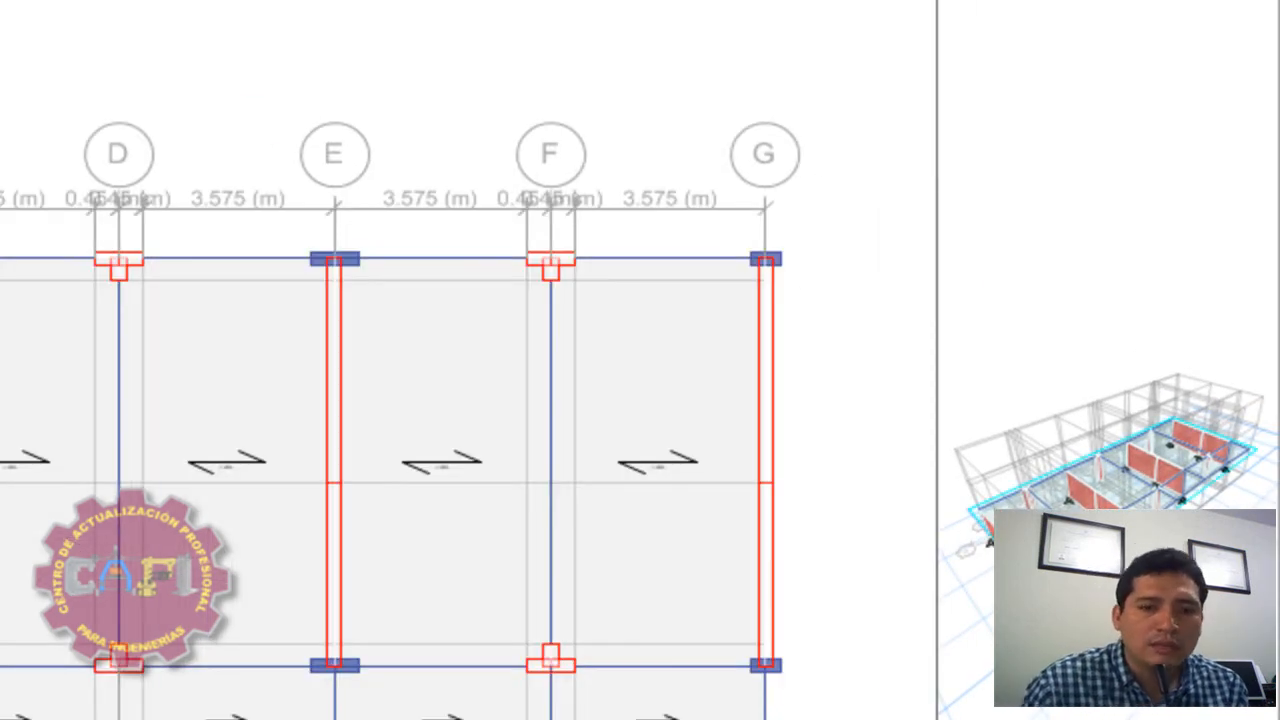